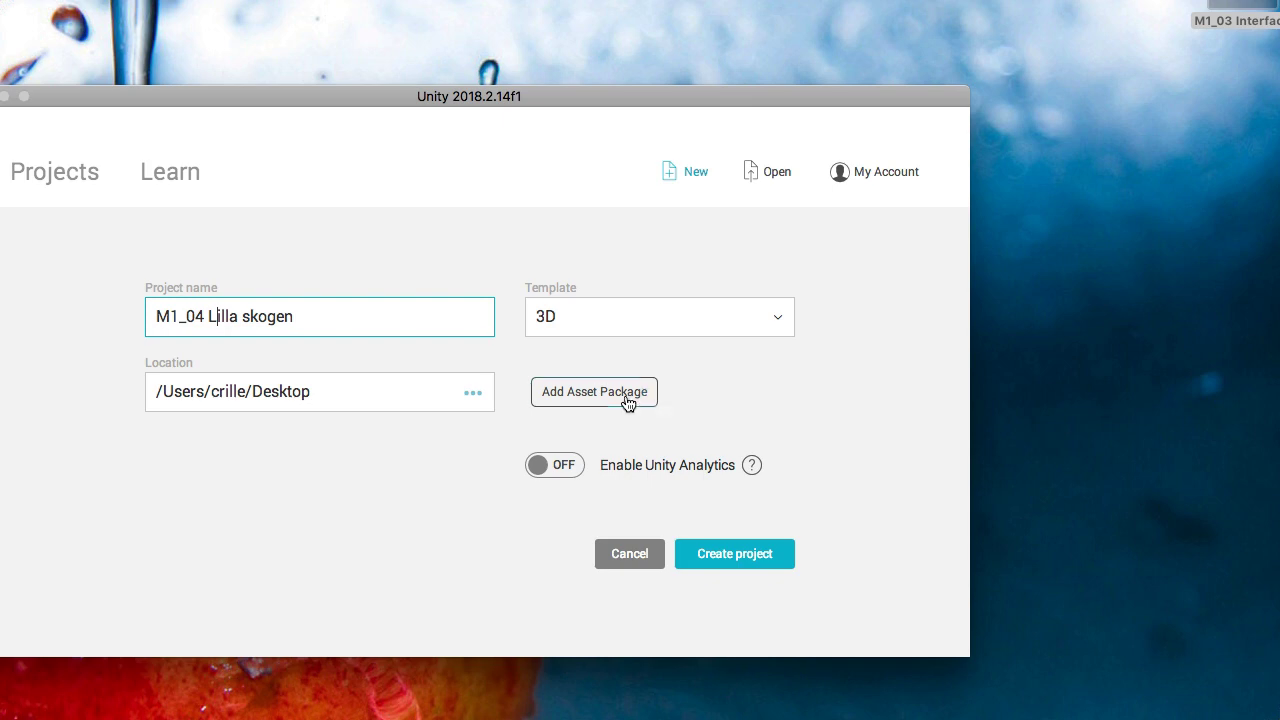
# Step: Create the 3D project "M1_04 Lilla skogen" on the Desktop without adding any asset packages
pyautogui.click(626, 400)
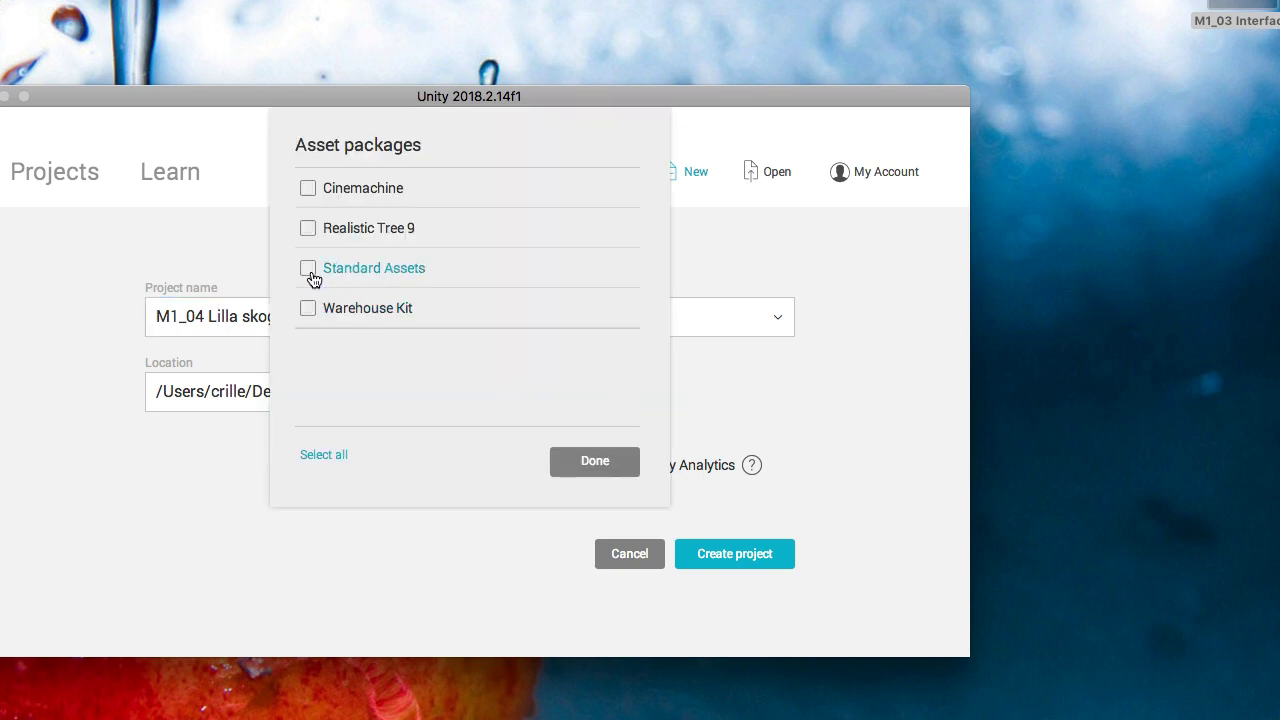
pyautogui.click(595, 461)
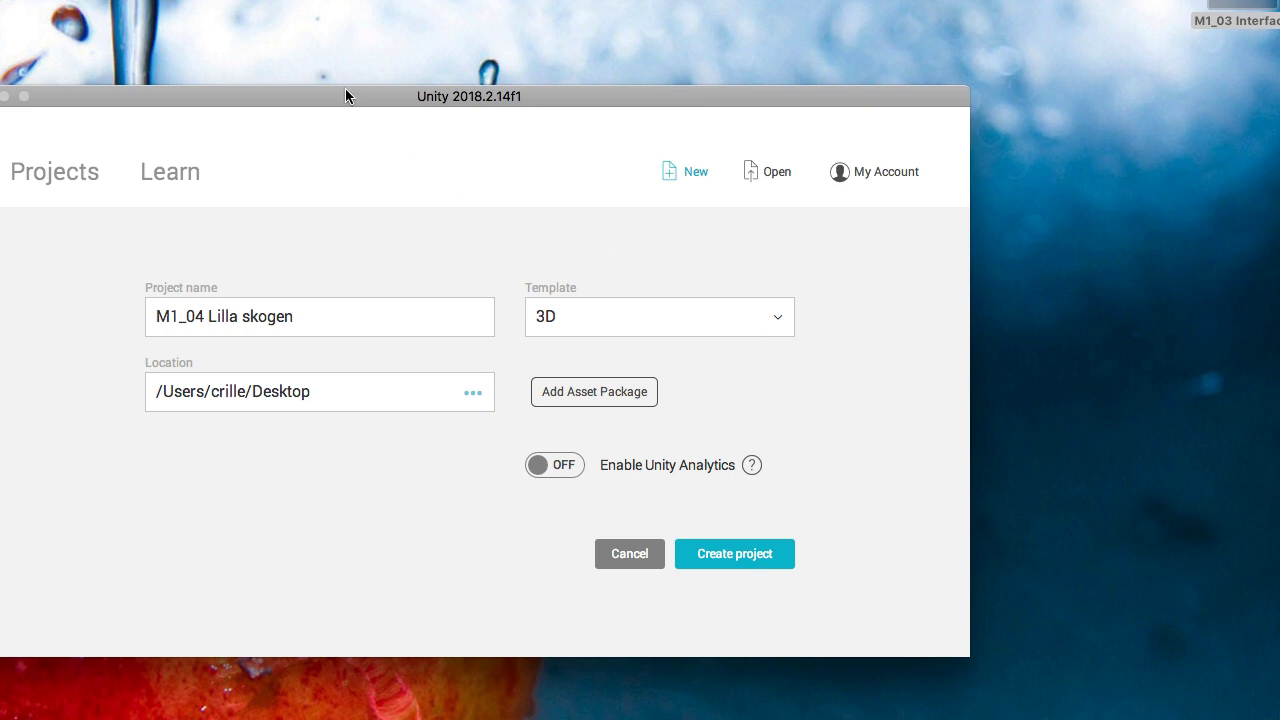
pyautogui.moveTo(351, 94); pyautogui.dragTo(496, 27)
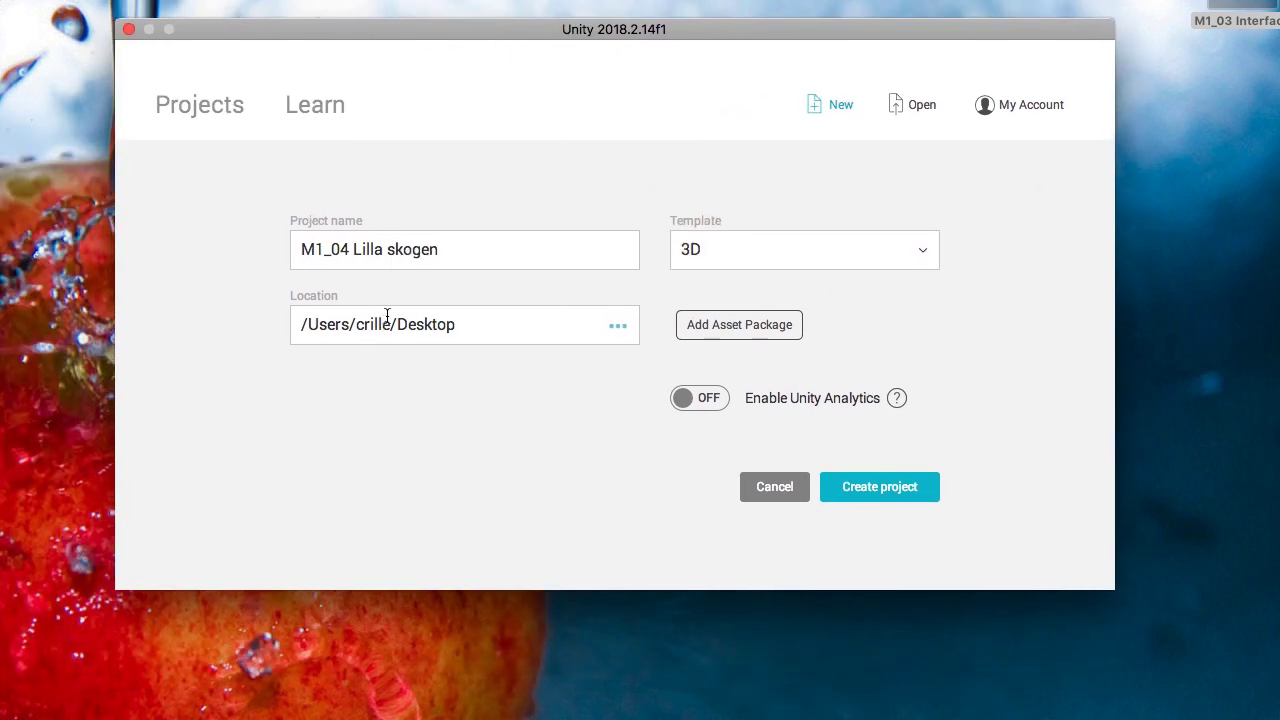
pyautogui.click(889, 497)
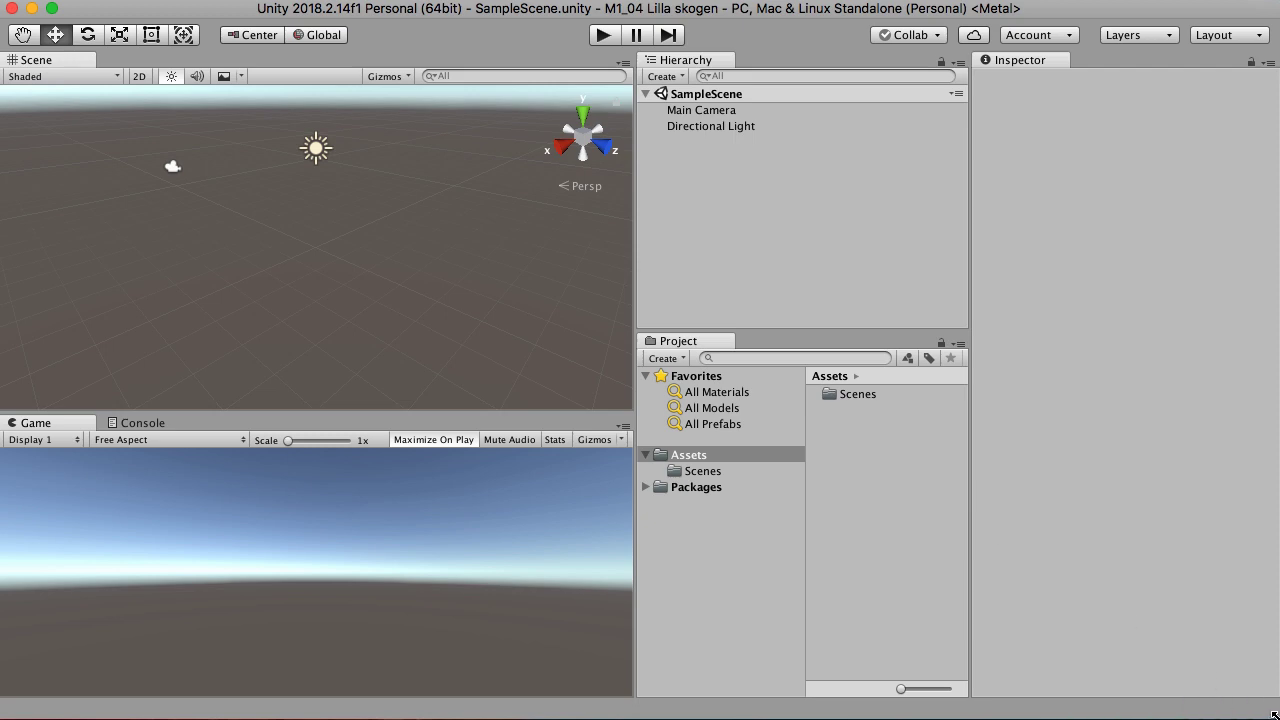
pyautogui.moveTo(1275, 717); pyautogui.dragTo(1277, 719)
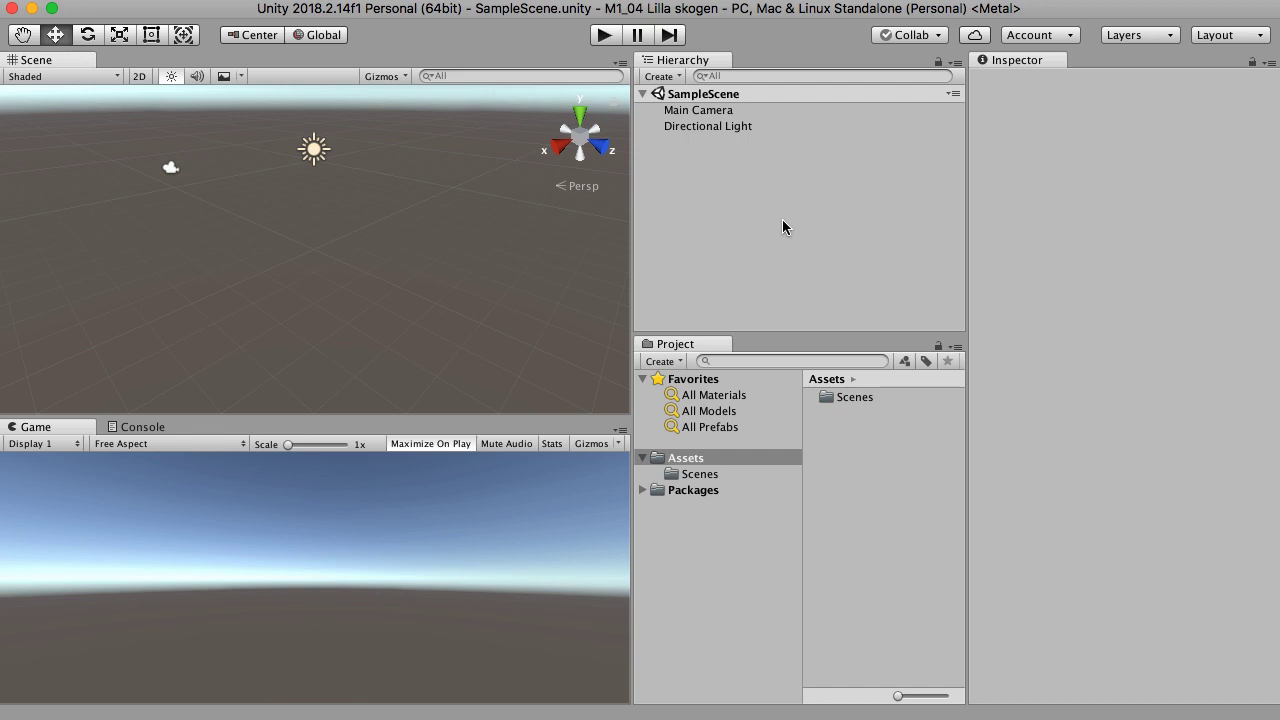
# Step: Add a Terrain object to the scene and rename it "Lilla skogen"
pyautogui.click(675, 80)
pyautogui.moveTo(700, 130)
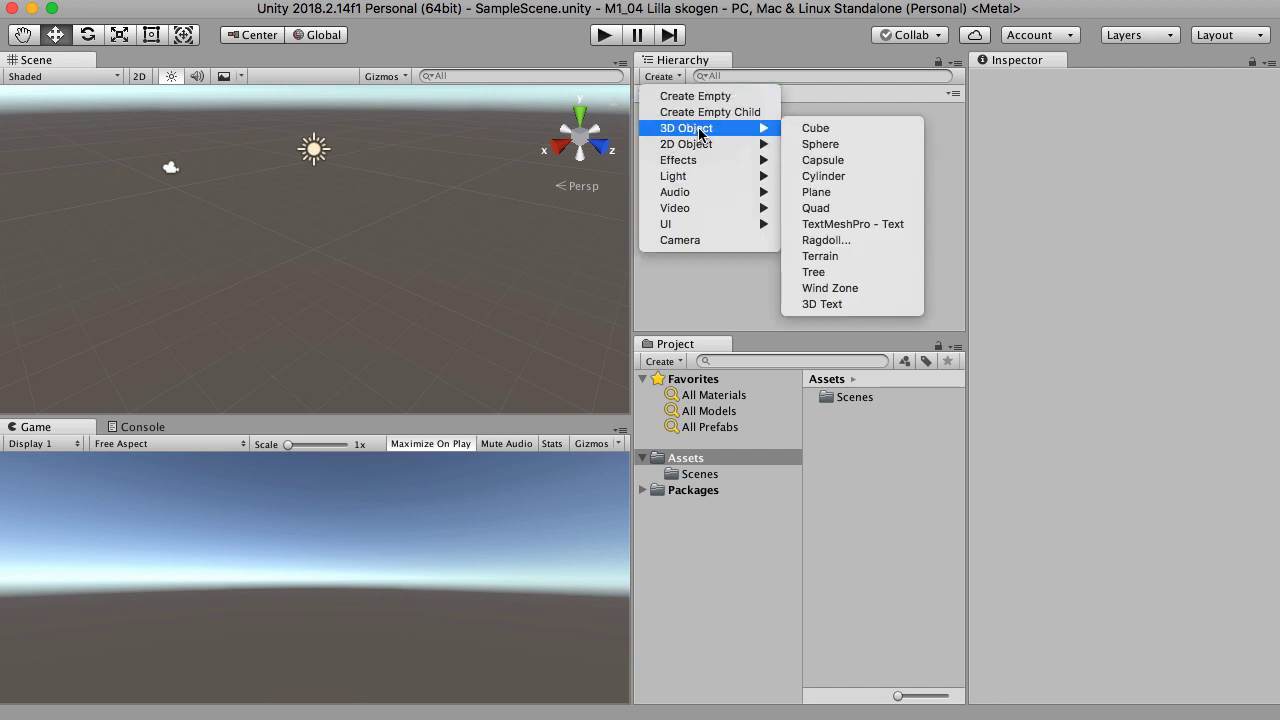
pyautogui.click(840, 258)
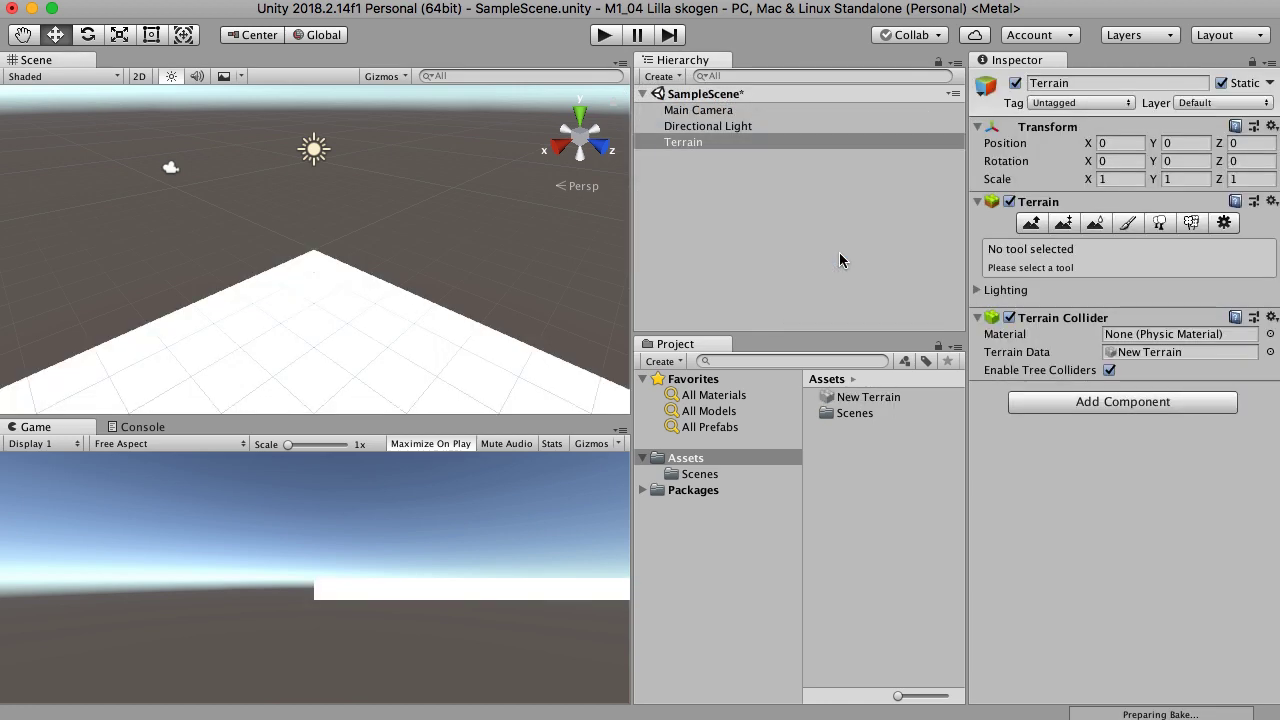
pyautogui.click(712, 143)
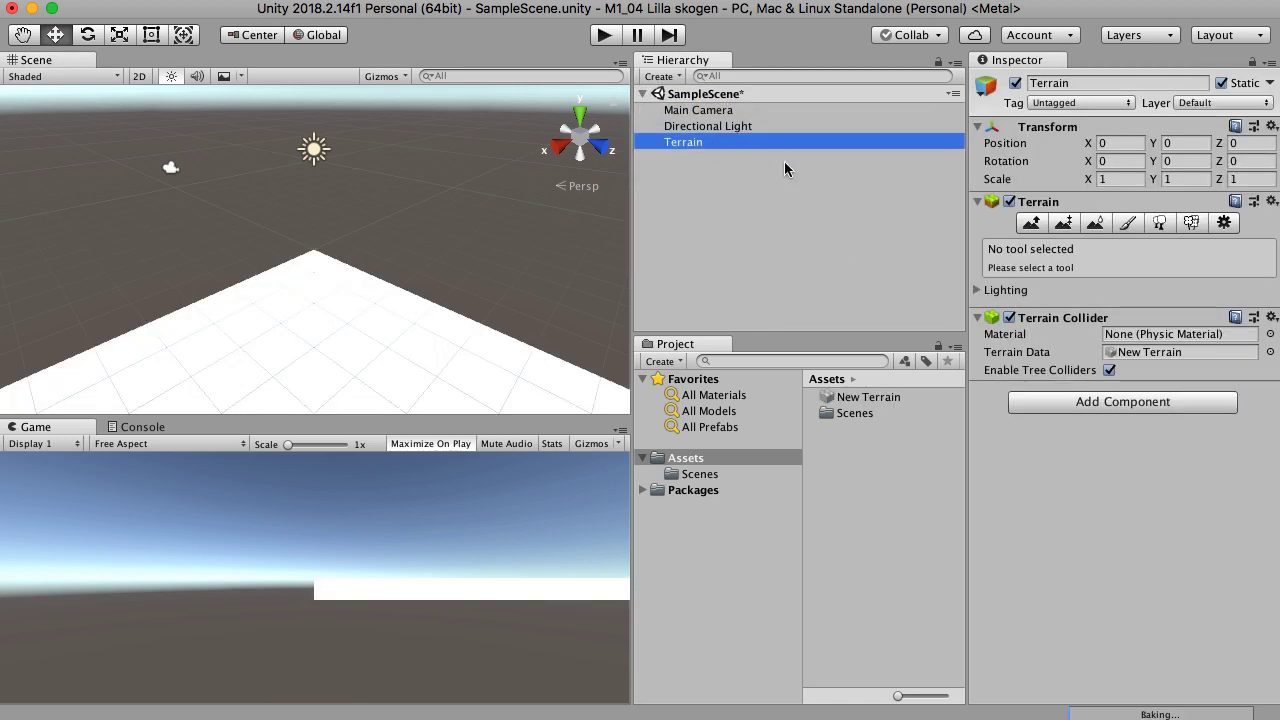
pyautogui.press('Return')
pyautogui.write('L')
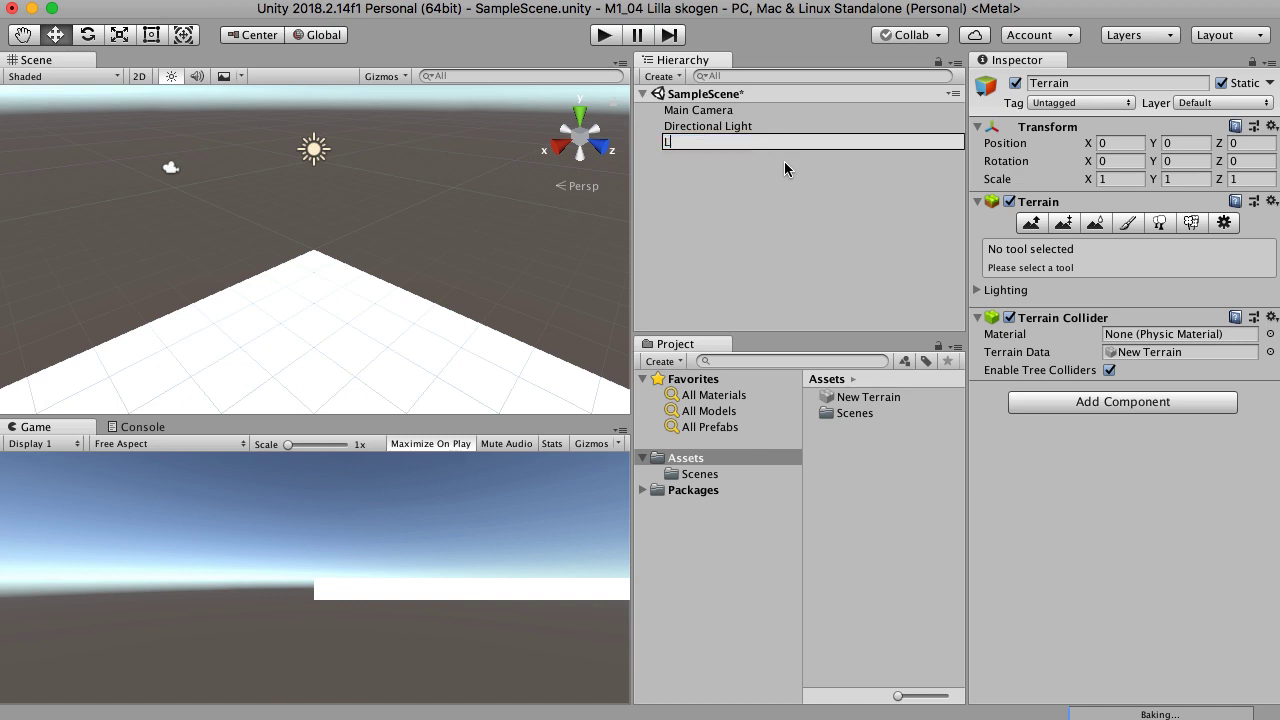
pyautogui.write('illa skogen')
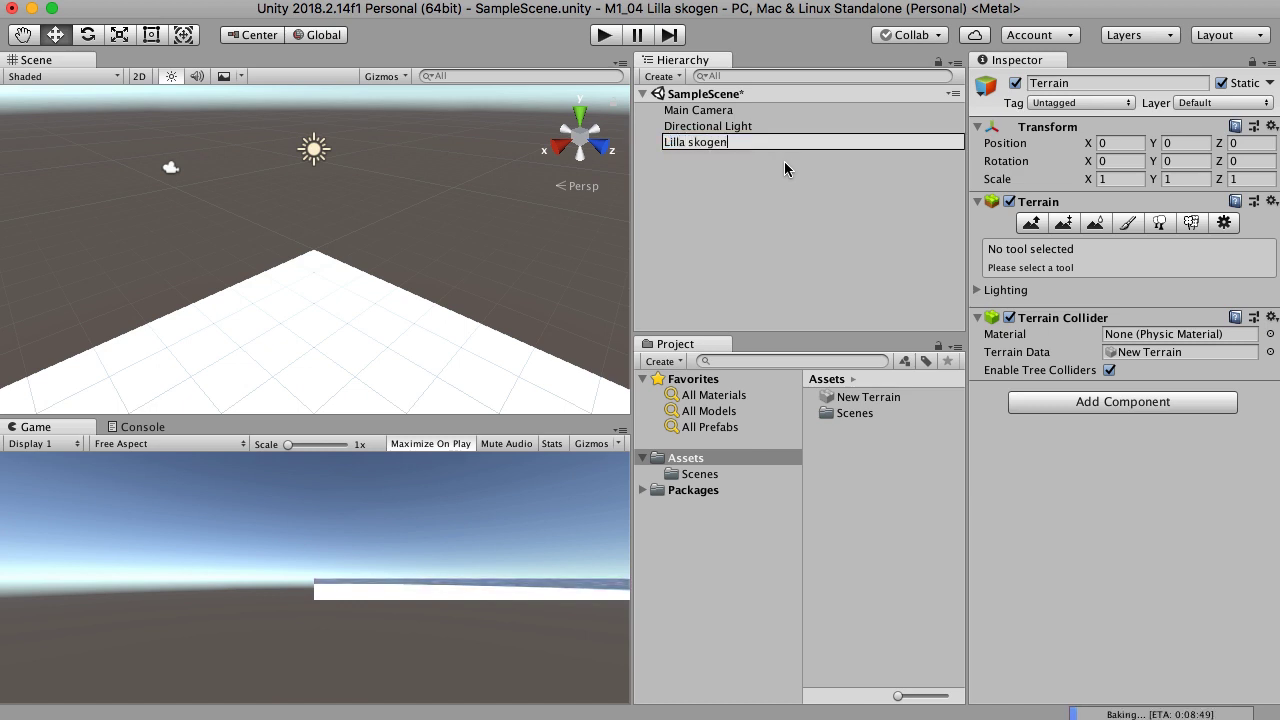
pyautogui.press('Return')
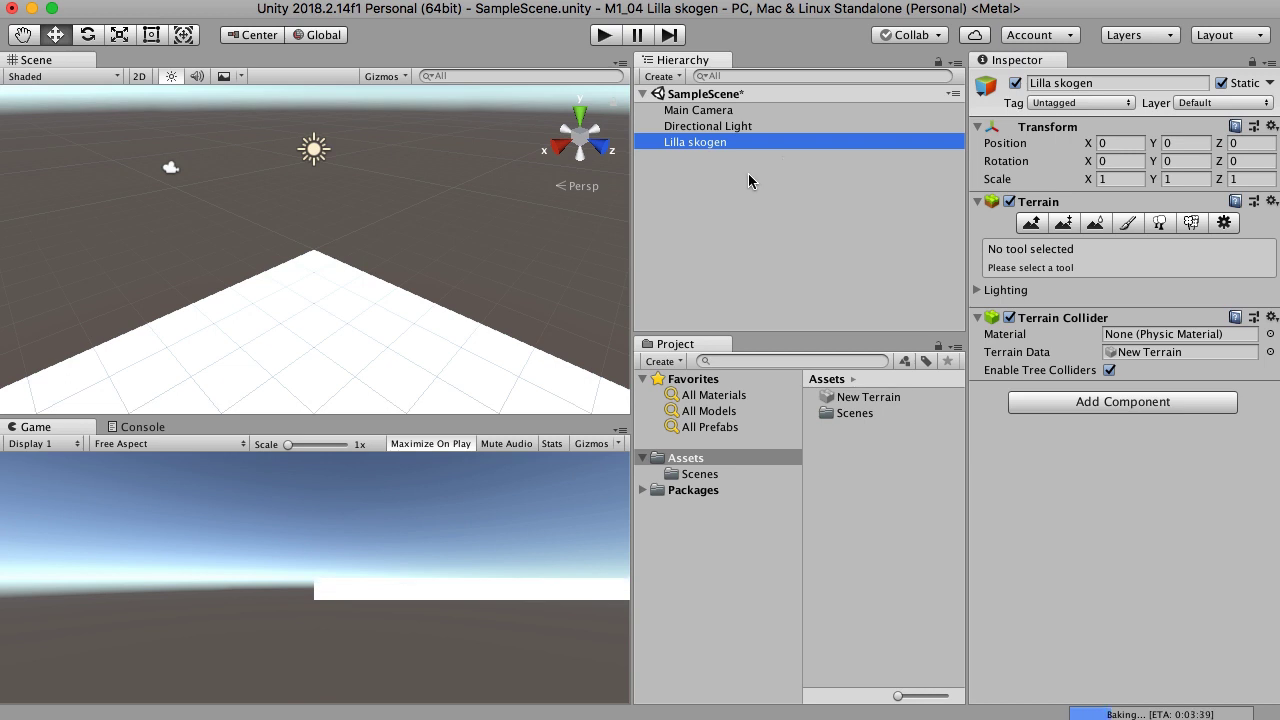
# Step: Centre the terrain on the scene origin in top view by setting its position to X -250 and Z -250
pyautogui.click(581, 116)
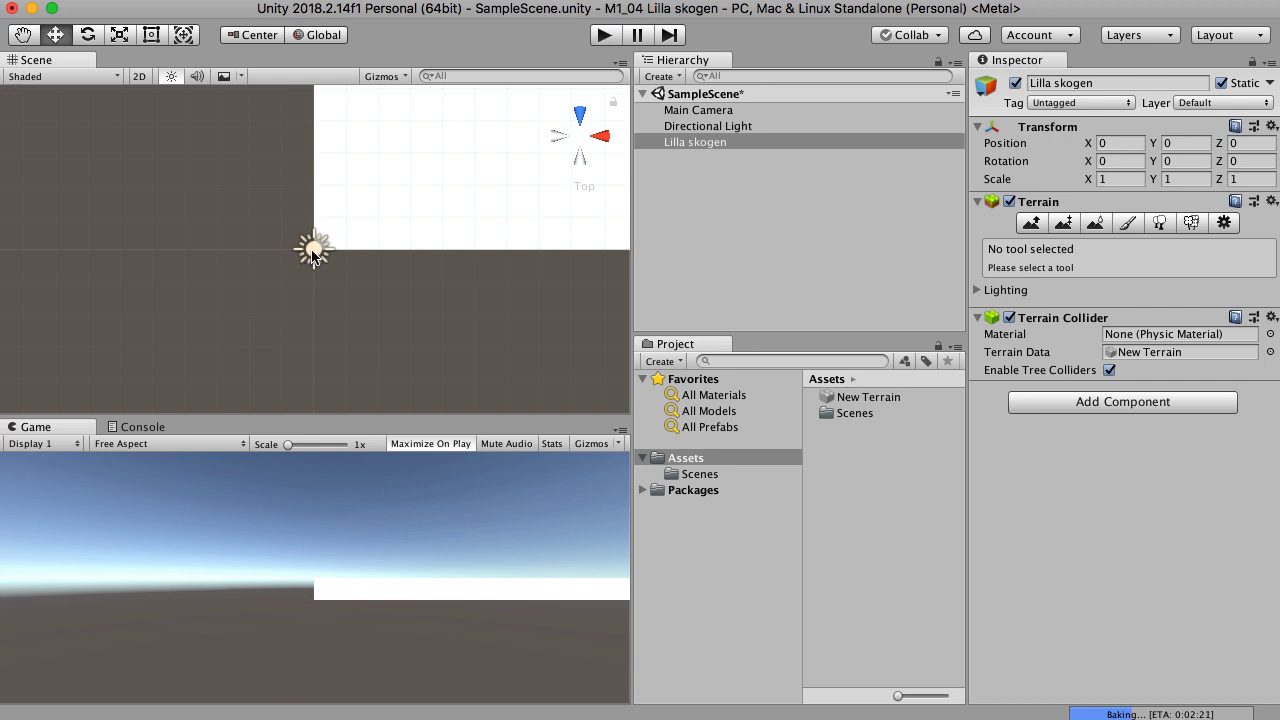
pyautogui.scroll(3, 312, 252)
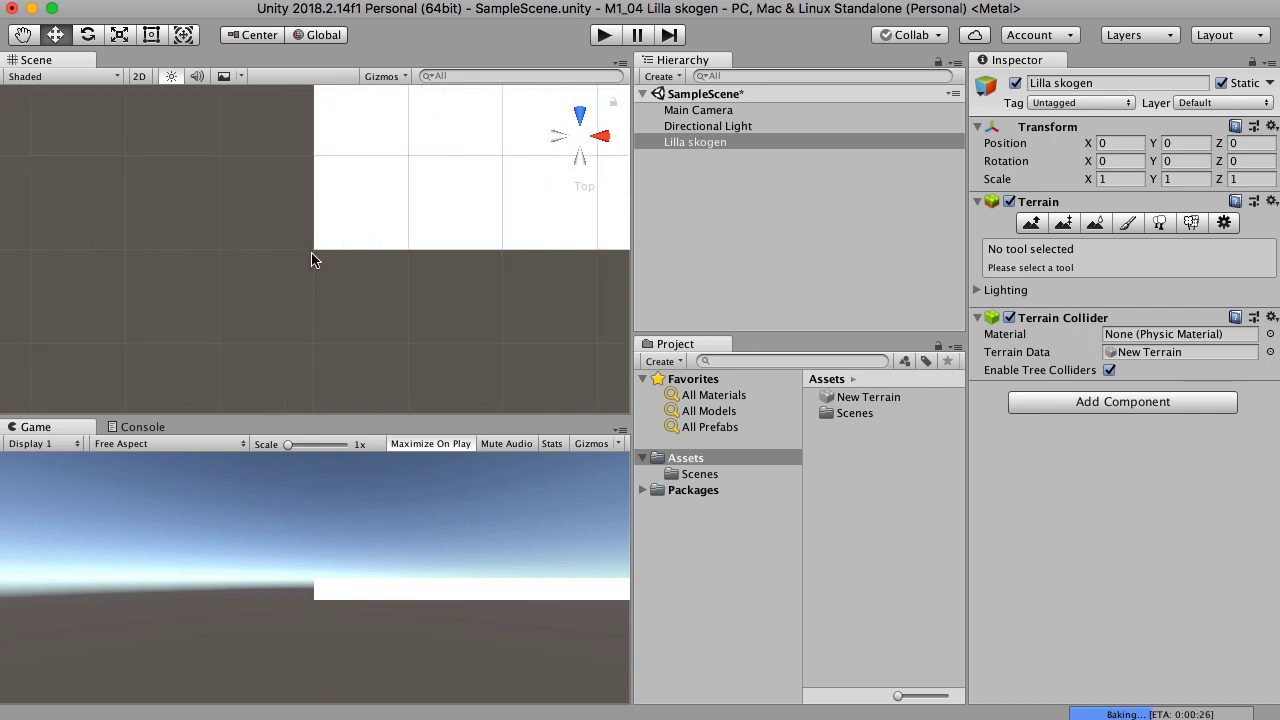
pyautogui.scroll(-4, 312, 254)
pyautogui.scroll(1, 320, 257)
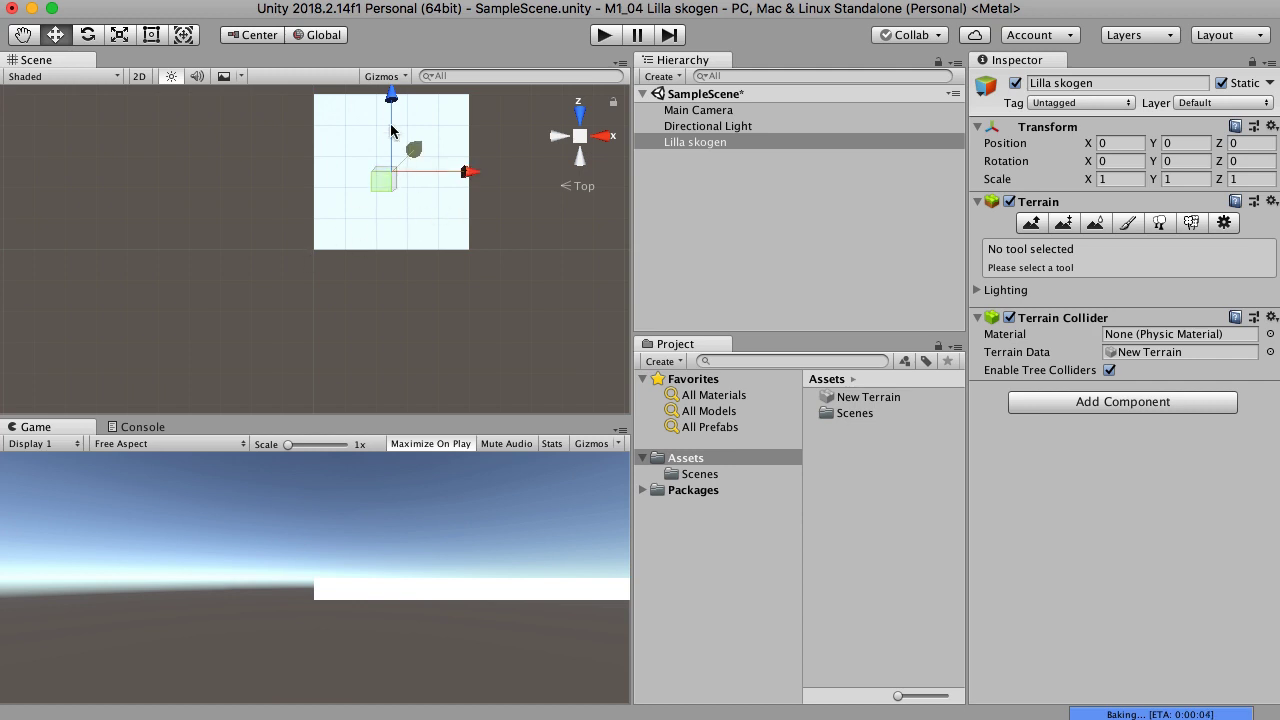
pyautogui.moveTo(393, 101); pyautogui.dragTo(391, 171)
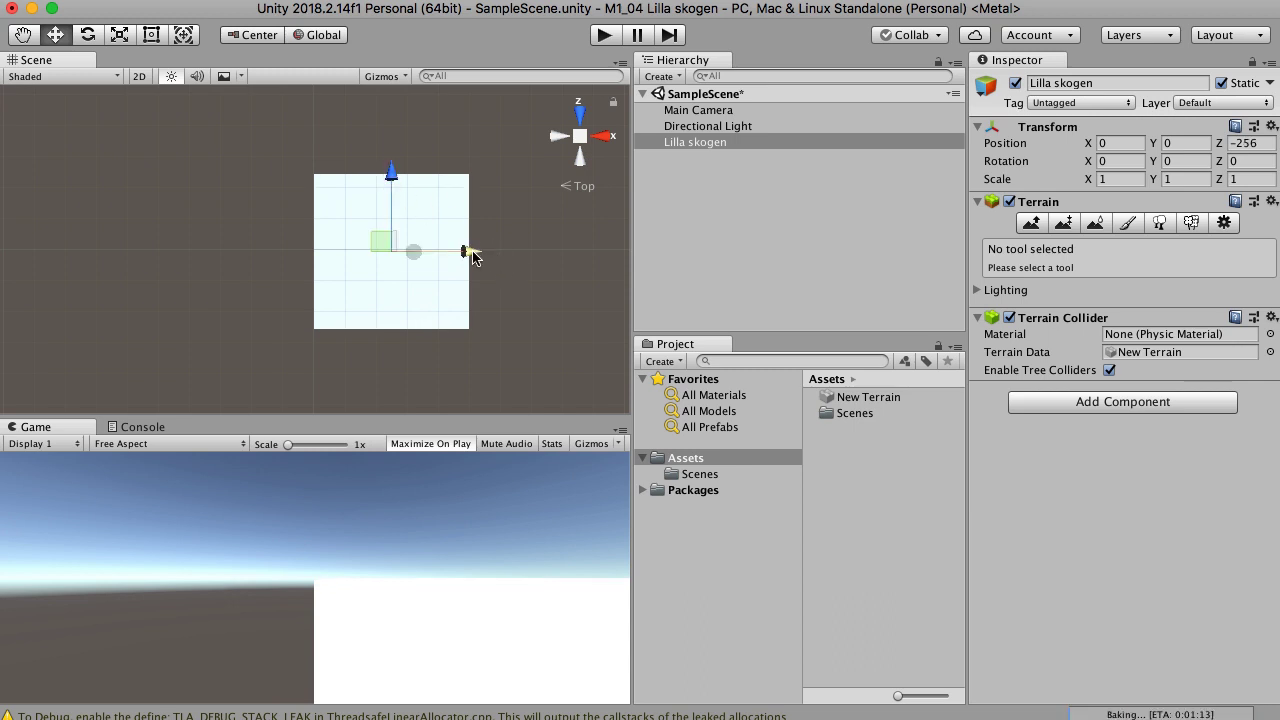
pyautogui.moveTo(469, 251); pyautogui.dragTo(395, 259)
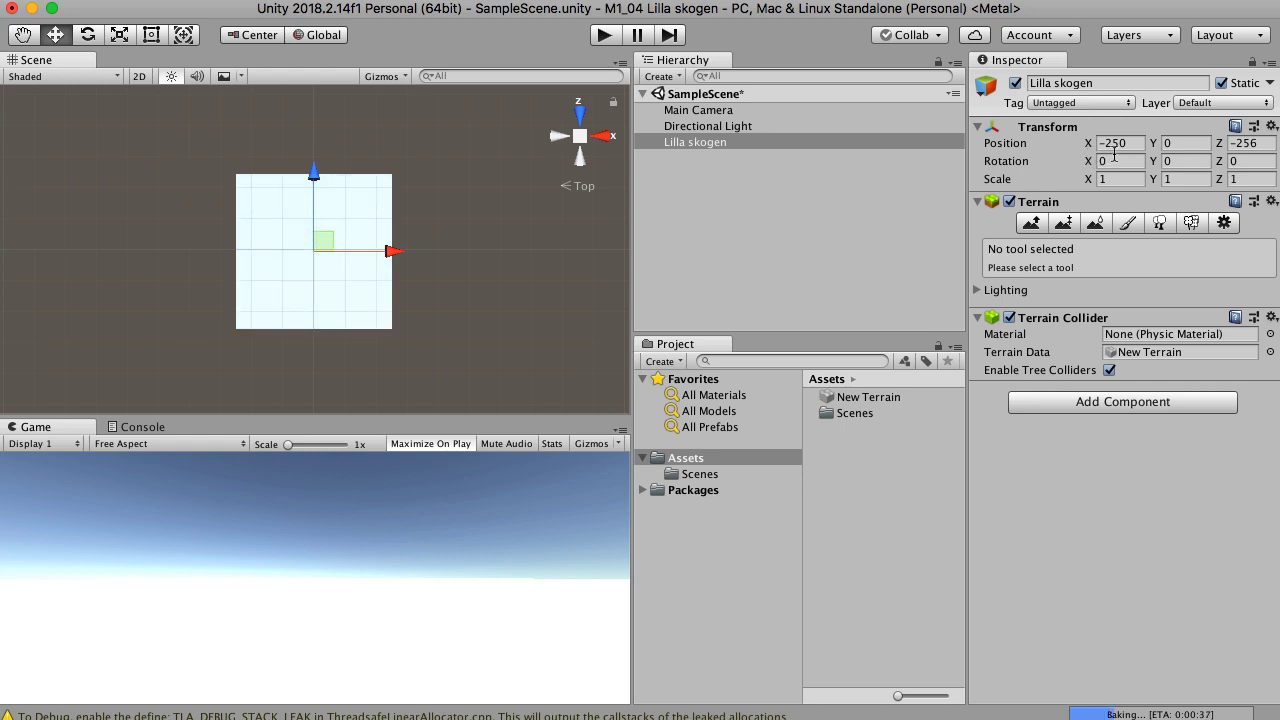
pyautogui.click(1250, 143)
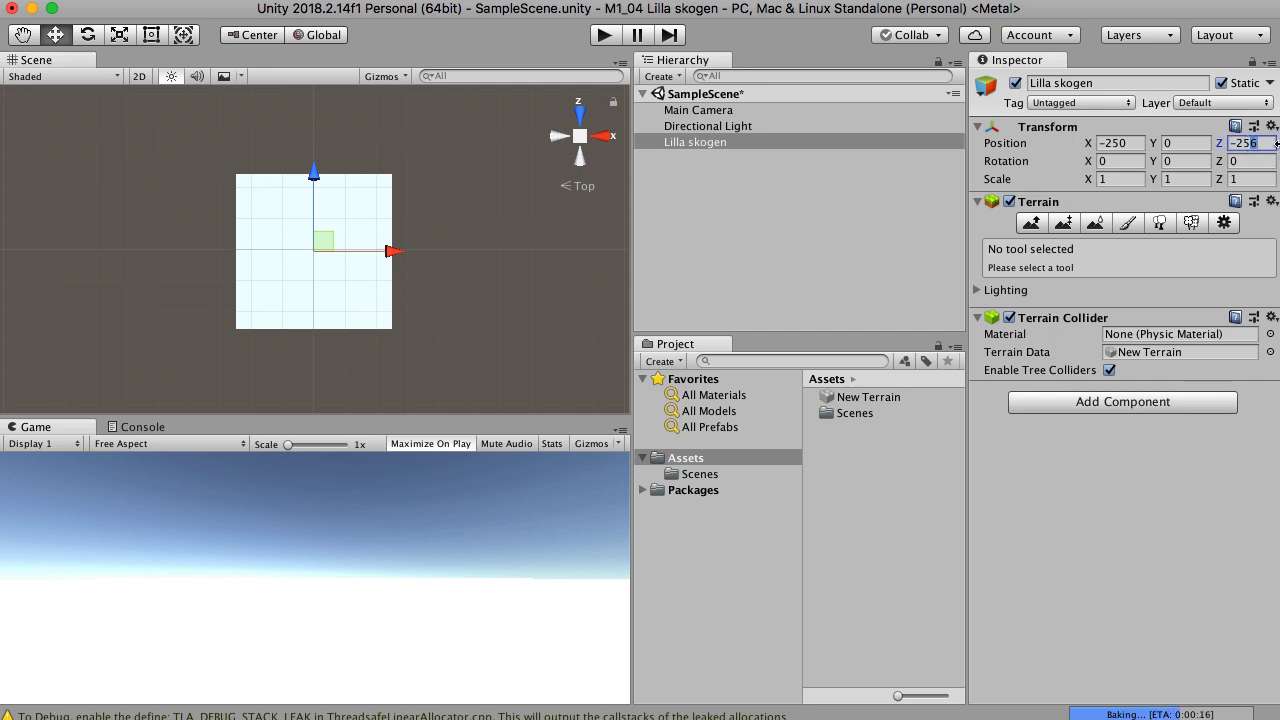
pyautogui.write('-250')
pyautogui.press('Tab')
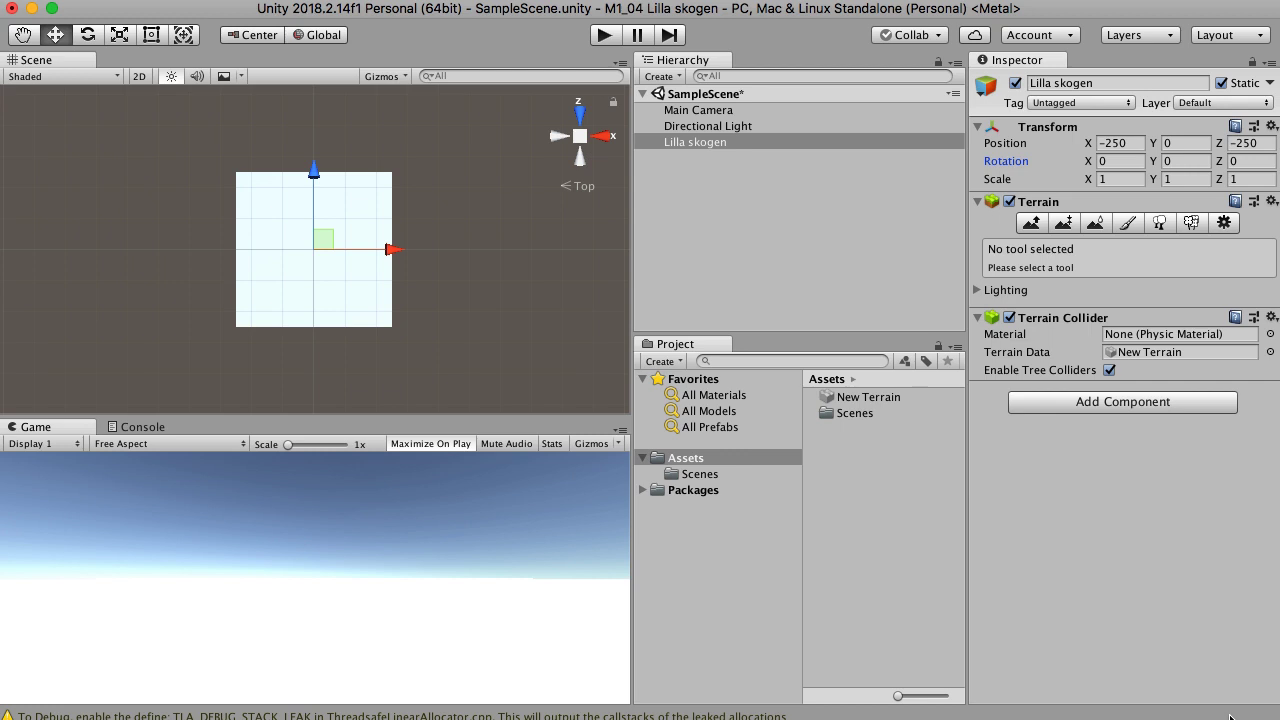
# Step: Set up Raise/Lower Terrain for the Lilla skogen terrain with the second soft round brush, brush size 100 and opacity 36
pyautogui.click(721, 142)
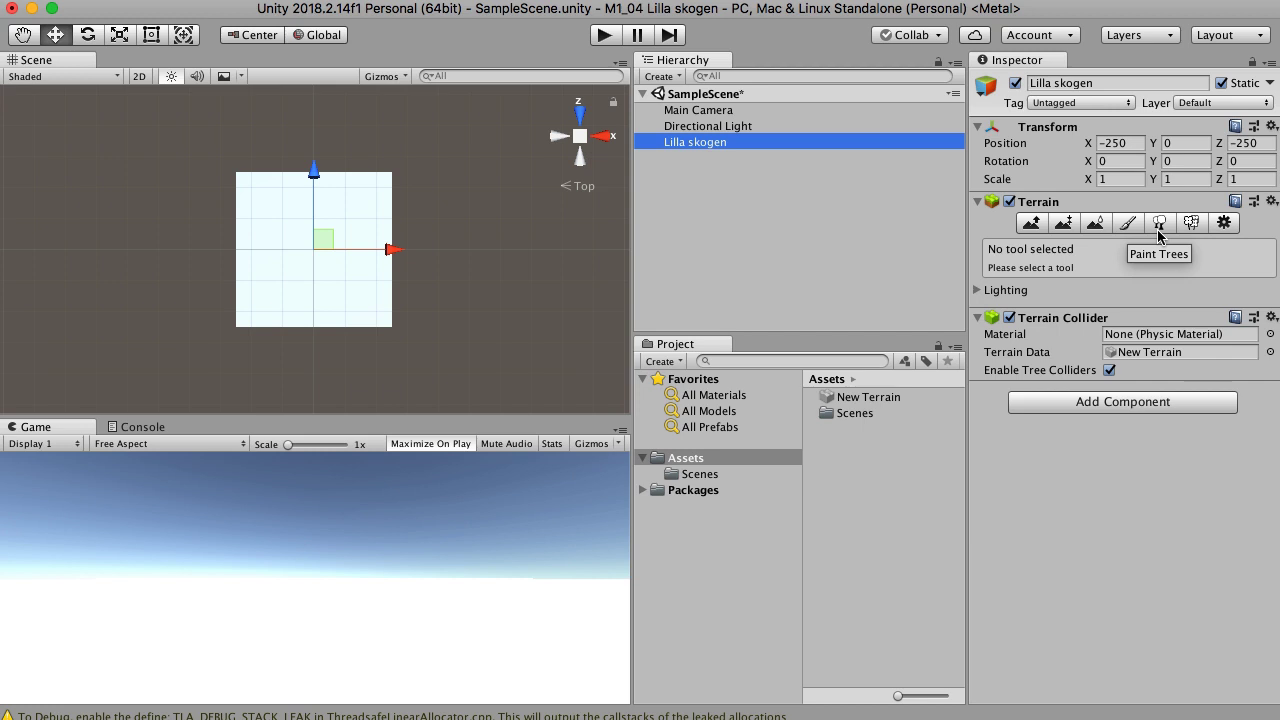
pyautogui.click(1033, 223)
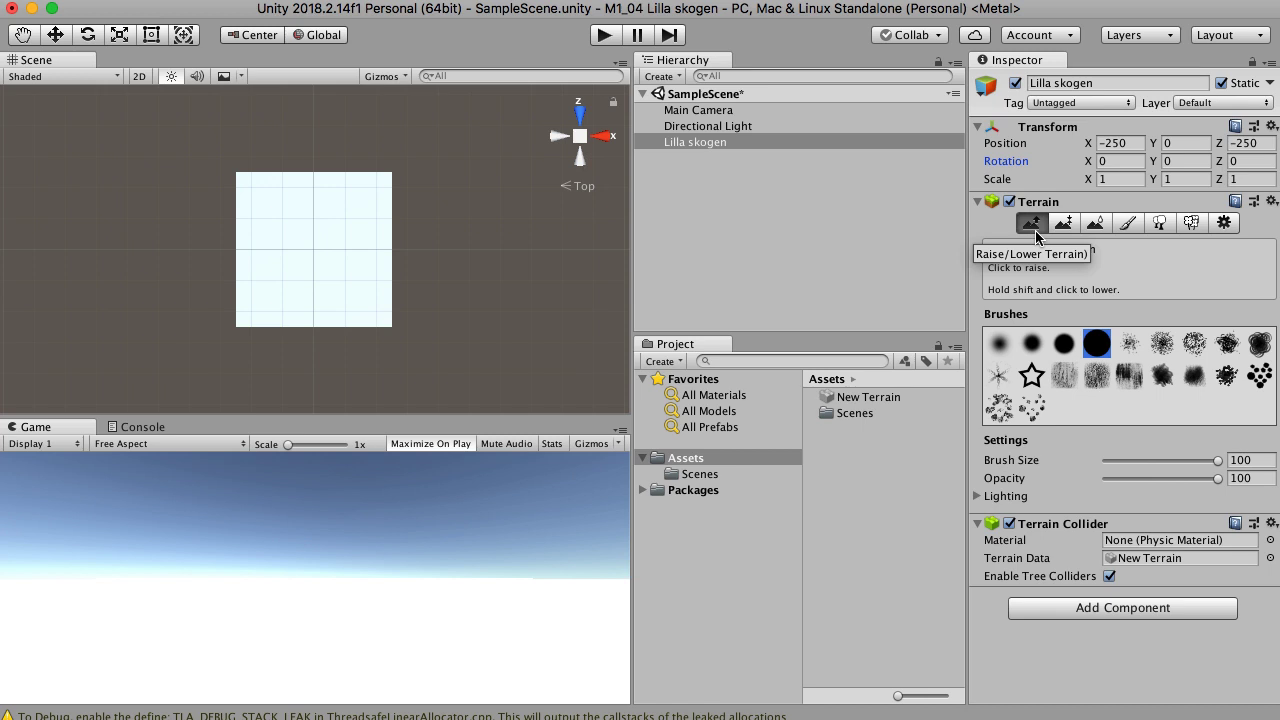
pyautogui.scroll(4, 317, 332)
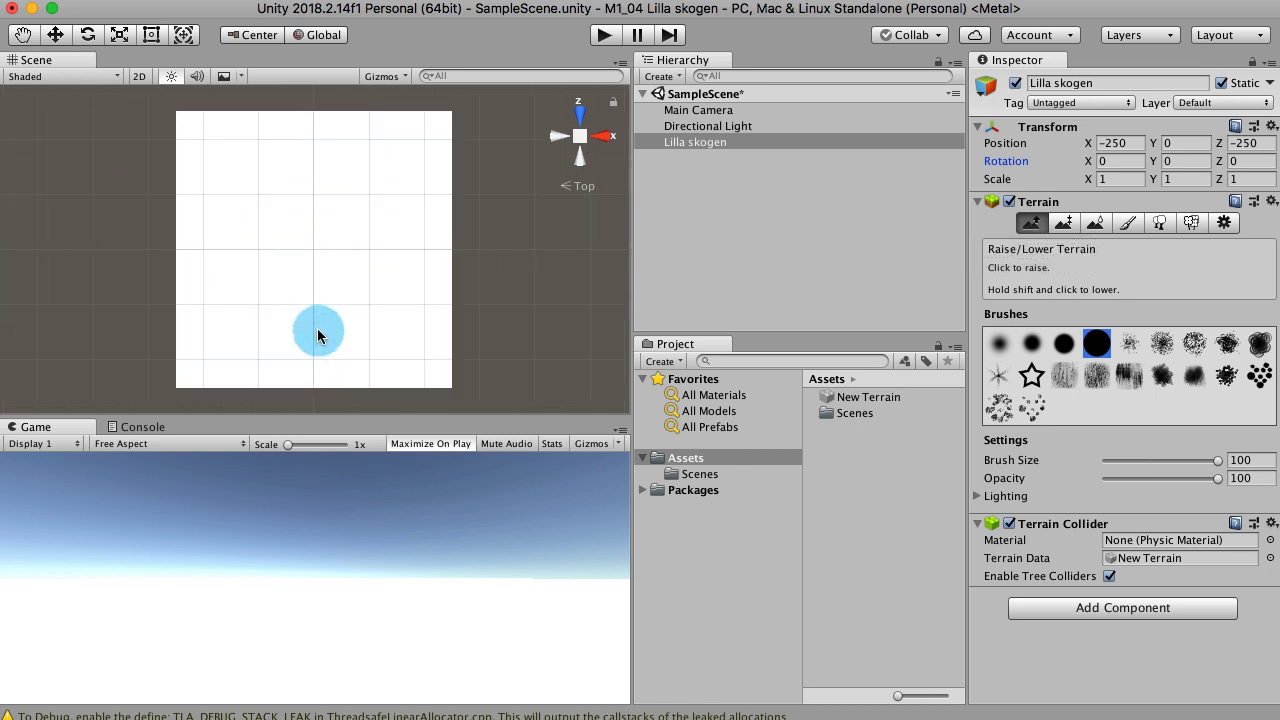
pyautogui.scroll(1, 323, 333)
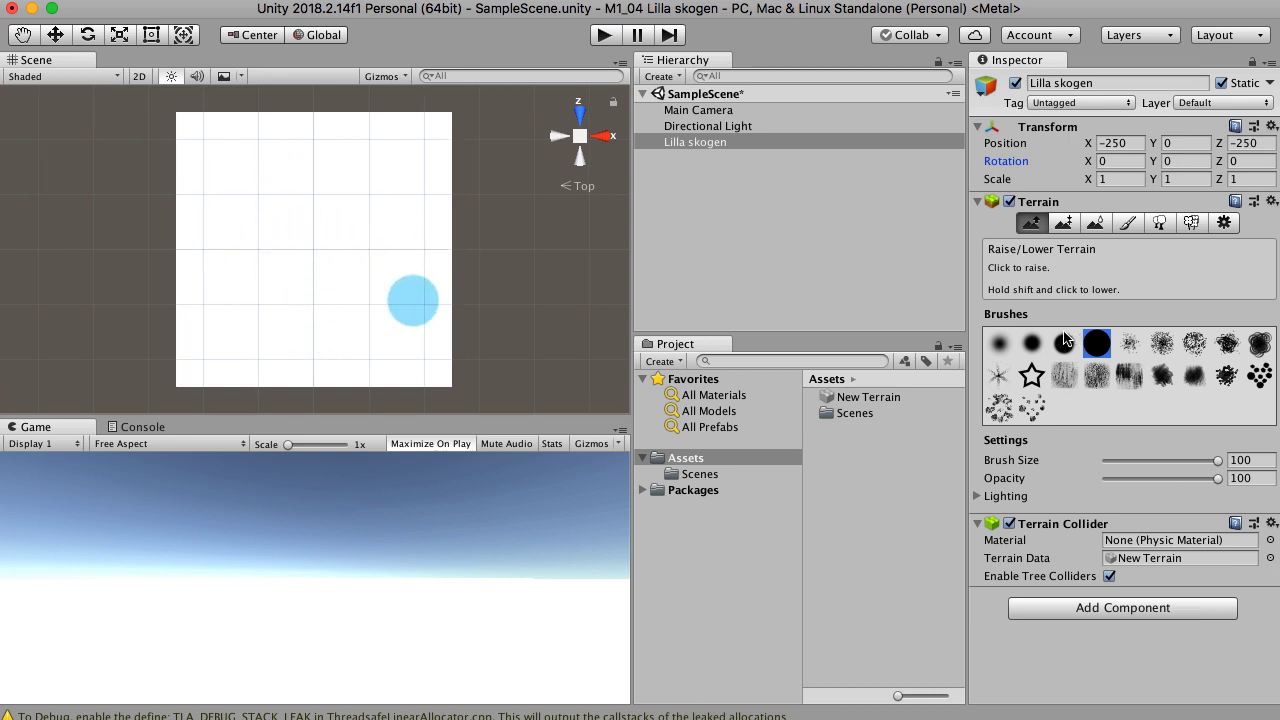
pyautogui.click(1000, 345)
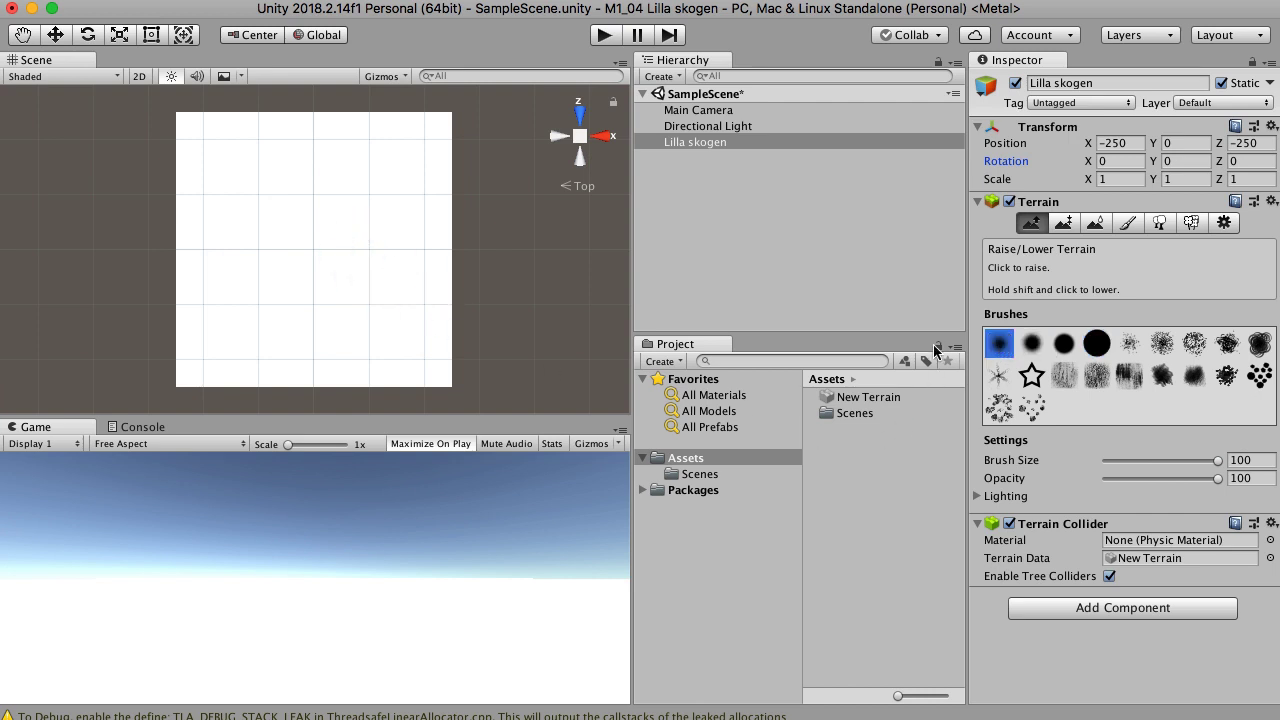
pyautogui.click(1036, 347)
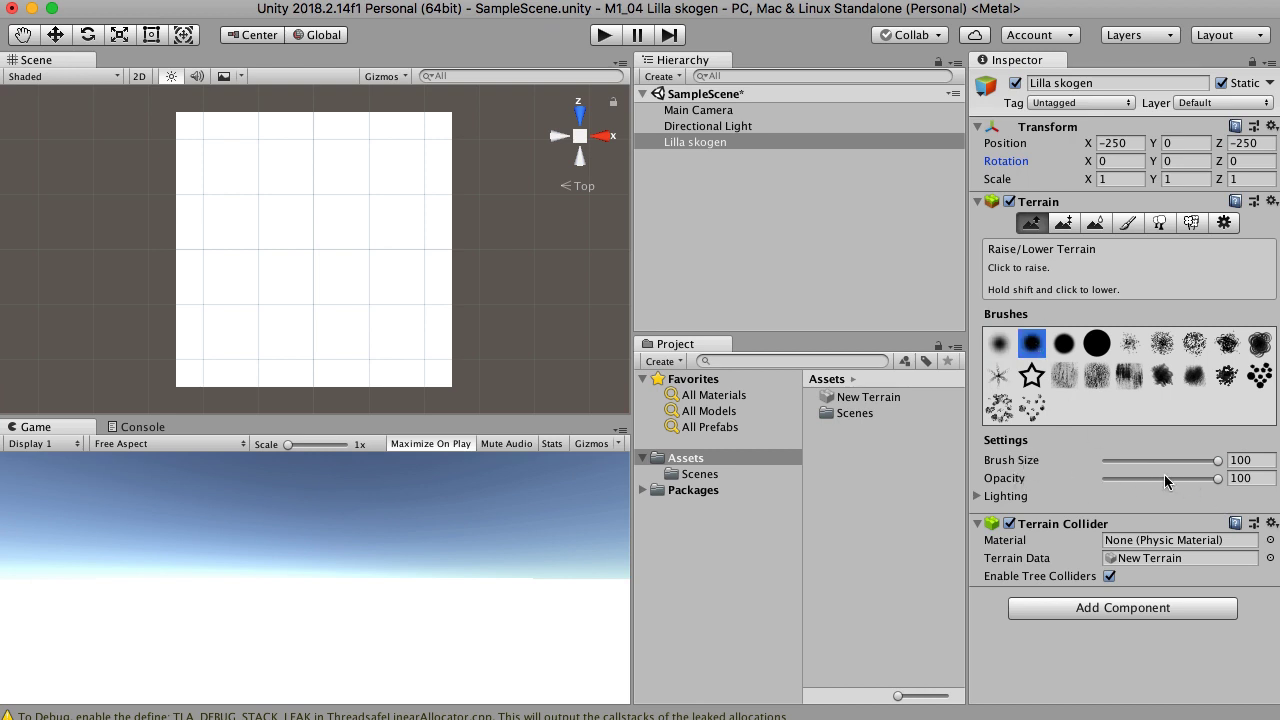
pyautogui.moveTo(1216, 461); pyautogui.dragTo(1115, 463)
pyautogui.moveTo(1117, 460); pyautogui.dragTo(1265, 462)
pyautogui.moveTo(1213, 484); pyautogui.dragTo(1143, 484)
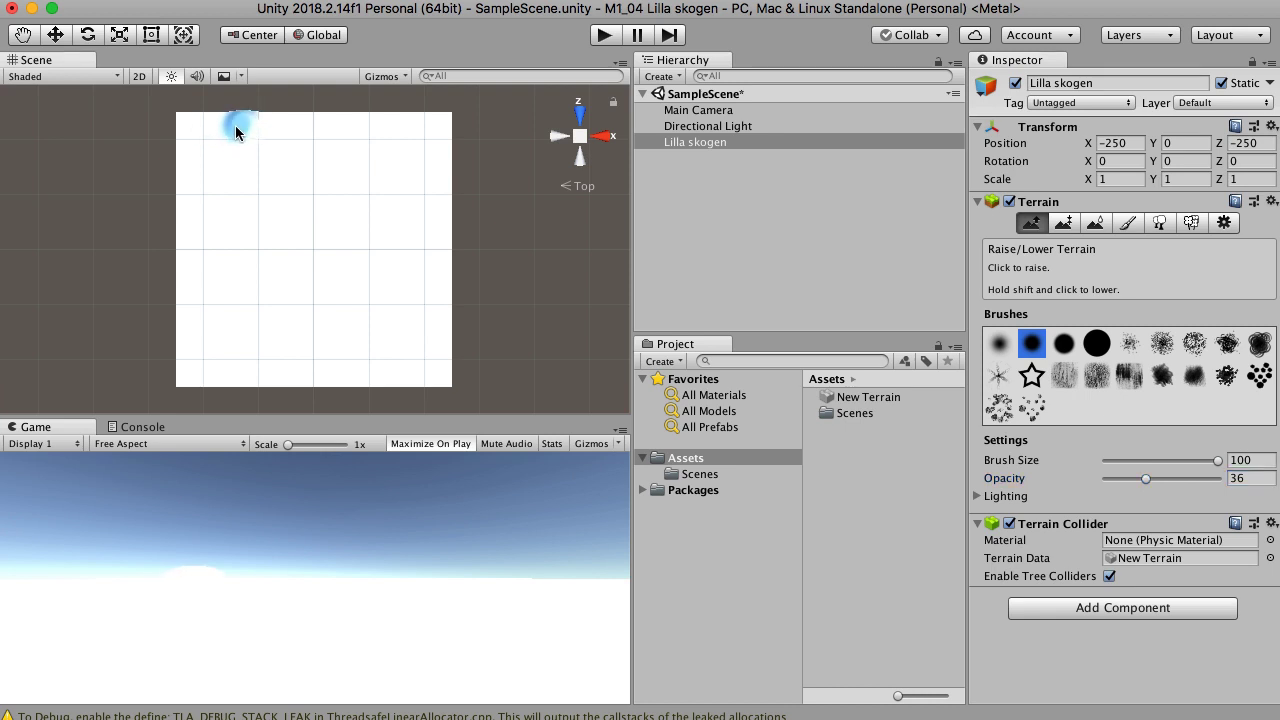
# Step: Paint a continuous ridge of raised hills around all four edges of the terrain, keeping the middle flat
pyautogui.moveTo(208, 186); pyautogui.dragTo(206, 257)
pyautogui.moveTo(206, 331); pyautogui.dragTo(266, 366)
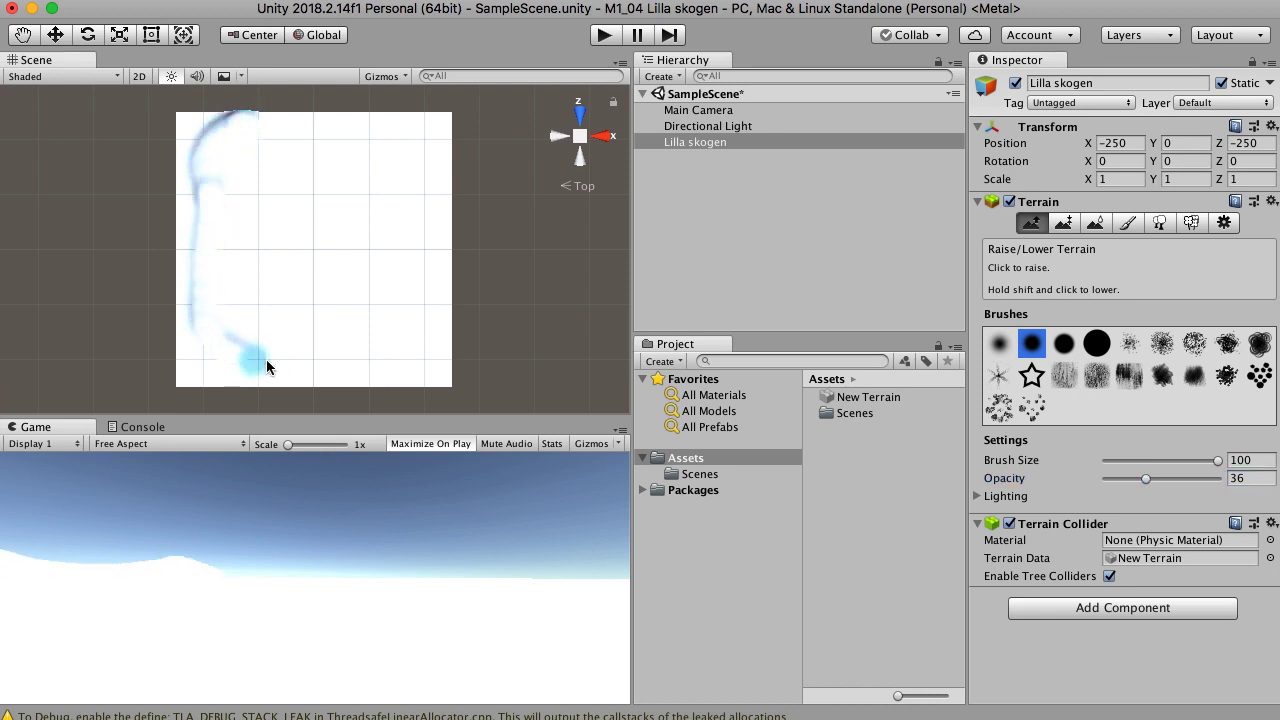
pyautogui.moveTo(411, 337)
pyautogui.mouseDown()
pyautogui.moveTo(425, 205)
pyautogui.moveTo(402, 160)
pyautogui.moveTo(251, 129)
pyautogui.mouseUp()
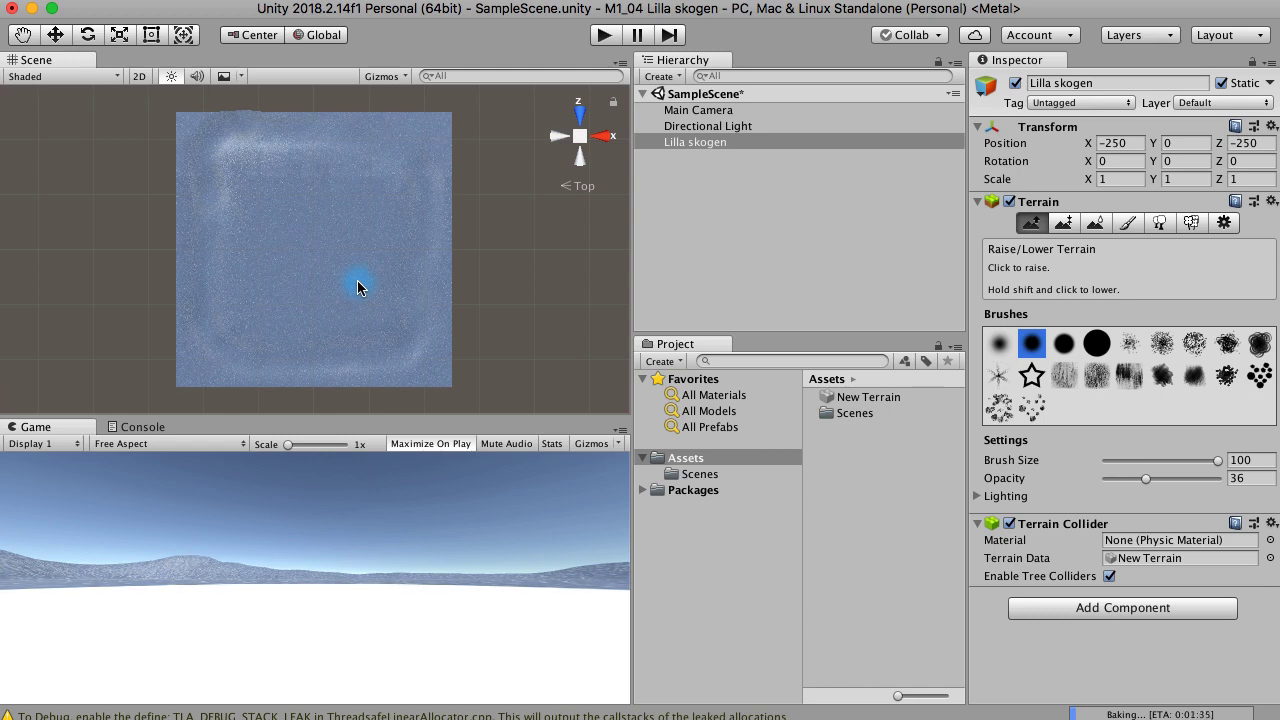
# Step: Examine the raised hills along the terrain's edges from close, low and overhead perspective angles
pyautogui.scroll(5, 356, 281)
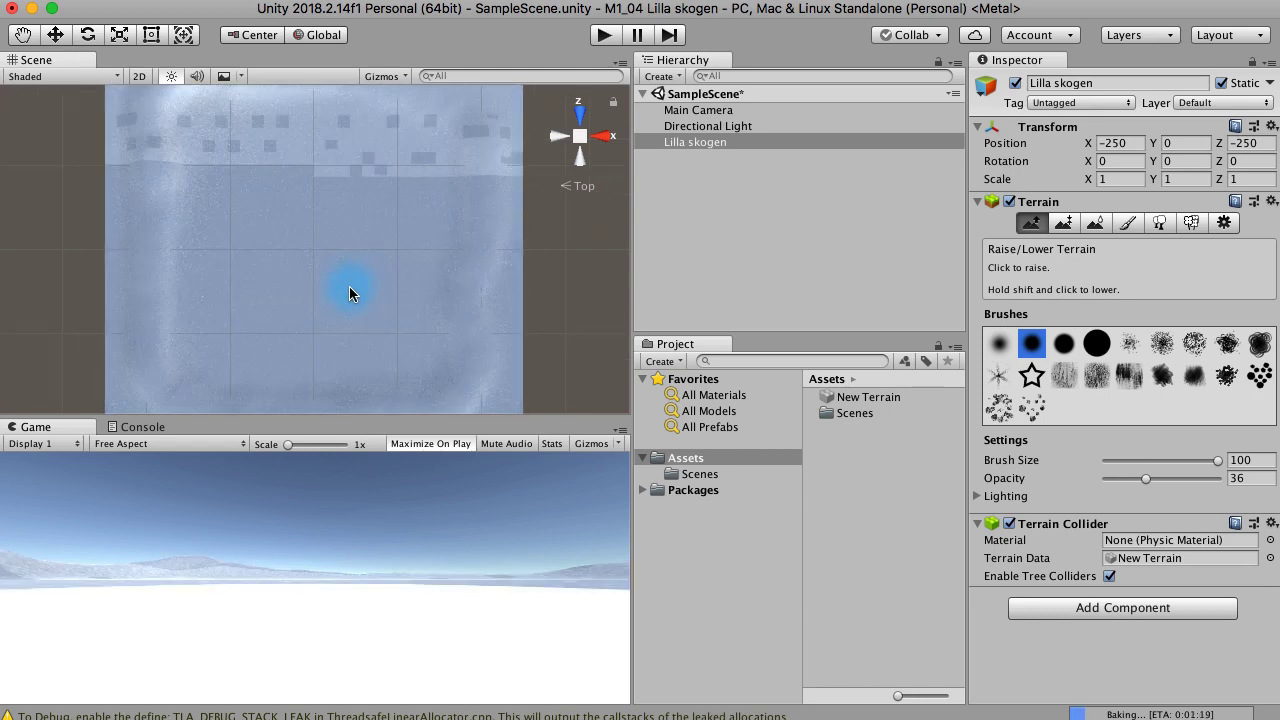
pyautogui.moveTo(351, 289)
pyautogui.keyDown('alt'); pyautogui.mouseDown()
pyautogui.moveTo(329, 229)
pyautogui.moveTo(324, 125)
pyautogui.moveTo(323, 334)
pyautogui.mouseUp(); pyautogui.keyUp('alt')
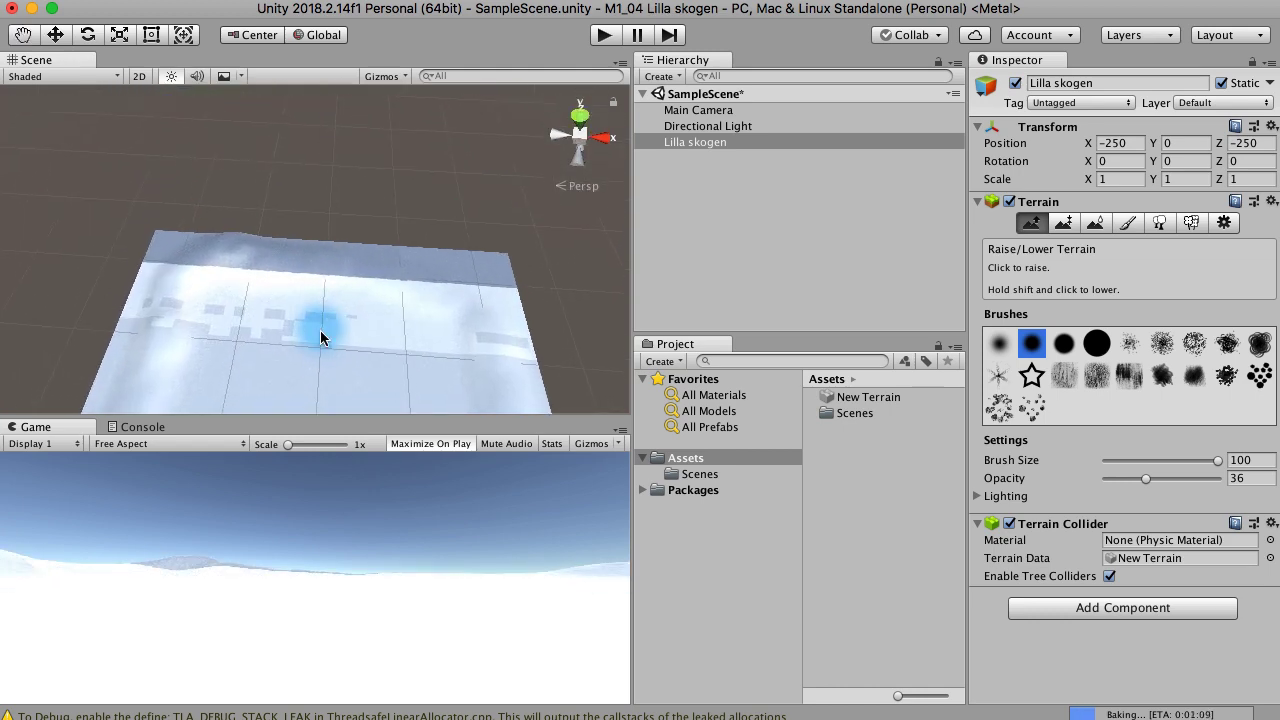
pyautogui.scroll(10, 315, 276)
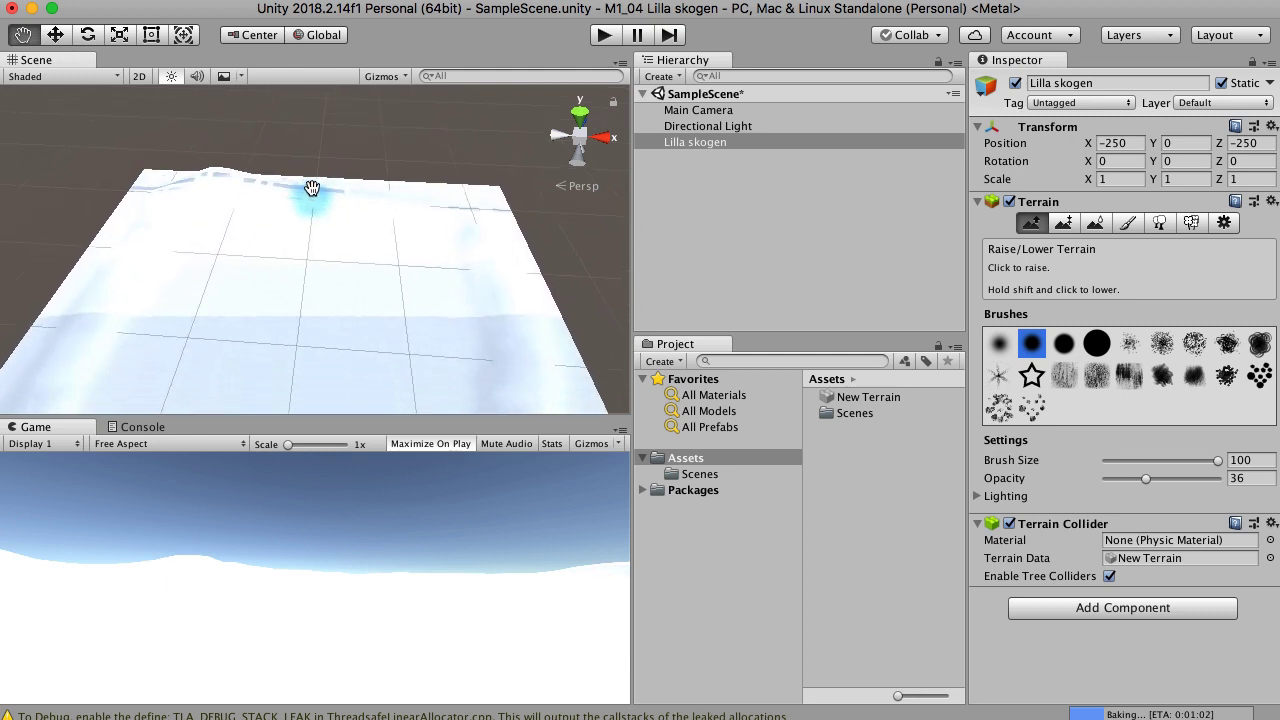
pyautogui.keyDown('alt'); pyautogui.moveTo(318, 358); pyautogui.dragTo(306, 275); pyautogui.keyUp('alt')
pyautogui.moveTo(306, 334); pyautogui.dragTo(316, 168, button='middle')
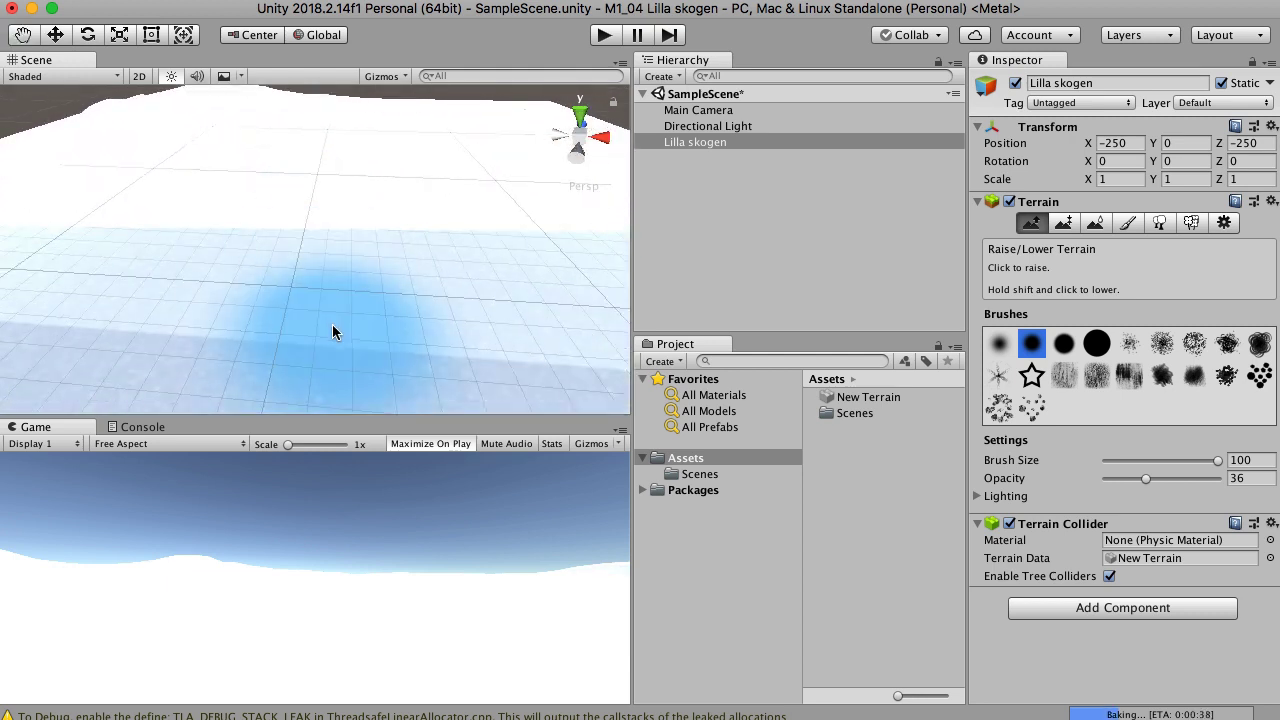
pyautogui.scroll(-8, 329, 318)
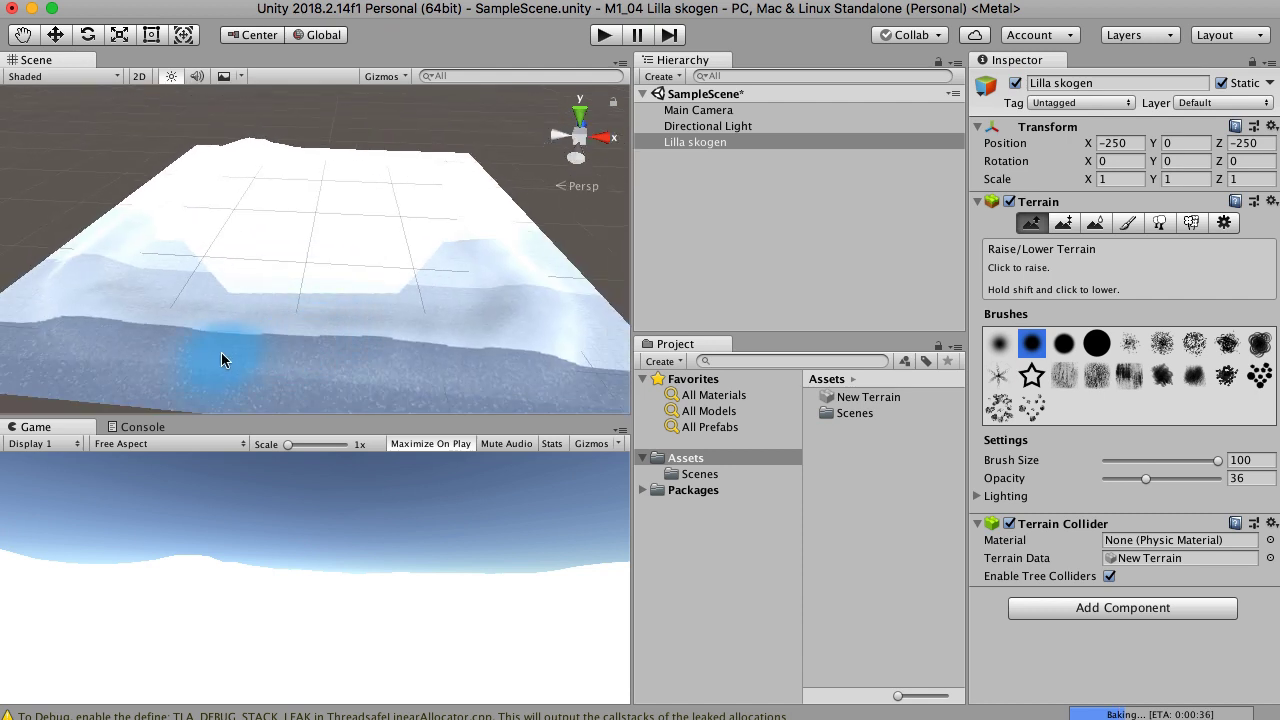
pyautogui.moveTo(221, 352)
pyautogui.mouseDown(button='middle')
pyautogui.moveTo(234, 286)
pyautogui.moveTo(285, 272)
pyautogui.moveTo(290, 250)
pyautogui.mouseUp(button='middle')
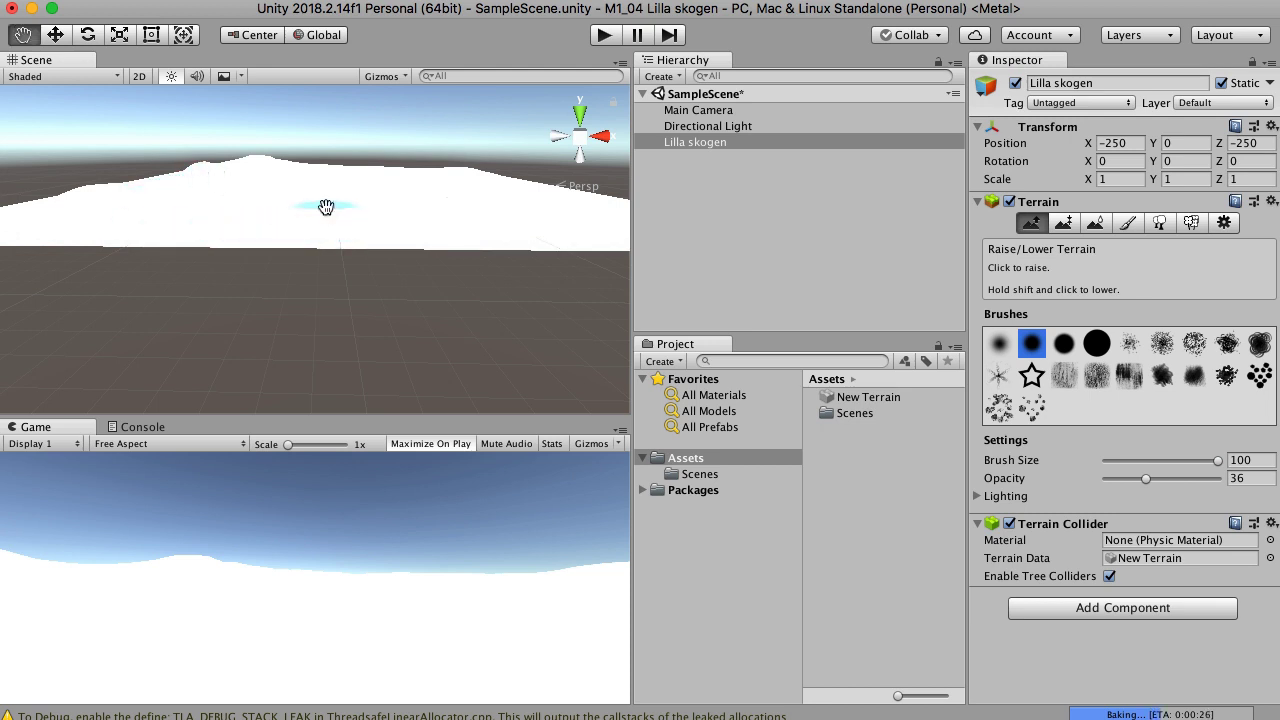
pyautogui.moveTo(326, 206); pyautogui.dragTo(334, 264, button='middle')
pyautogui.moveTo(329, 234); pyautogui.dragTo(343, 374, button='right')
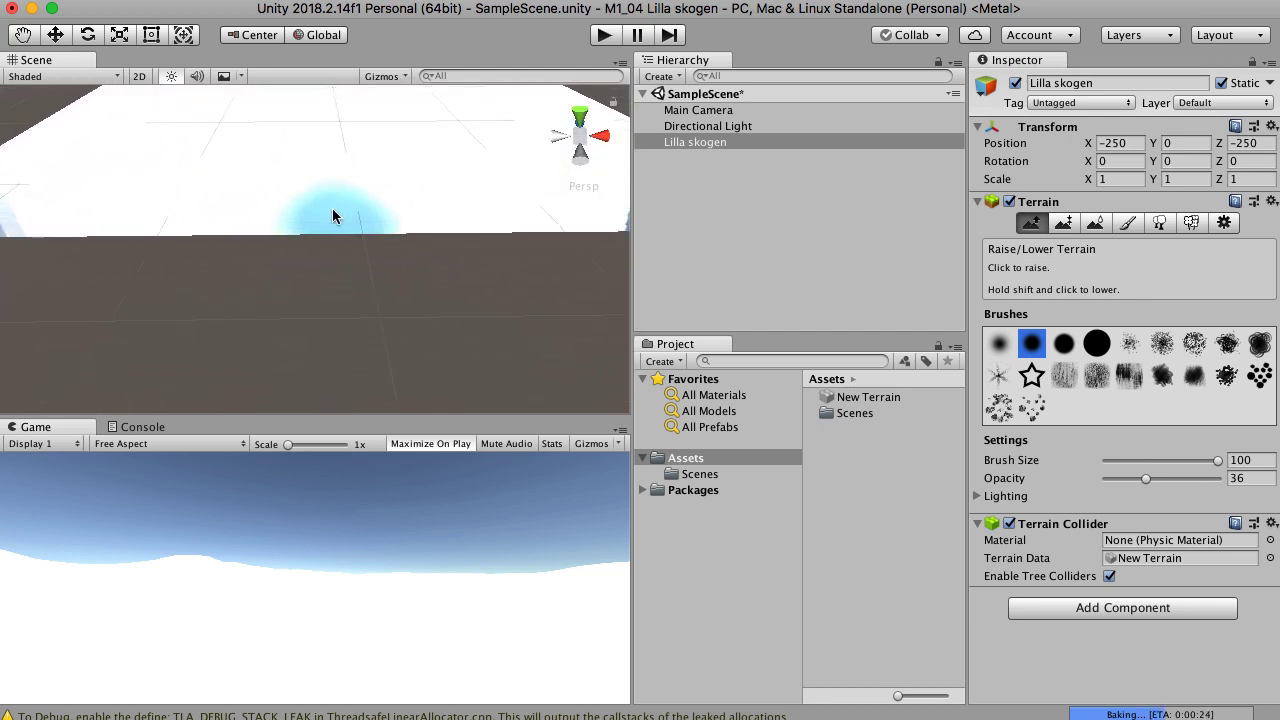
pyautogui.moveTo(332, 208); pyautogui.dragTo(357, 376, button='right')
pyautogui.moveTo(351, 222)
pyautogui.mouseDown(button='middle')
pyautogui.moveTo(356, 241)
pyautogui.moveTo(350, 230)
pyautogui.mouseUp(button='middle')
pyautogui.scroll(-6, 355, 242)
pyautogui.scroll(10, 365, 290)
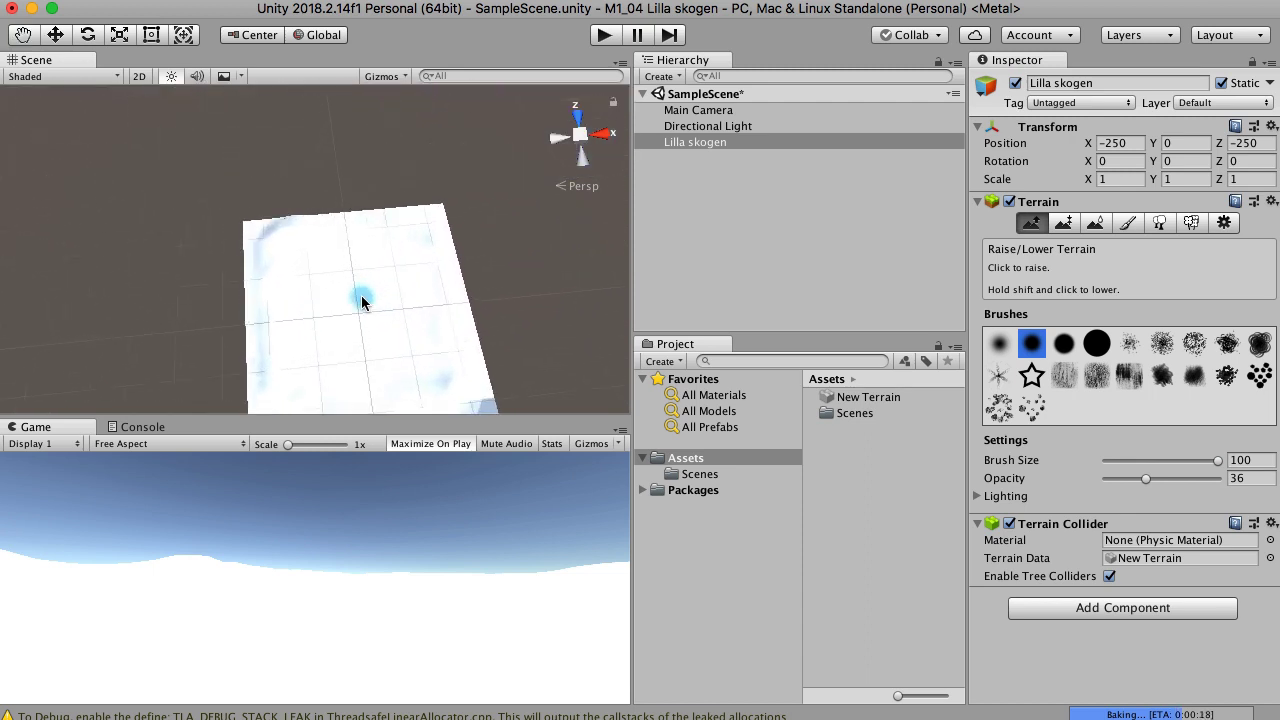
# Step: Raise the ridge further along the terrain's far edge and positive-X edge with the current brush at opacity 36
pyautogui.moveTo(390, 380); pyautogui.dragTo(342, 310, button='middle')
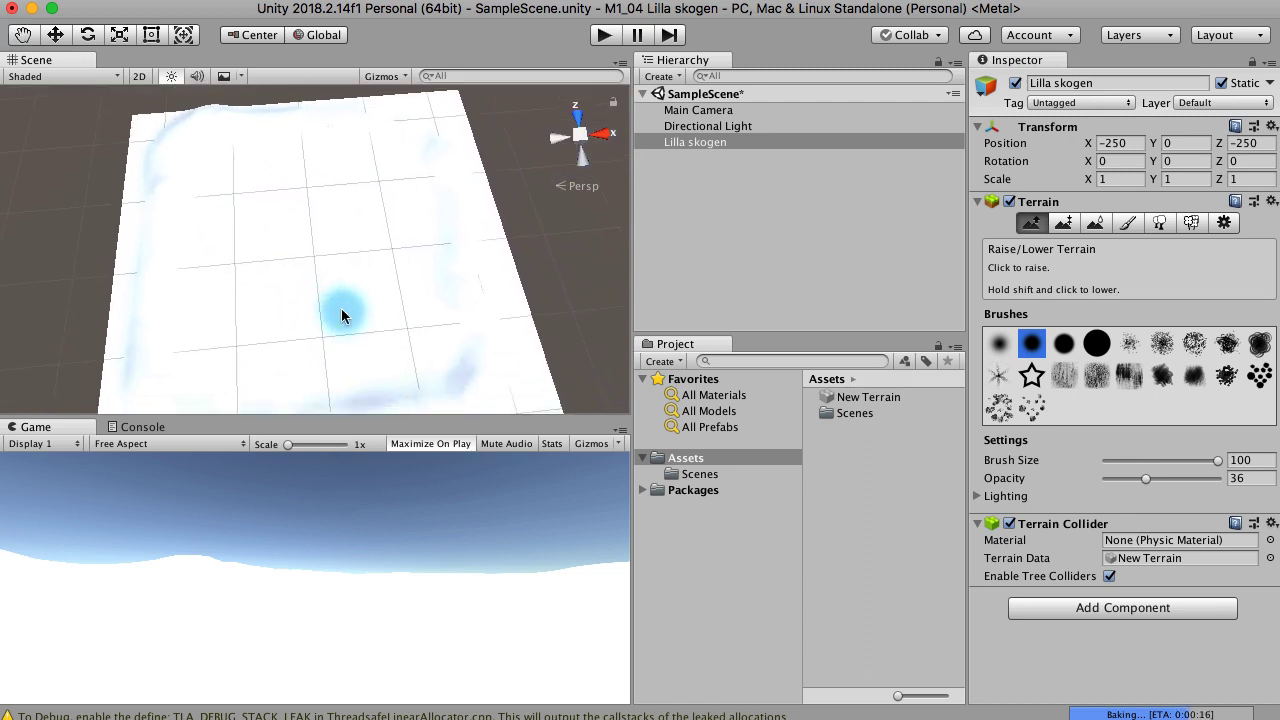
pyautogui.scroll(-1, 342, 310)
pyautogui.moveTo(224, 124); pyautogui.dragTo(246, 135)
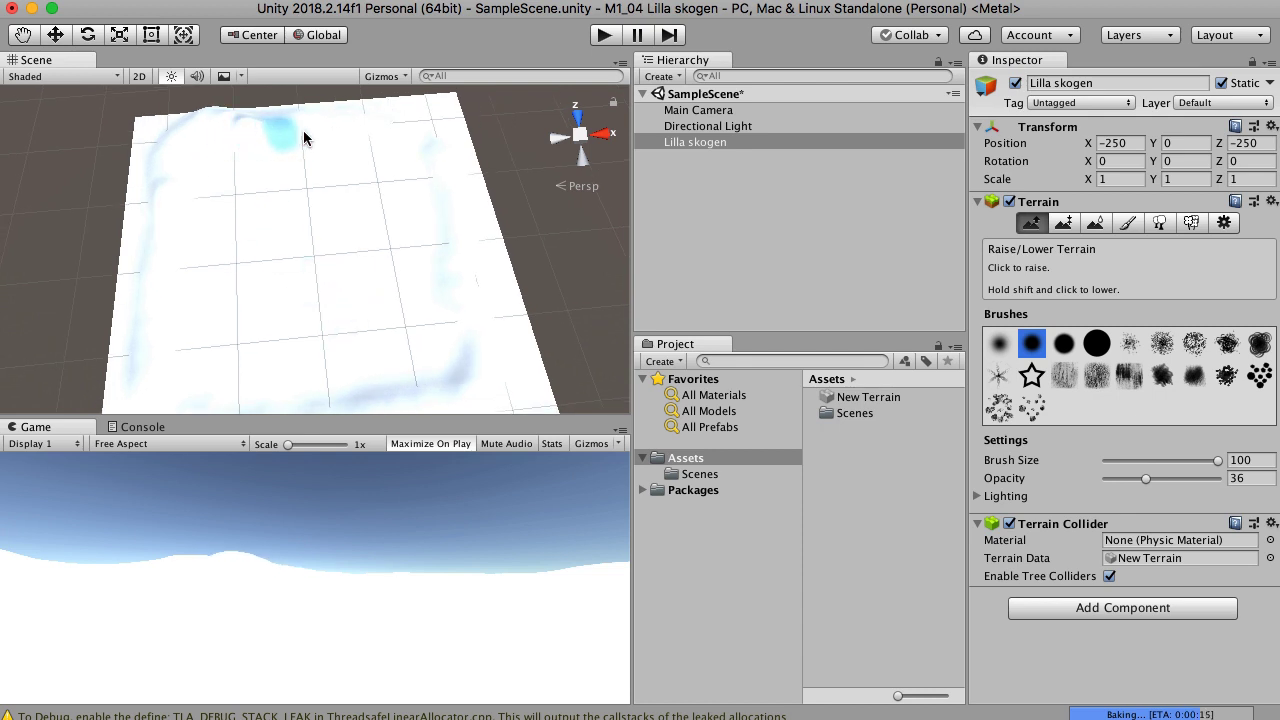
pyautogui.moveTo(395, 145)
pyautogui.mouseDown()
pyautogui.moveTo(420, 154)
pyautogui.moveTo(431, 180)
pyautogui.moveTo(458, 306)
pyautogui.mouseUp()
pyautogui.moveTo(458, 356); pyautogui.dragTo(454, 358)
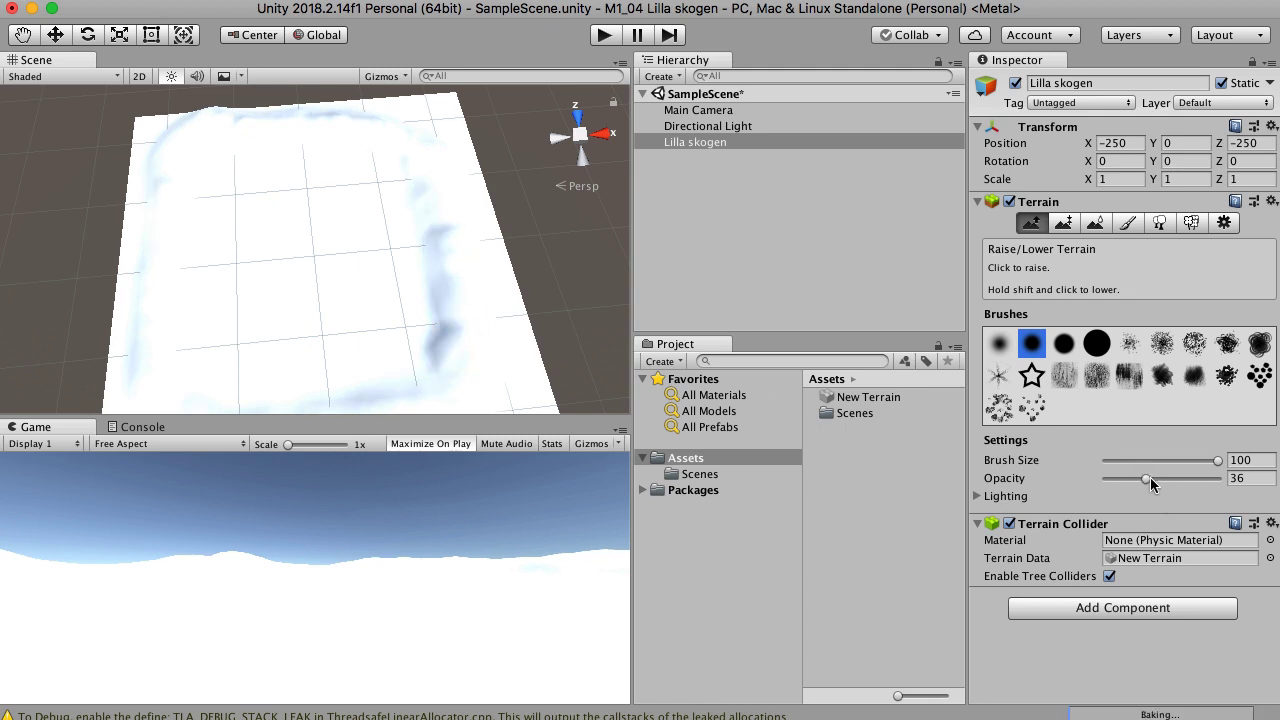
# Step: Set the brush opacity to 69 and paint taller hills along the ridge around all four sides of the terrain
pyautogui.moveTo(1150, 477); pyautogui.dragTo(1184, 476)
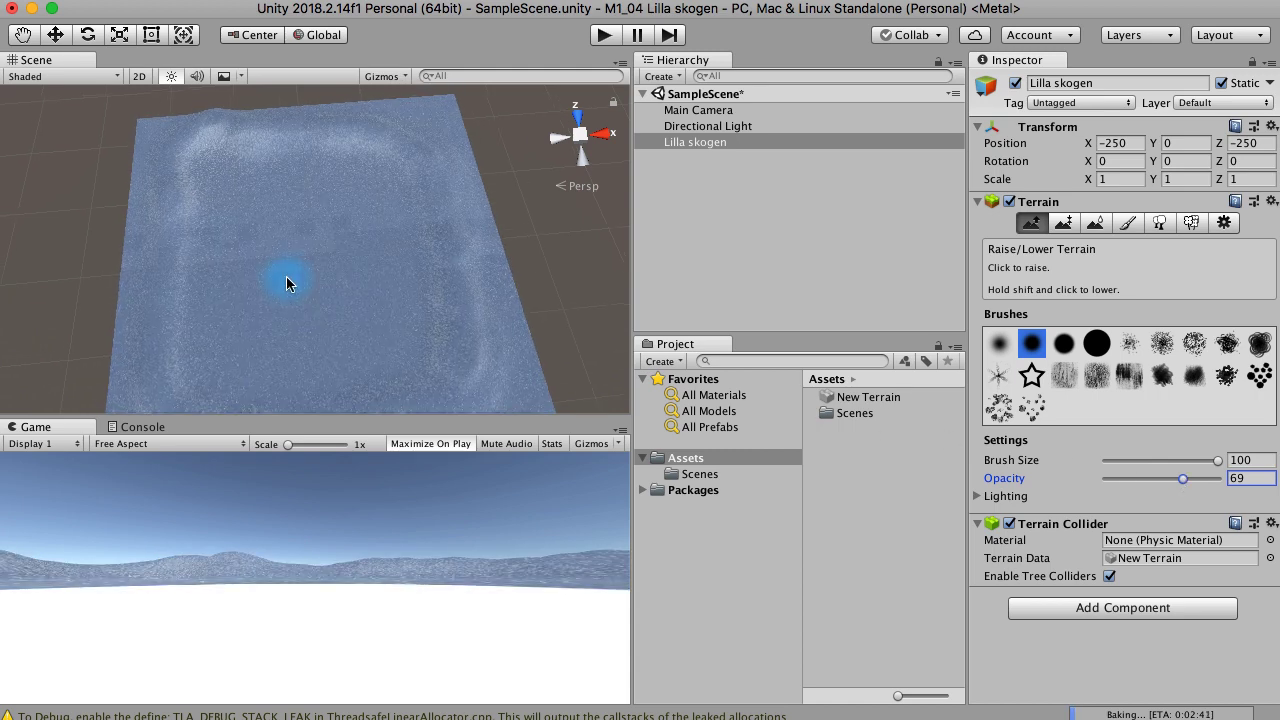
pyautogui.scroll(-5, 288, 280)
pyautogui.scroll(1, 425, 371)
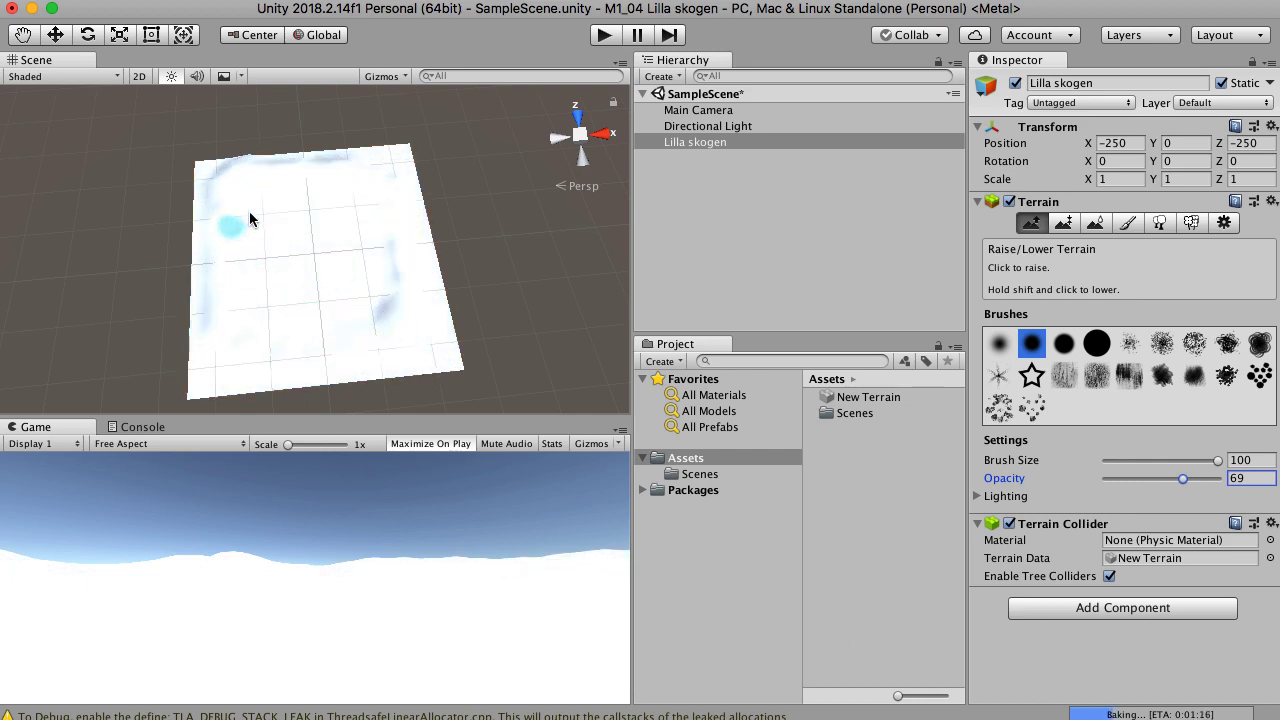
pyautogui.moveTo(228, 209)
pyautogui.mouseDown()
pyautogui.moveTo(214, 234)
pyautogui.moveTo(230, 334)
pyautogui.mouseUp()
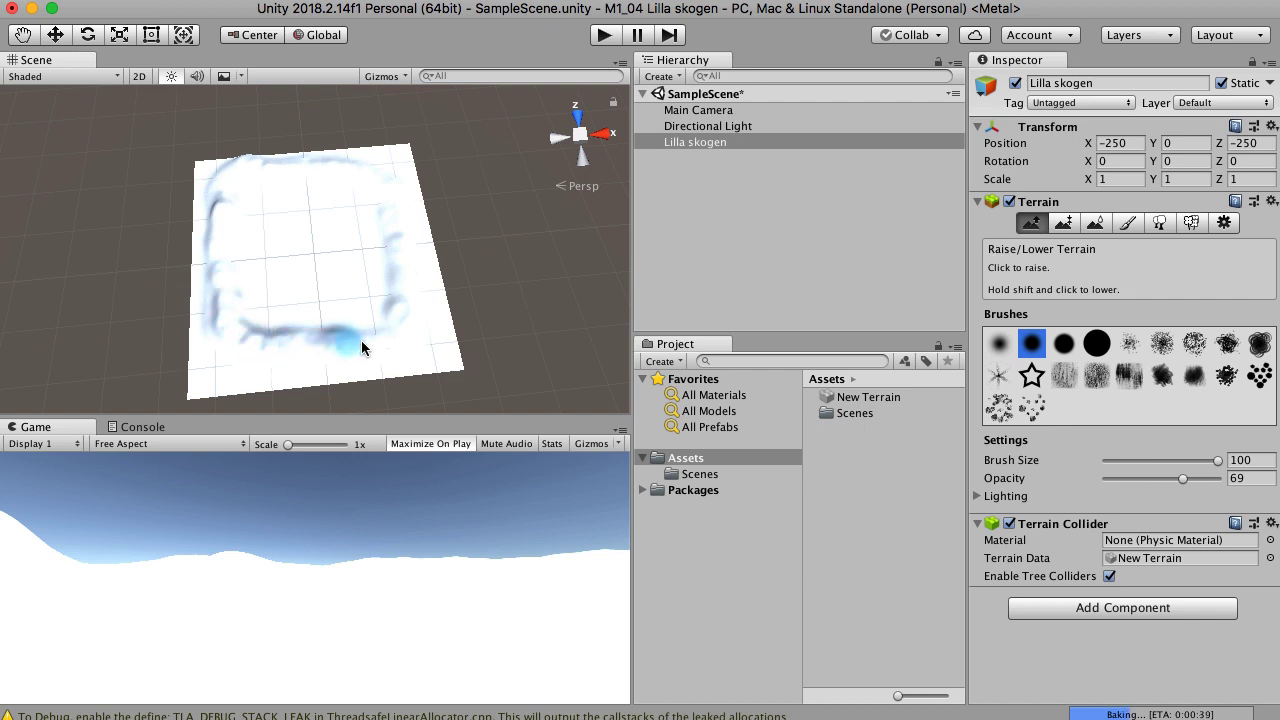
pyautogui.moveTo(395, 335); pyautogui.dragTo(419, 302)
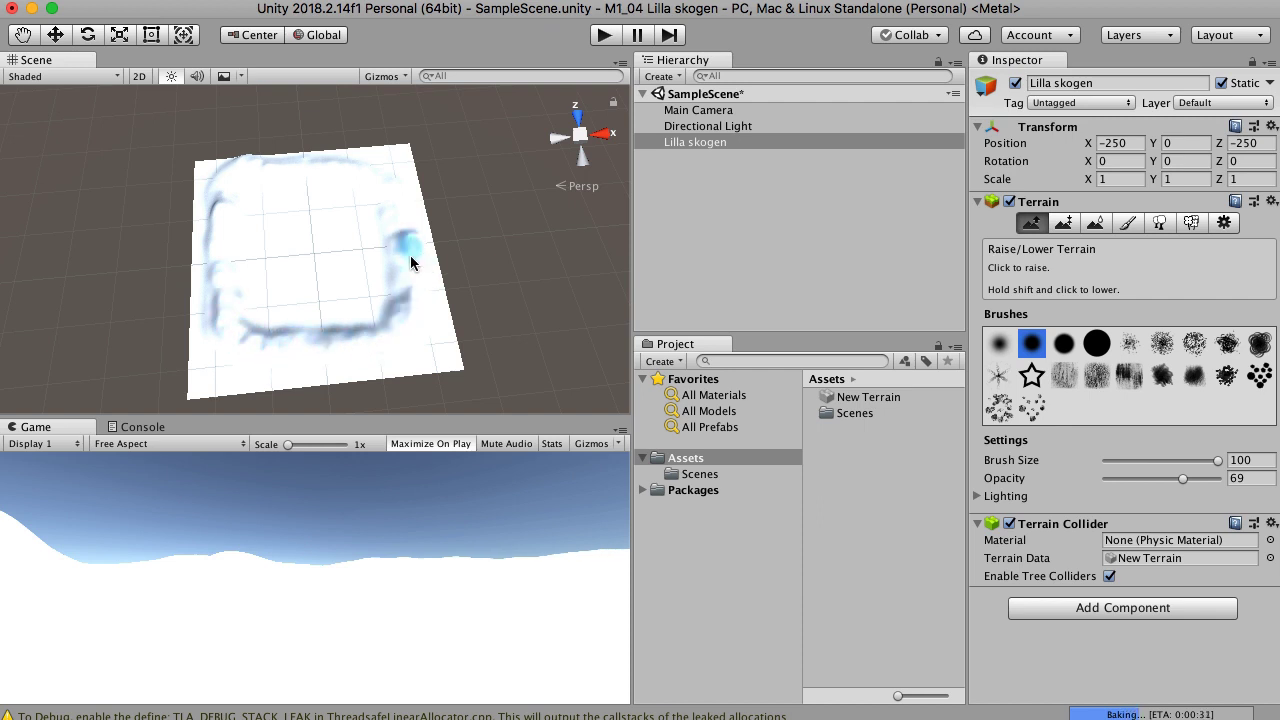
pyautogui.moveTo(390, 216); pyautogui.dragTo(337, 178)
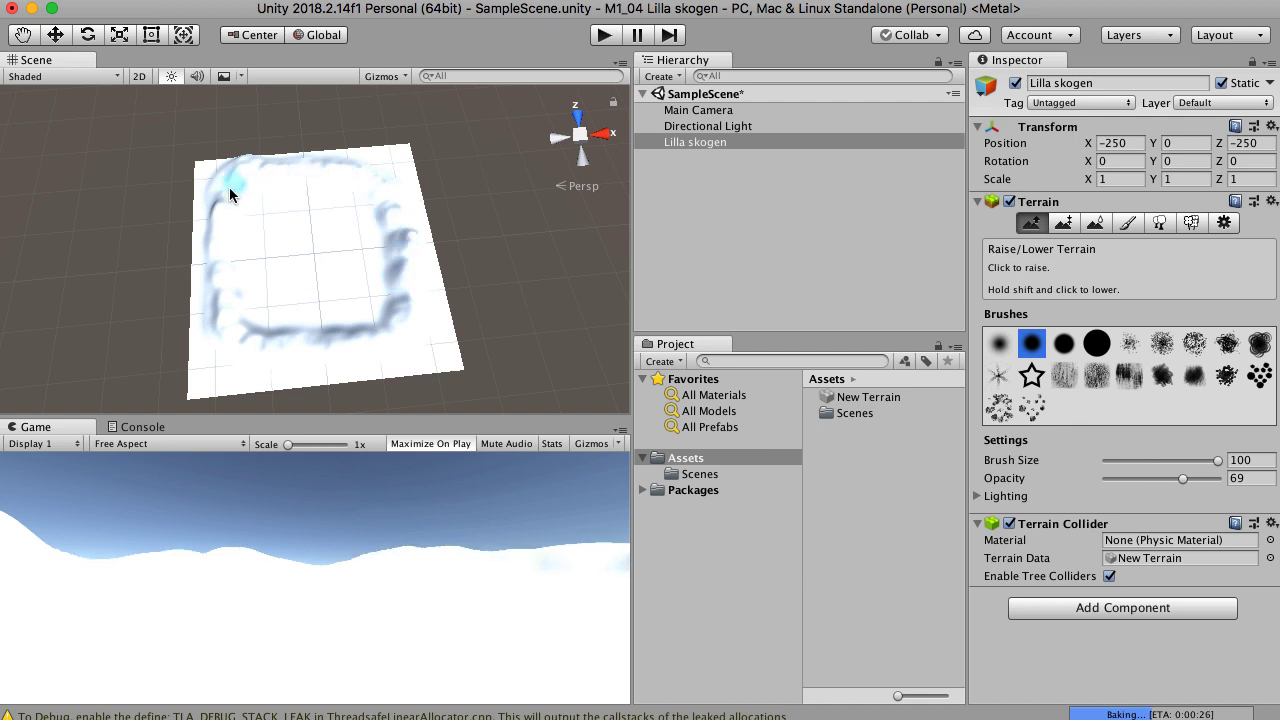
pyautogui.moveTo(229, 195); pyautogui.dragTo(227, 206)
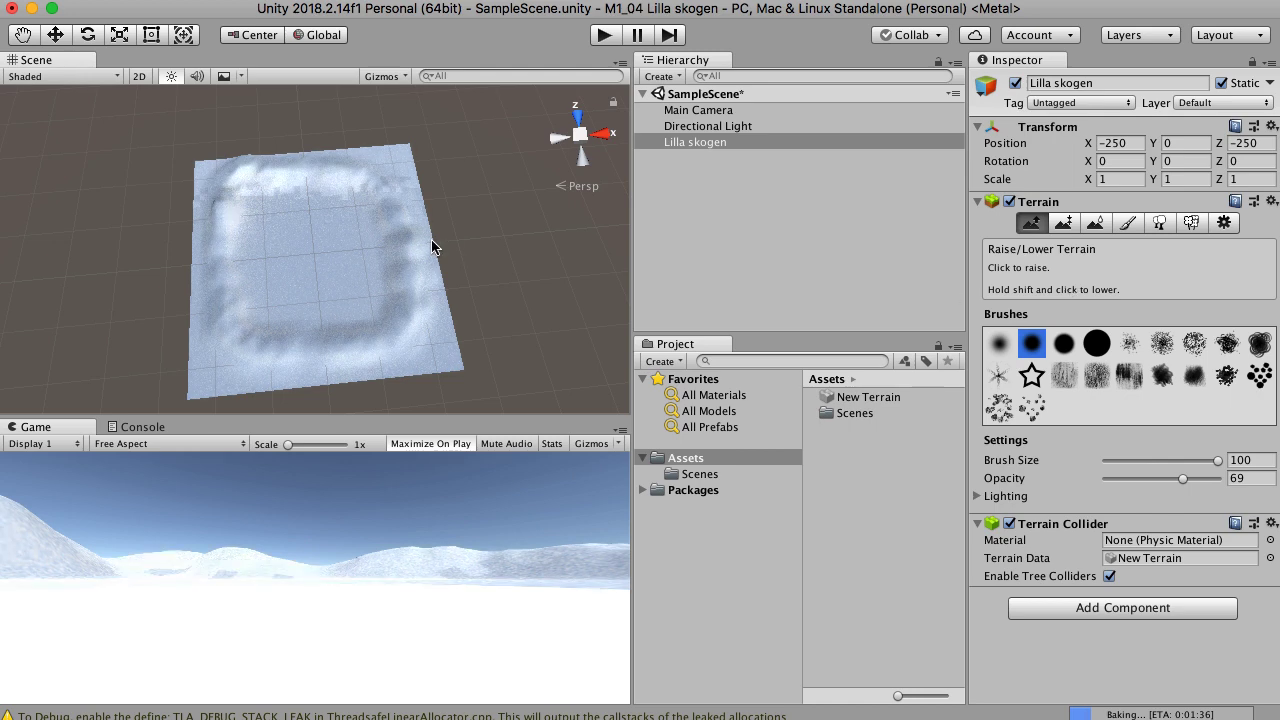
# Step: Raise extra hills on the positive-X ridge near the terrain's front corner
pyautogui.scroll(5, 423, 343)
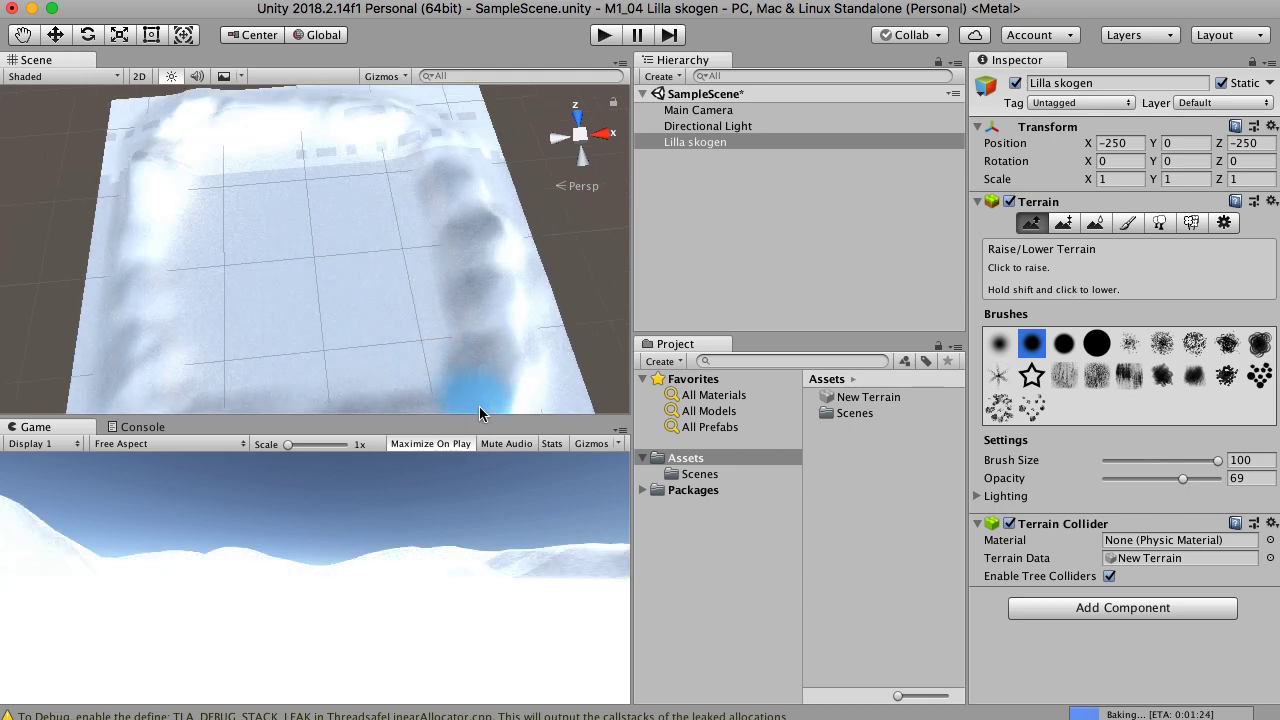
pyautogui.moveTo(448, 319); pyautogui.dragTo(449, 188, button='right')
pyautogui.moveTo(449, 343); pyautogui.dragTo(451, 240, button='middle')
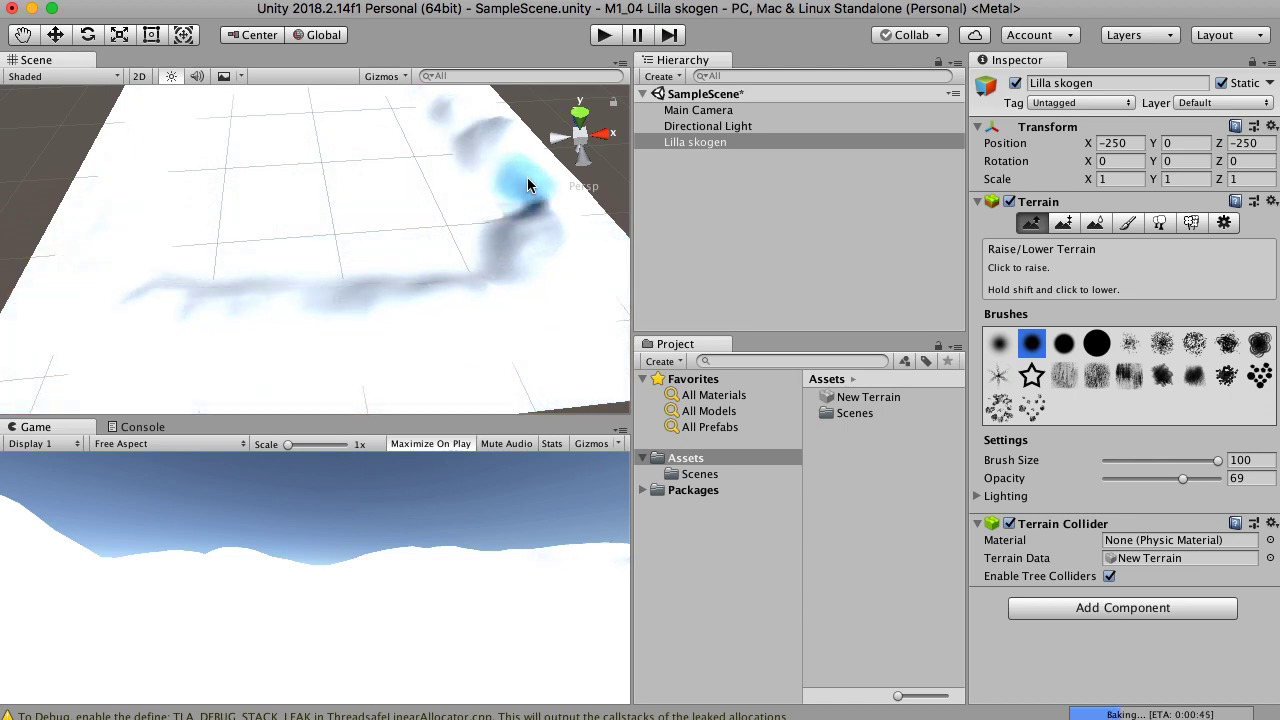
pyautogui.click(525, 189)
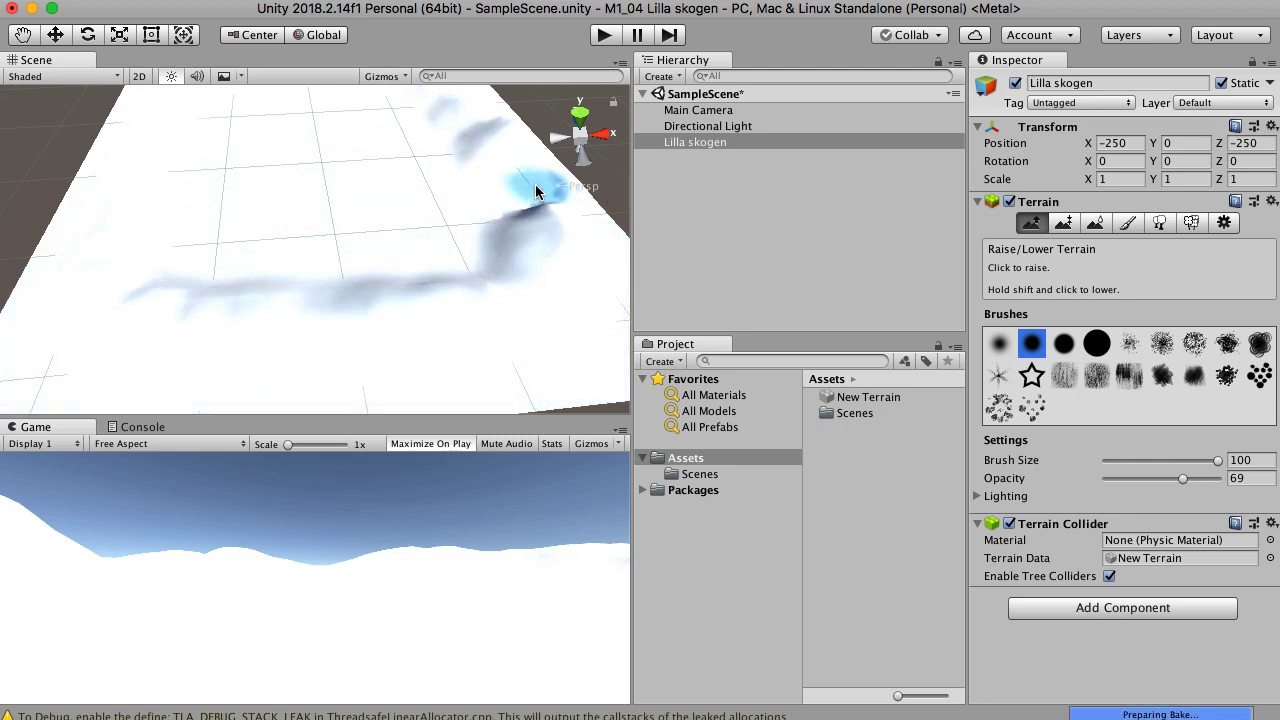
pyautogui.click(505, 195)
pyautogui.moveTo(515, 174); pyautogui.dragTo(503, 131)
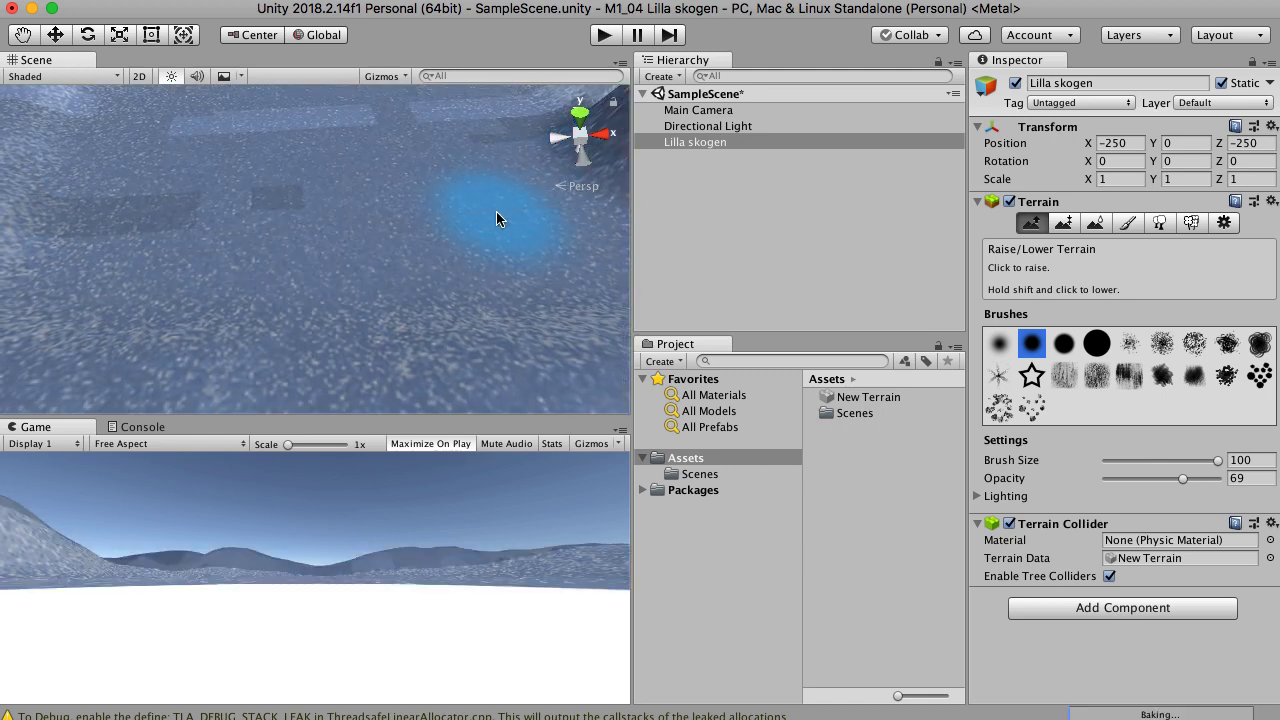
# Step: Build up a tall mountain on the positive-X ridge with a spur reaching inward onto the flat middle
pyautogui.press('f')
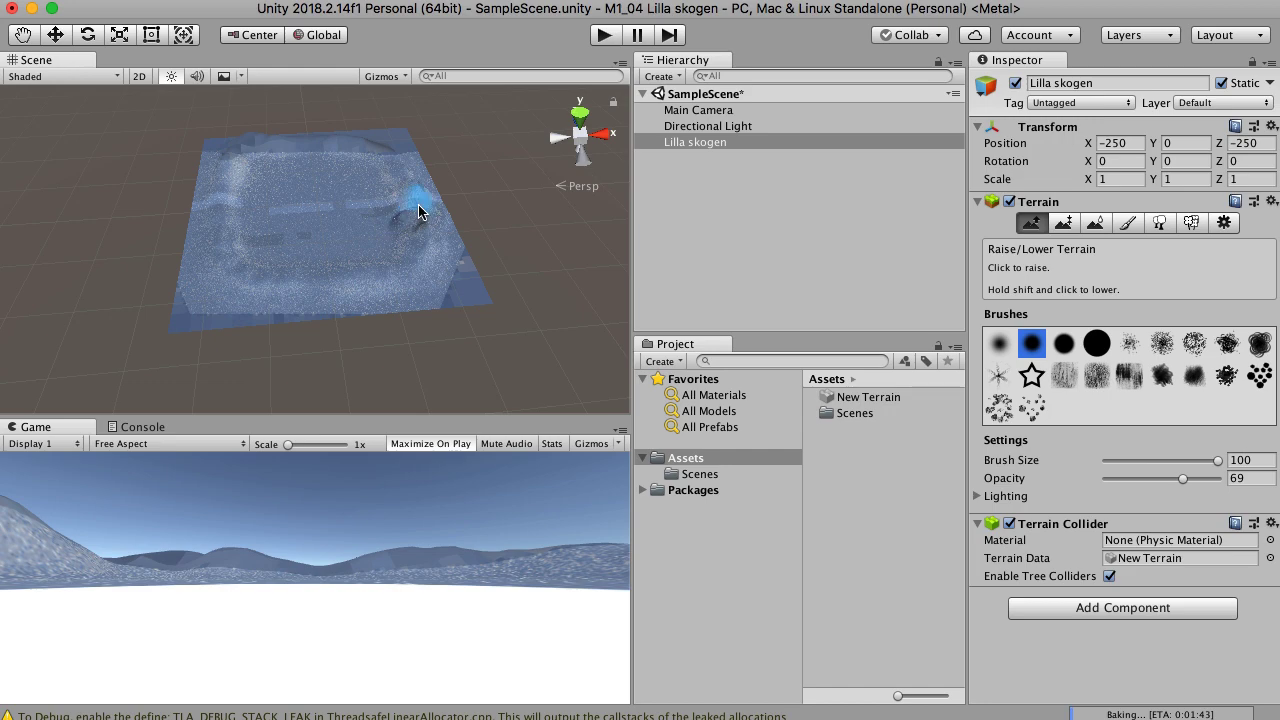
pyautogui.scroll(5, 422, 236)
pyautogui.moveTo(423, 240)
pyautogui.mouseDown(button='middle')
pyautogui.moveTo(435, 237)
pyautogui.moveTo(384, 258)
pyautogui.mouseUp(button='middle')
pyautogui.scroll(4, 384, 258)
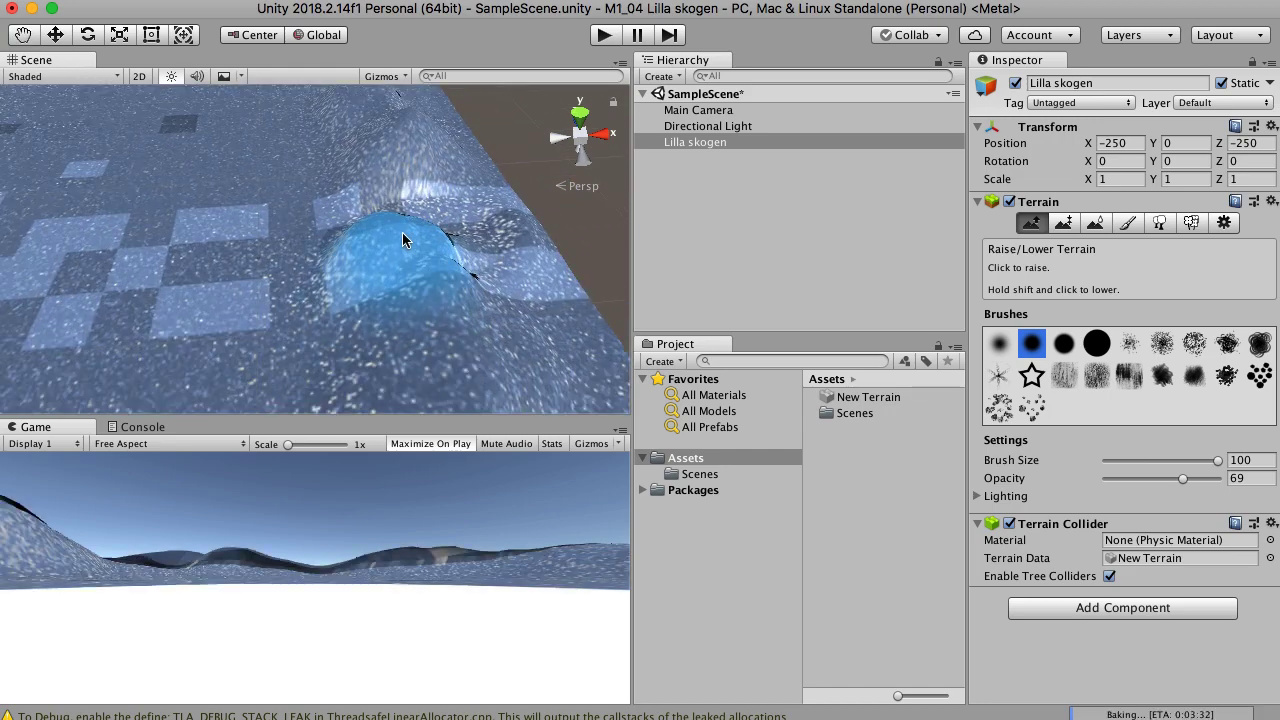
pyautogui.moveTo(413, 195)
pyautogui.mouseDown()
pyautogui.moveTo(437, 255)
pyautogui.moveTo(427, 249)
pyautogui.moveTo(508, 272)
pyautogui.moveTo(500, 297)
pyautogui.moveTo(517, 297)
pyautogui.mouseUp()
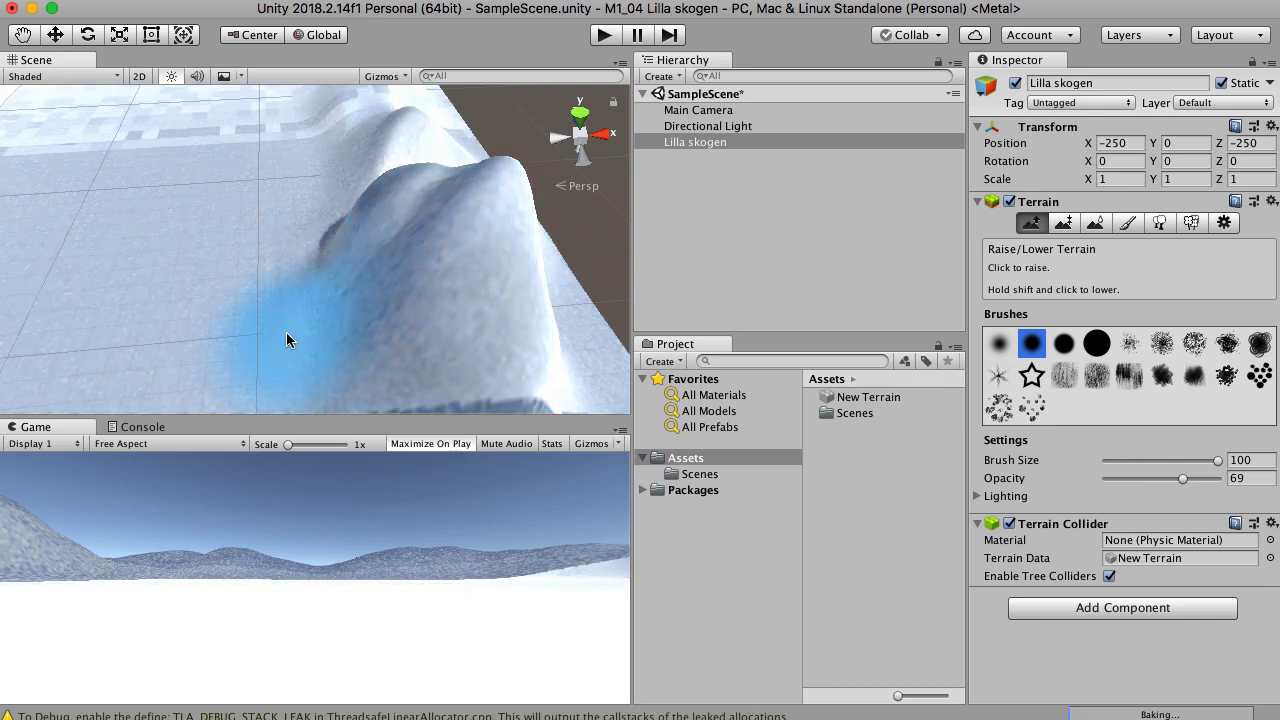
pyautogui.moveTo(290, 323)
pyautogui.mouseDown()
pyautogui.moveTo(274, 256)
pyautogui.moveTo(235, 310)
pyautogui.moveTo(257, 225)
pyautogui.moveTo(276, 308)
pyautogui.mouseUp()
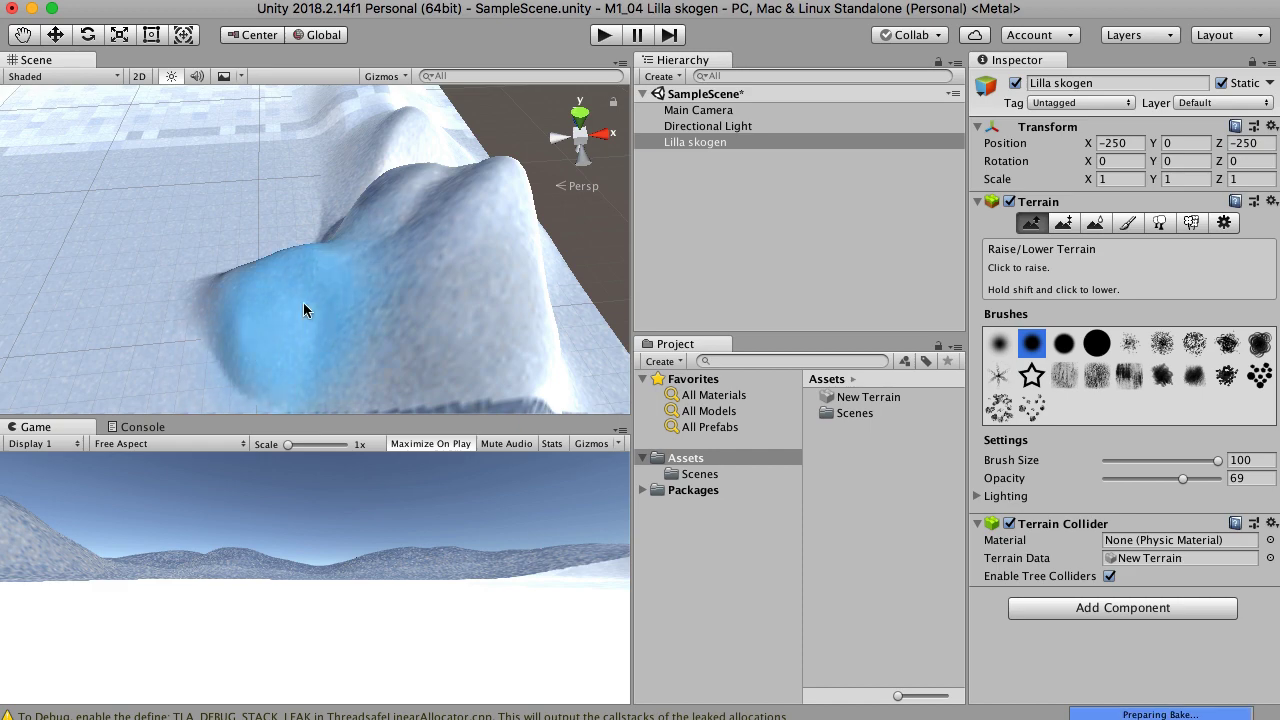
# Step: With Paint Height, level the ridge's inner foot beside the mountain to a sampled height, and the negative-X side of the middle to height 0
pyautogui.scroll(-8, 285, 290)
pyautogui.scroll(4, 285, 290)
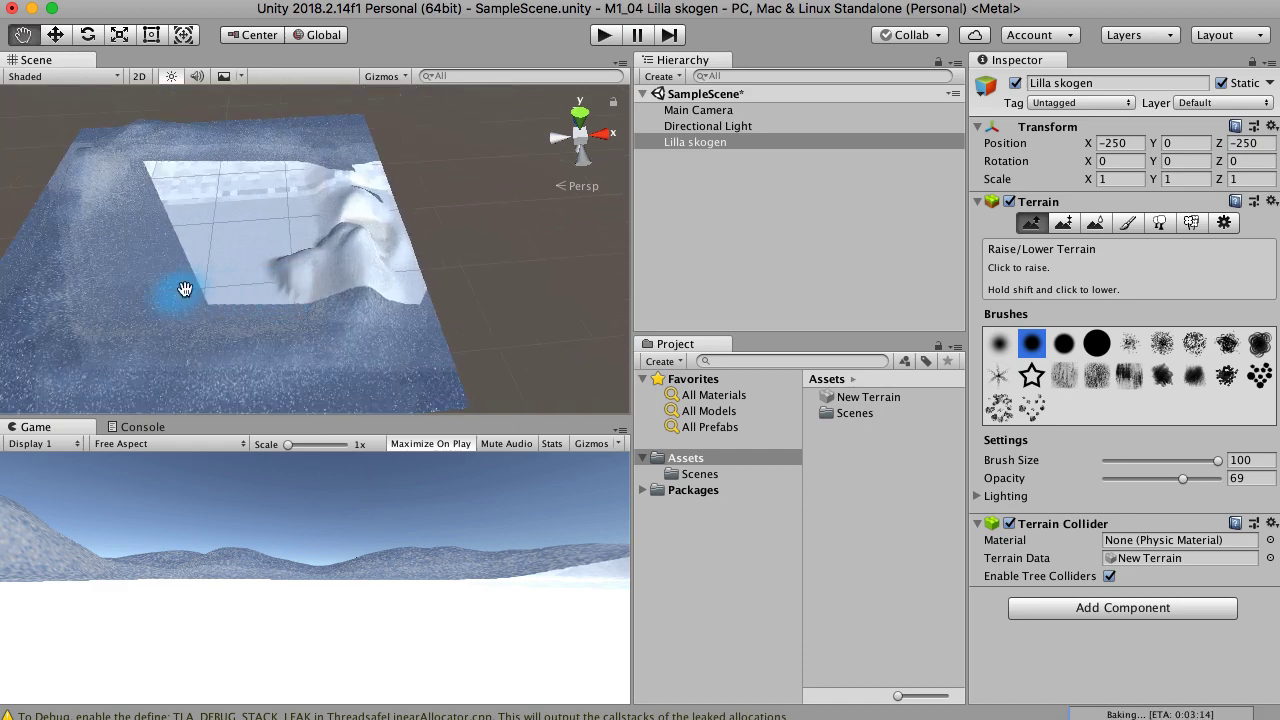
pyautogui.moveTo(185, 289); pyautogui.dragTo(243, 281, button='middle')
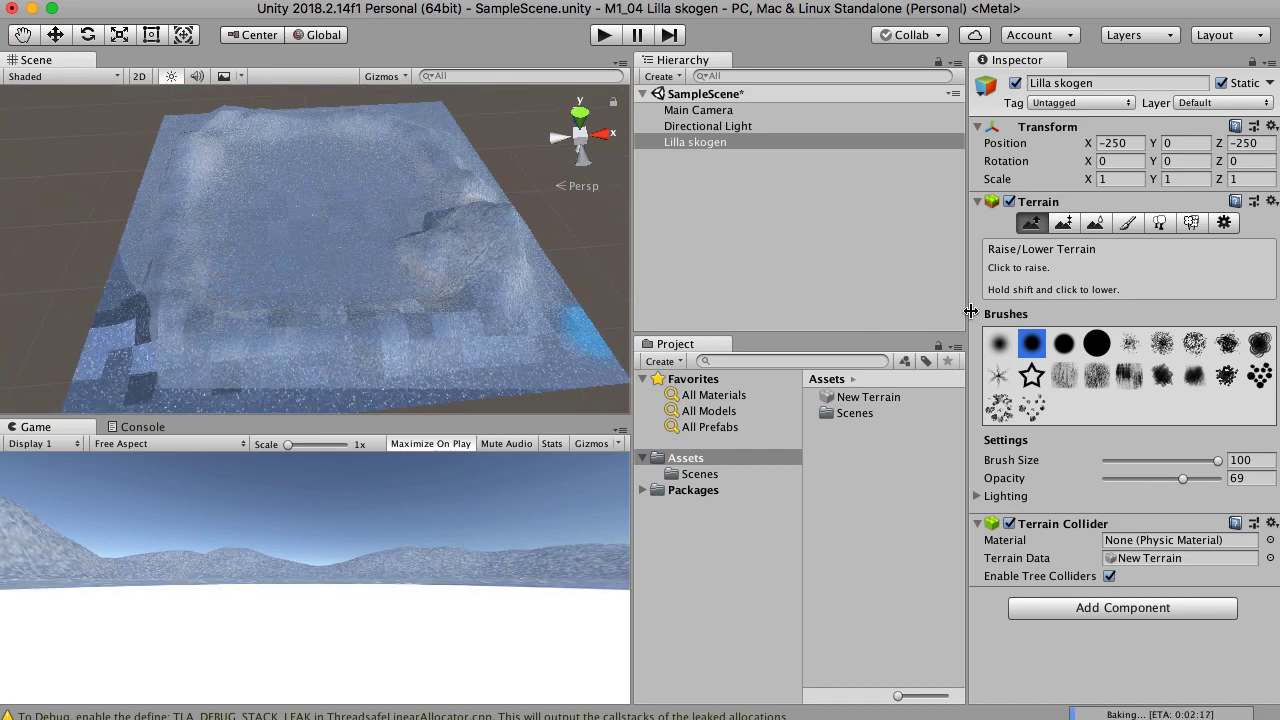
pyautogui.click(1066, 224)
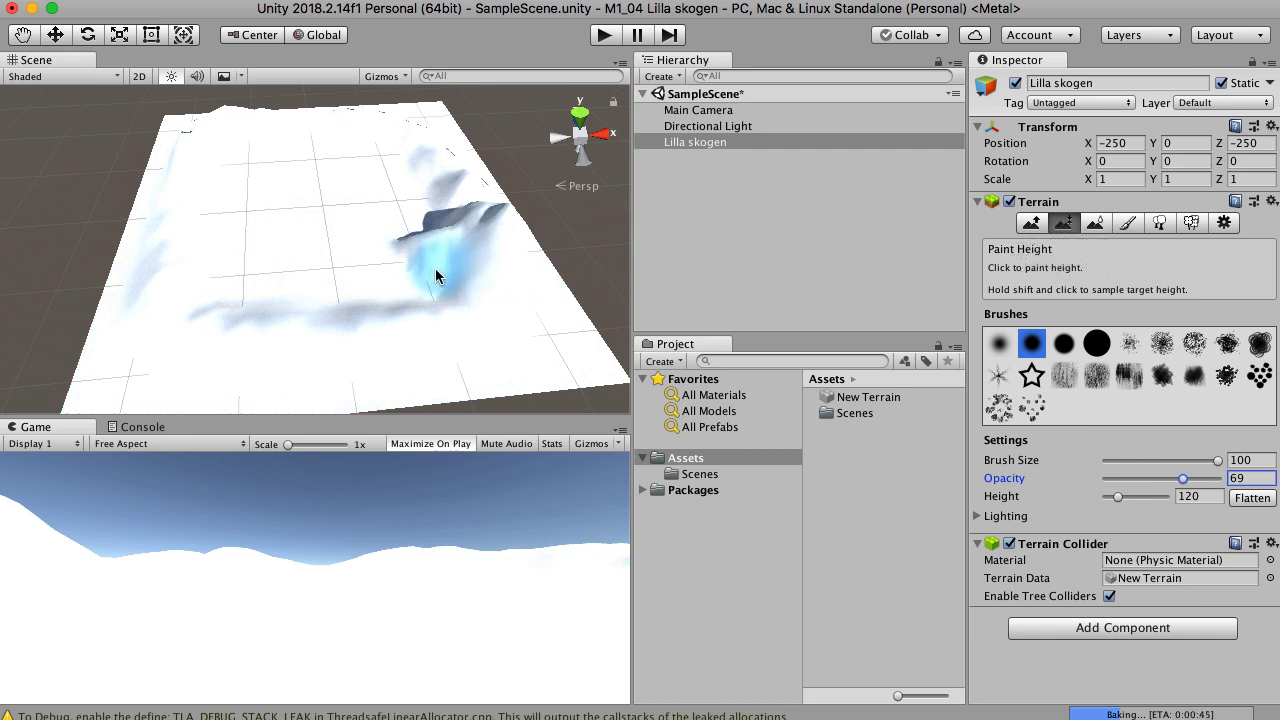
pyautogui.keyDown('shift'); pyautogui.click(387, 300); pyautogui.keyUp('shift')
pyautogui.moveTo(386, 294)
pyautogui.keyDown('shift'); pyautogui.mouseDown()
pyautogui.moveTo(291, 292)
pyautogui.moveTo(217, 247)
pyautogui.moveTo(177, 269)
pyautogui.moveTo(196, 286)
pyautogui.moveTo(314, 300)
pyautogui.moveTo(431, 291)
pyautogui.moveTo(413, 276)
pyautogui.moveTo(371, 298)
pyautogui.moveTo(353, 287)
pyautogui.mouseUp(); pyautogui.keyUp('shift')
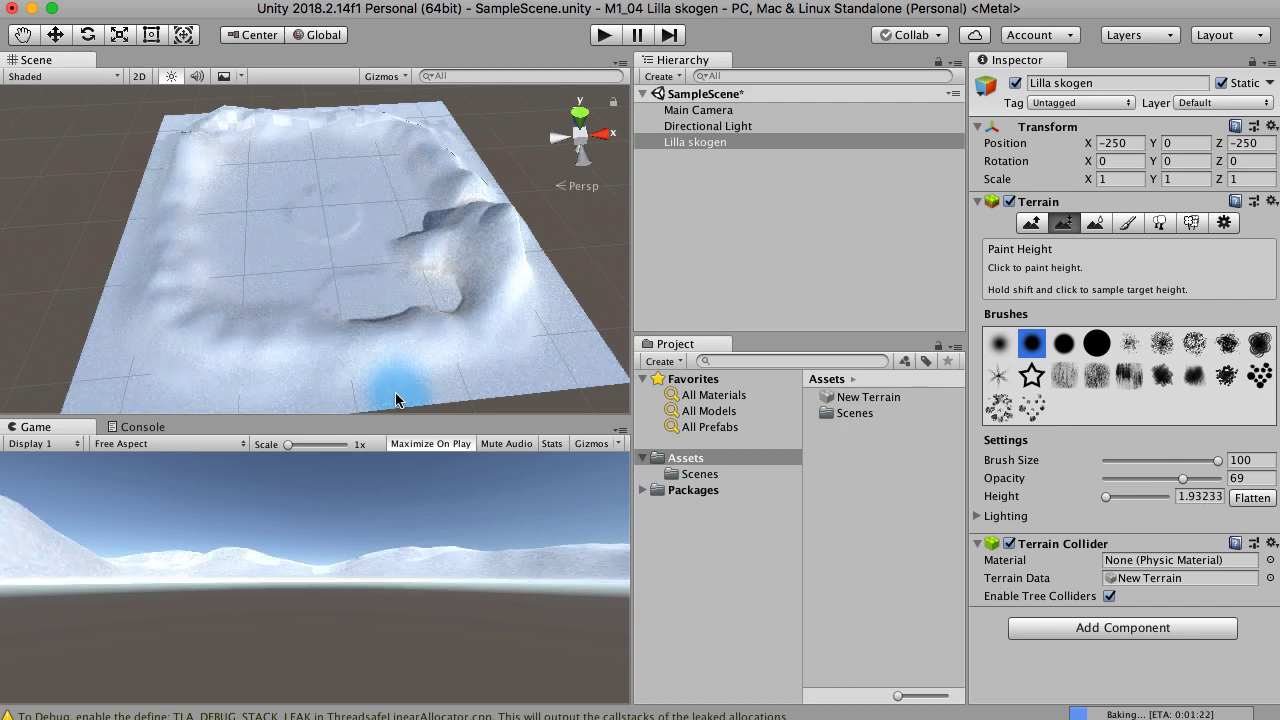
pyautogui.keyDown('shift'); pyautogui.click(244, 273); pyautogui.keyUp('shift')
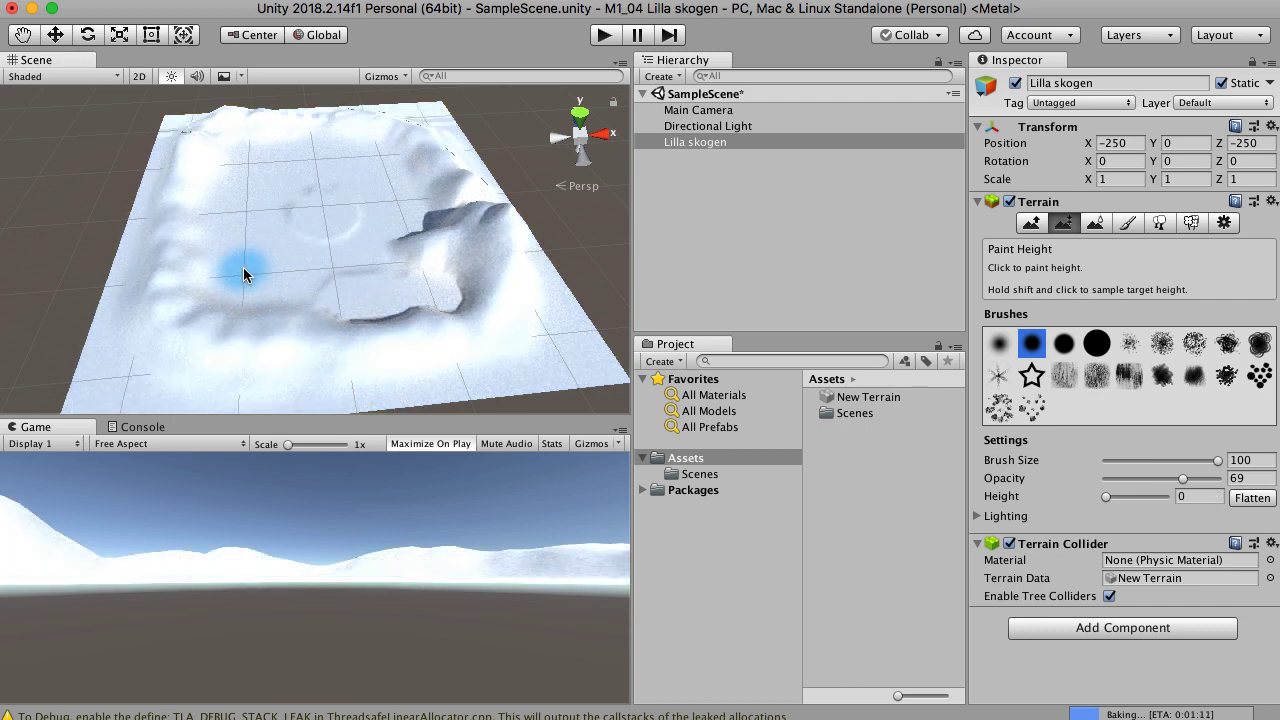
pyautogui.moveTo(246, 271); pyautogui.dragTo(249, 180)
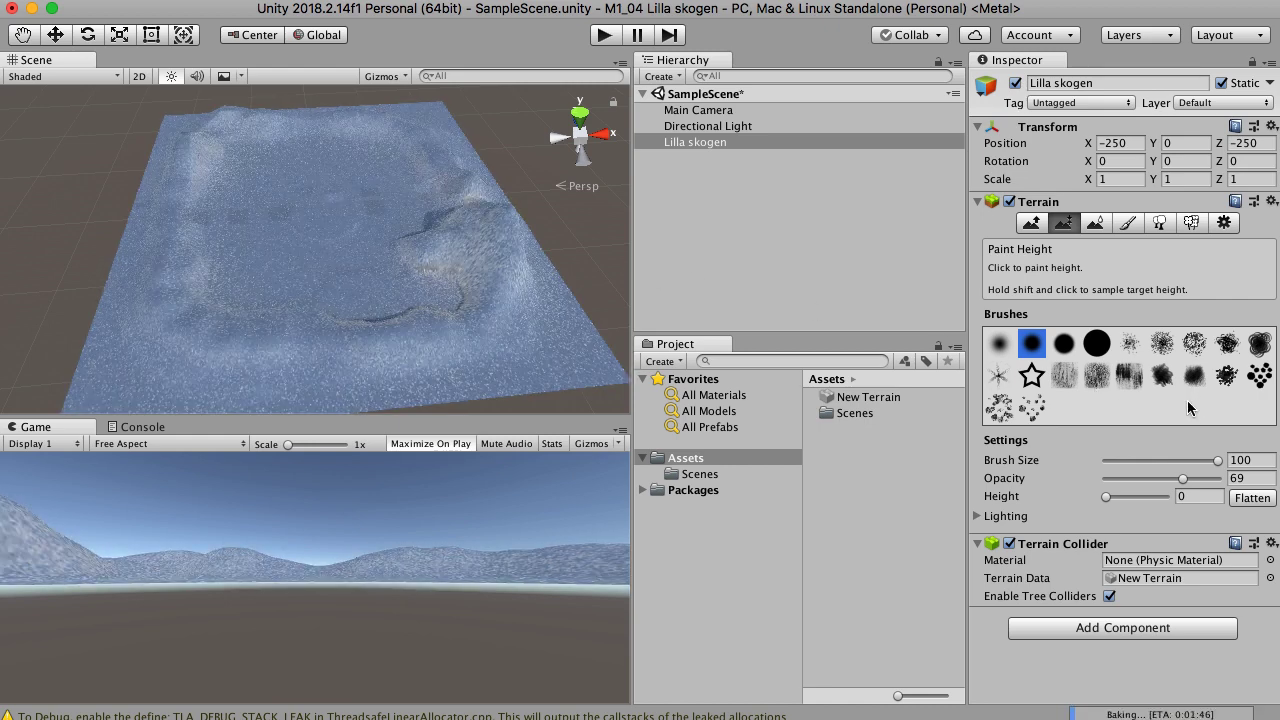
# Step: Roughen the hills around the terrain using Paint Height with the last scattered-dots brush, opacity 22 and height 0
pyautogui.click(1034, 410)
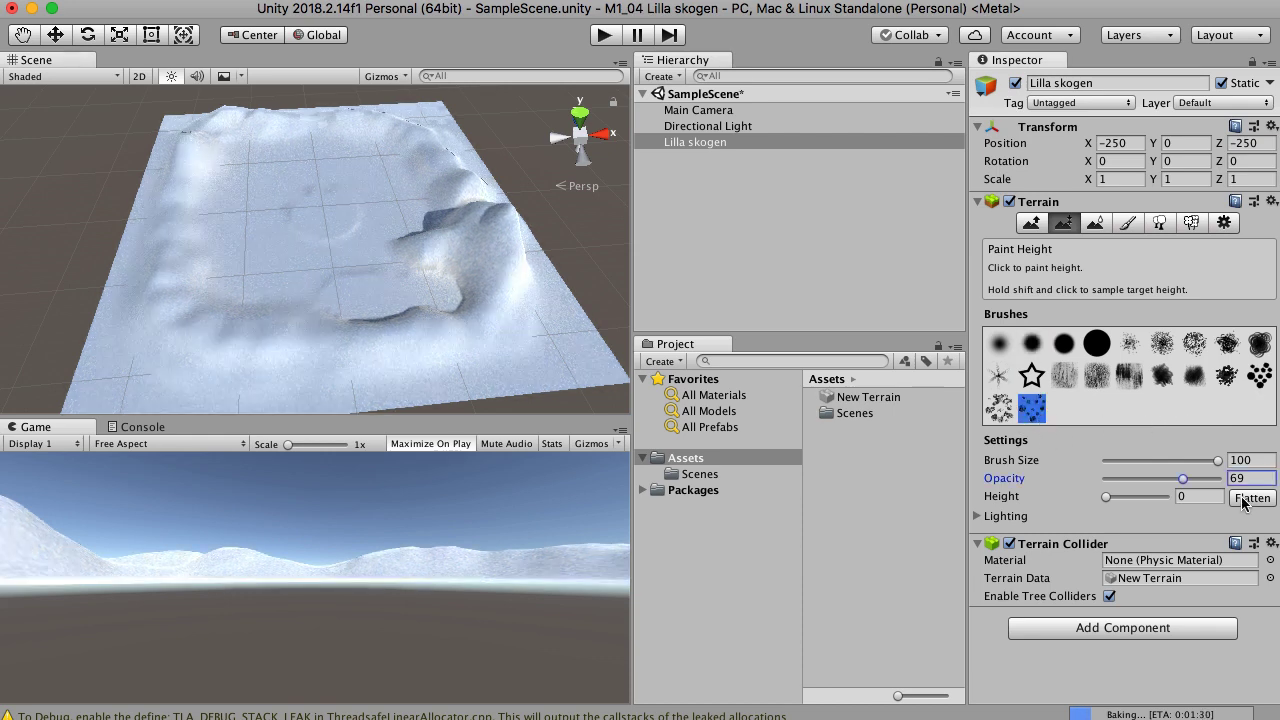
pyautogui.moveTo(1120, 481); pyautogui.dragTo(1130, 479)
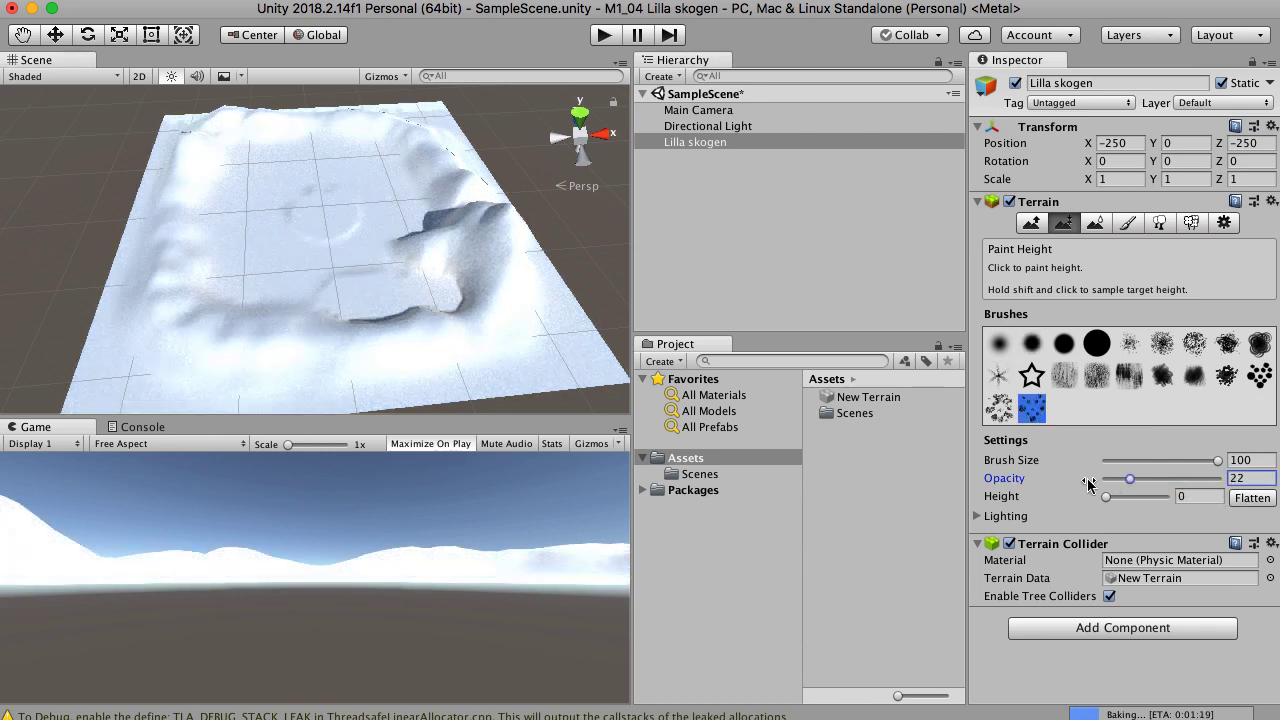
pyautogui.moveTo(250, 162)
pyautogui.mouseDown()
pyautogui.moveTo(223, 186)
pyautogui.moveTo(222, 272)
pyautogui.moveTo(258, 301)
pyautogui.moveTo(342, 302)
pyautogui.mouseUp()
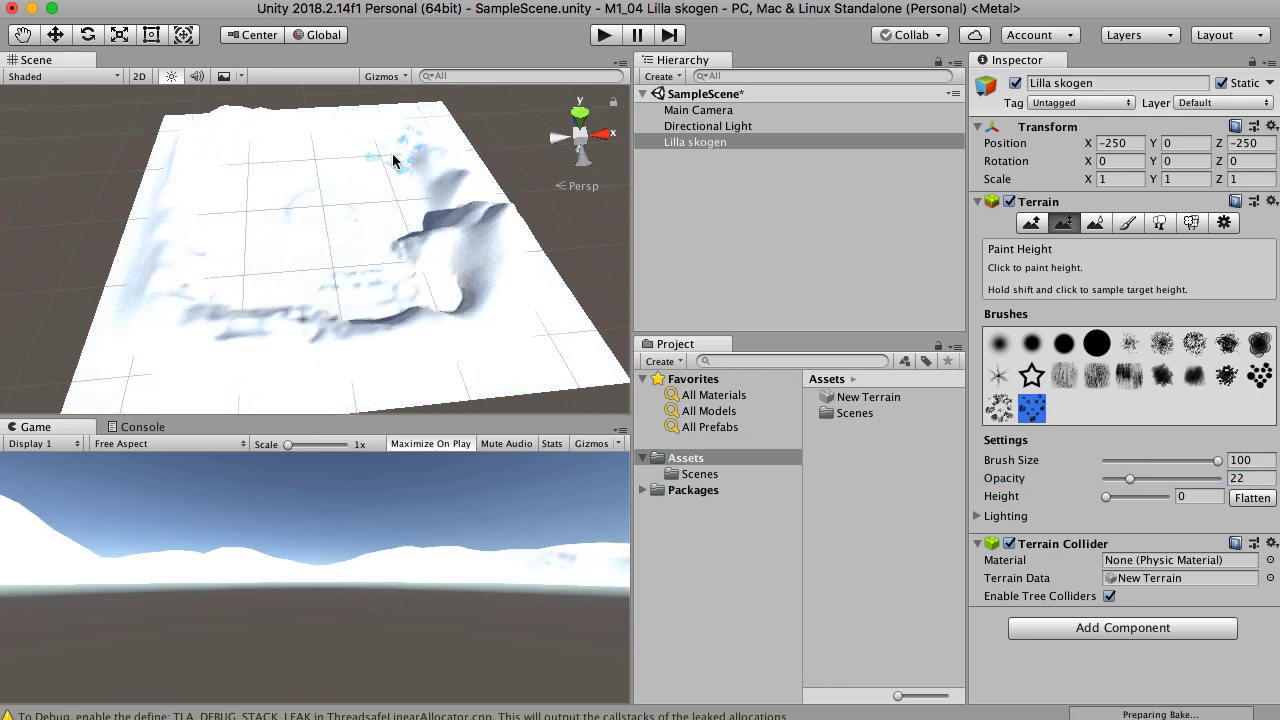
pyautogui.moveTo(281, 288)
pyautogui.mouseDown()
pyautogui.moveTo(355, 275)
pyautogui.moveTo(420, 165)
pyautogui.moveTo(485, 220)
pyautogui.moveTo(394, 312)
pyautogui.moveTo(239, 322)
pyautogui.moveTo(177, 286)
pyautogui.moveTo(191, 206)
pyautogui.moveTo(181, 264)
pyautogui.moveTo(180, 165)
pyautogui.moveTo(232, 142)
pyautogui.moveTo(334, 134)
pyautogui.moveTo(284, 133)
pyautogui.moveTo(391, 160)
pyautogui.moveTo(371, 169)
pyautogui.moveTo(388, 175)
pyautogui.mouseUp()
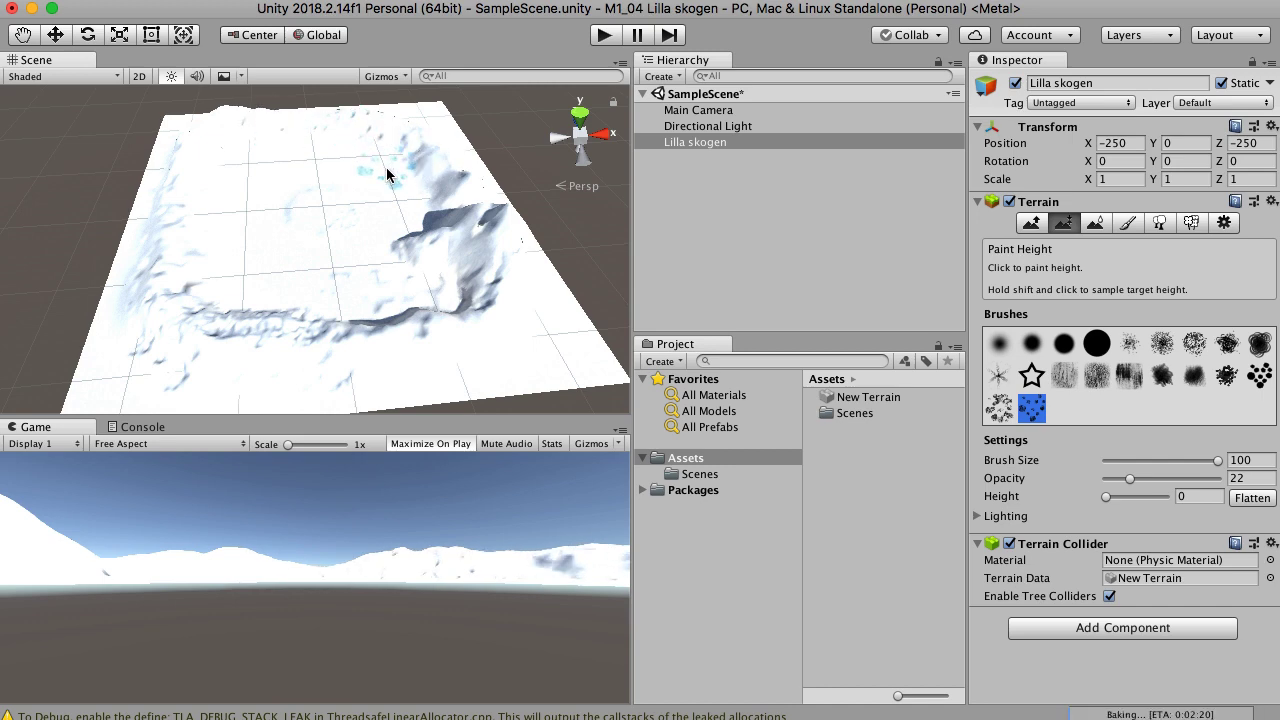
# Step: Soften the rough front ridge using Smooth Height with the second soft round brush at size 100 and opacity 22
pyautogui.click(1096, 223)
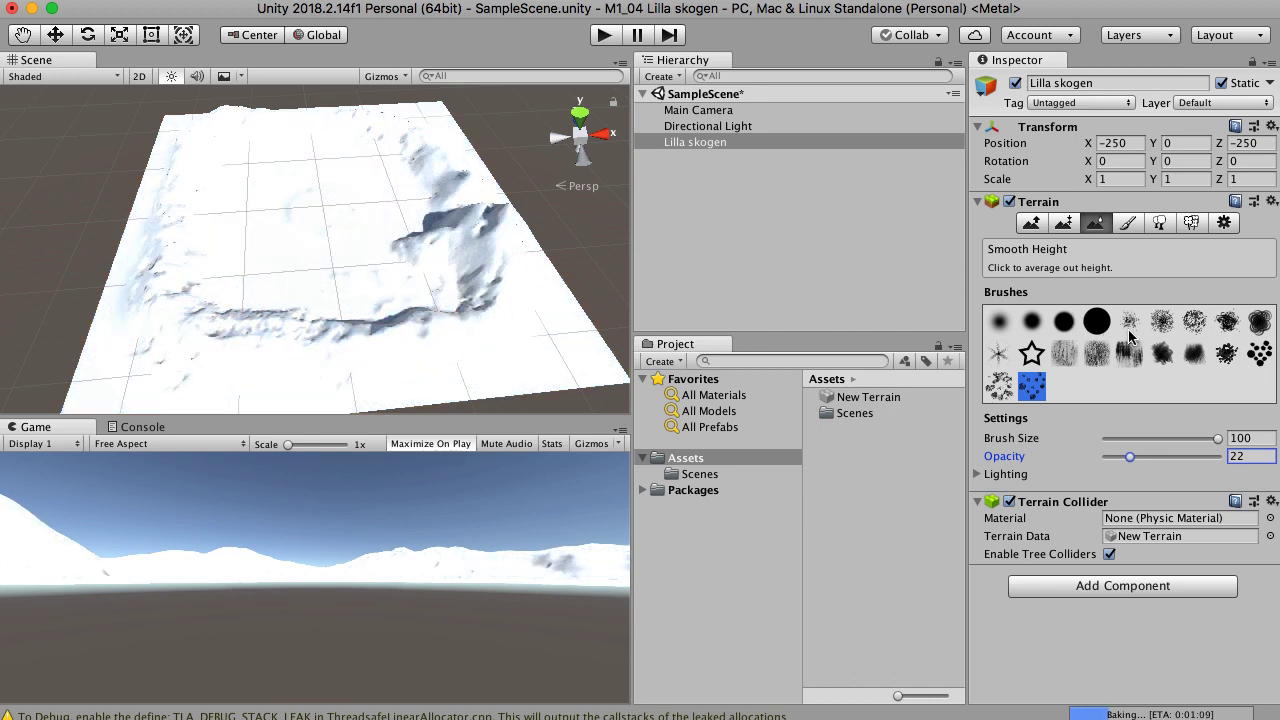
pyautogui.click(1031, 321)
pyautogui.moveTo(327, 338)
pyautogui.mouseDown()
pyautogui.moveTo(256, 320)
pyautogui.moveTo(395, 315)
pyautogui.moveTo(440, 265)
pyautogui.moveTo(427, 237)
pyautogui.moveTo(462, 228)
pyautogui.moveTo(412, 148)
pyautogui.moveTo(443, 175)
pyautogui.moveTo(366, 127)
pyautogui.moveTo(284, 118)
pyautogui.moveTo(206, 150)
pyautogui.moveTo(198, 283)
pyautogui.moveTo(250, 320)
pyautogui.moveTo(310, 315)
pyautogui.moveTo(281, 330)
pyautogui.moveTo(475, 325)
pyautogui.mouseUp()
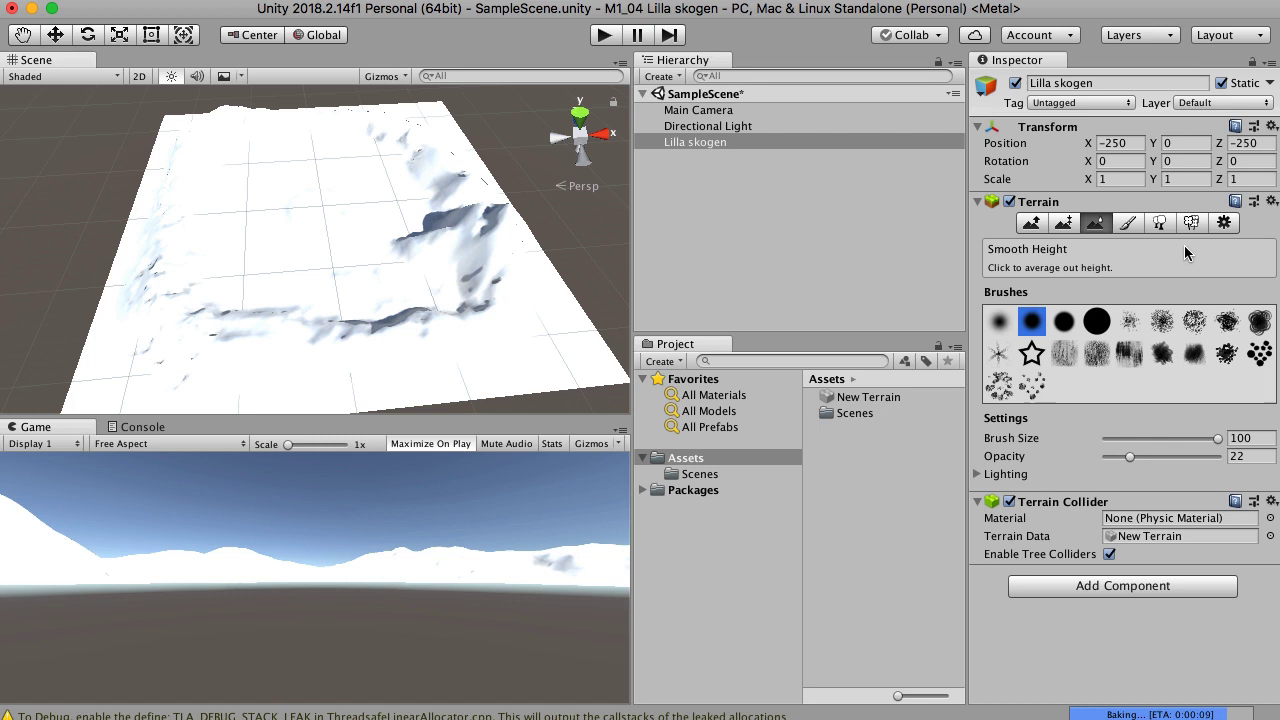
# Step: Switch the terrain to Paint Texture, import all assets from GrassAndSurface.unitypackage, and open the imported GrassAndSurface folder
pyautogui.click(1132, 225)
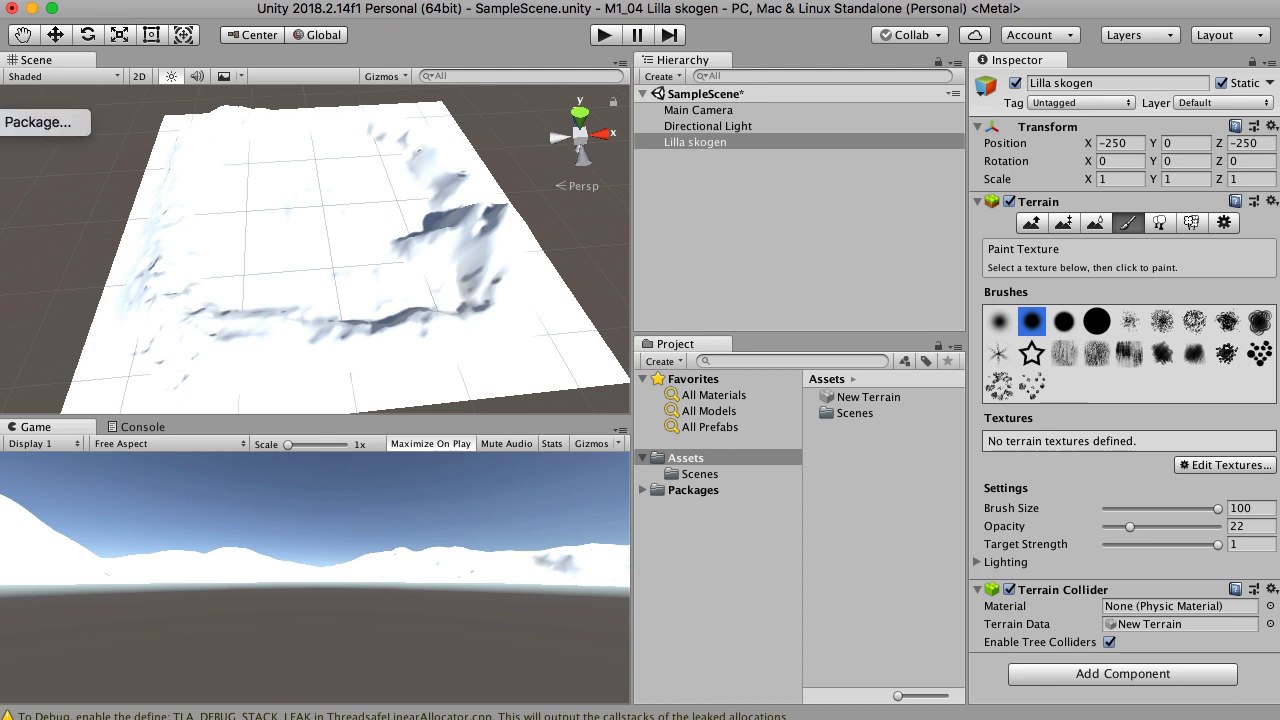
pyautogui.click(12, 124)
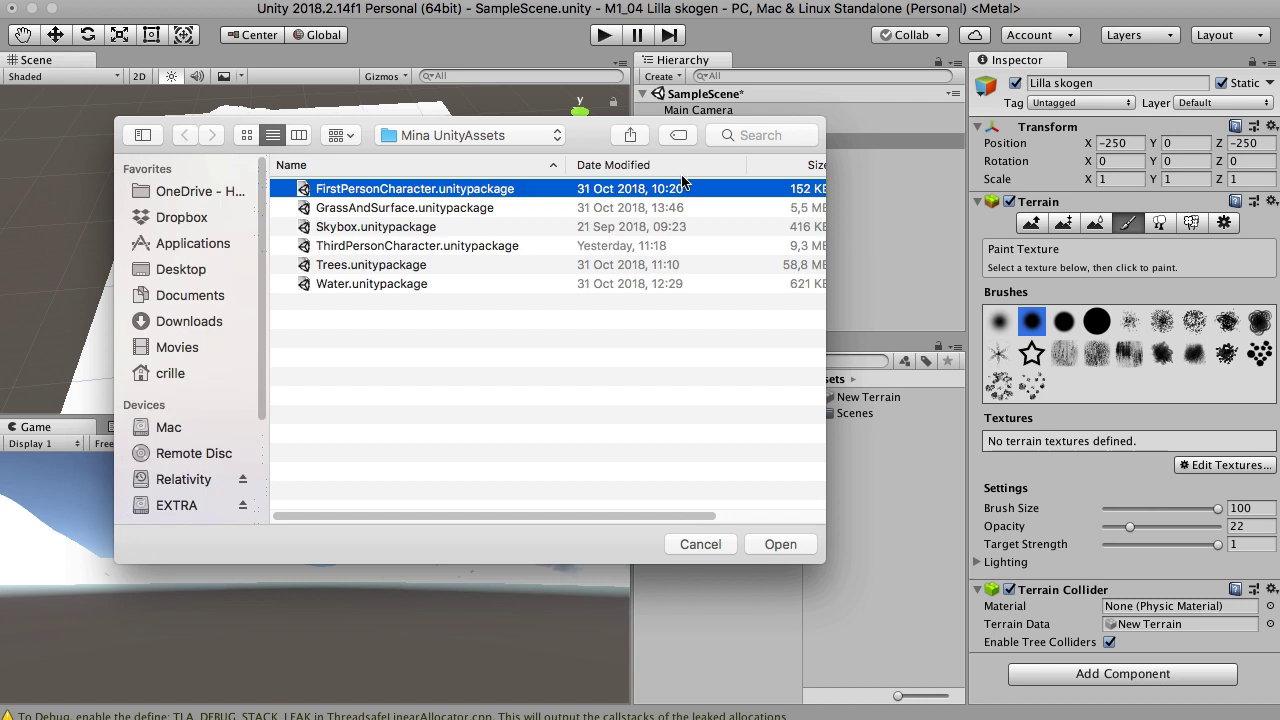
pyautogui.click(440, 207)
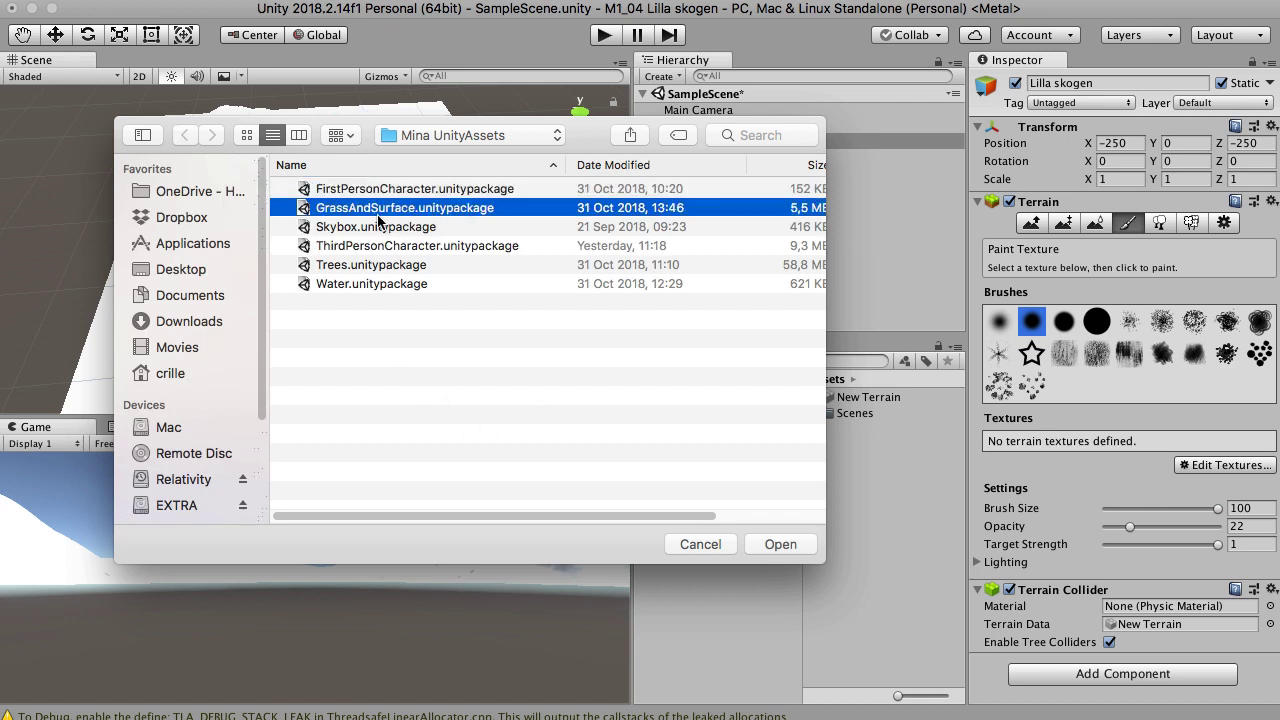
pyautogui.click(780, 544)
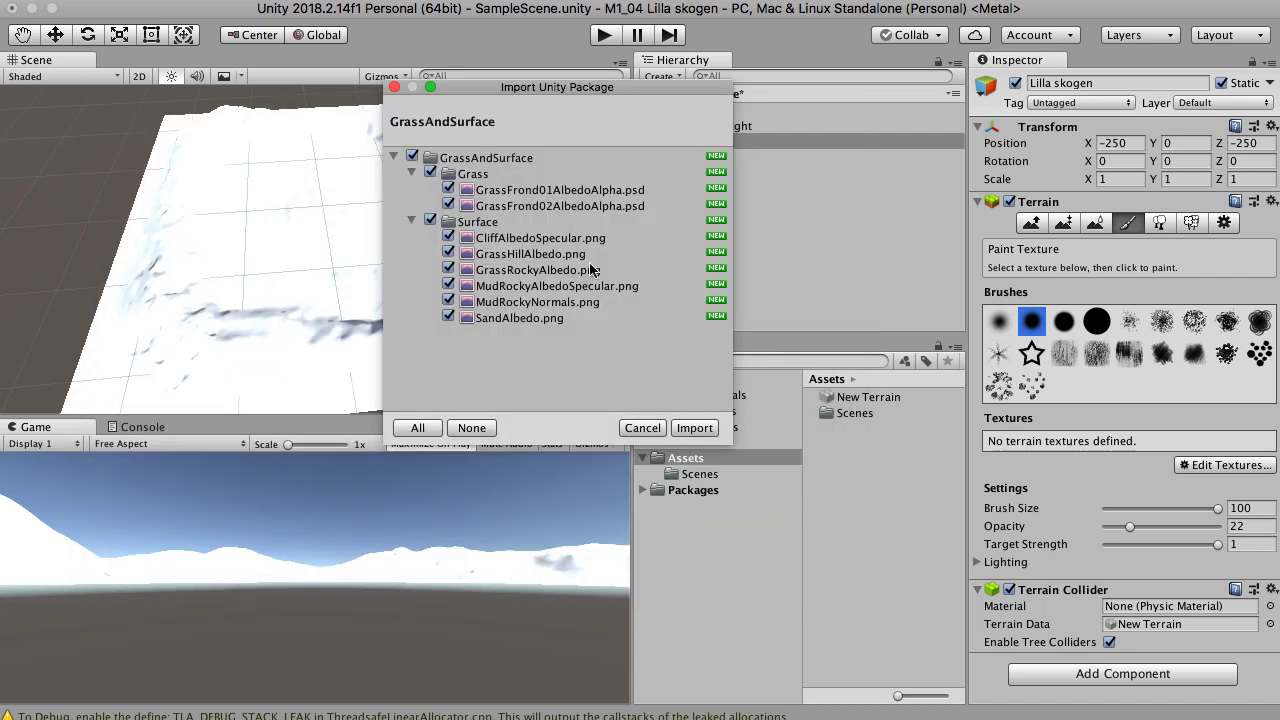
pyautogui.click(694, 428)
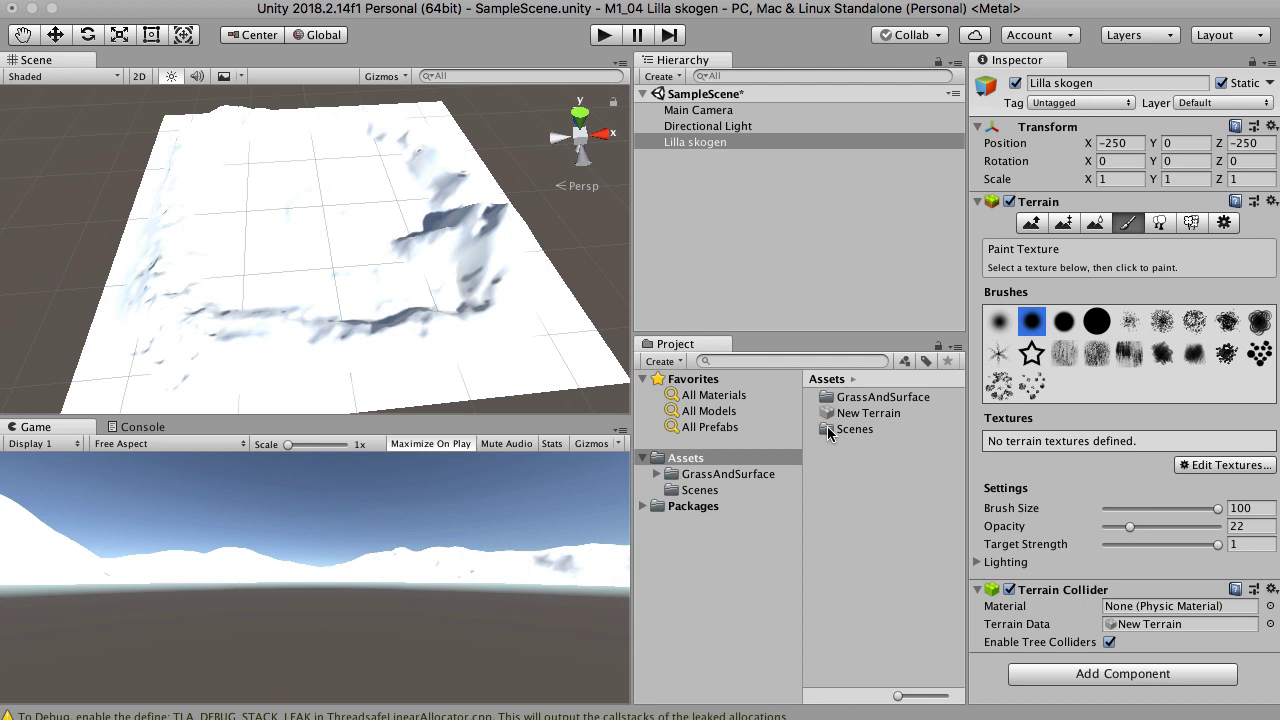
pyautogui.click(728, 475)
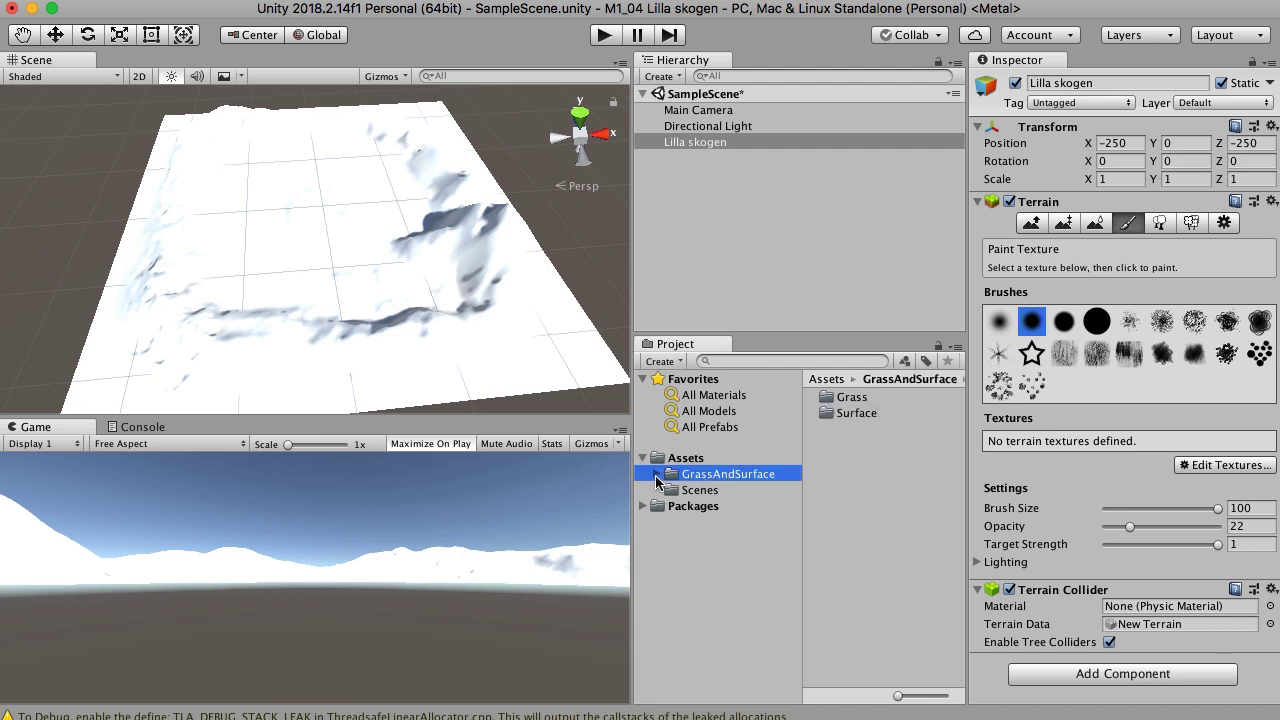
# Step: Examine the imported grass and surface textures in the Grass and Surface folders, and return to the Assets folder
pyautogui.click(658, 474)
pyautogui.click(712, 490)
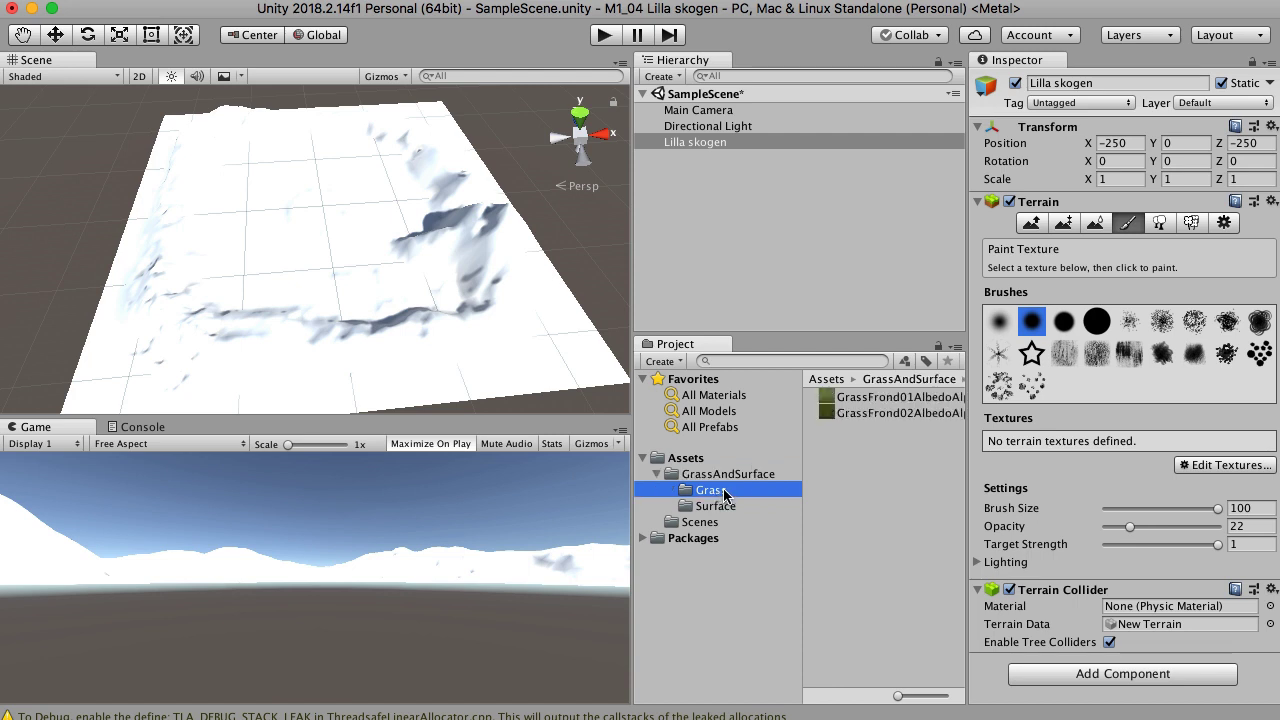
pyautogui.click(912, 398)
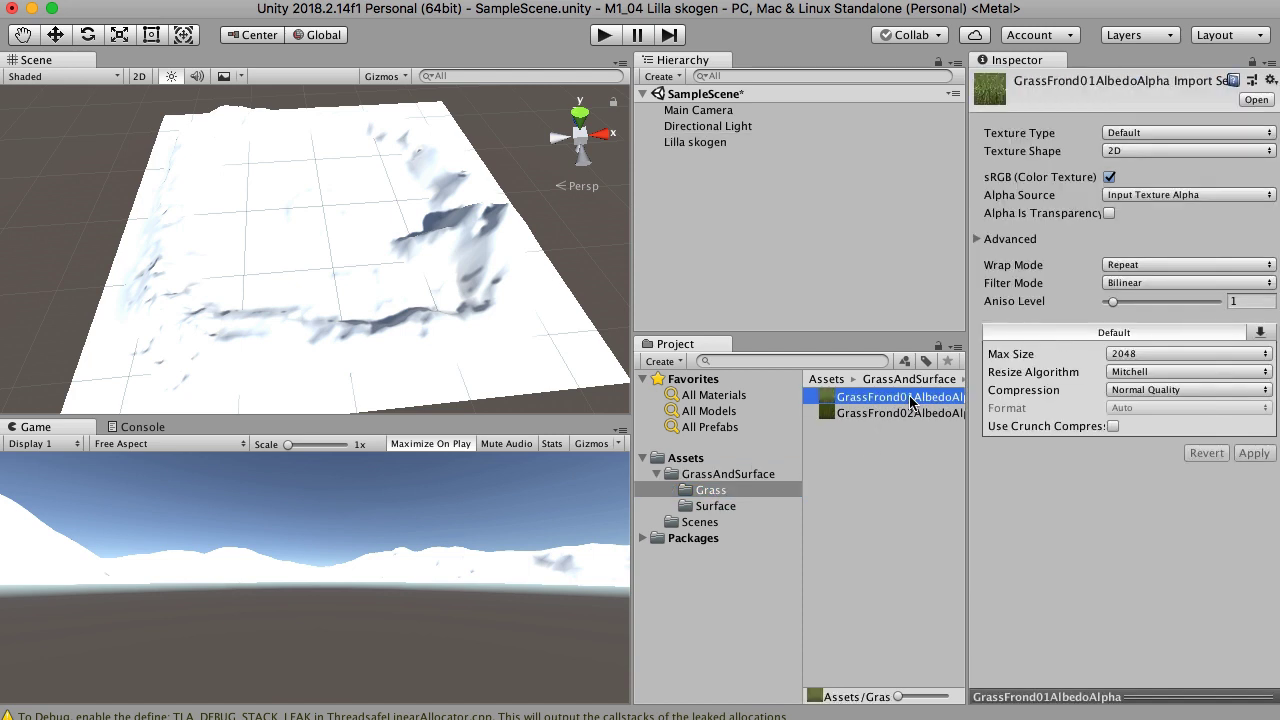
pyautogui.click(910, 414)
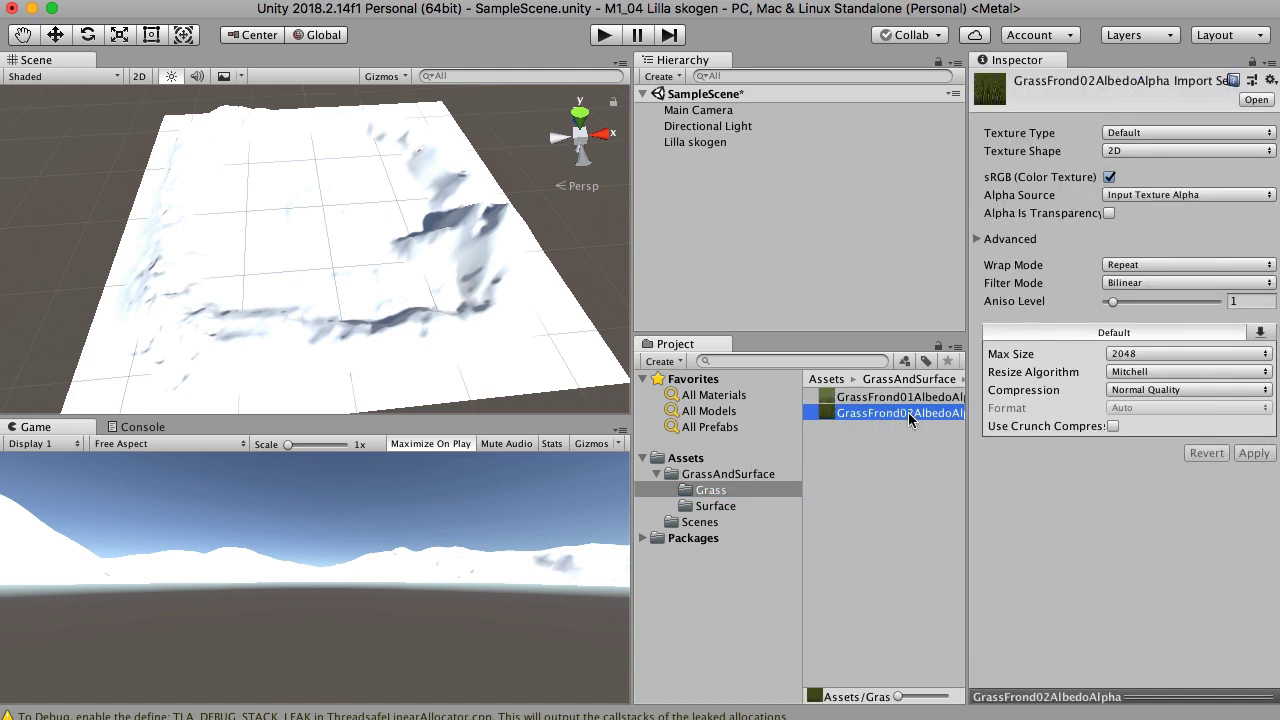
pyautogui.click(724, 507)
pyautogui.click(918, 398)
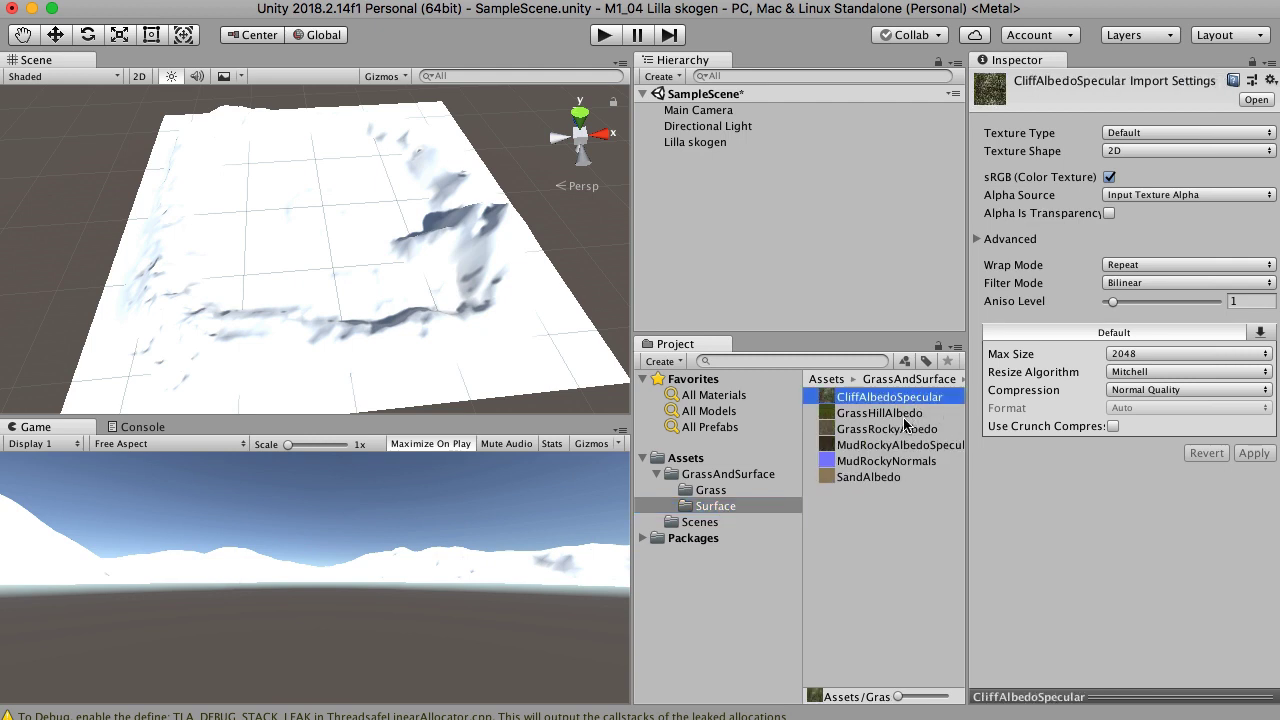
pyautogui.click(905, 414)
pyautogui.click(885, 432)
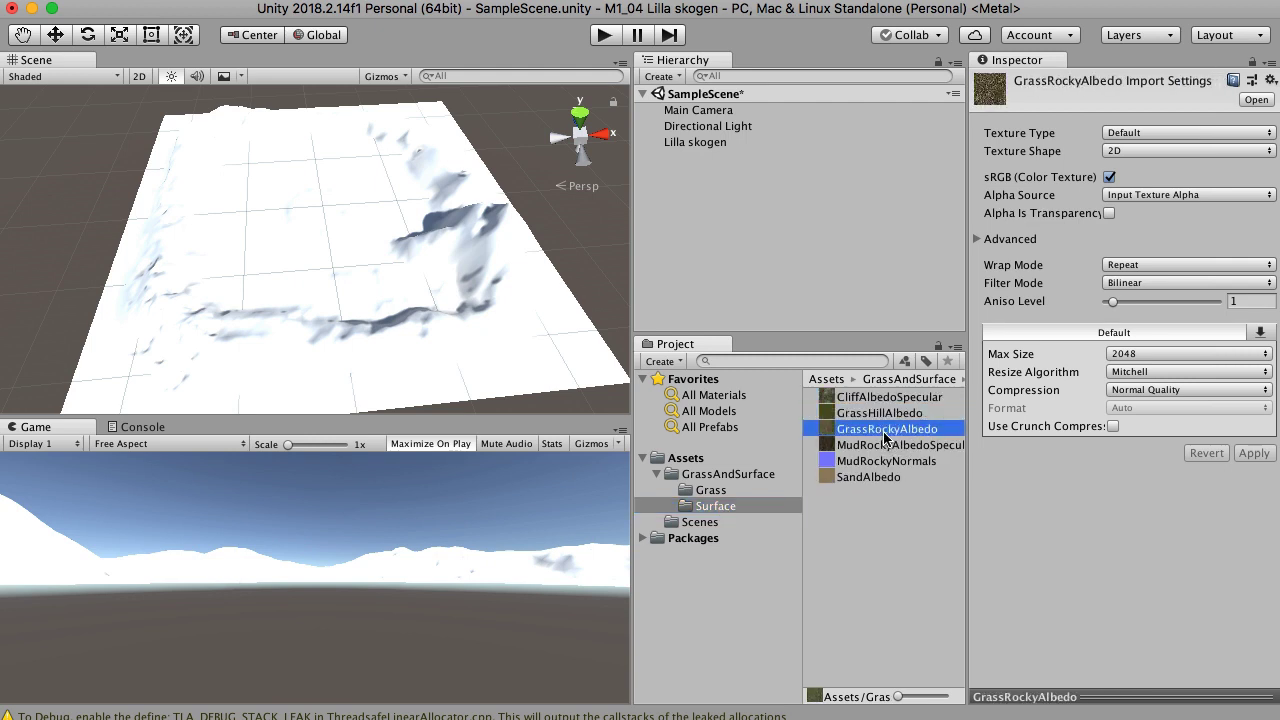
pyautogui.click(869, 478)
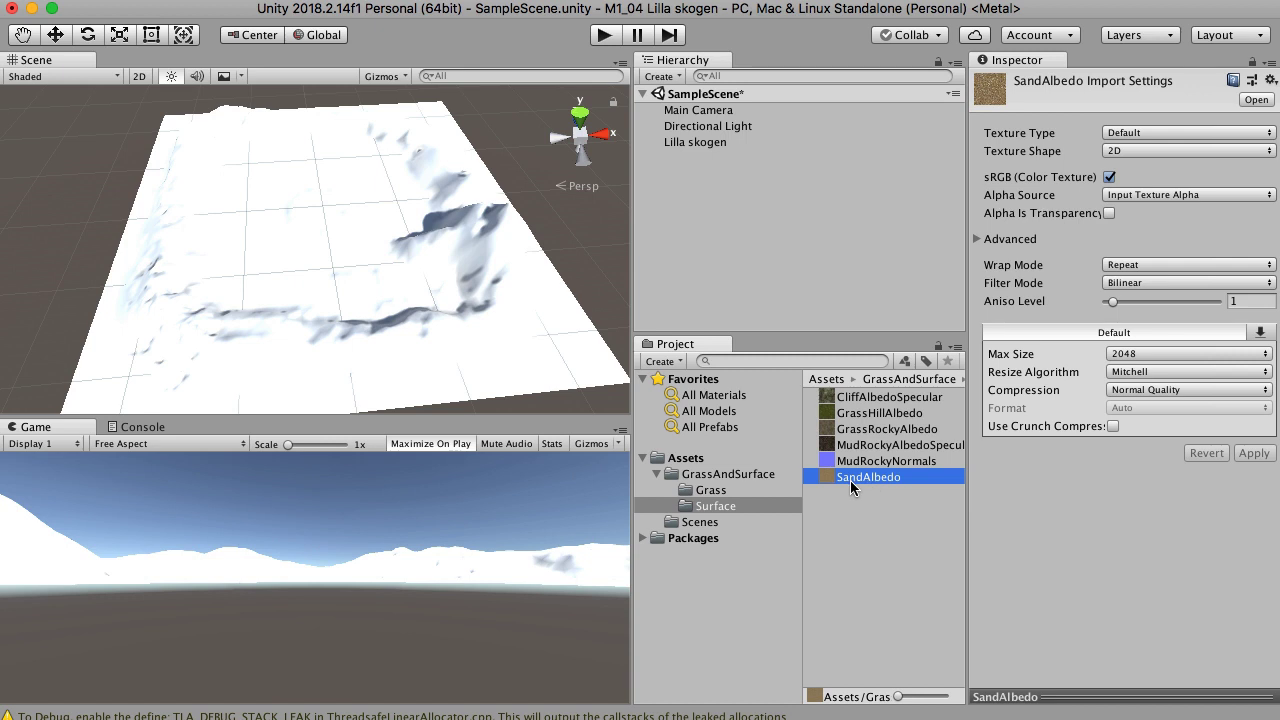
pyautogui.click(658, 474)
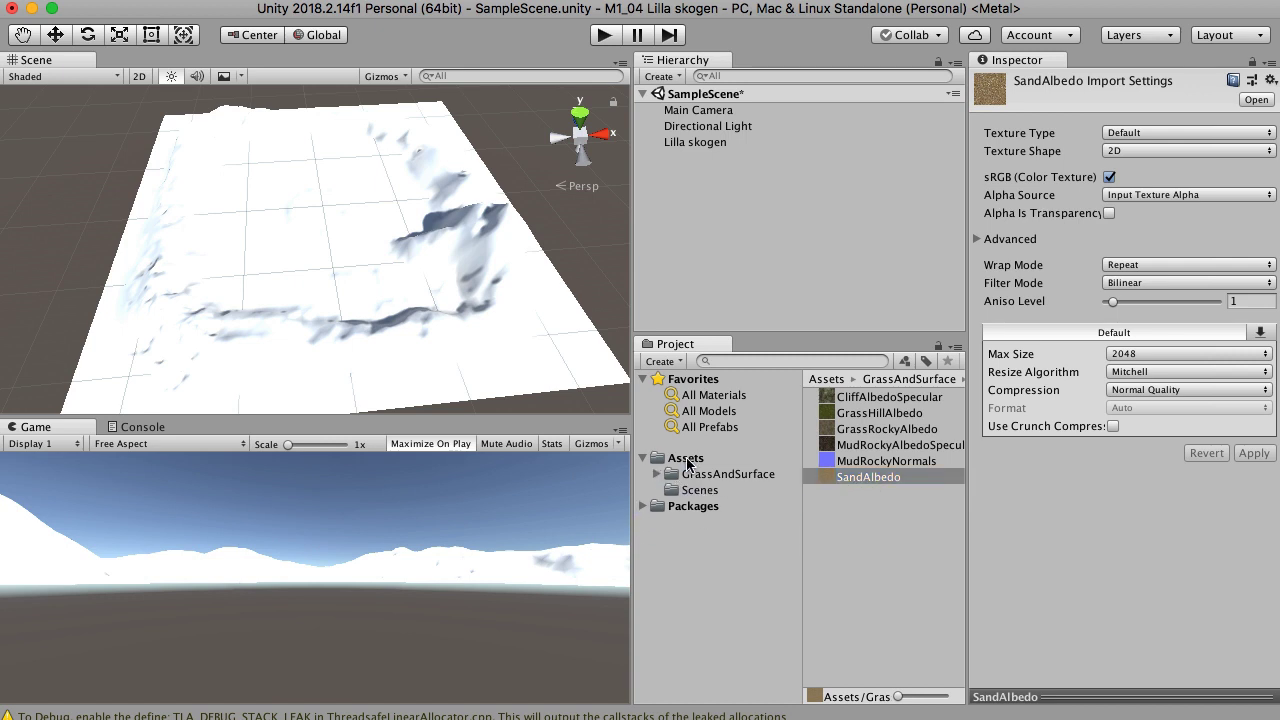
pyautogui.click(686, 458)
# Step: Add GrassRockyAlbedo from the Surface folder as the base Paint Texture of the Lilla skogen terrain, with size 15 by 15
pyautogui.click(706, 143)
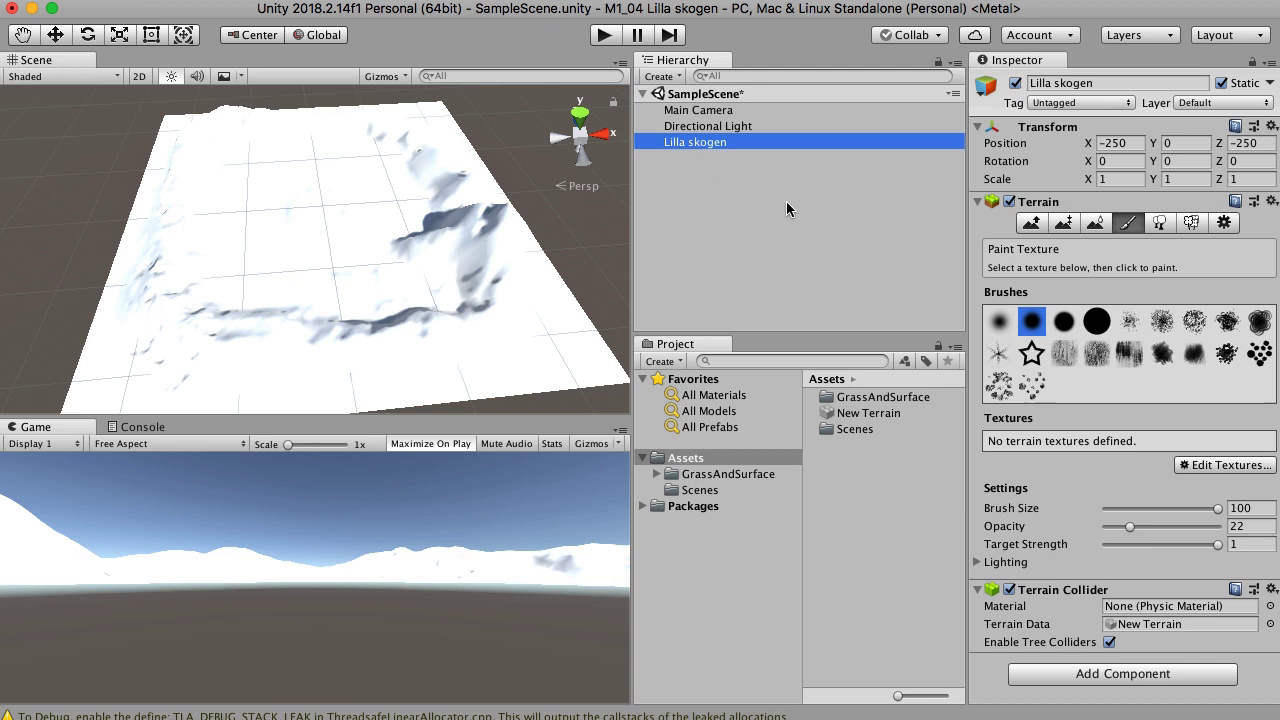
pyautogui.click(1128, 224)
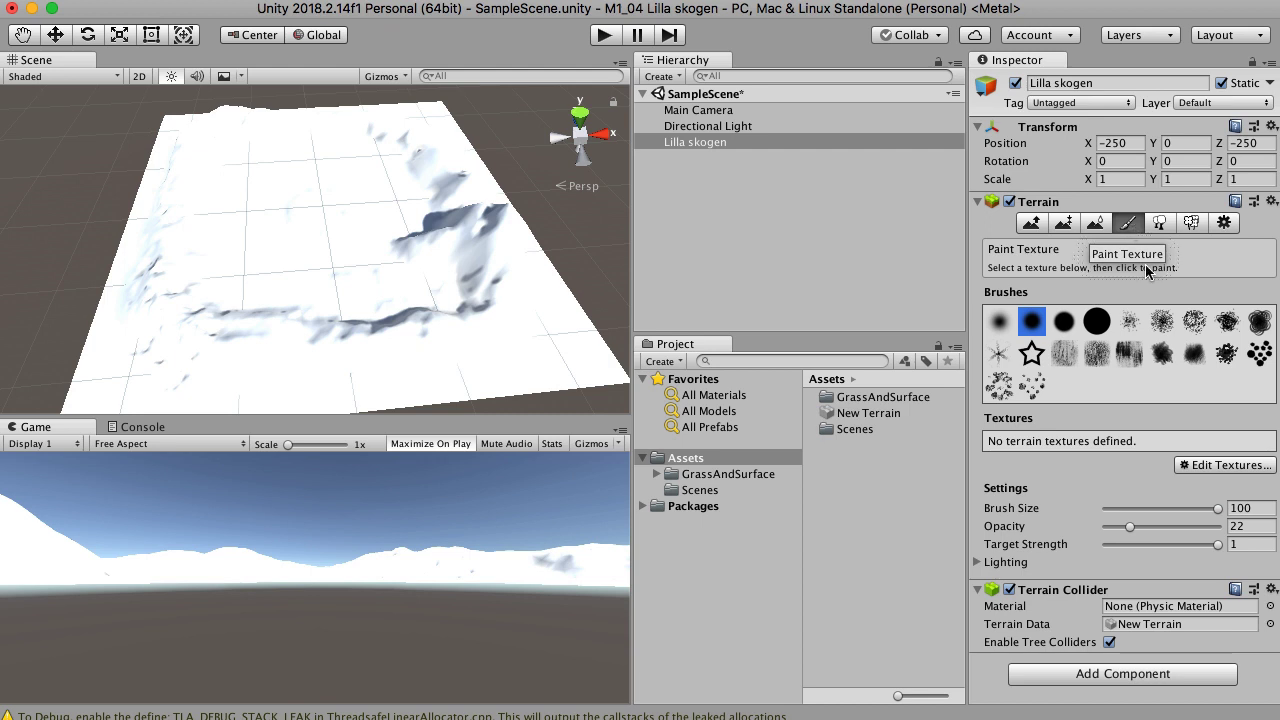
pyautogui.click(1212, 465)
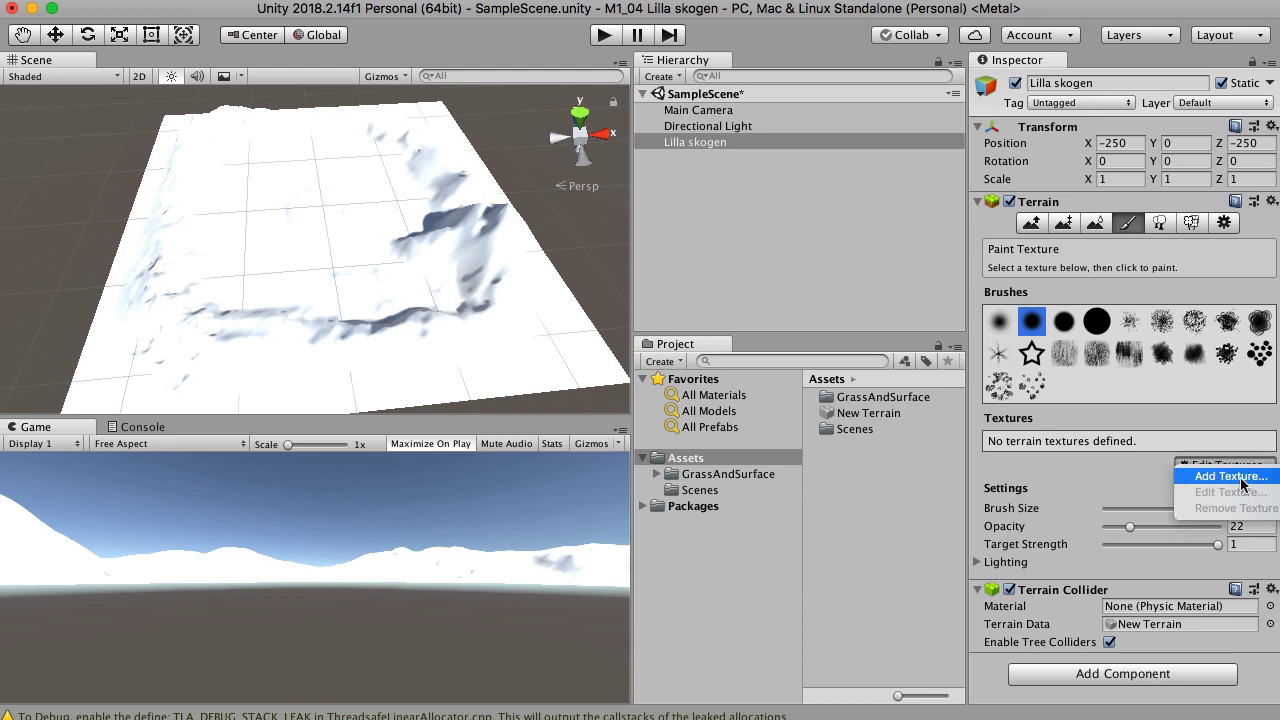
pyautogui.click(1232, 477)
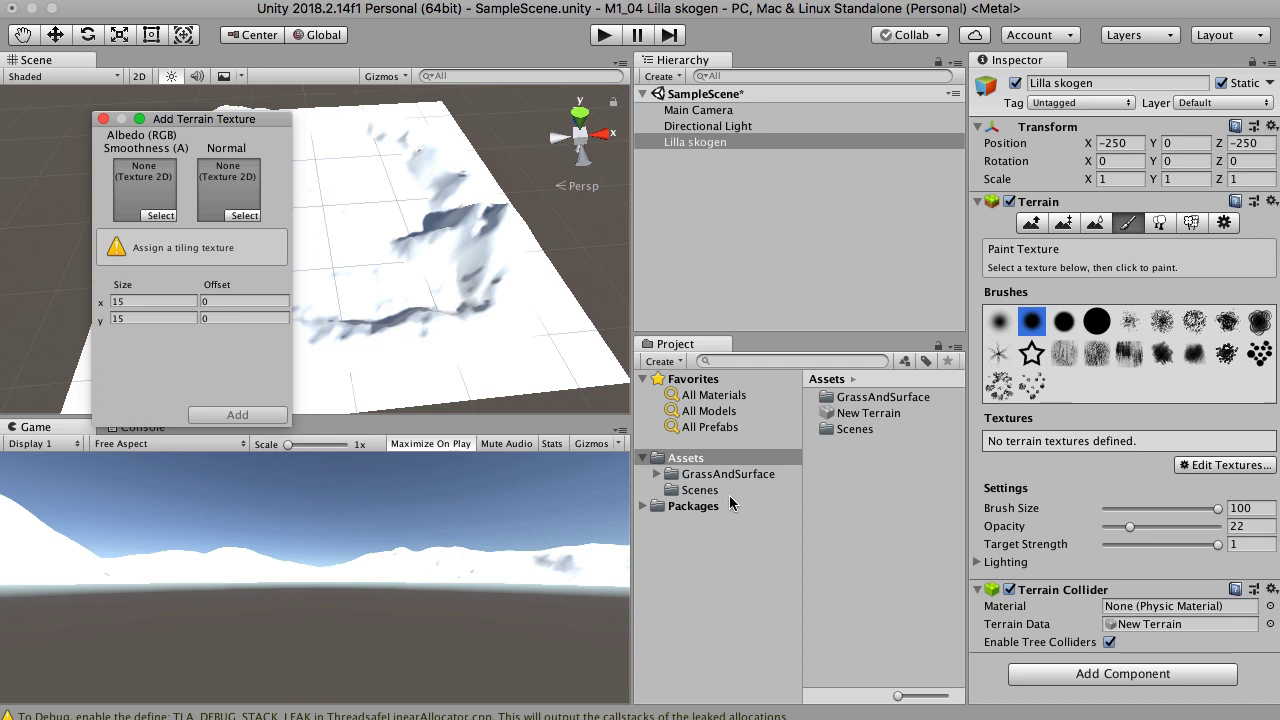
pyautogui.click(658, 476)
pyautogui.click(716, 508)
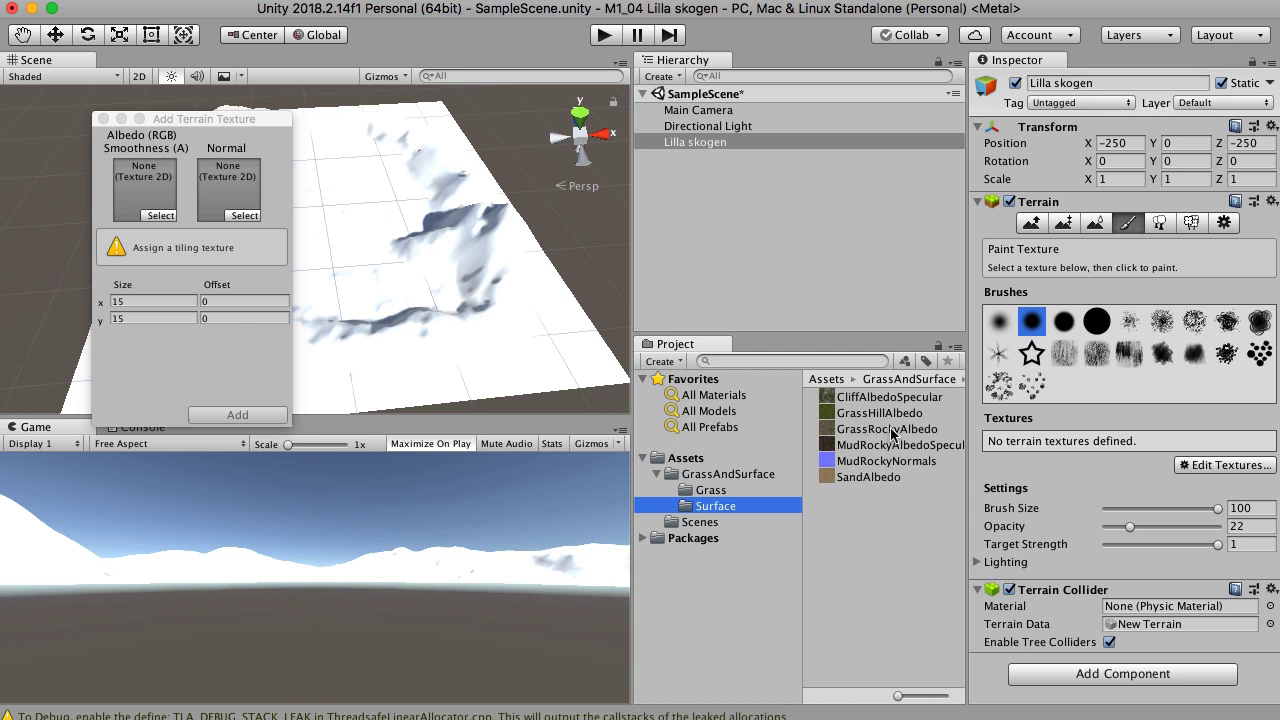
pyautogui.moveTo(893, 432); pyautogui.dragTo(143, 195)
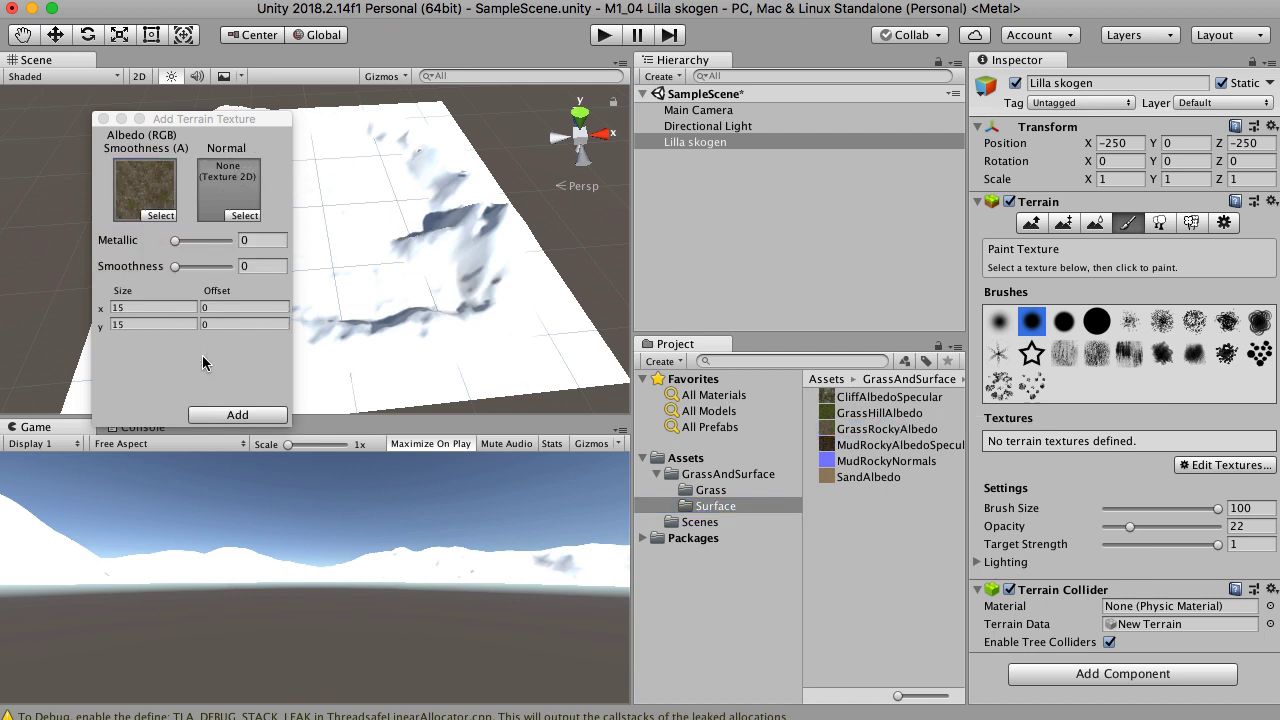
pyautogui.click(238, 415)
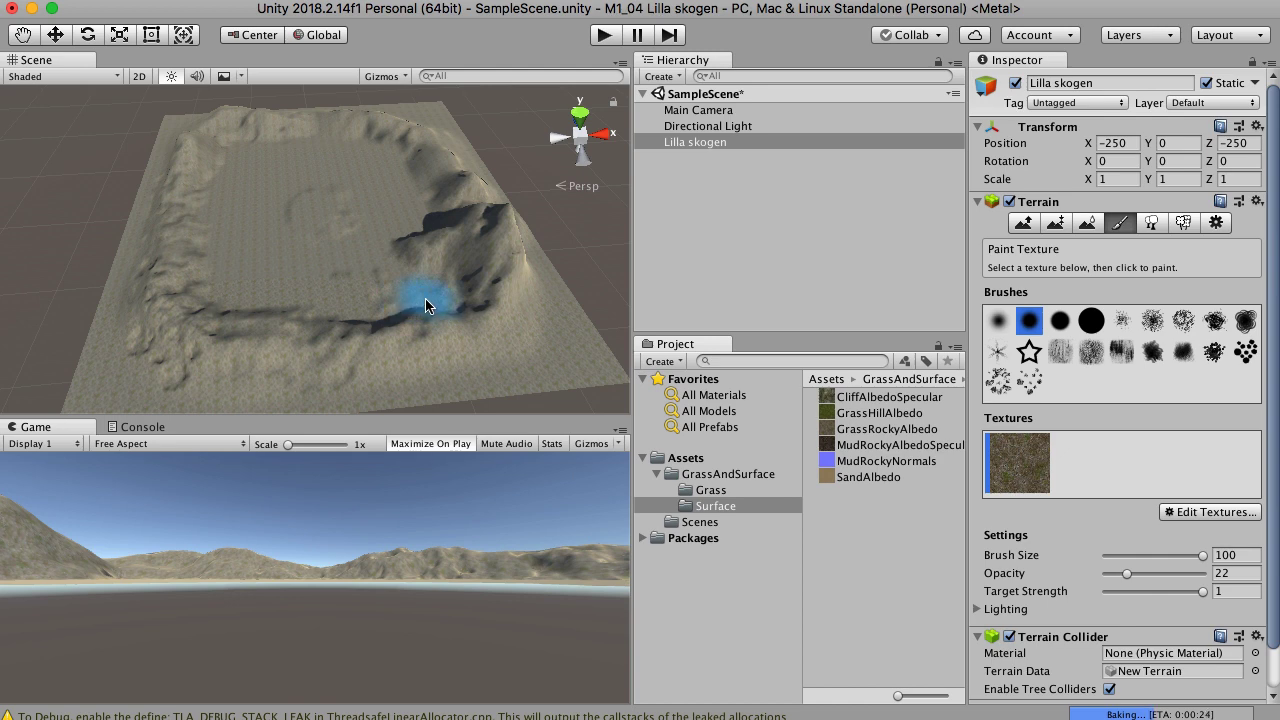
# Step: Add GrassHillAlbedo as the second terrain texture, with size 15 by 15
pyautogui.click(1203, 514)
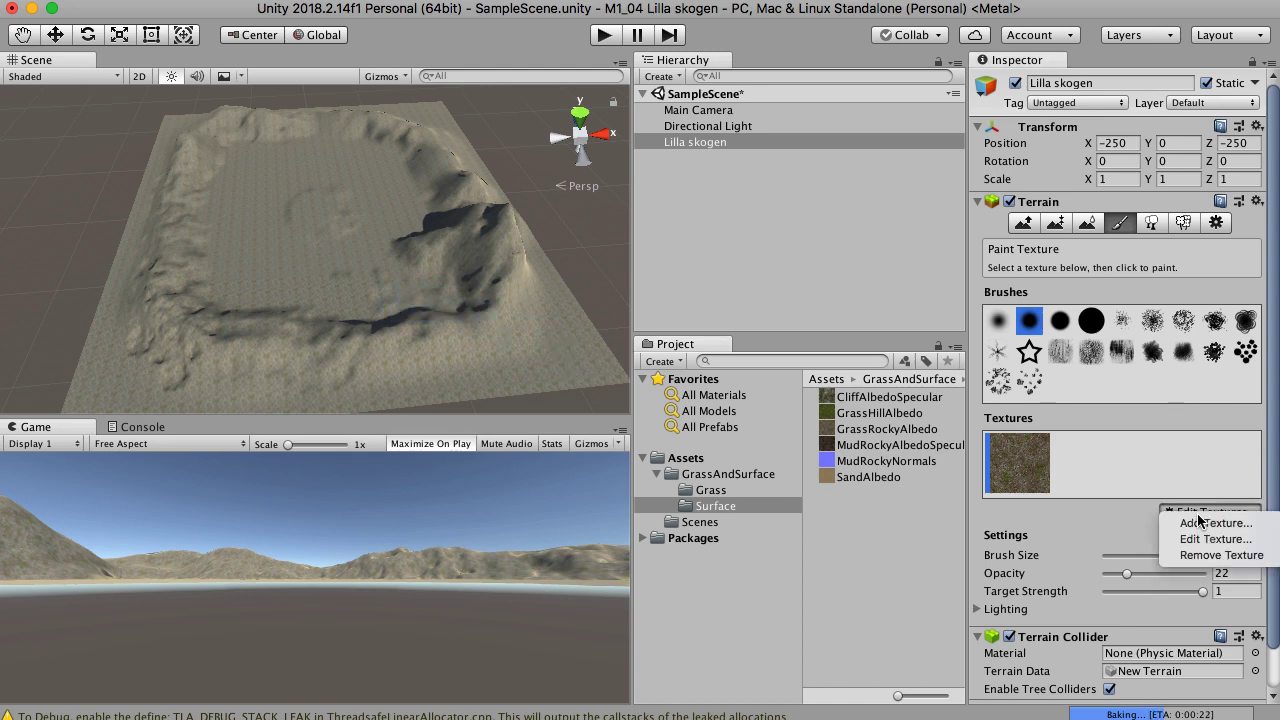
pyautogui.click(1208, 524)
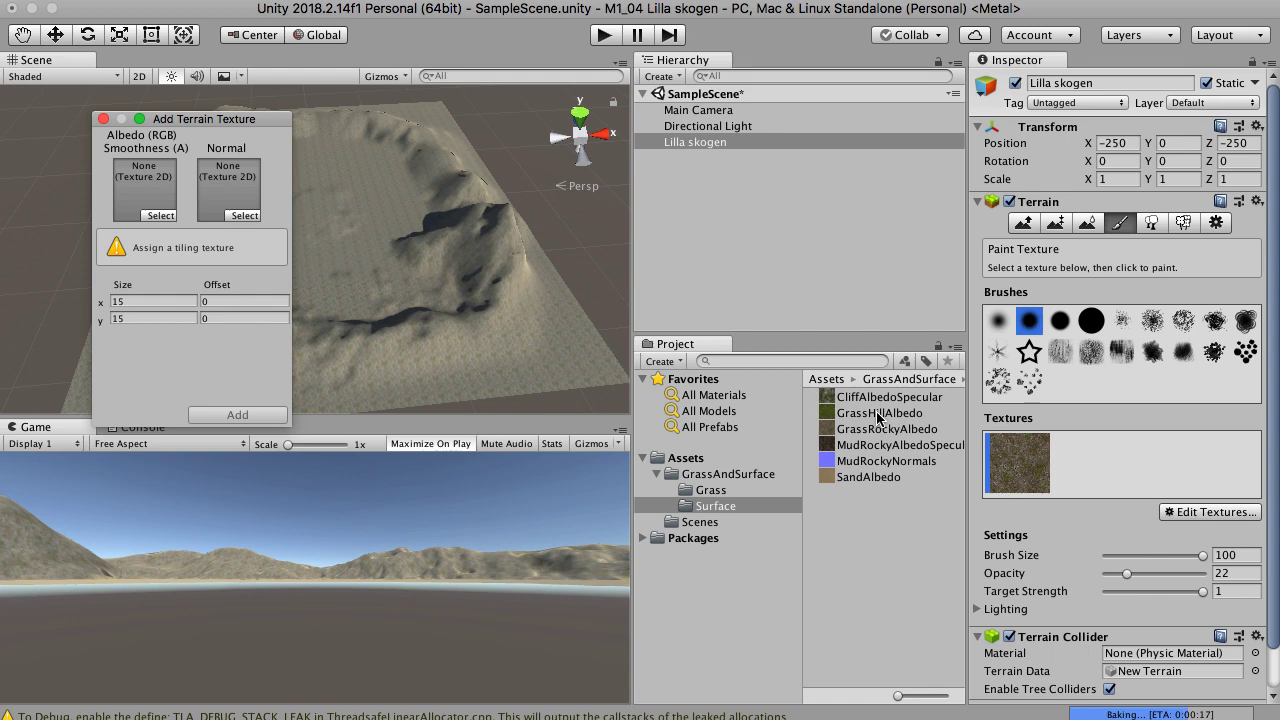
pyautogui.moveTo(878, 417); pyautogui.dragTo(143, 195)
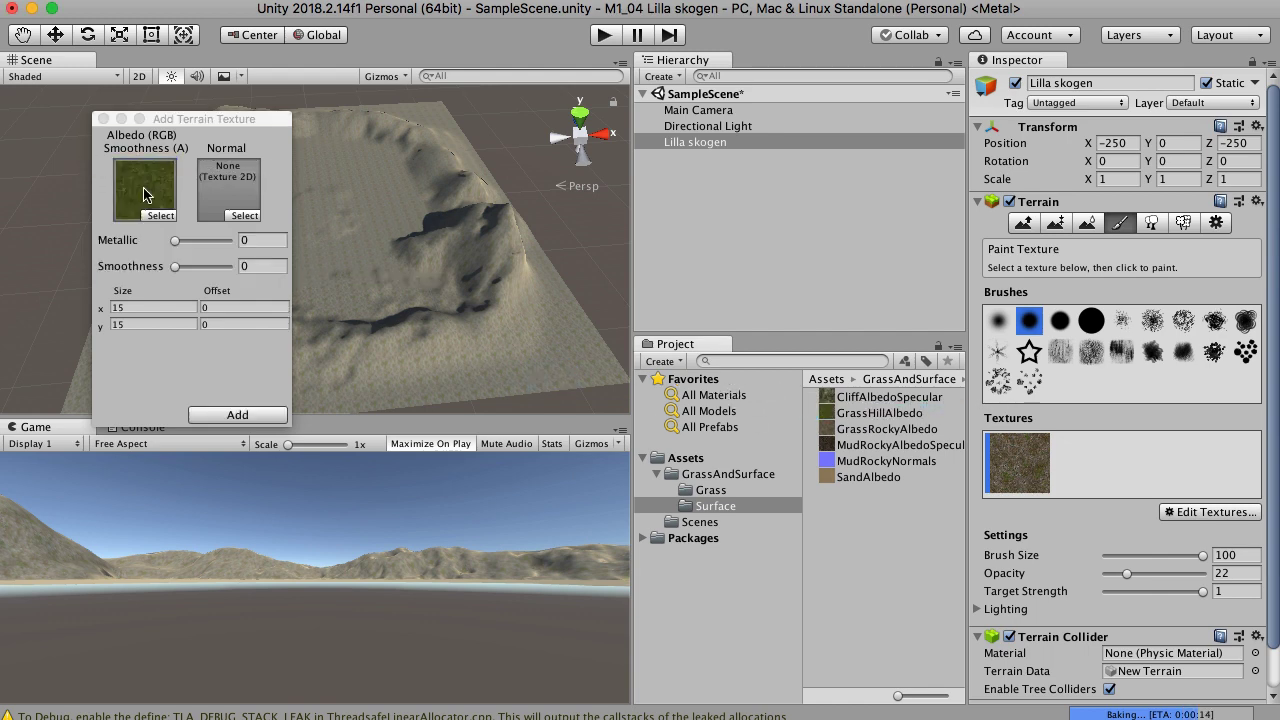
pyautogui.click(243, 414)
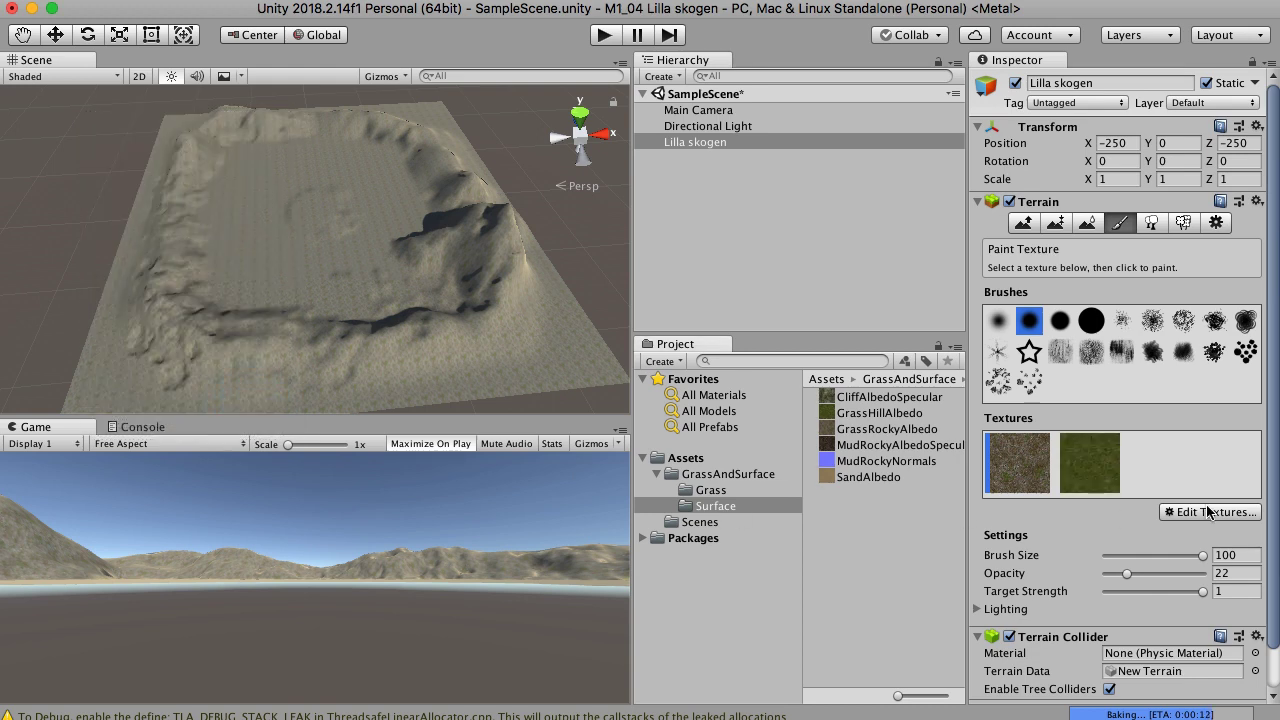
# Step: Paint the flat middle of the terrain with the GrassHillAlbedo texture, using brush size 100 and opacity 22
pyautogui.click(1116, 479)
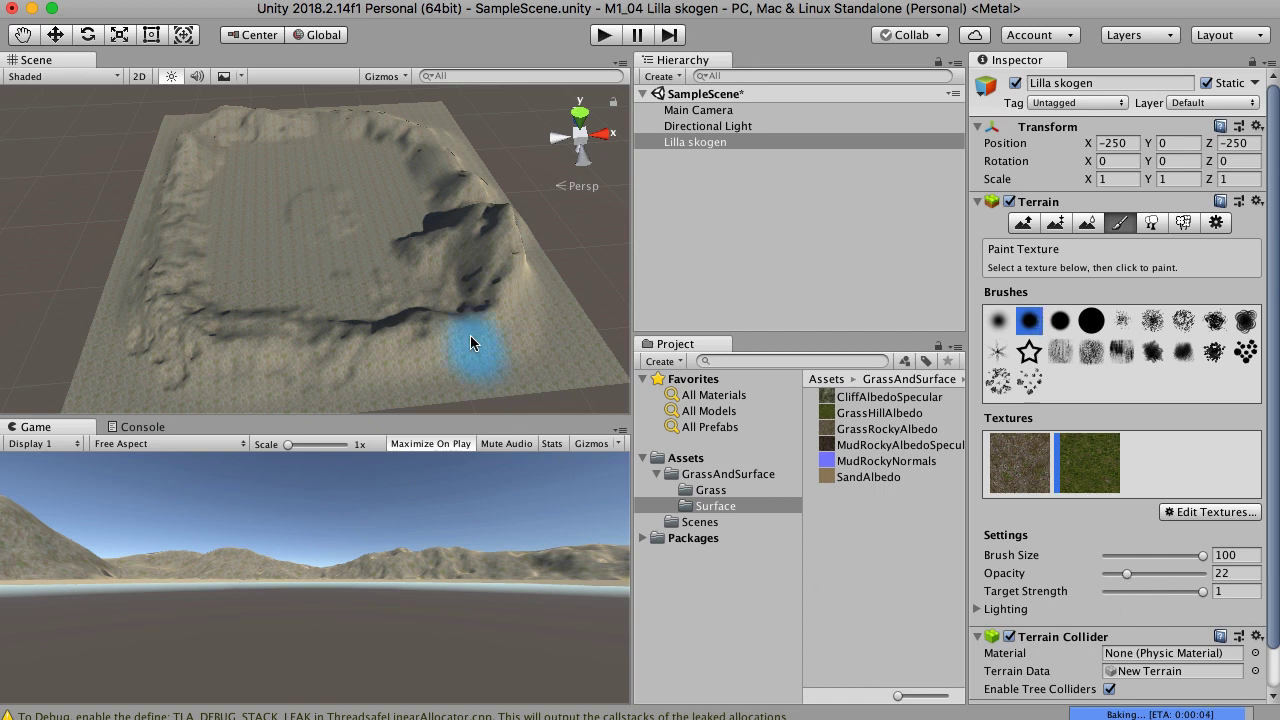
pyautogui.moveTo(241, 181)
pyautogui.mouseDown()
pyautogui.moveTo(275, 178)
pyautogui.moveTo(243, 257)
pyautogui.moveTo(281, 276)
pyautogui.moveTo(362, 243)
pyautogui.moveTo(368, 200)
pyautogui.moveTo(352, 152)
pyautogui.moveTo(251, 149)
pyautogui.moveTo(334, 146)
pyautogui.moveTo(381, 158)
pyautogui.moveTo(421, 191)
pyautogui.mouseUp()
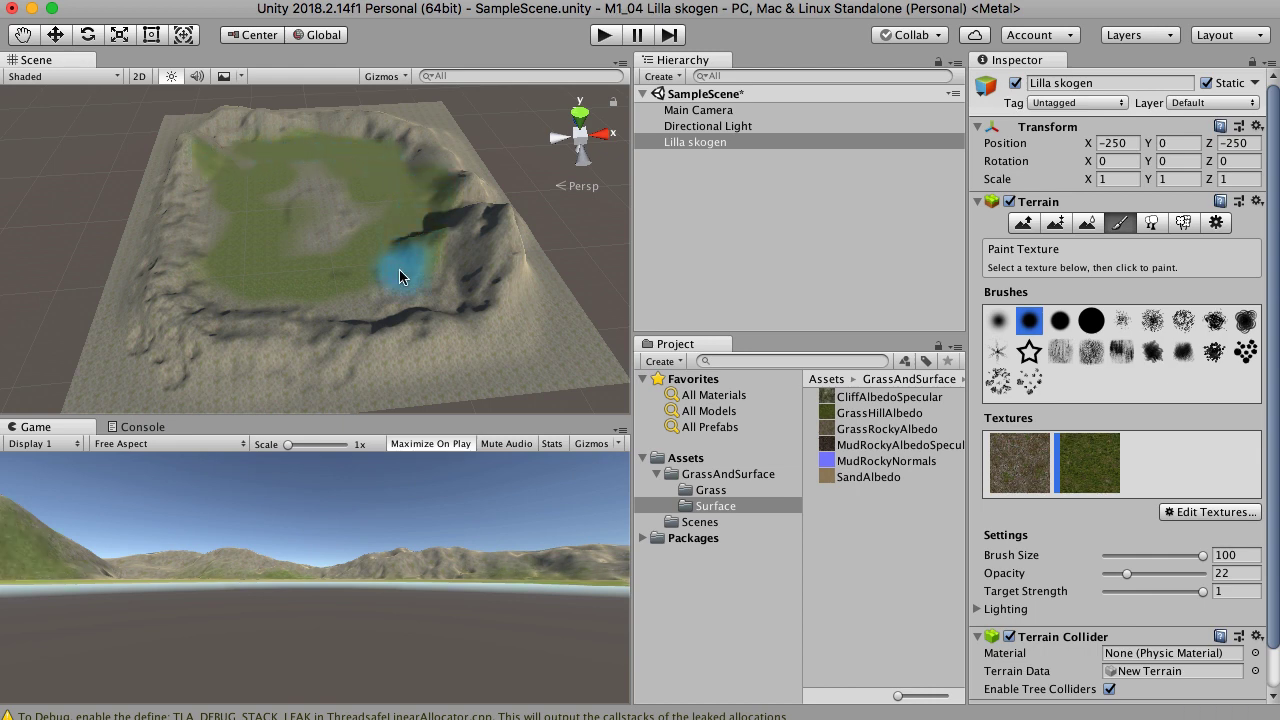
pyautogui.moveTo(286, 308)
pyautogui.mouseDown()
pyautogui.moveTo(223, 280)
pyautogui.moveTo(209, 211)
pyautogui.moveTo(249, 166)
pyautogui.moveTo(276, 199)
pyautogui.mouseUp()
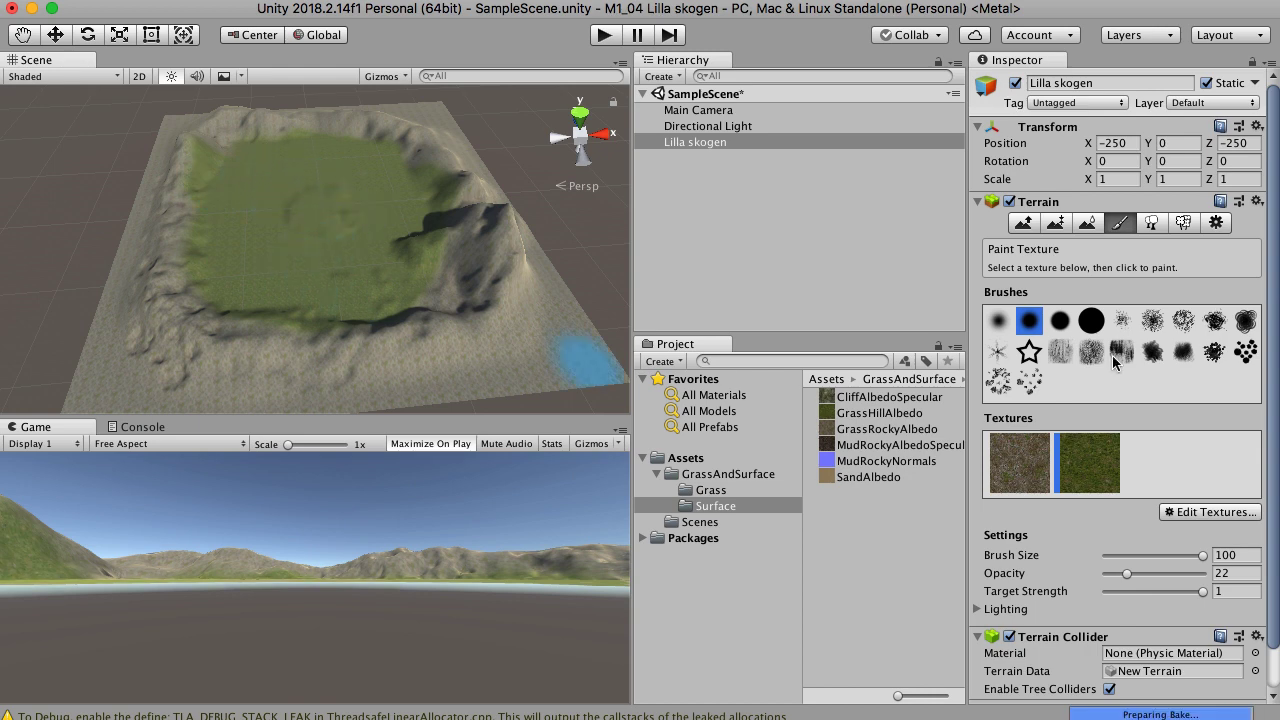
# Step: Add CliffAlbedoSpecular as the third terrain texture, with size 15 by 15
pyautogui.click(1226, 513)
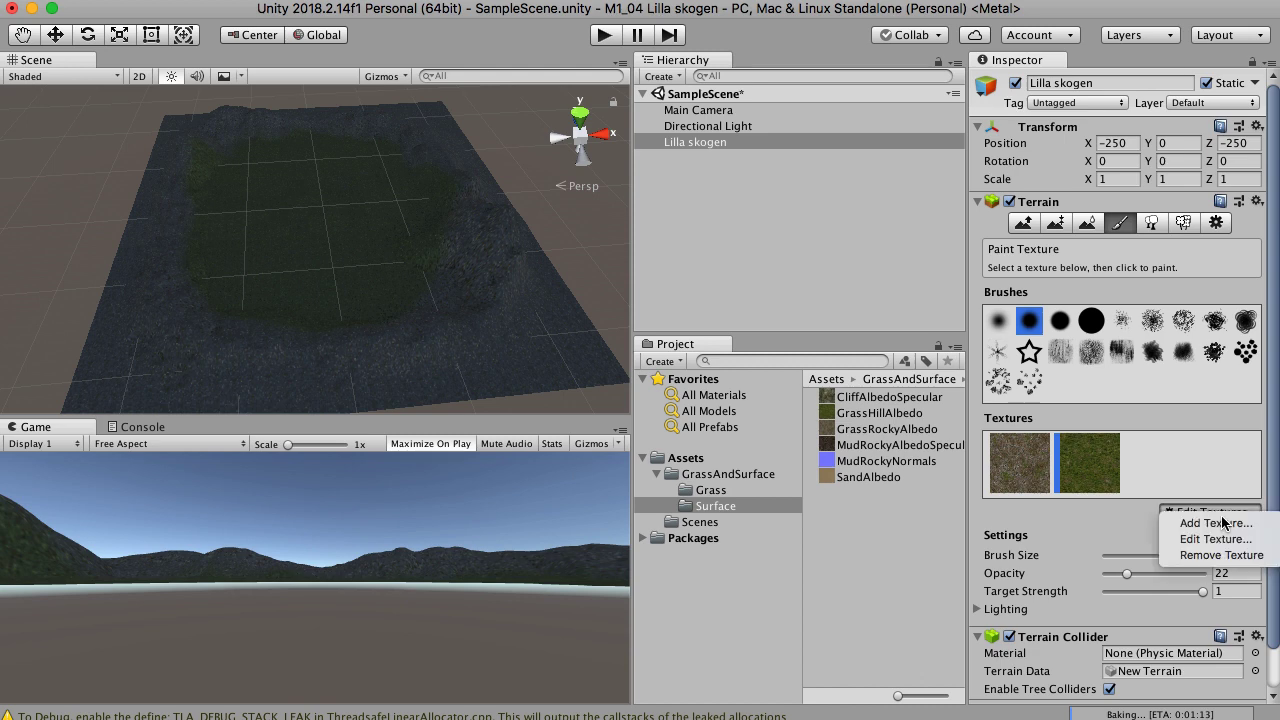
pyautogui.click(1216, 523)
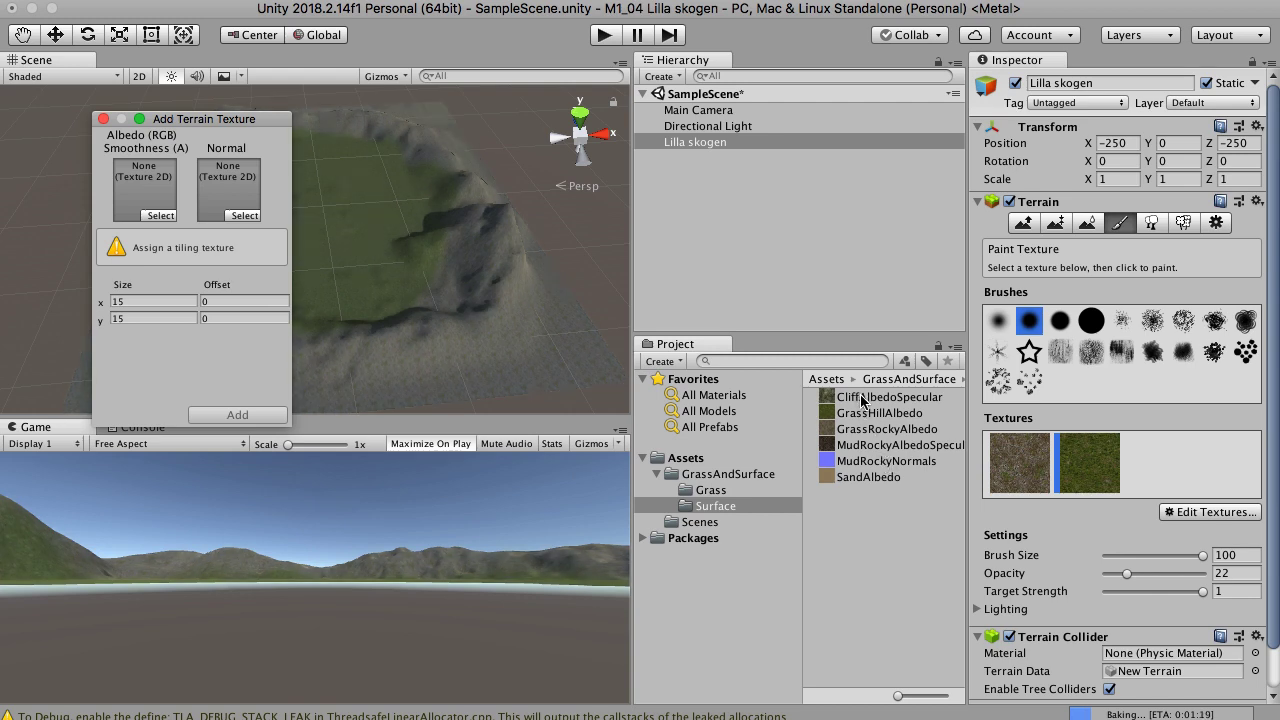
pyautogui.moveTo(861, 398); pyautogui.dragTo(140, 197)
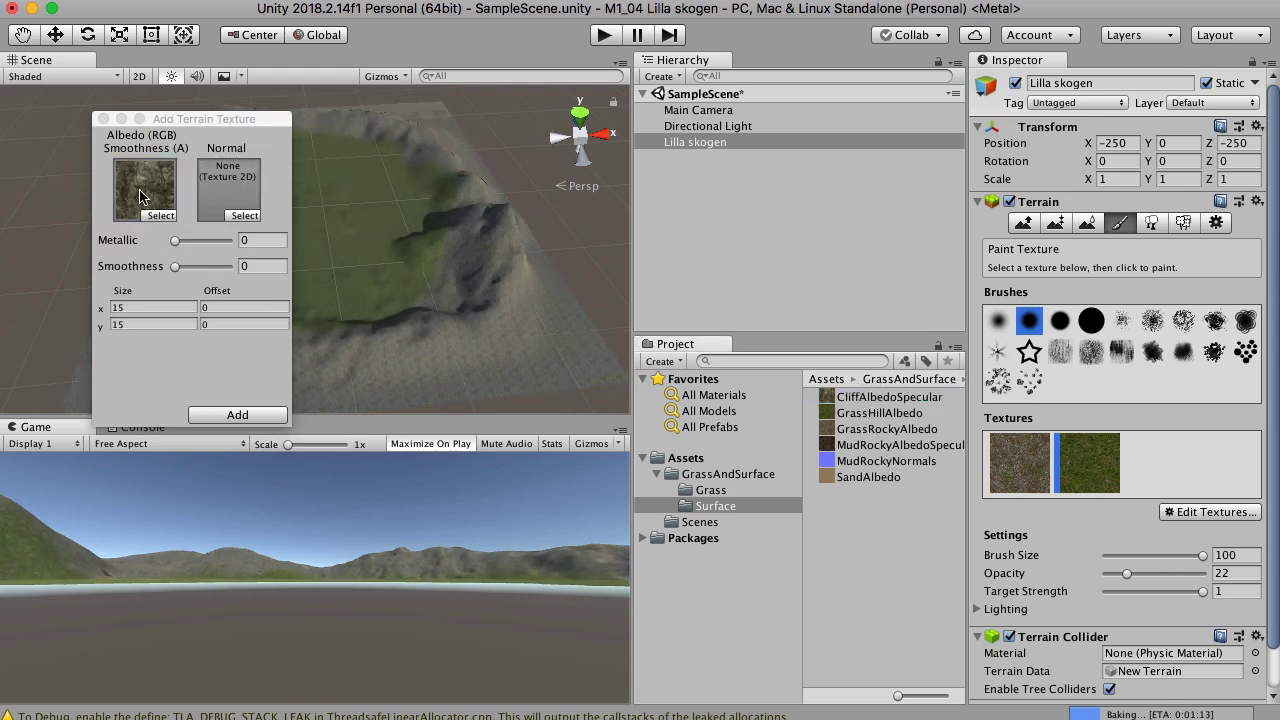
pyautogui.click(268, 415)
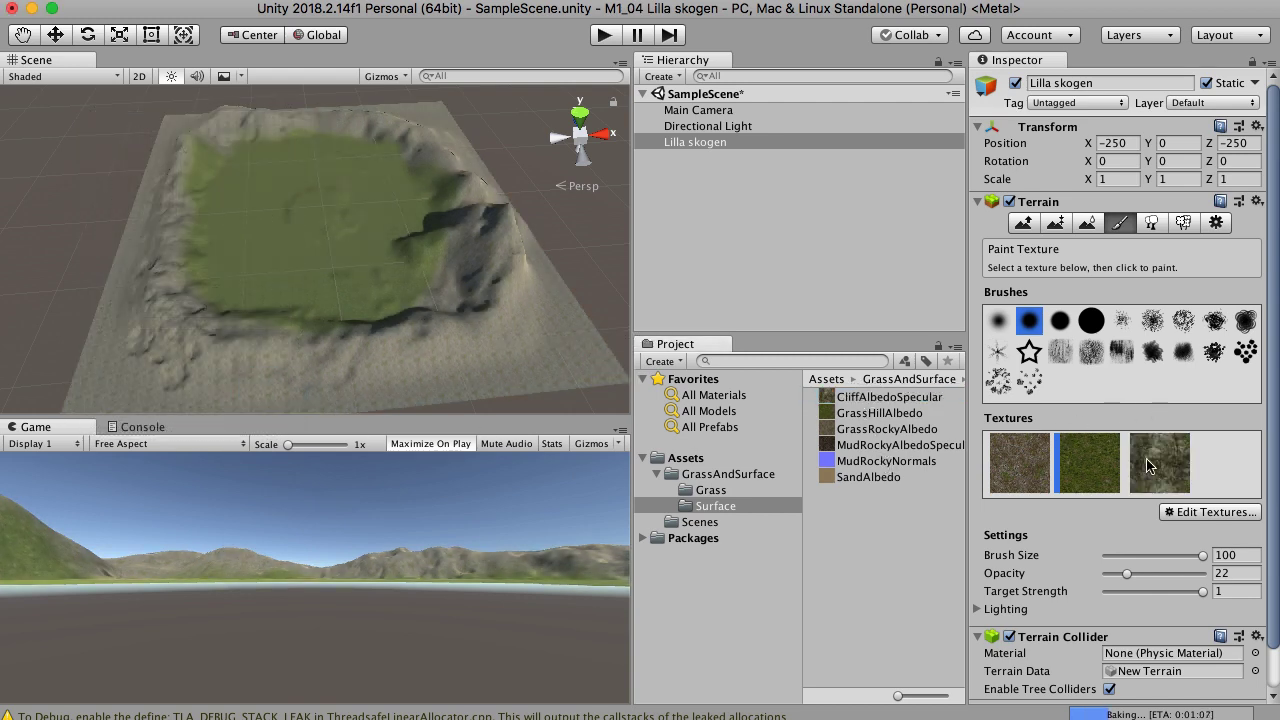
# Step: Paint the hills surrounding the grass plain with the CliffAlbedoSpecular texture, using brush size 100 and opacity 22
pyautogui.click(1160, 465)
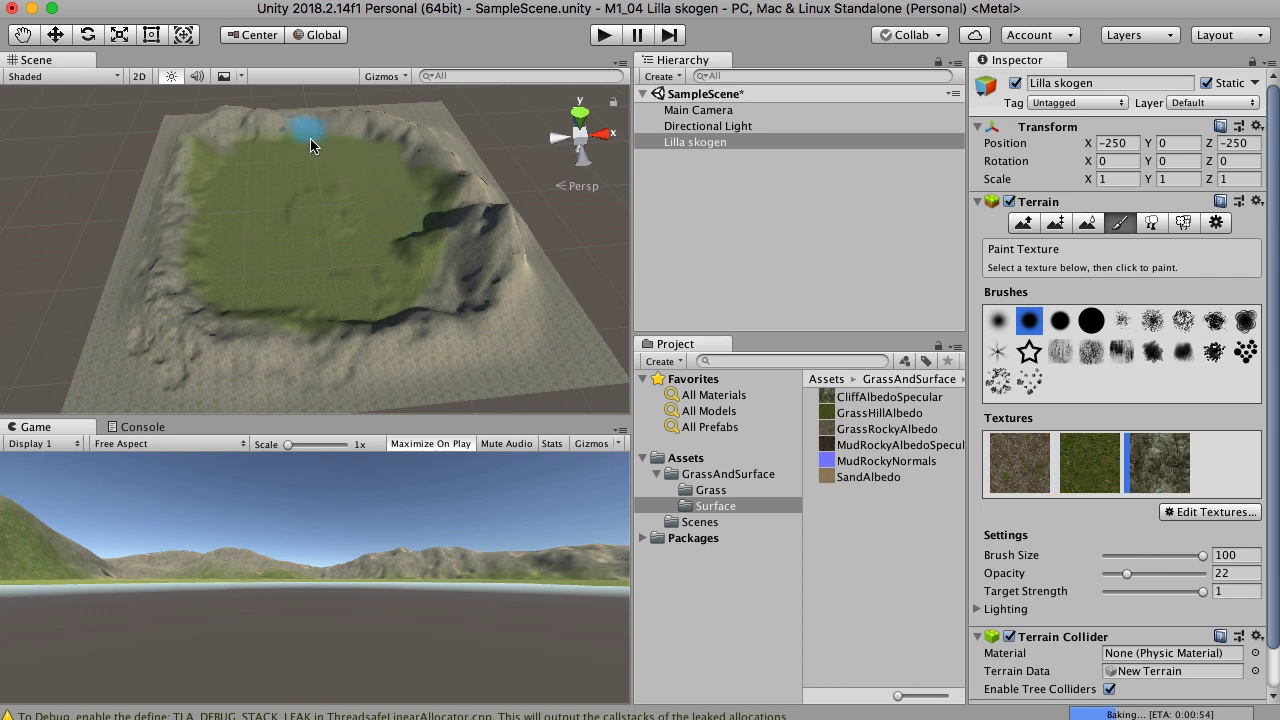
pyautogui.moveTo(437, 322); pyautogui.dragTo(237, 331)
pyautogui.moveTo(180, 296)
pyautogui.mouseDown()
pyautogui.moveTo(172, 246)
pyautogui.moveTo(210, 122)
pyautogui.moveTo(372, 124)
pyautogui.moveTo(422, 139)
pyautogui.moveTo(458, 210)
pyautogui.moveTo(436, 240)
pyautogui.mouseUp()
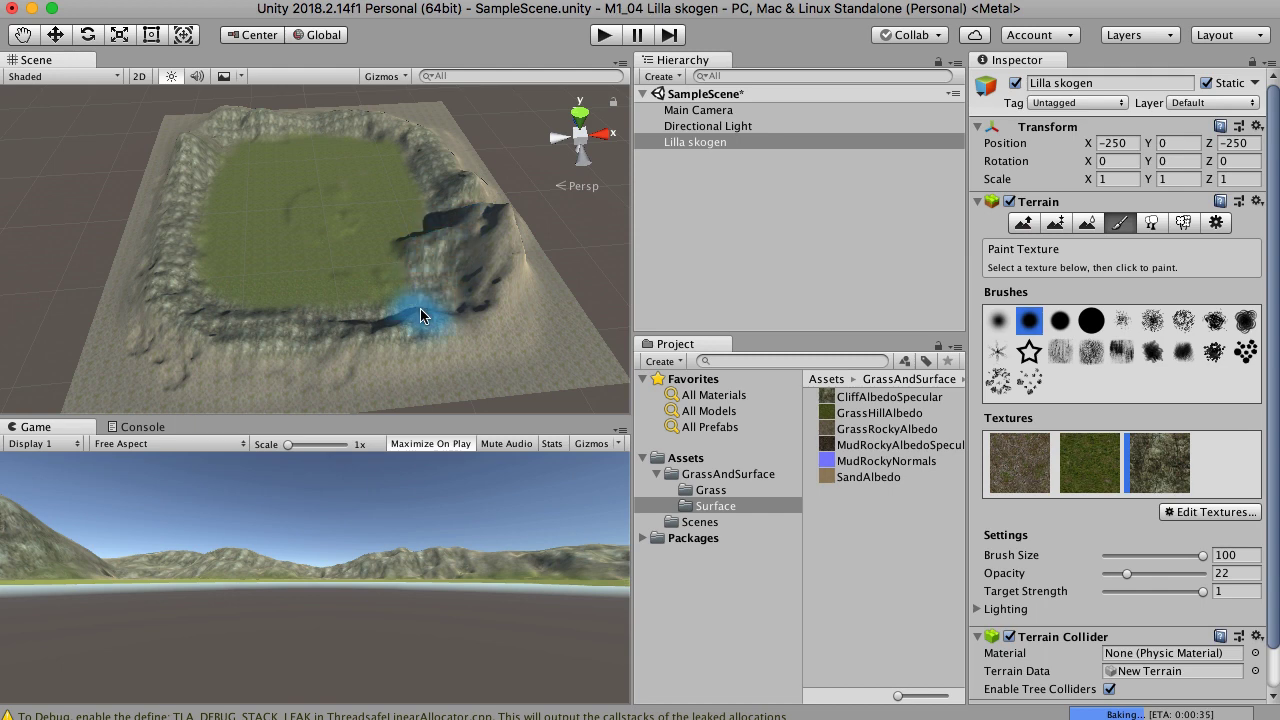
# Step: Add a fourth terrain texture with MudRockyAlbedoSpecular as albedo and MudRockyNormals as normal map
pyautogui.click(1232, 514)
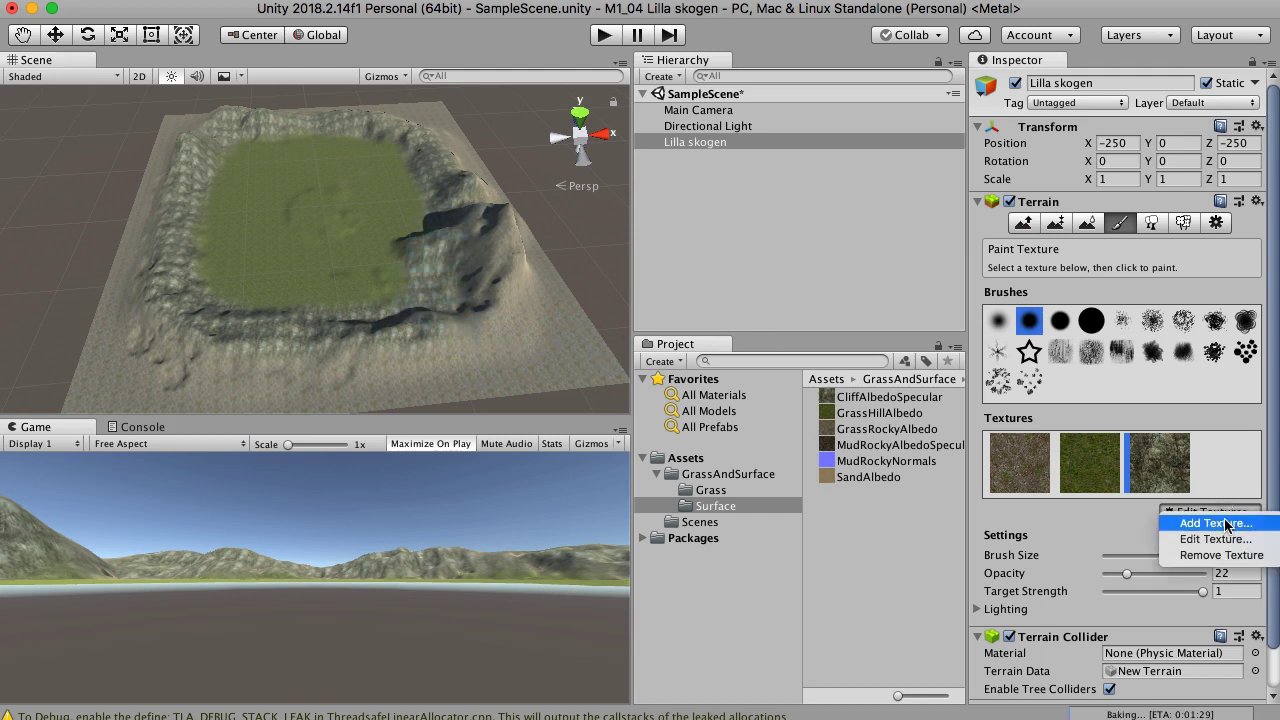
pyautogui.click(1214, 523)
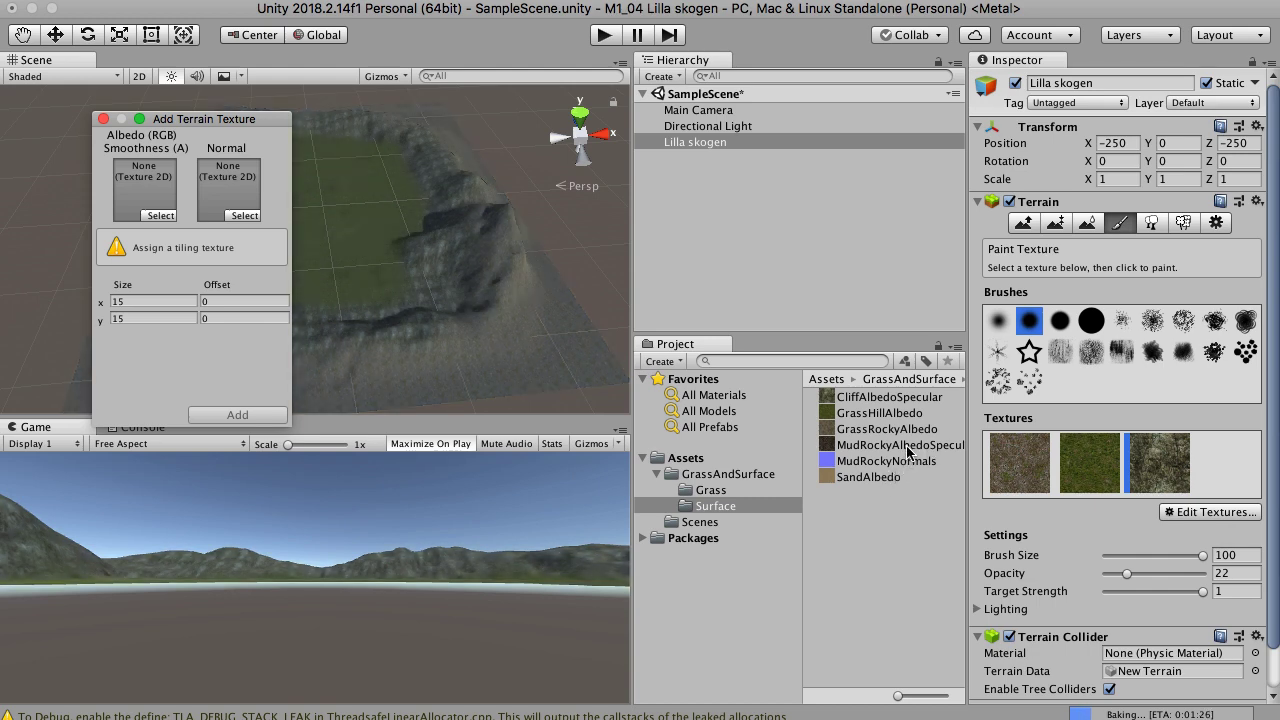
pyautogui.moveTo(907, 447); pyautogui.dragTo(153, 194)
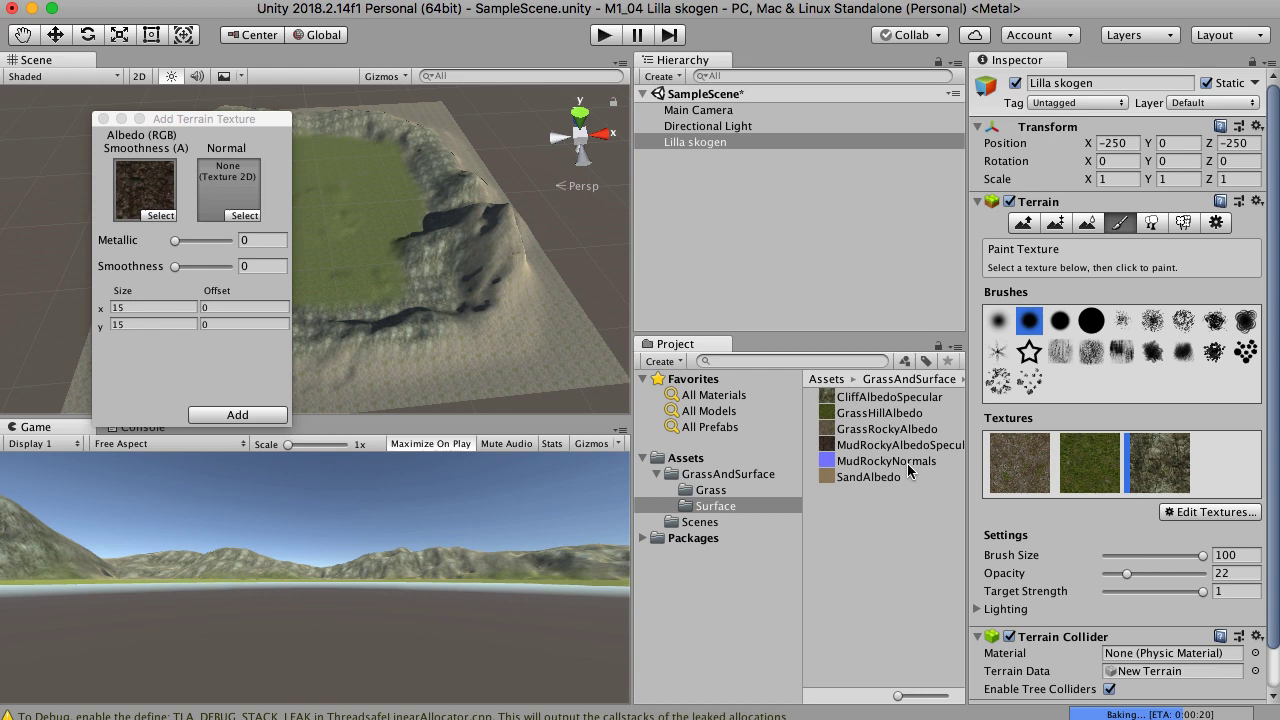
pyautogui.moveTo(908, 468); pyautogui.dragTo(237, 195)
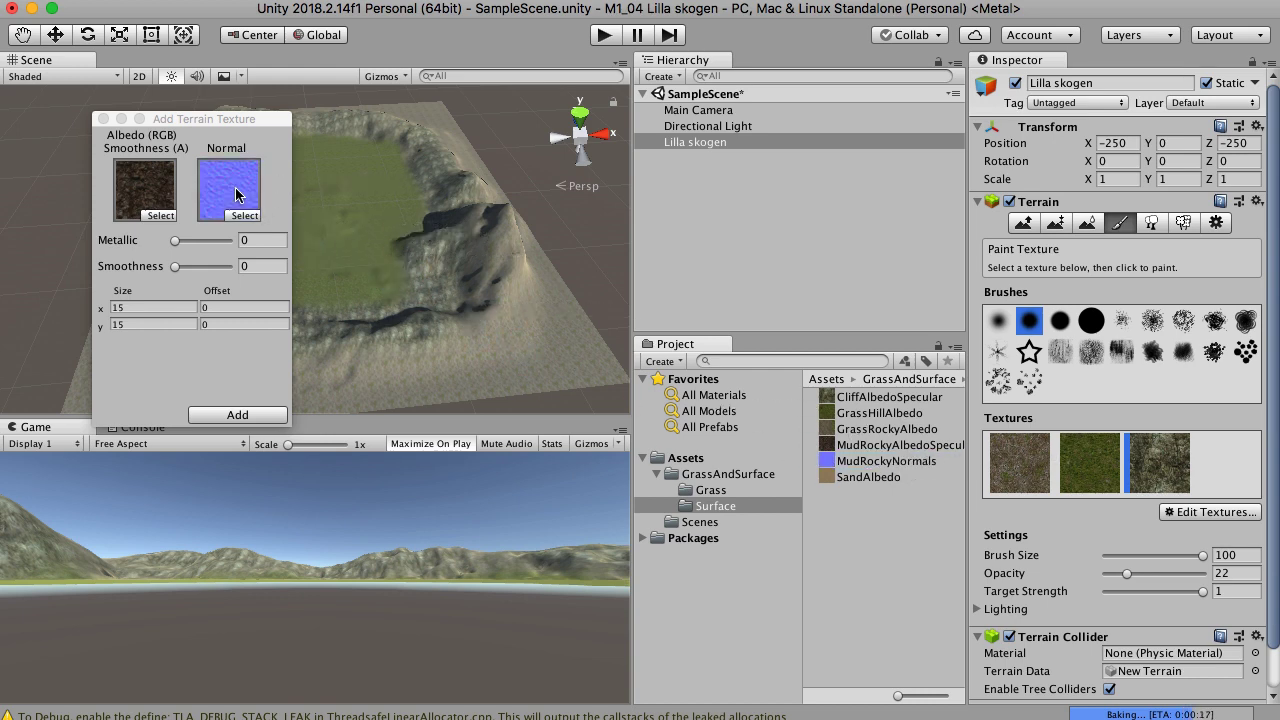
pyautogui.click(255, 416)
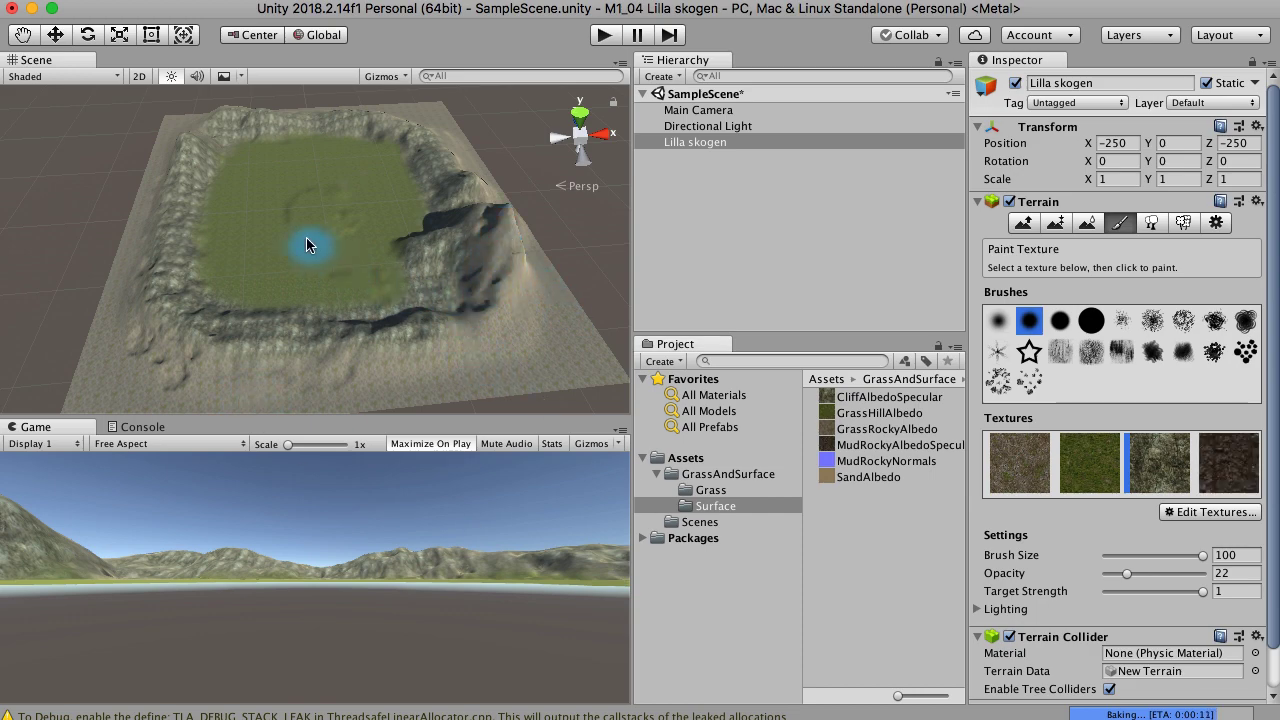
# Step: Paint the ridges and outer slopes of the surrounding hills with the MudRockyAlbedoSpecular texture, using brush size 58 and opacity 22
pyautogui.scroll(5, 304, 240)
pyautogui.scroll(-6, 306, 240)
pyautogui.scroll(3, 246, 227)
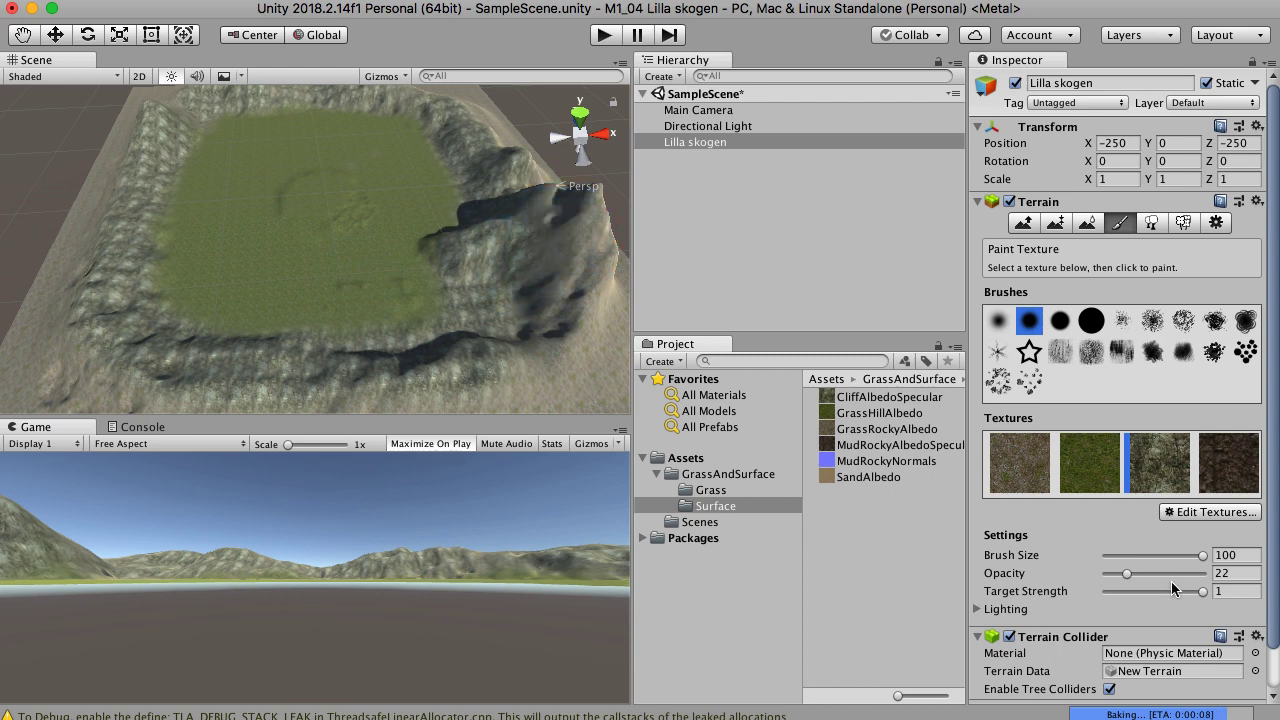
pyautogui.moveTo(1181, 558); pyautogui.dragTo(1162, 558)
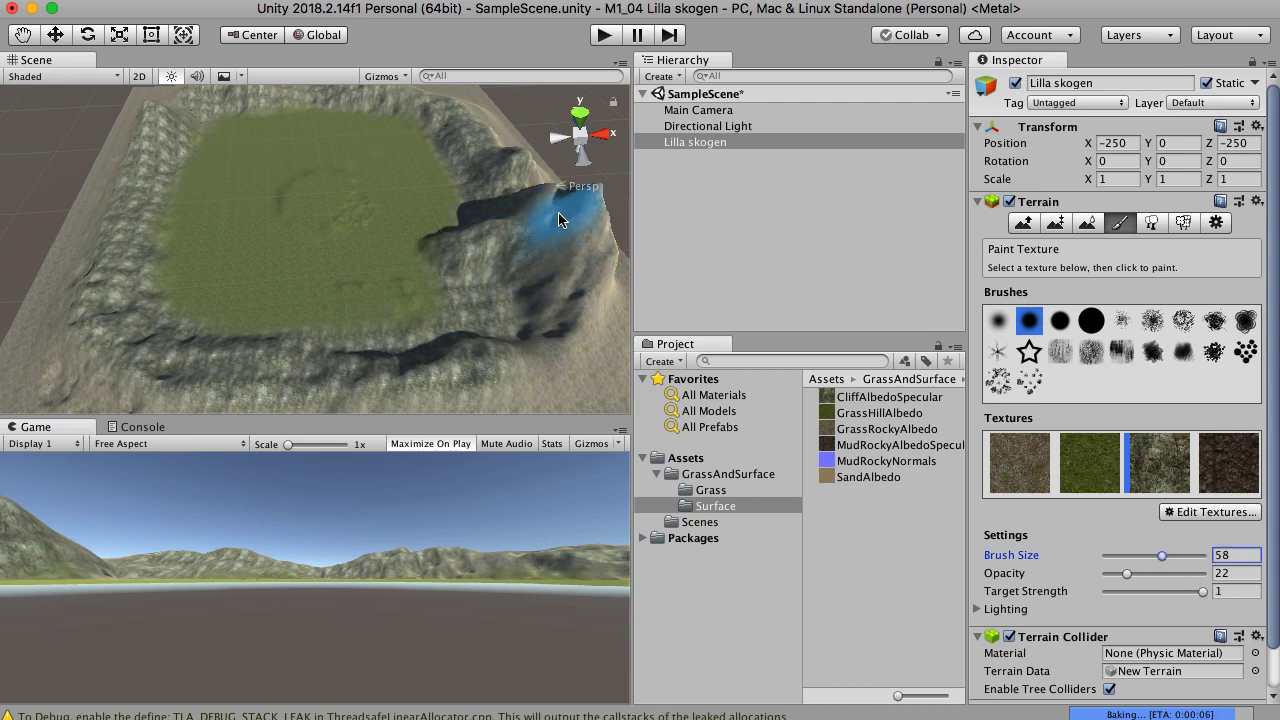
pyautogui.moveTo(512, 163)
pyautogui.mouseDown()
pyautogui.moveTo(580, 204)
pyautogui.moveTo(563, 196)
pyautogui.moveTo(601, 201)
pyautogui.mouseUp()
pyautogui.click(1247, 465)
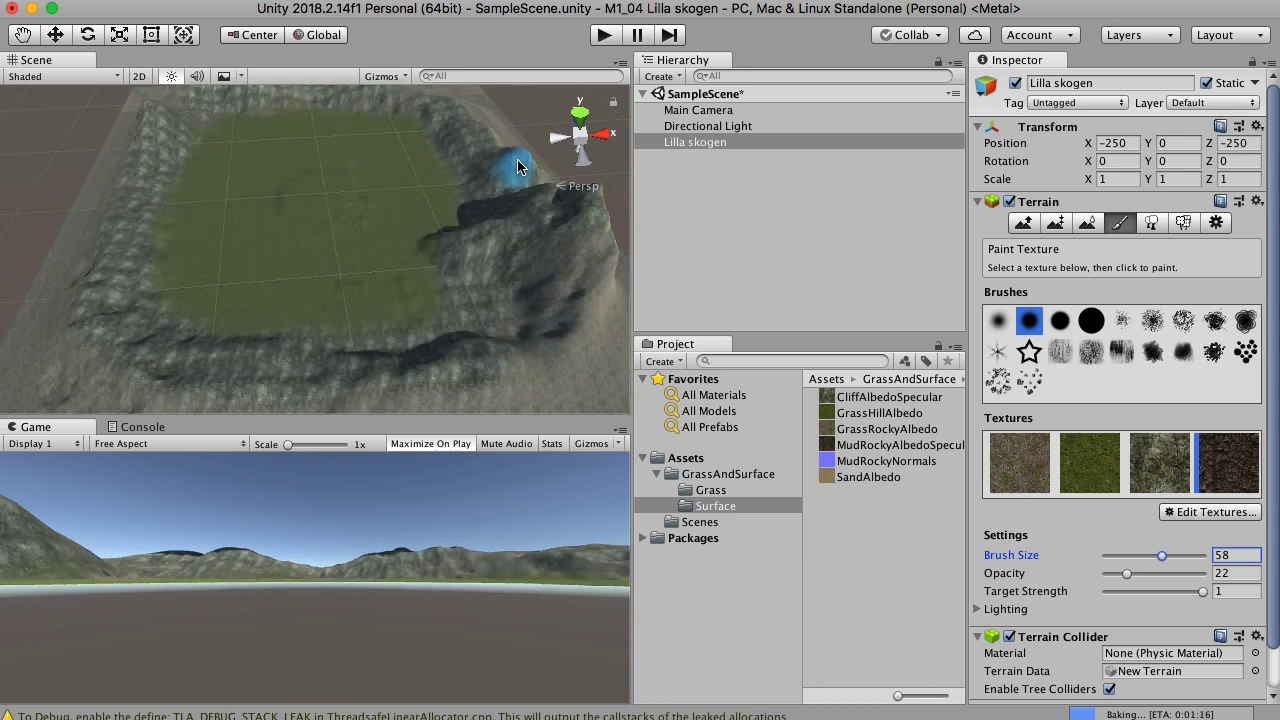
pyautogui.moveTo(533, 420); pyautogui.dragTo(545, 513)
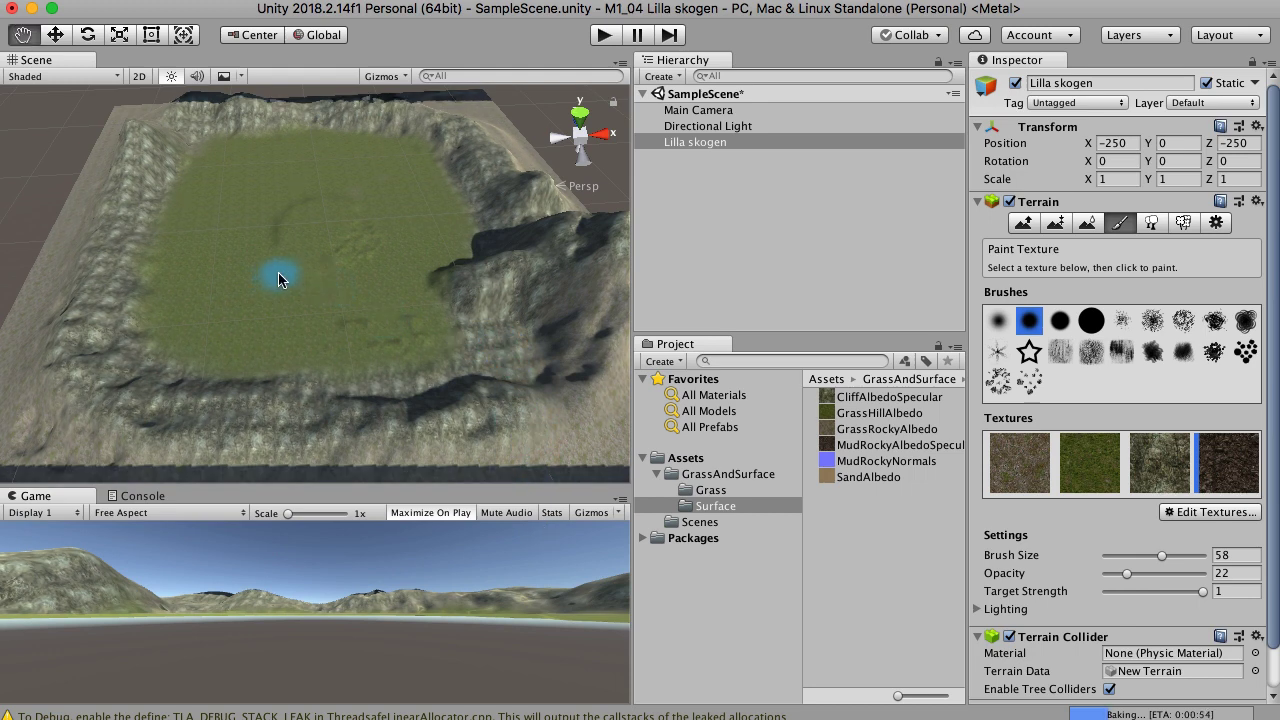
pyautogui.moveTo(278, 274); pyautogui.dragTo(266, 296, button='middle')
pyautogui.click(137, 152)
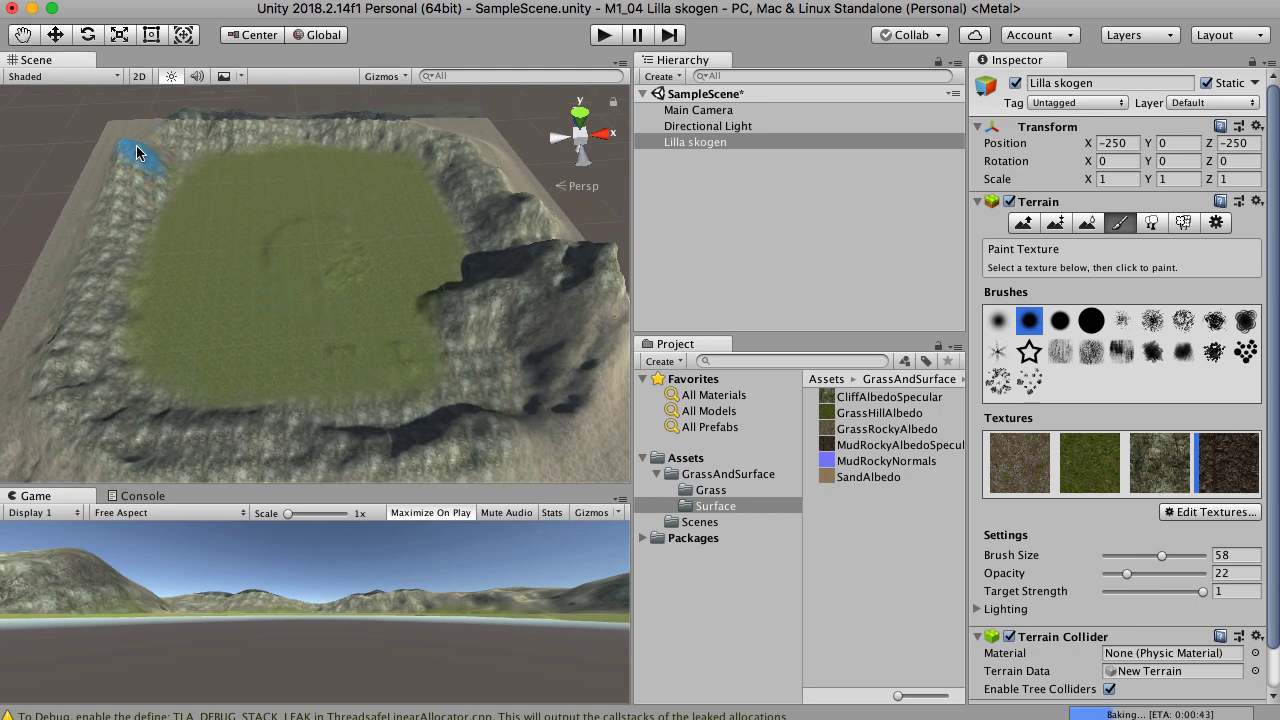
pyautogui.moveTo(137, 152)
pyautogui.mouseDown()
pyautogui.moveTo(208, 114)
pyautogui.moveTo(451, 140)
pyautogui.moveTo(520, 205)
pyautogui.moveTo(524, 280)
pyautogui.moveTo(561, 306)
pyautogui.moveTo(574, 359)
pyautogui.moveTo(541, 402)
pyautogui.moveTo(466, 439)
pyautogui.moveTo(237, 457)
pyautogui.moveTo(110, 449)
pyautogui.moveTo(57, 357)
pyautogui.moveTo(140, 143)
pyautogui.mouseUp()
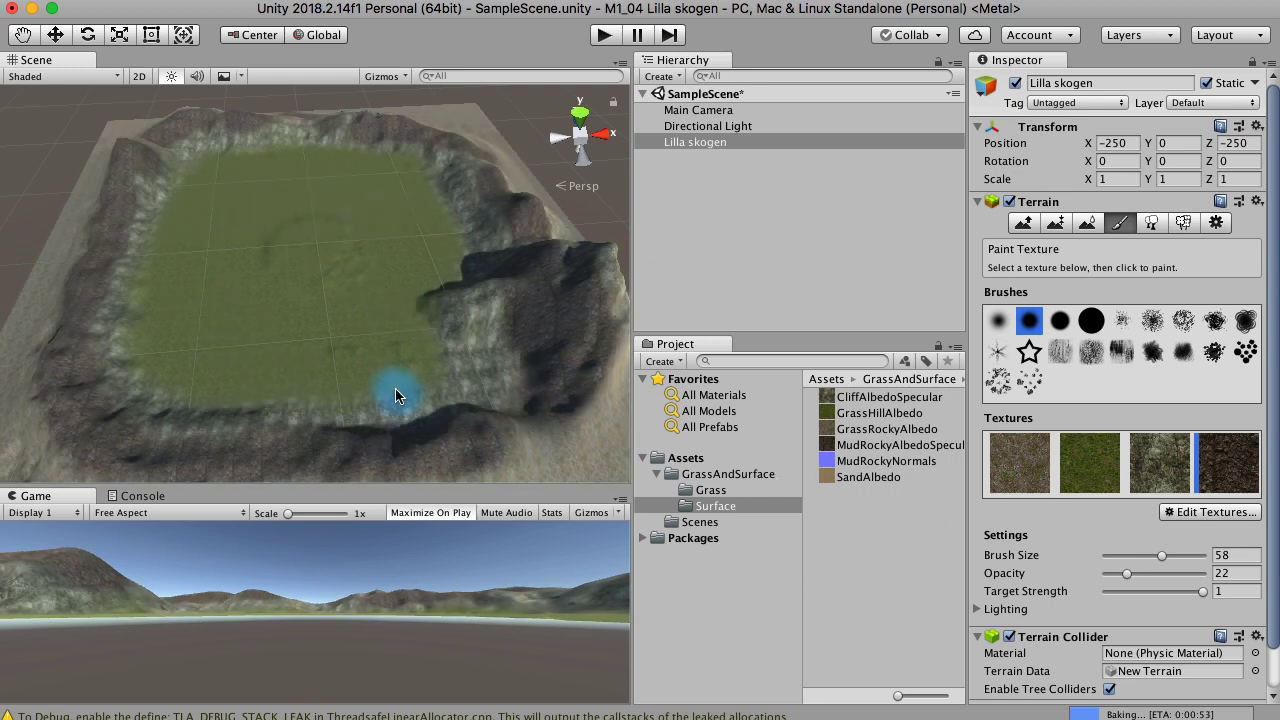
# Step: Add SandAlbedo as the fifth terrain texture, with size 15 by 15
pyautogui.click(1222, 516)
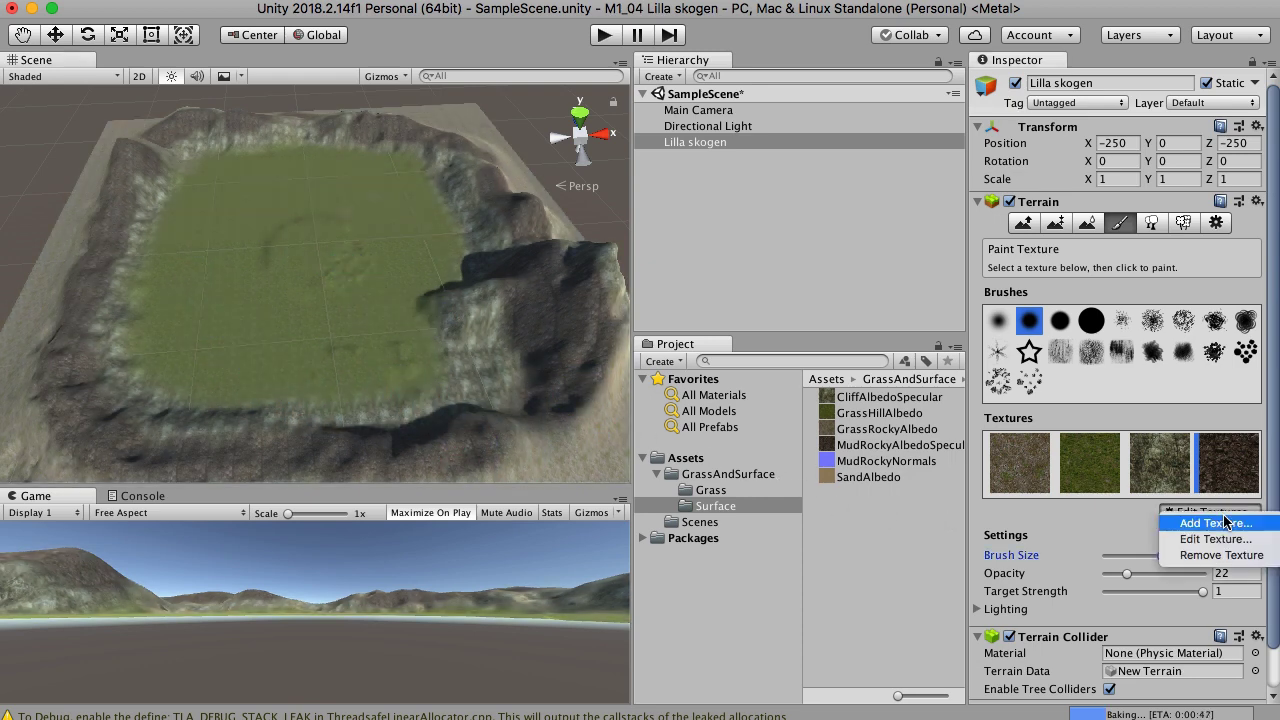
pyautogui.click(1233, 523)
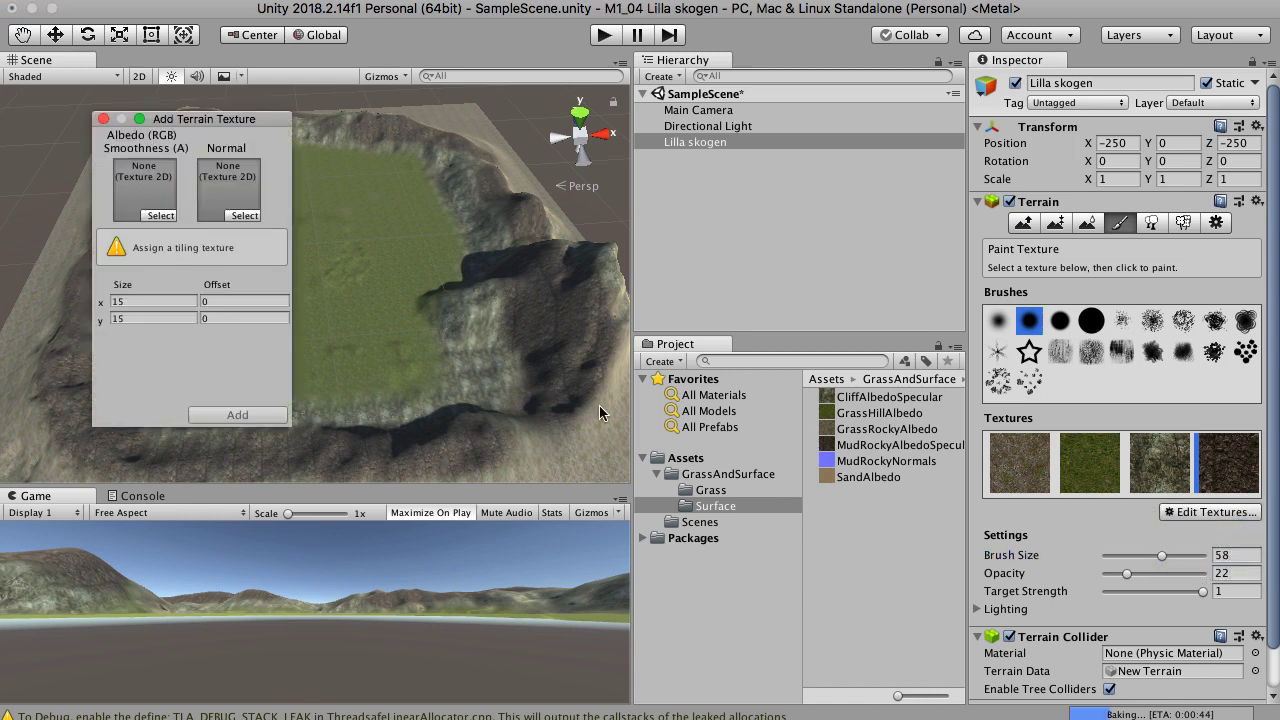
pyautogui.moveTo(868, 477); pyautogui.dragTo(144, 188)
pyautogui.click(245, 415)
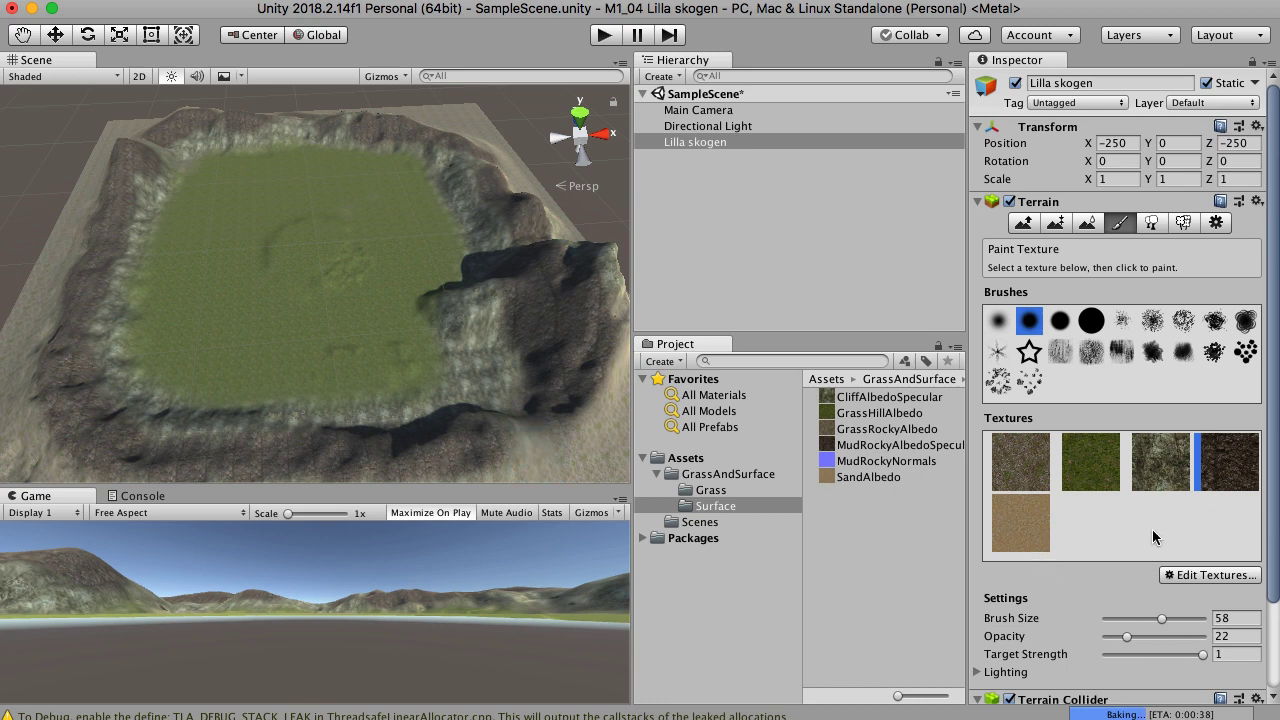
# Step: Paint faint SandAlbedo patches on the mounds and across the grass plain, using brush size 58 and opacity 5
pyautogui.click(1021, 536)
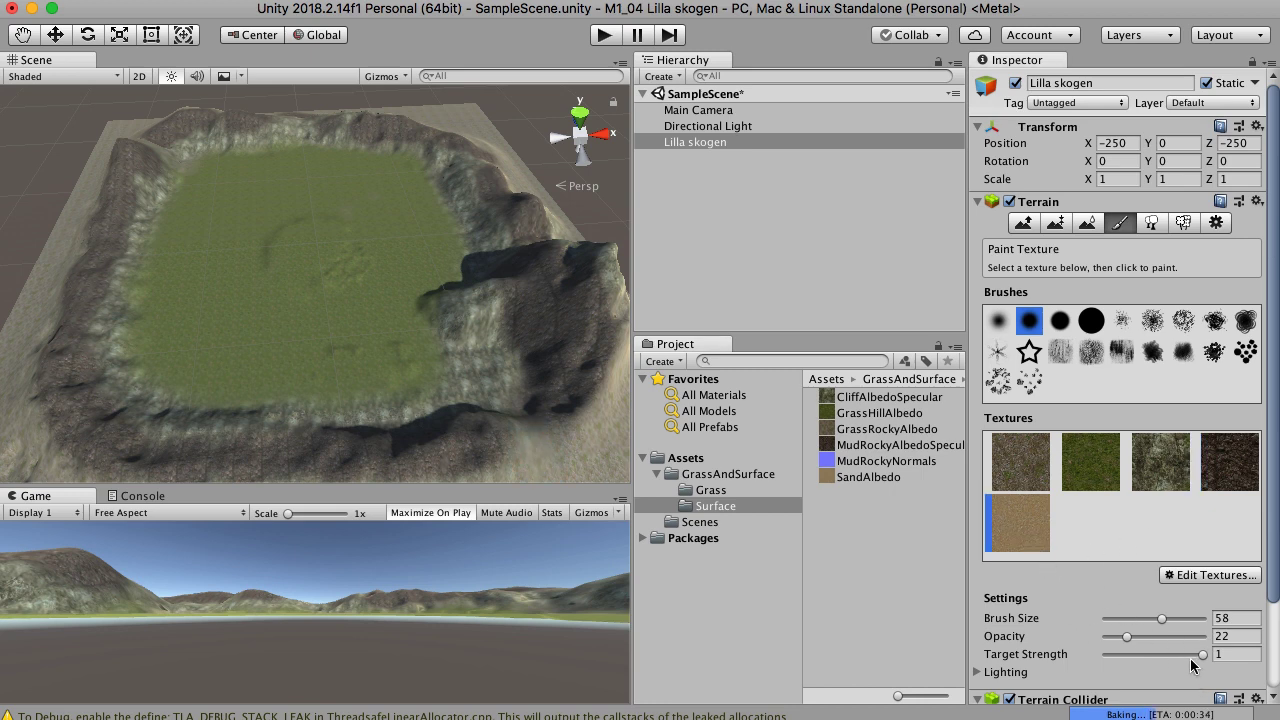
pyautogui.moveTo(1119, 642); pyautogui.dragTo(1111, 642)
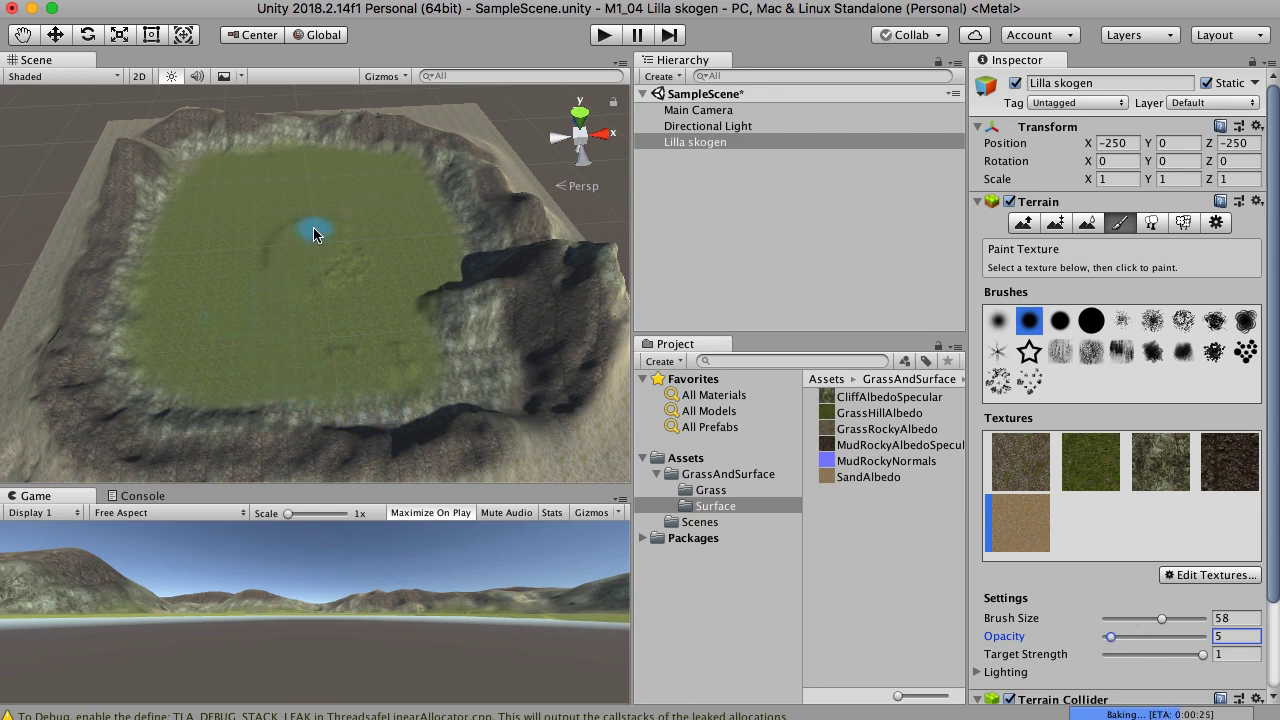
pyautogui.moveTo(313, 234)
pyautogui.mouseDown()
pyautogui.moveTo(286, 243)
pyautogui.moveTo(349, 266)
pyautogui.moveTo(300, 290)
pyautogui.mouseUp()
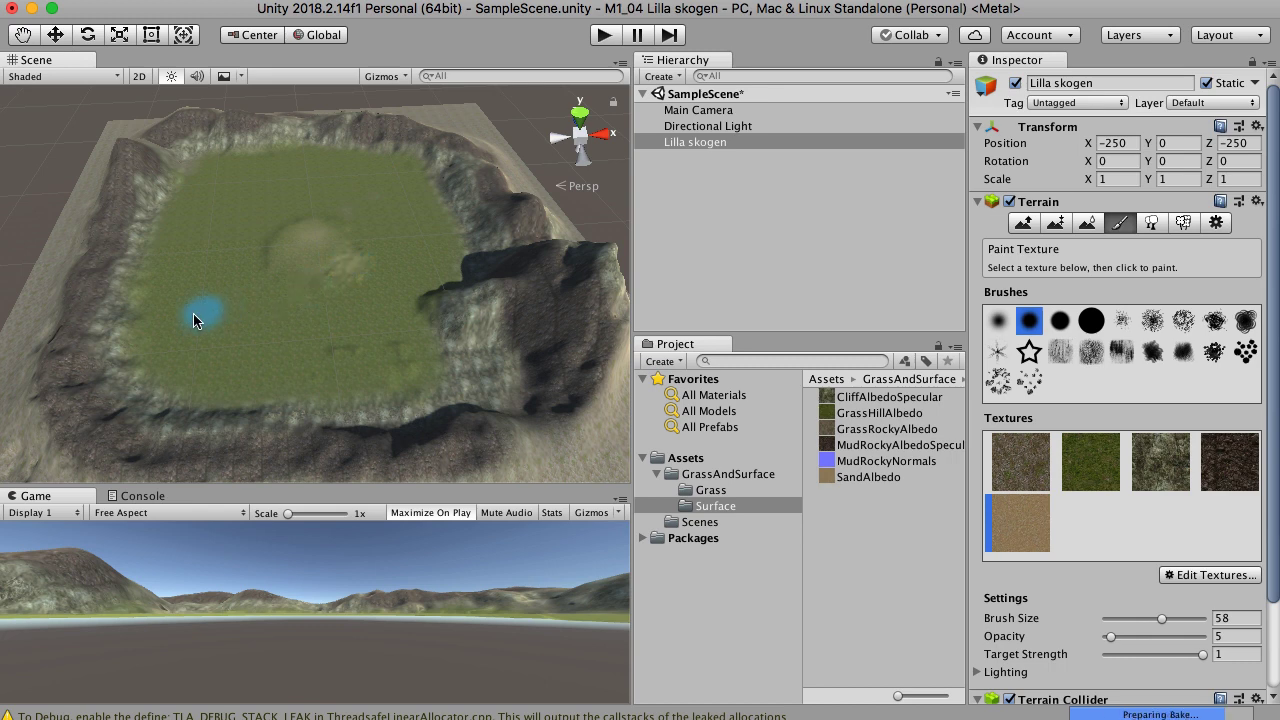
pyautogui.moveTo(195, 320)
pyautogui.mouseDown()
pyautogui.moveTo(206, 300)
pyautogui.moveTo(251, 357)
pyautogui.moveTo(337, 334)
pyautogui.moveTo(390, 290)
pyautogui.moveTo(347, 202)
pyautogui.moveTo(229, 176)
pyautogui.moveTo(245, 352)
pyautogui.moveTo(414, 366)
pyautogui.moveTo(437, 329)
pyautogui.moveTo(440, 377)
pyautogui.moveTo(386, 405)
pyautogui.moveTo(416, 387)
pyautogui.mouseUp()
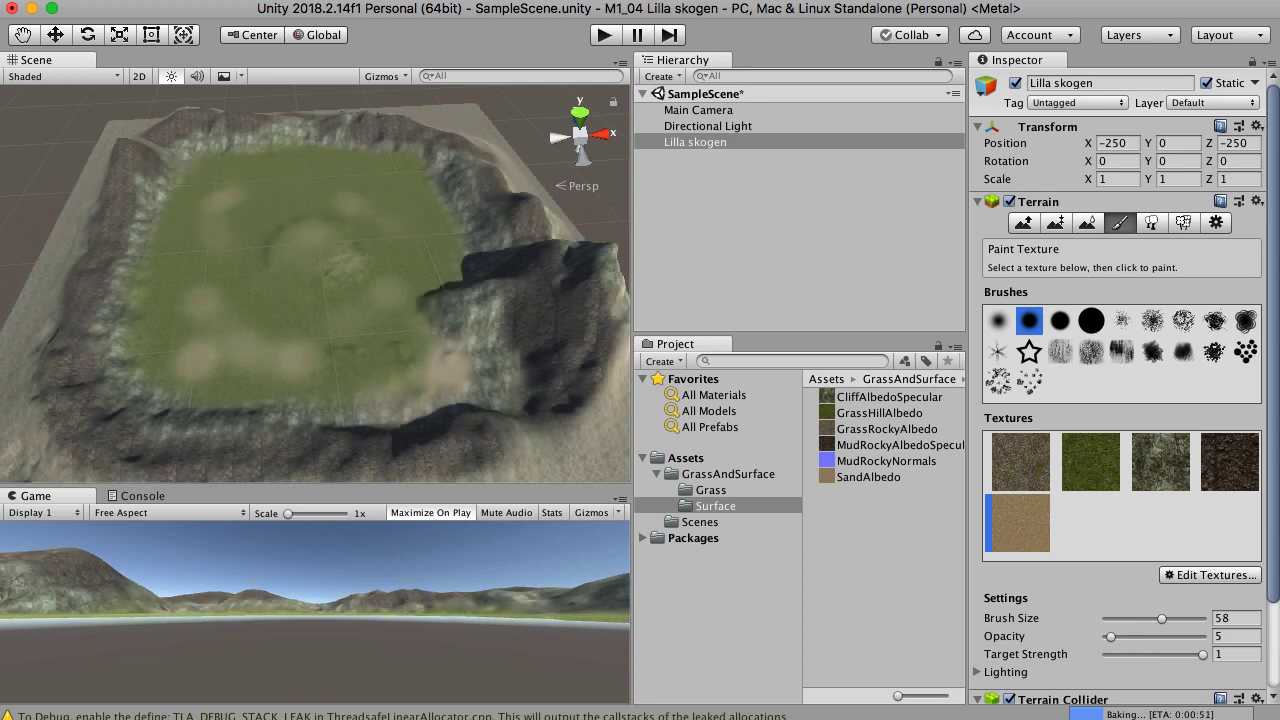
# Step: Import the whole FirstPersonCharacter.unitypackage from the Mina UnityAssets folder and expand its folder in the project assets
pyautogui.click(40, 121)
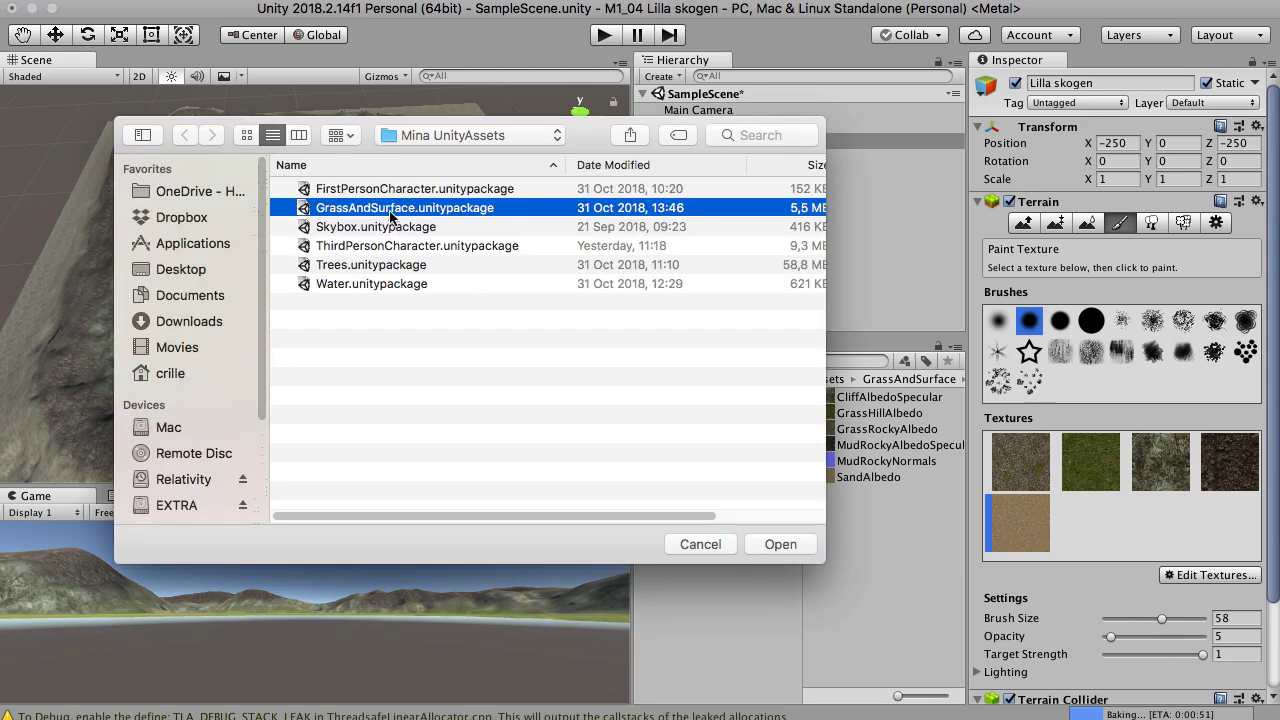
pyautogui.click(359, 188)
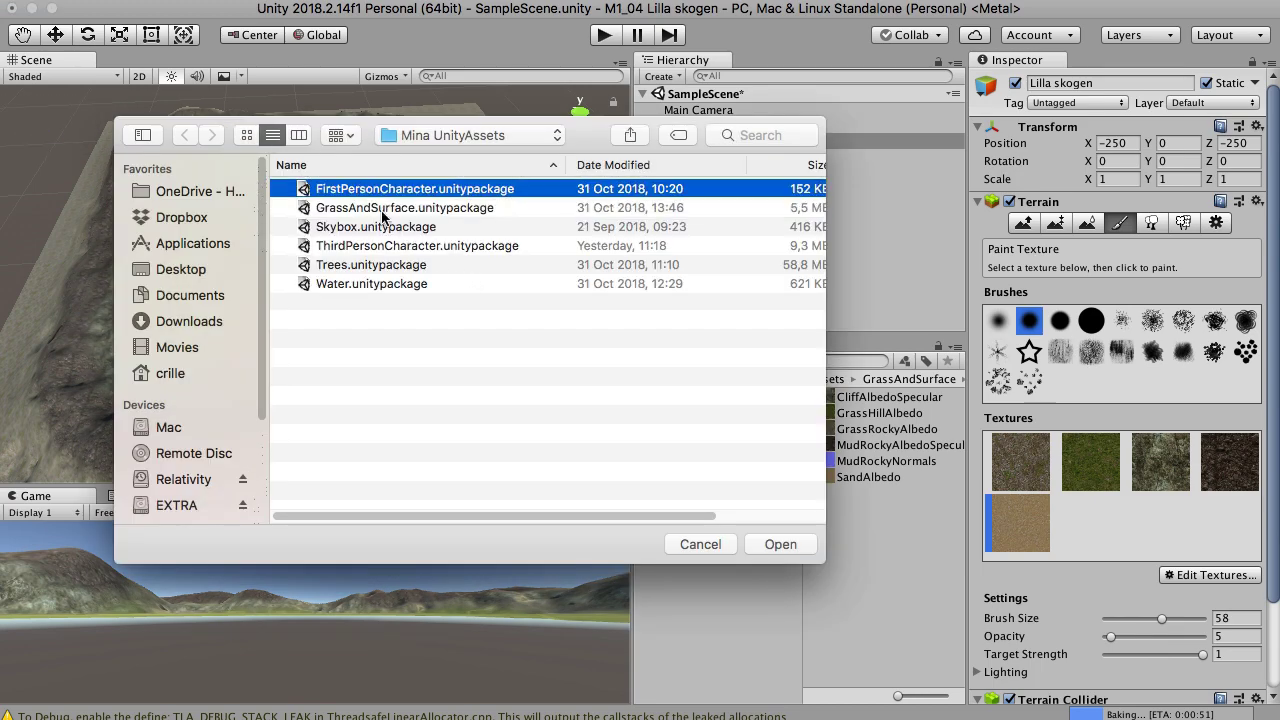
pyautogui.click(792, 545)
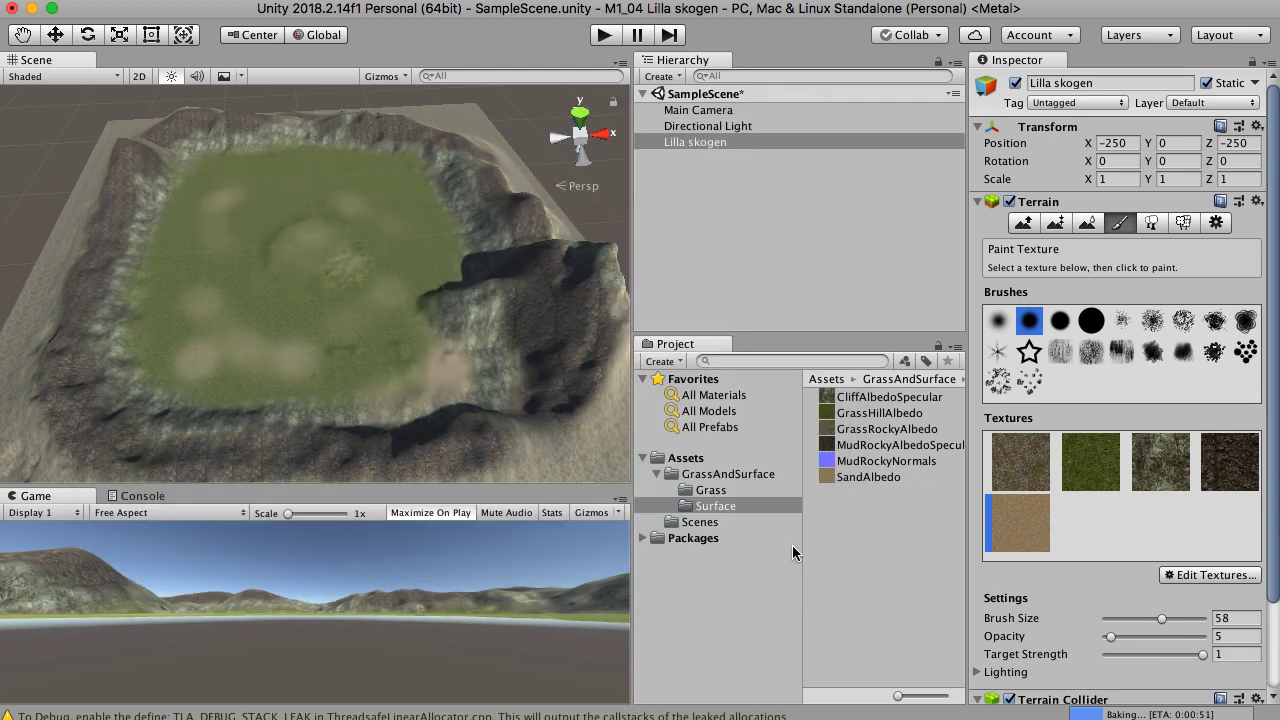
pyautogui.click(697, 427)
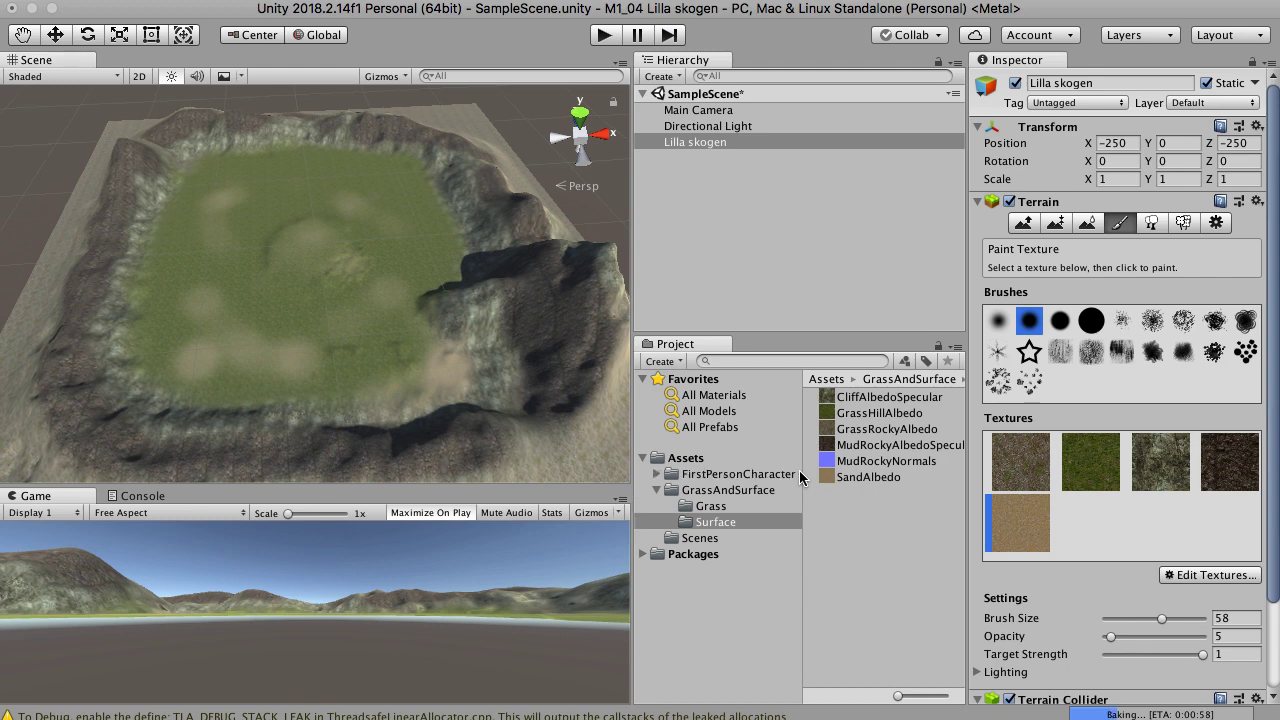
pyautogui.click(657, 490)
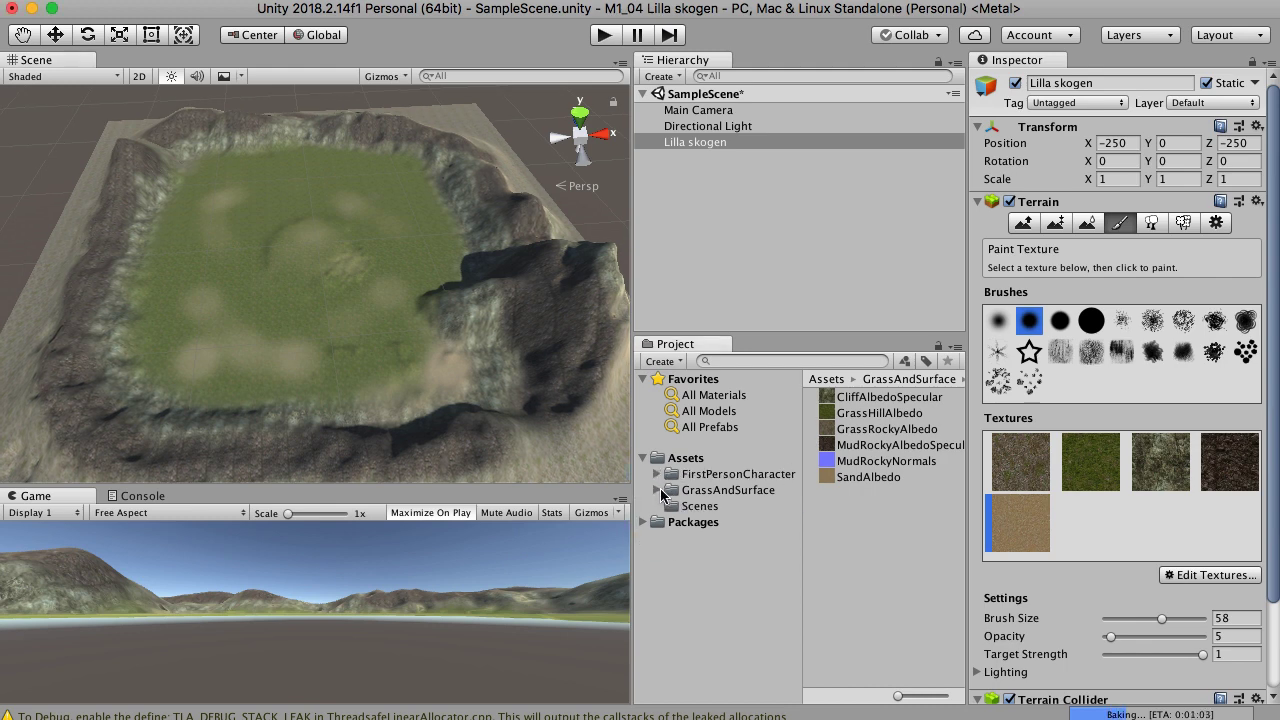
pyautogui.click(657, 474)
# Step: Delete the Main Camera and place the FPSController prefab at the near end of the grass plain
pyautogui.click(706, 110)
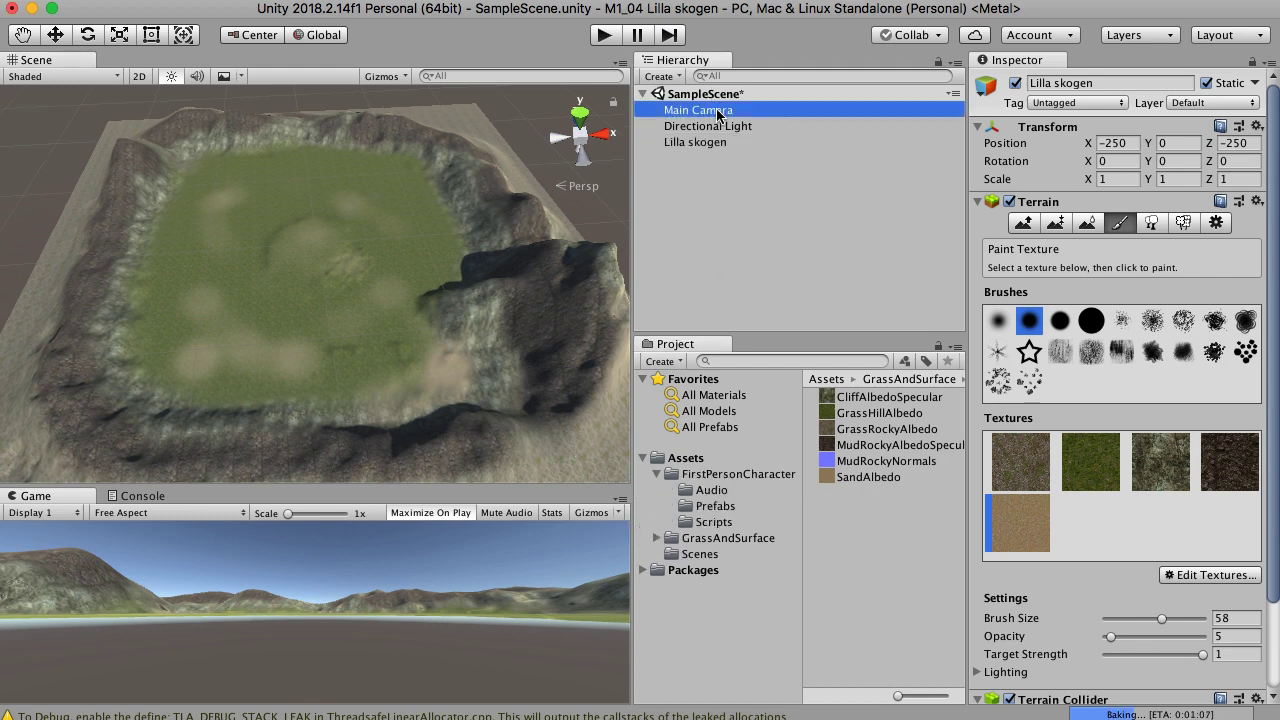
pyautogui.rightClick(699, 117)
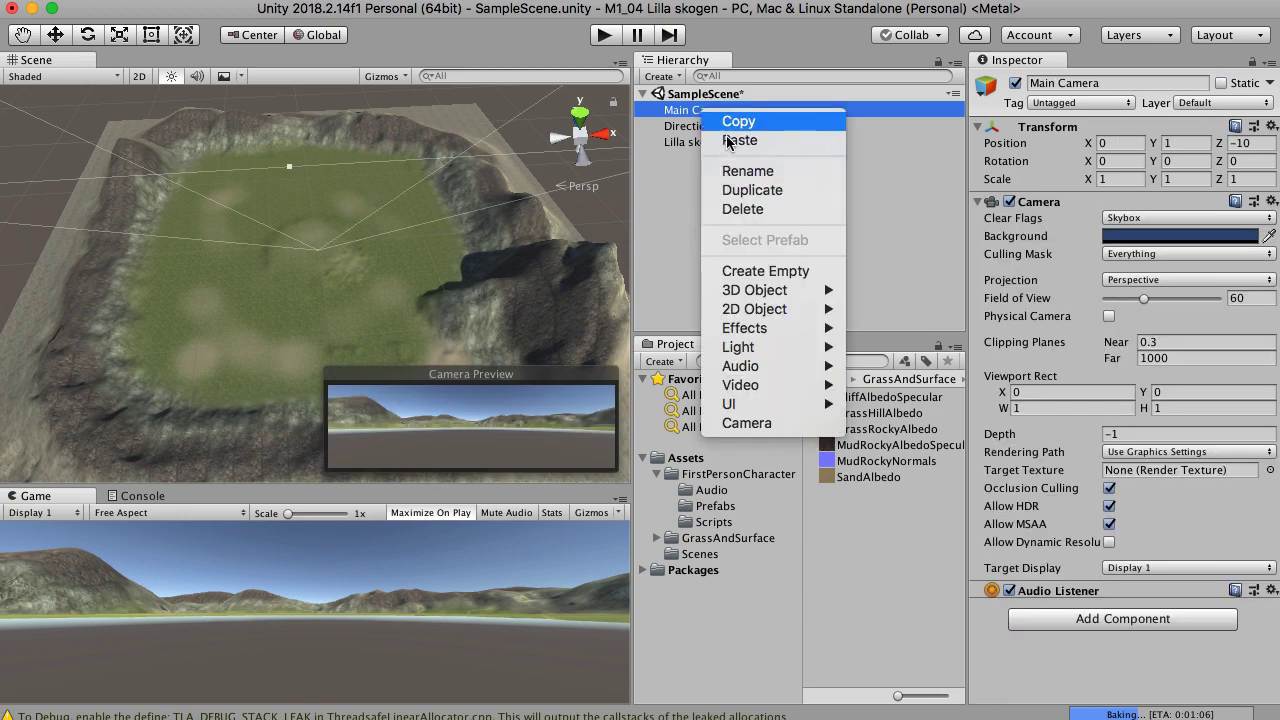
pyautogui.click(742, 209)
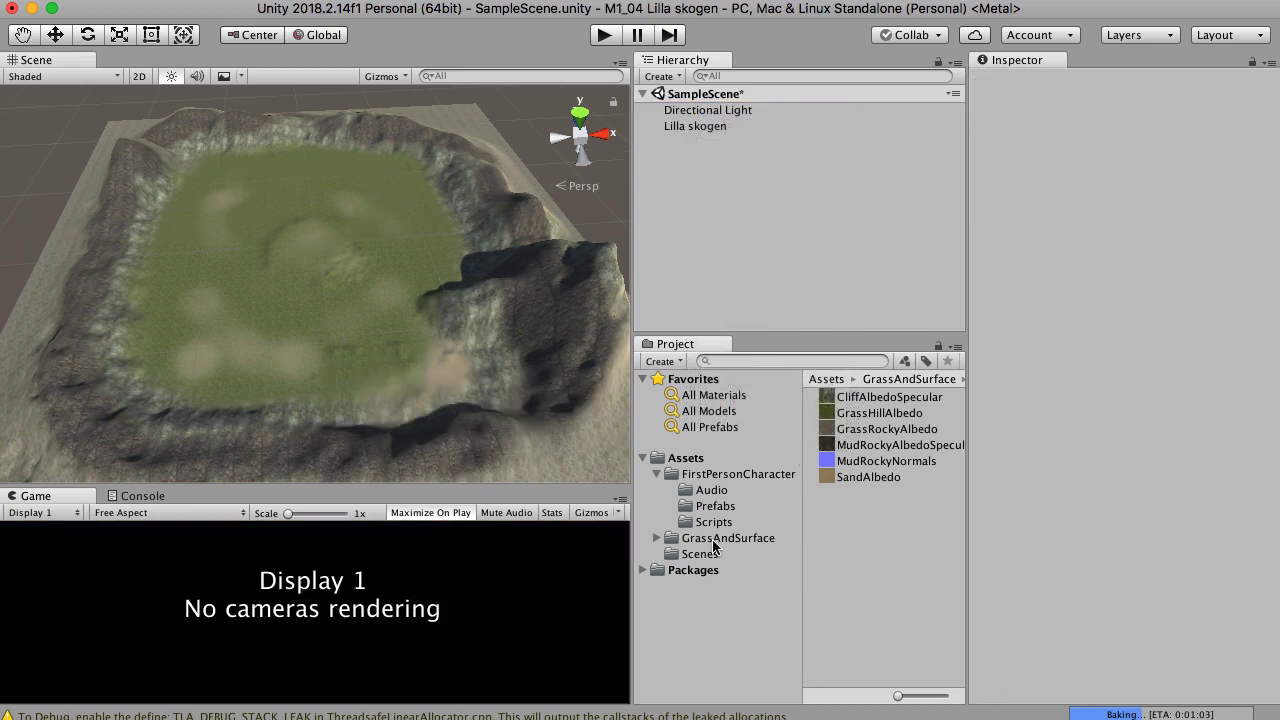
pyautogui.click(725, 508)
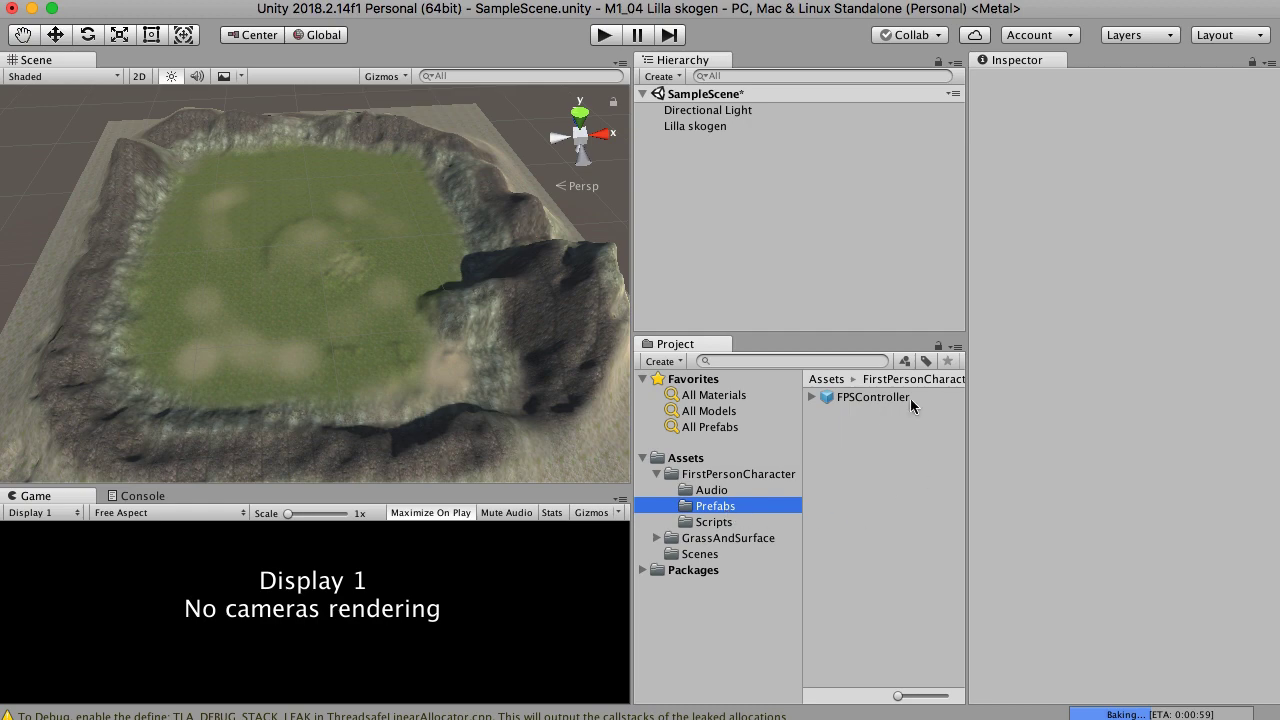
pyautogui.moveTo(883, 400); pyautogui.dragTo(355, 379)
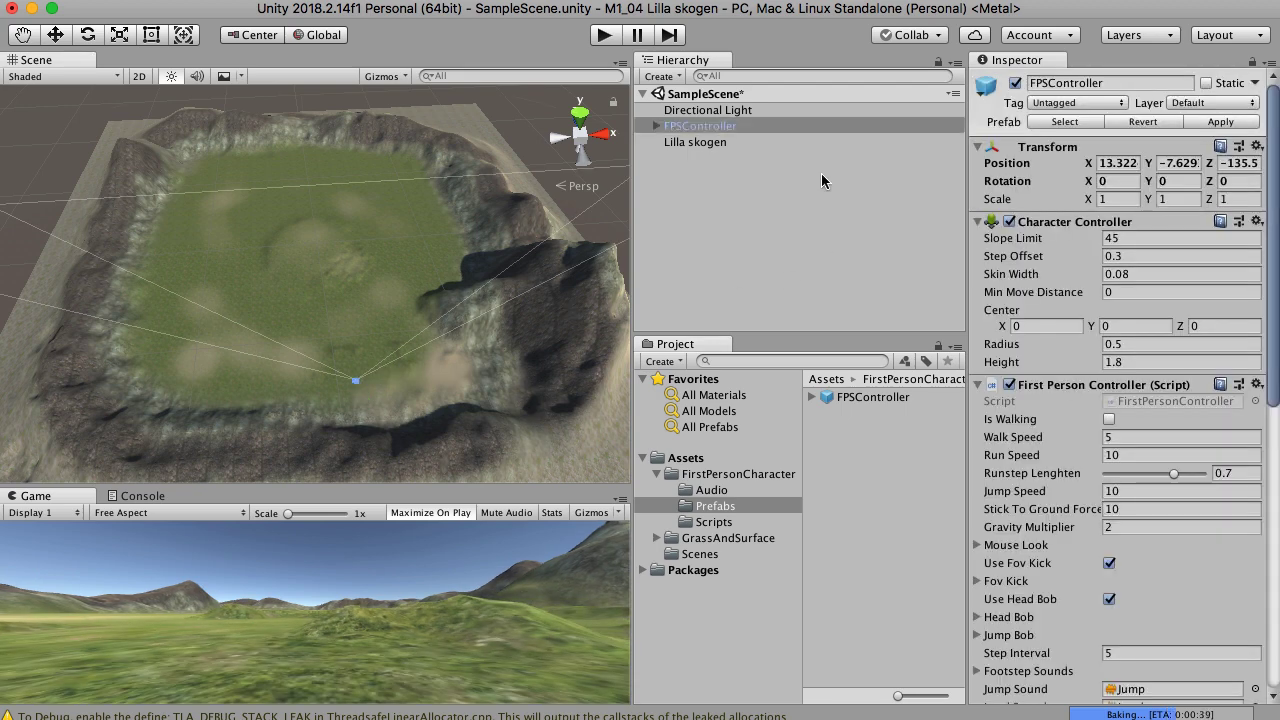
# Step: Raise the FPSController above the ground with the Move tool, to a Y position of about 1.38
pyautogui.click(734, 128)
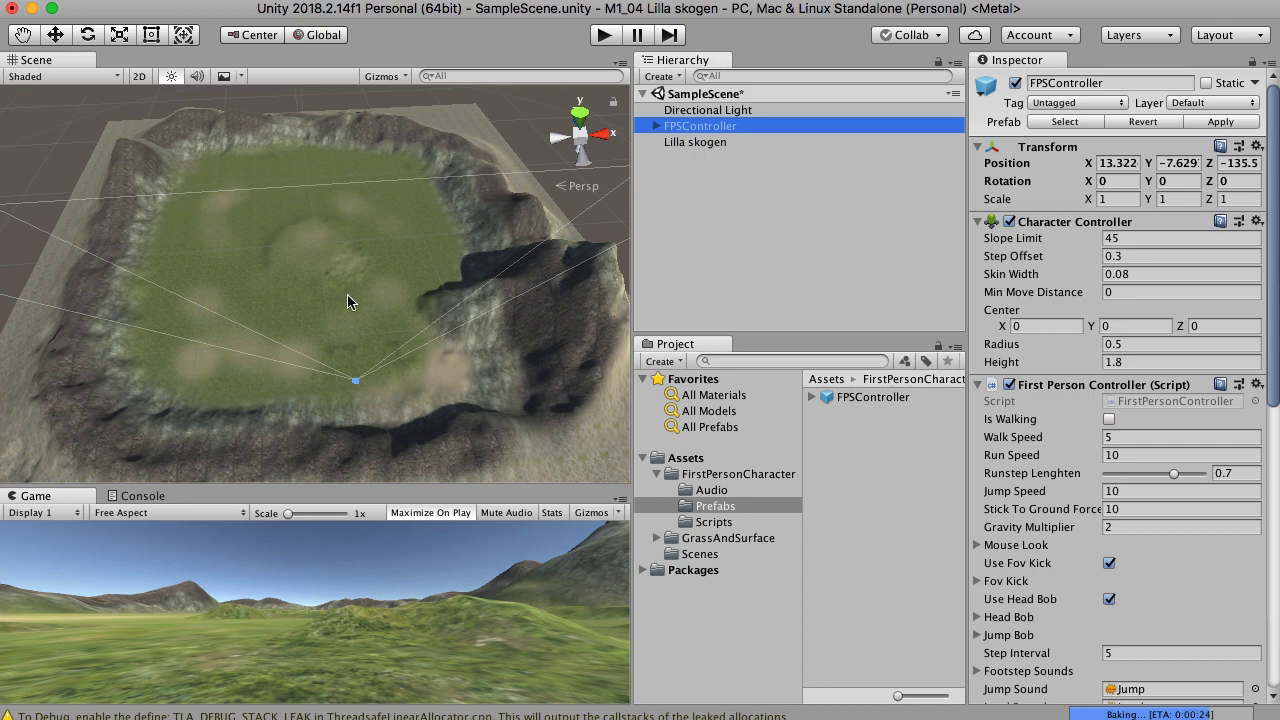
pyautogui.press('f')
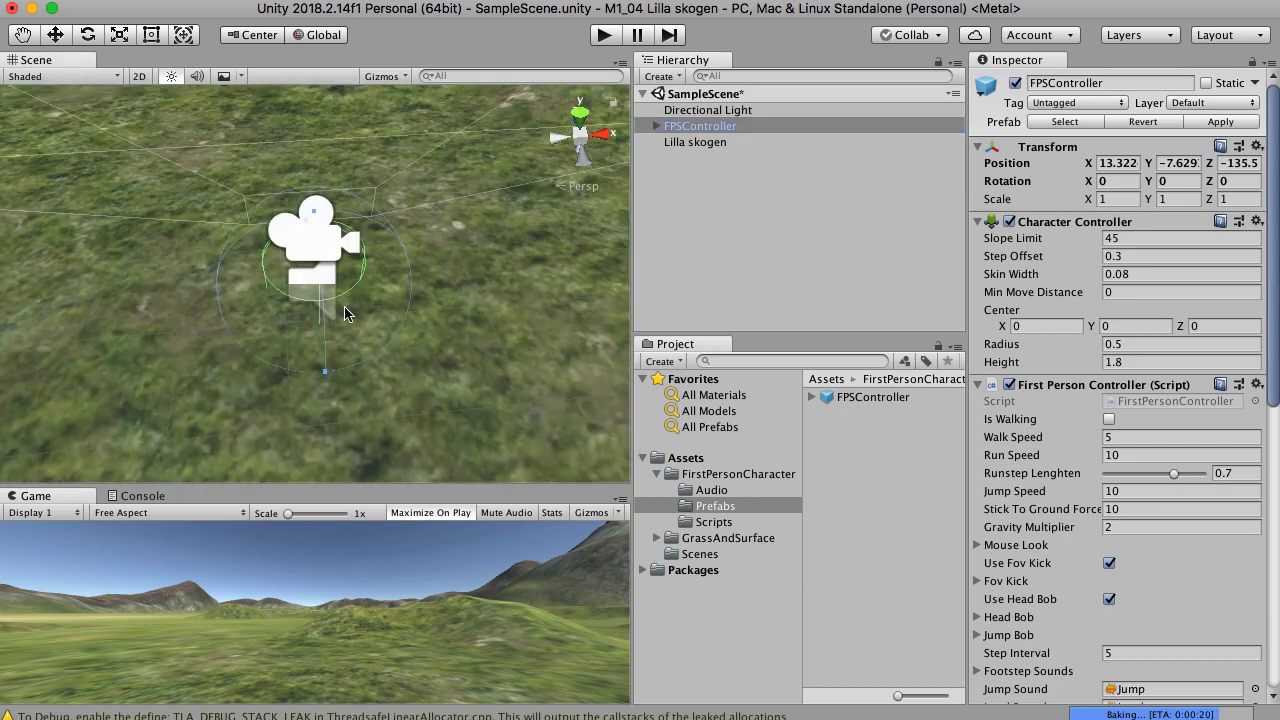
pyautogui.moveTo(303, 390); pyautogui.dragTo(306, 355, button='right')
pyautogui.moveTo(306, 355); pyautogui.dragTo(373, 170)
pyautogui.moveTo(372, 170); pyautogui.dragTo(372, 170, button='middle')
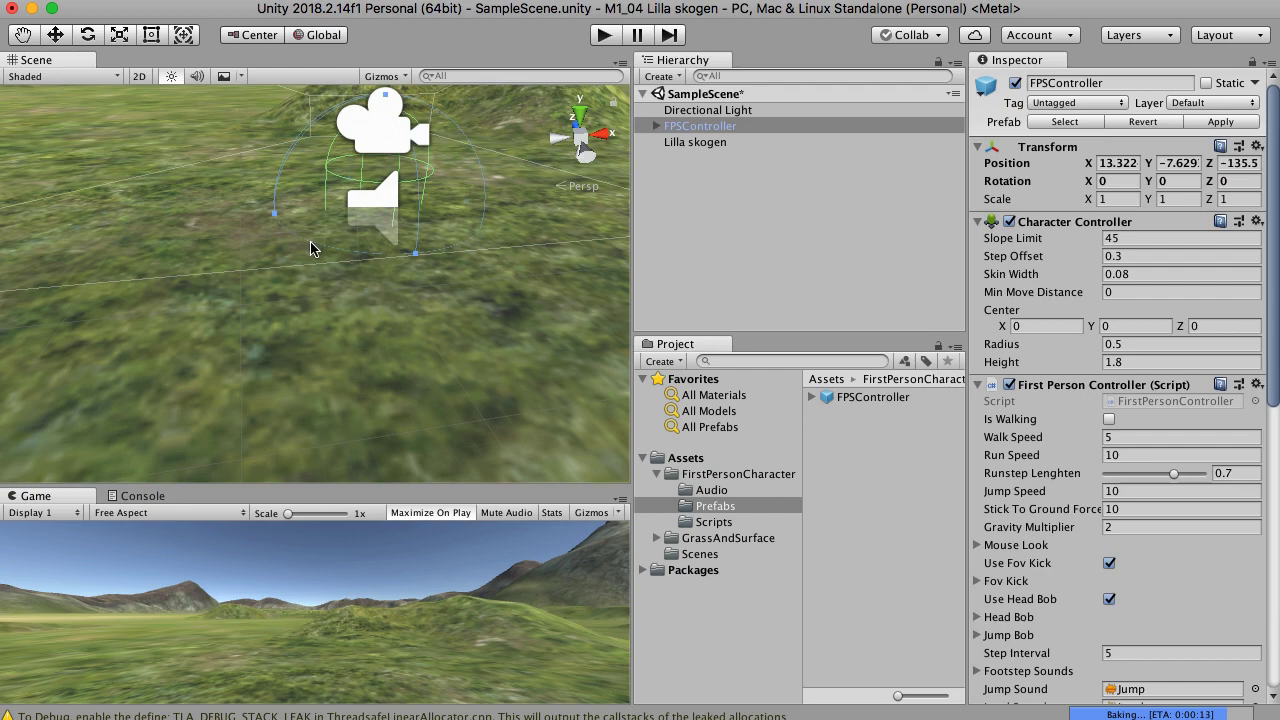
pyautogui.scroll(-2, 310, 252)
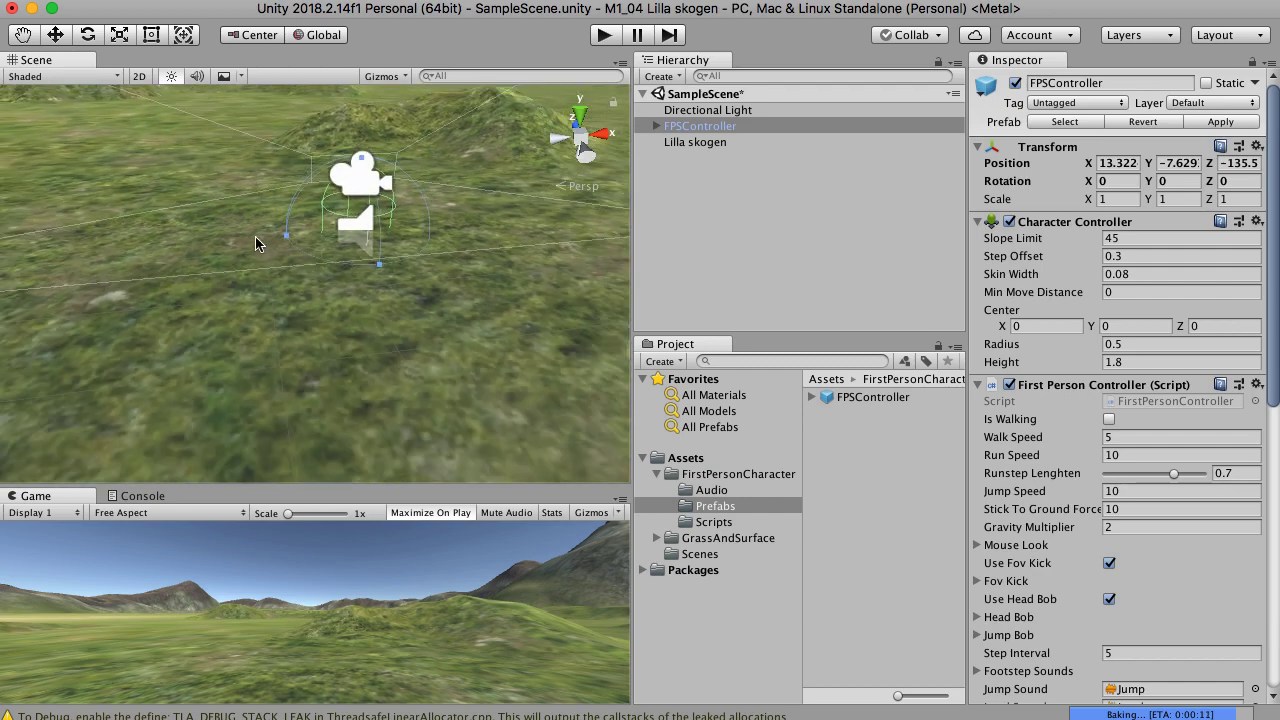
pyautogui.moveTo(255, 236); pyautogui.dragTo(254, 271, button='middle')
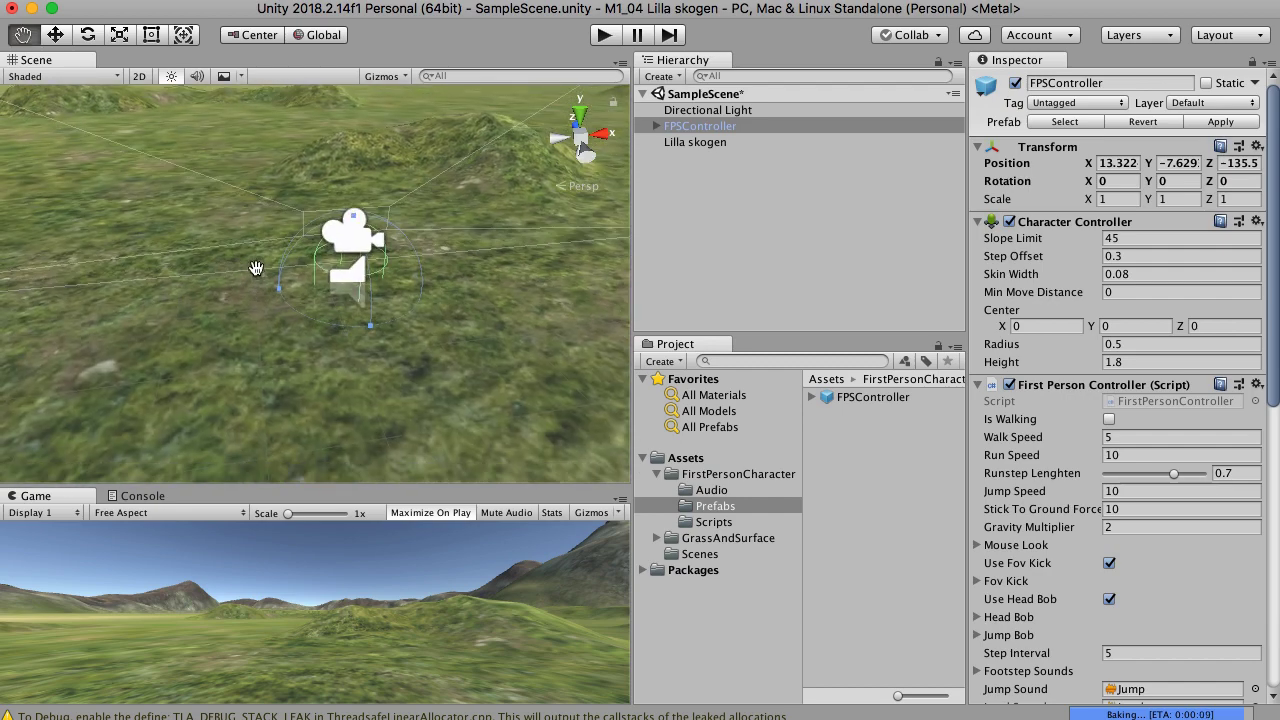
pyautogui.moveTo(264, 298); pyautogui.dragTo(285, 257, button='right')
pyautogui.moveTo(266, 294); pyautogui.dragTo(281, 258, button='middle')
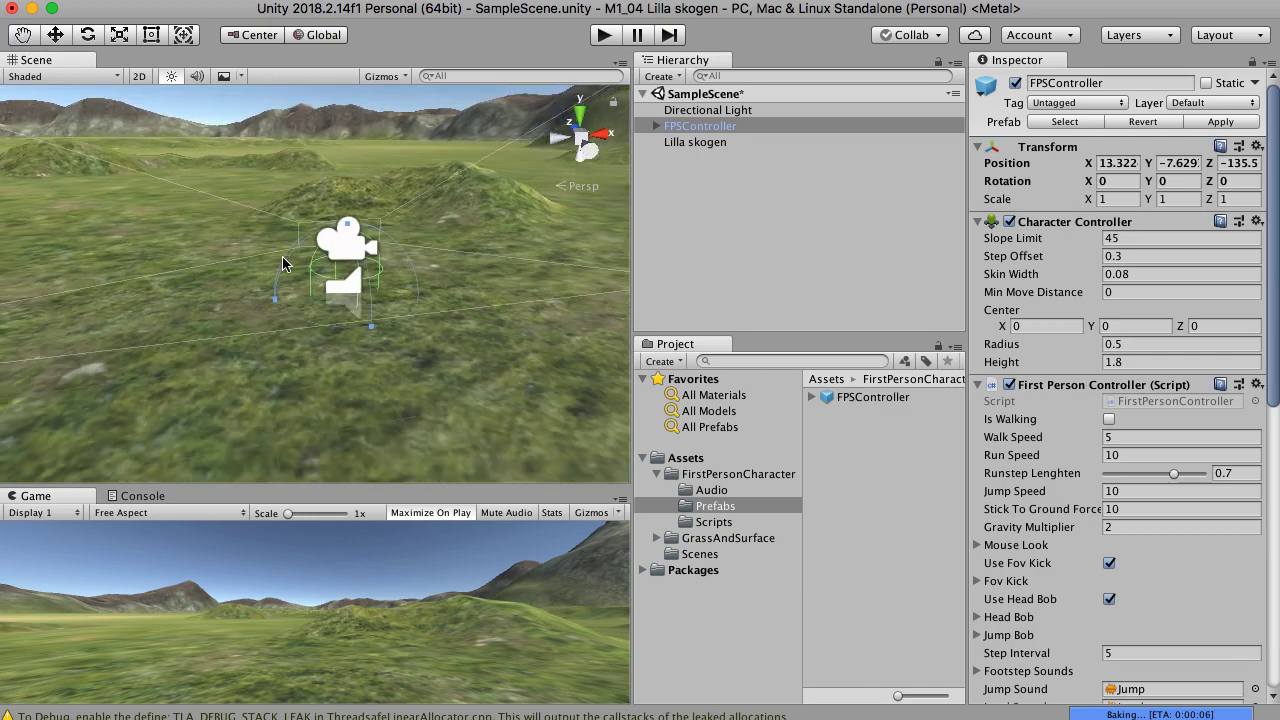
pyautogui.click(55, 34)
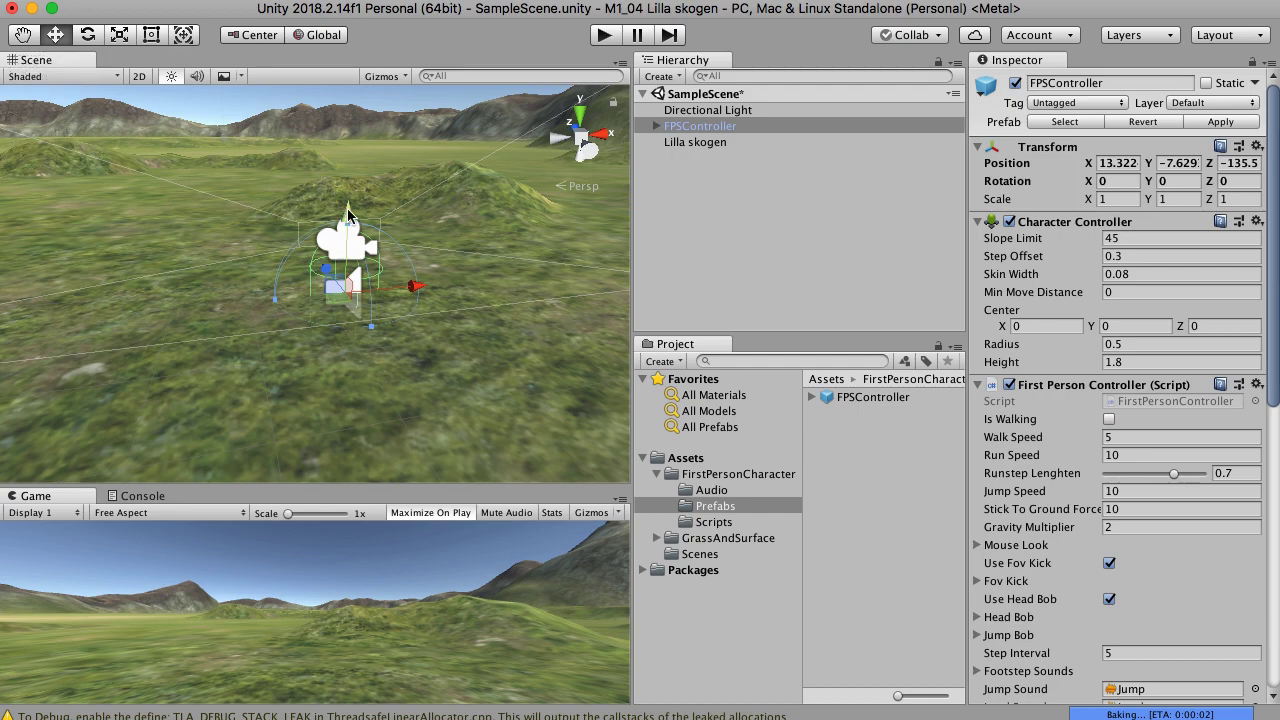
pyautogui.moveTo(347, 208); pyautogui.dragTo(346, 133)
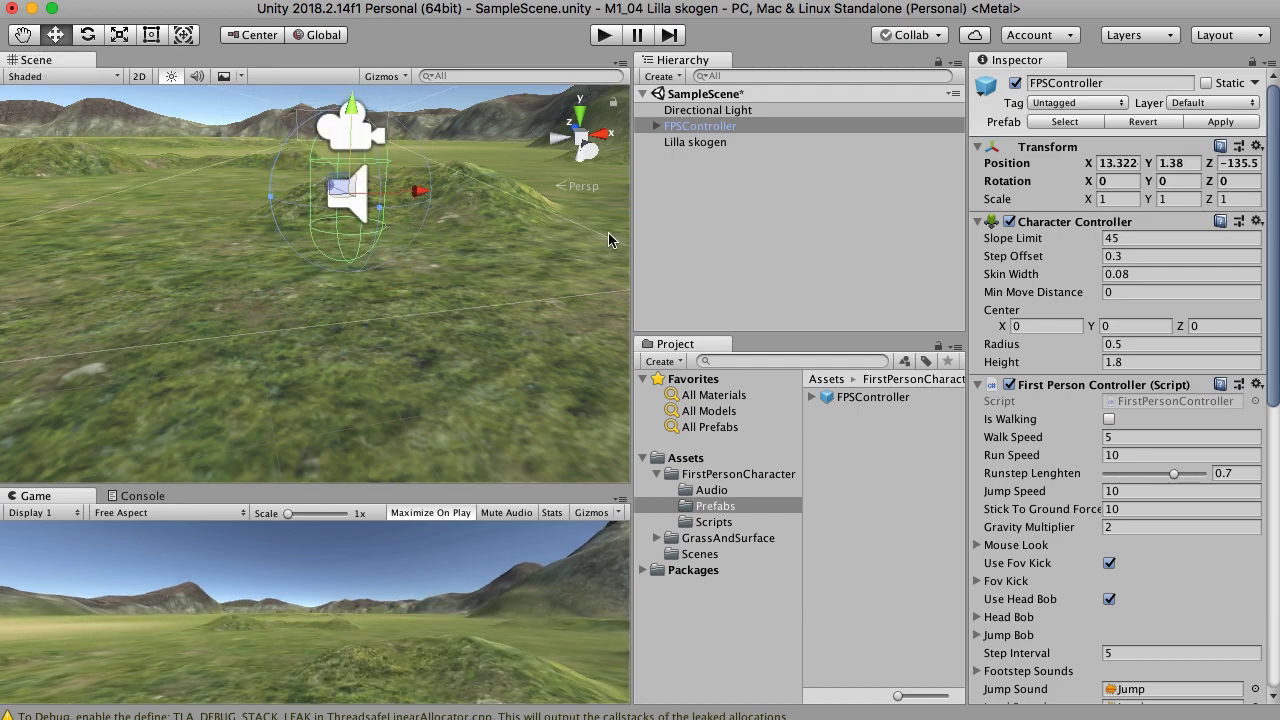
# Step: Play-test the scene with the first-person controller and stop the game
pyautogui.click(606, 35)
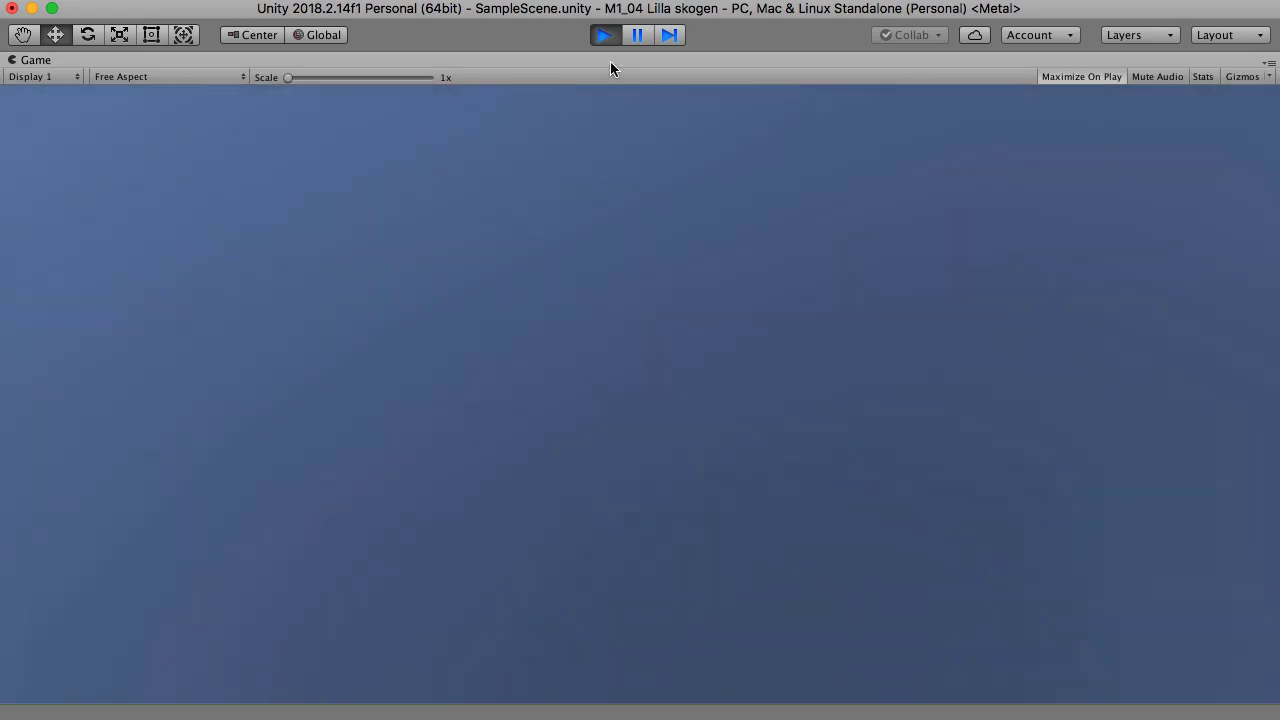
pyautogui.click(603, 37)
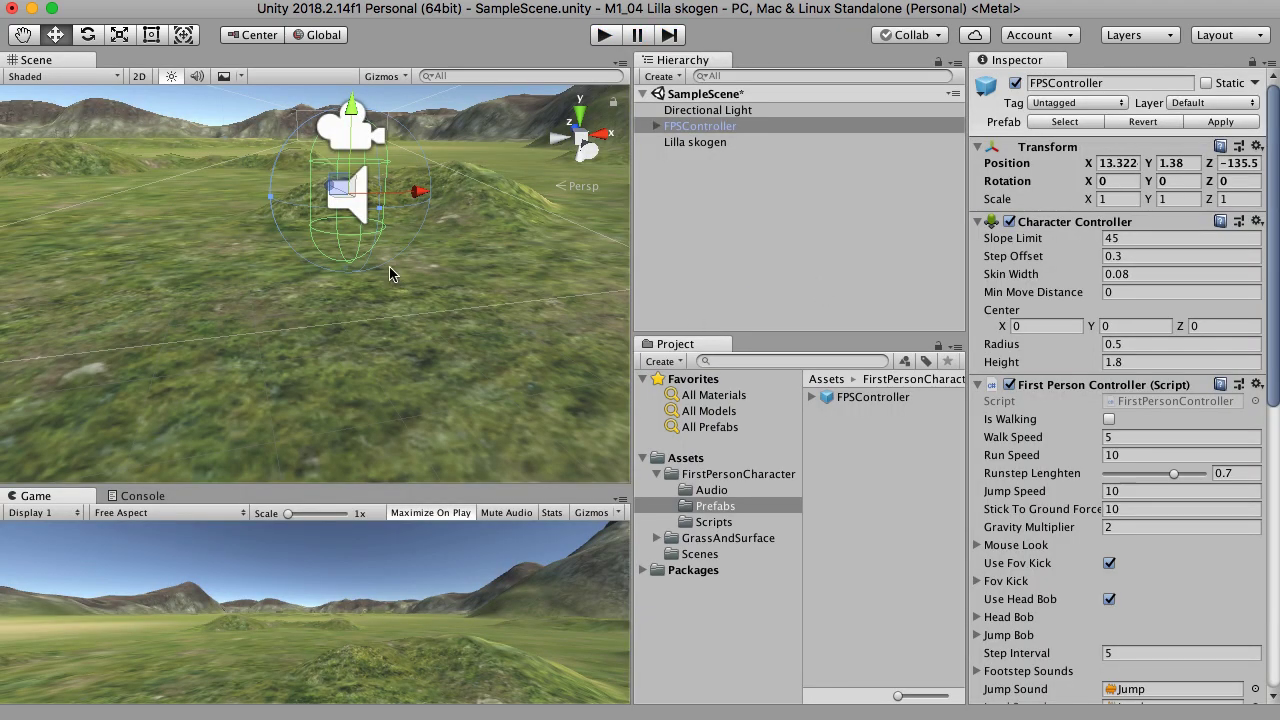
pyautogui.scroll(-5, 392, 280)
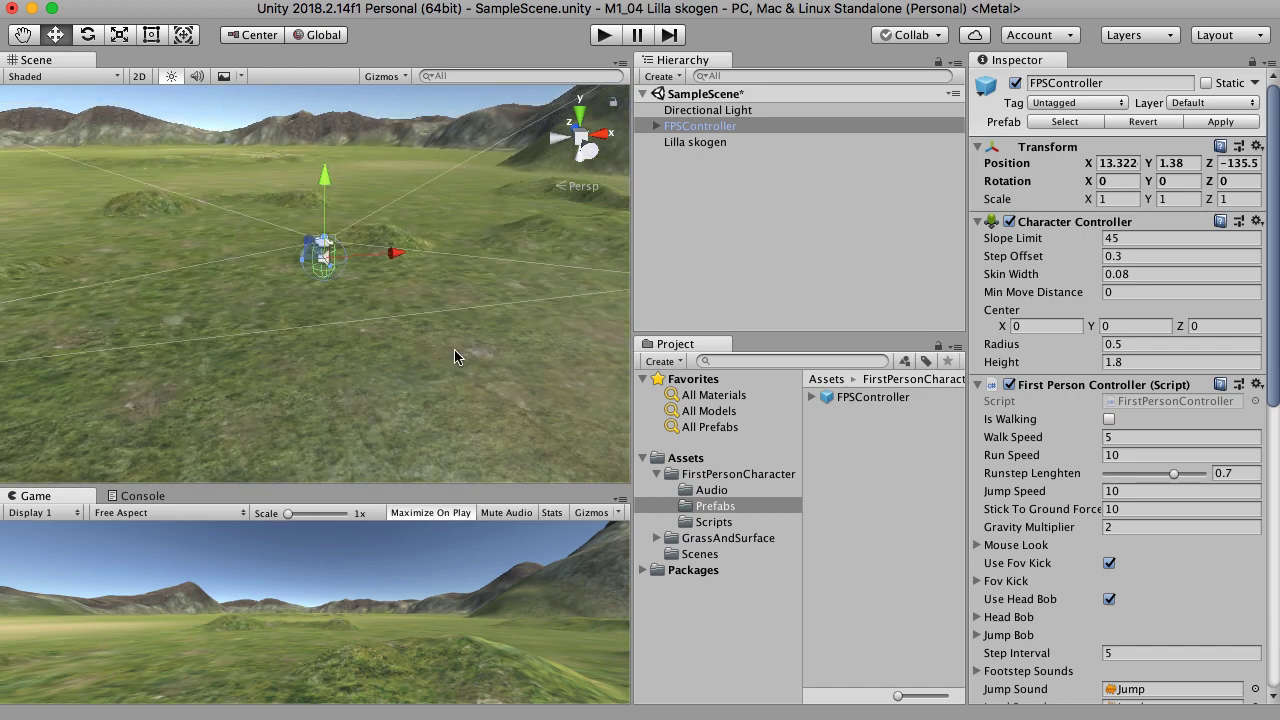
pyautogui.moveTo(290, 345); pyautogui.dragTo(347, 332, button='middle')
pyautogui.moveTo(347, 332); pyautogui.dragTo(623, 325, button='right')
pyautogui.moveTo(374, 360); pyautogui.dragTo(126, 386, button='right')
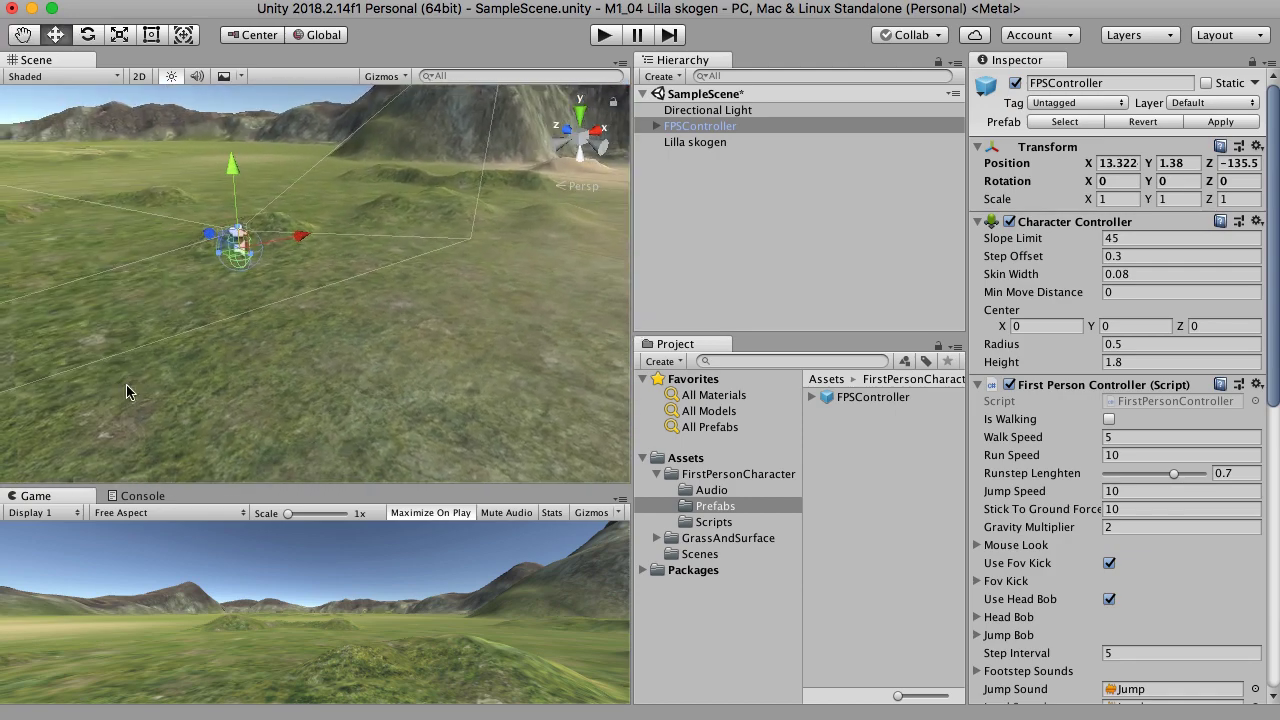
# Step: Start a new grass texture for painting details on the Lilla skogen terrain and assign GrassFrond01AlbedoAlpha as its detail texture
pyautogui.moveTo(359, 231); pyautogui.dragTo(376, 350, button='middle')
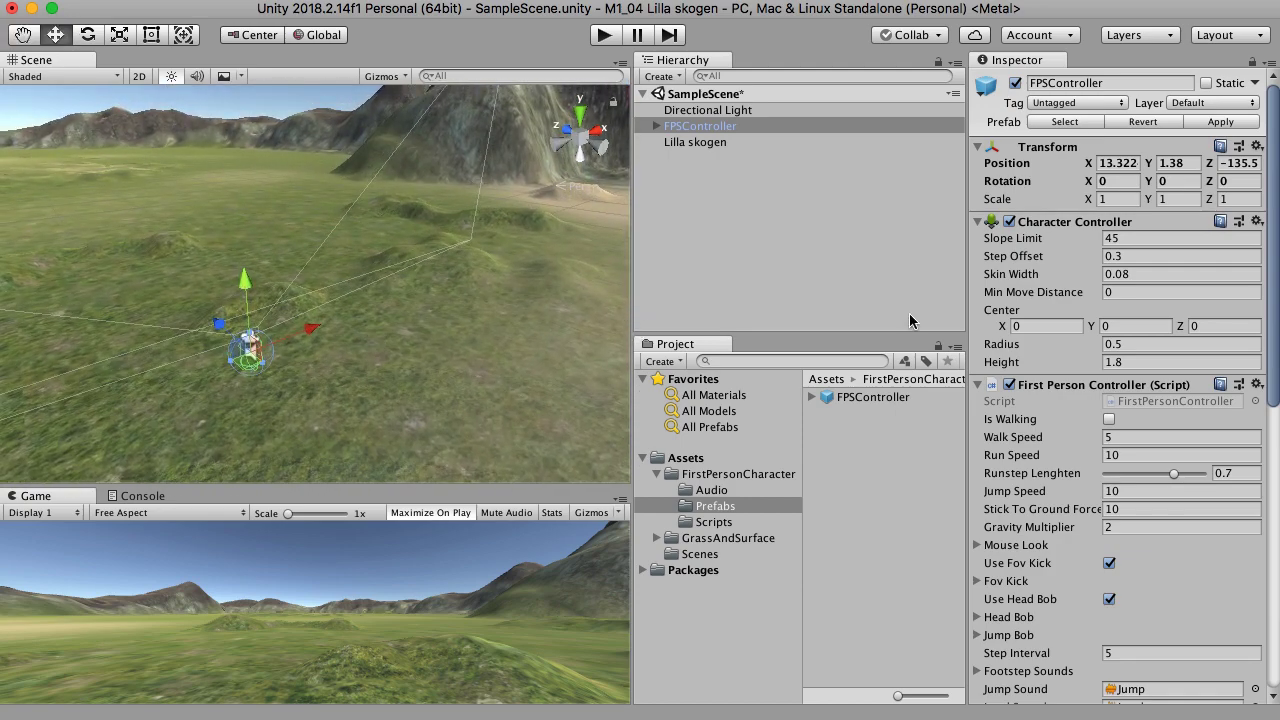
pyautogui.click(718, 143)
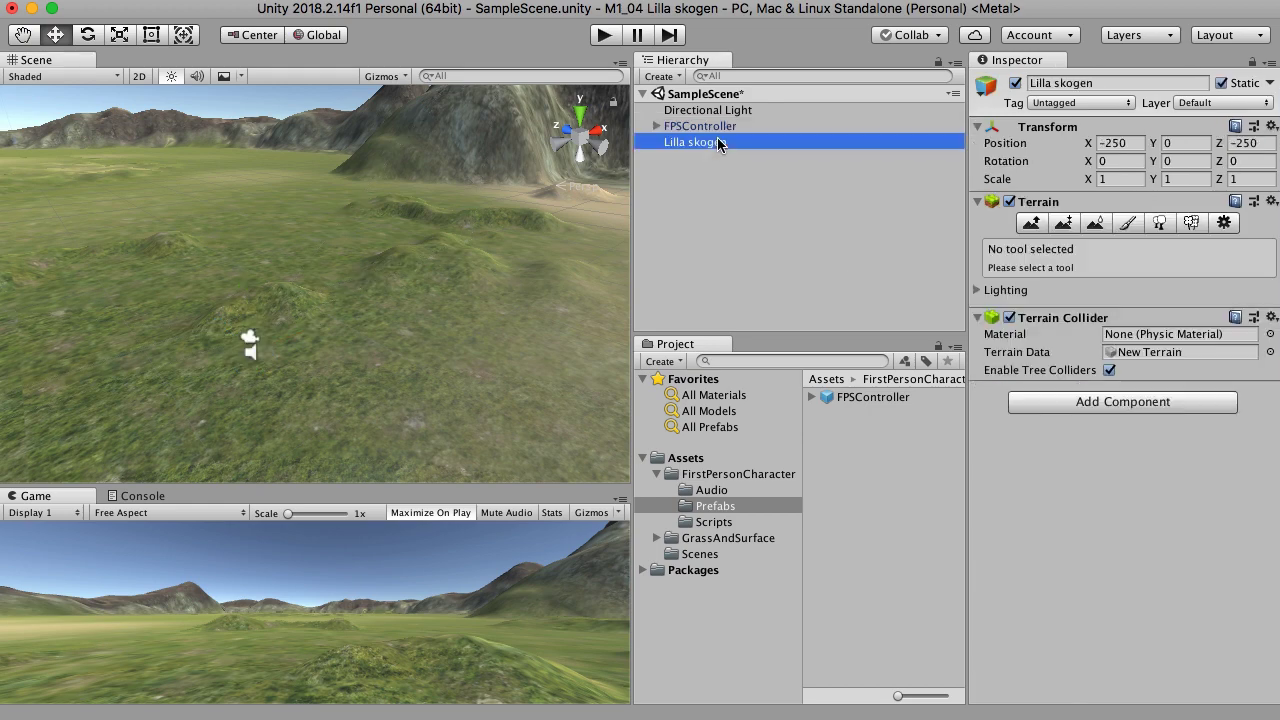
pyautogui.click(1160, 223)
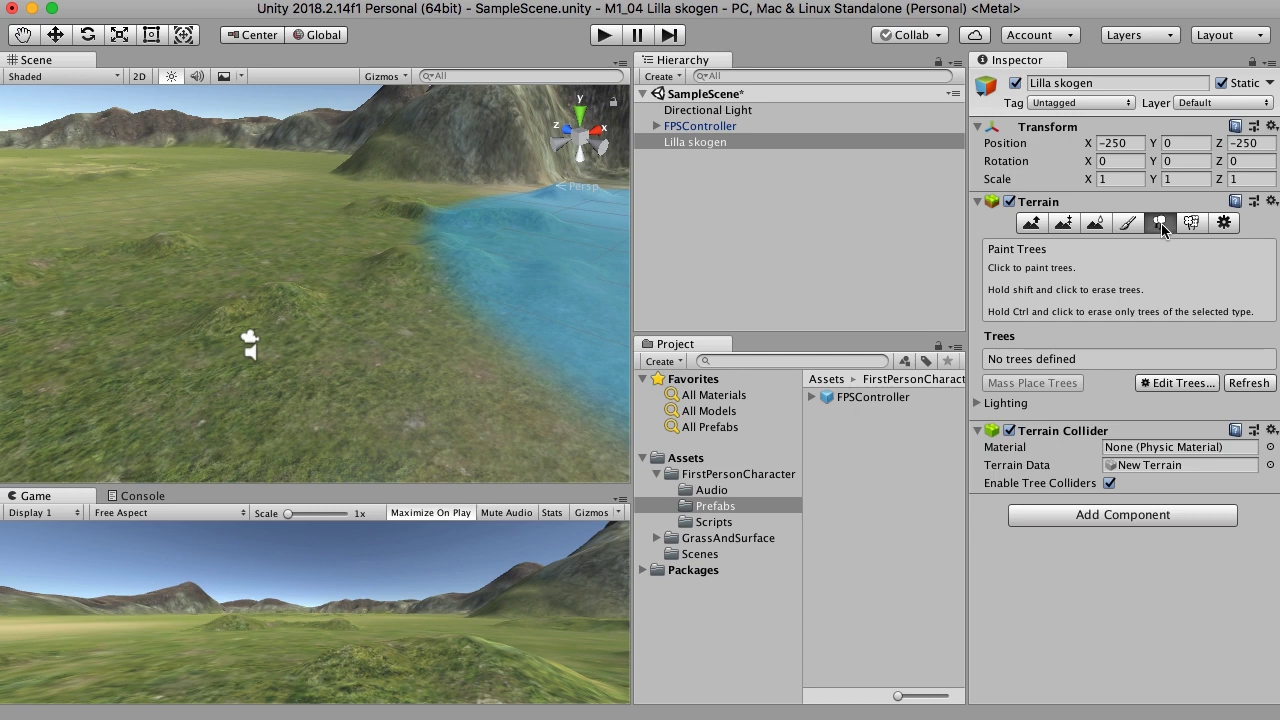
pyautogui.click(1203, 225)
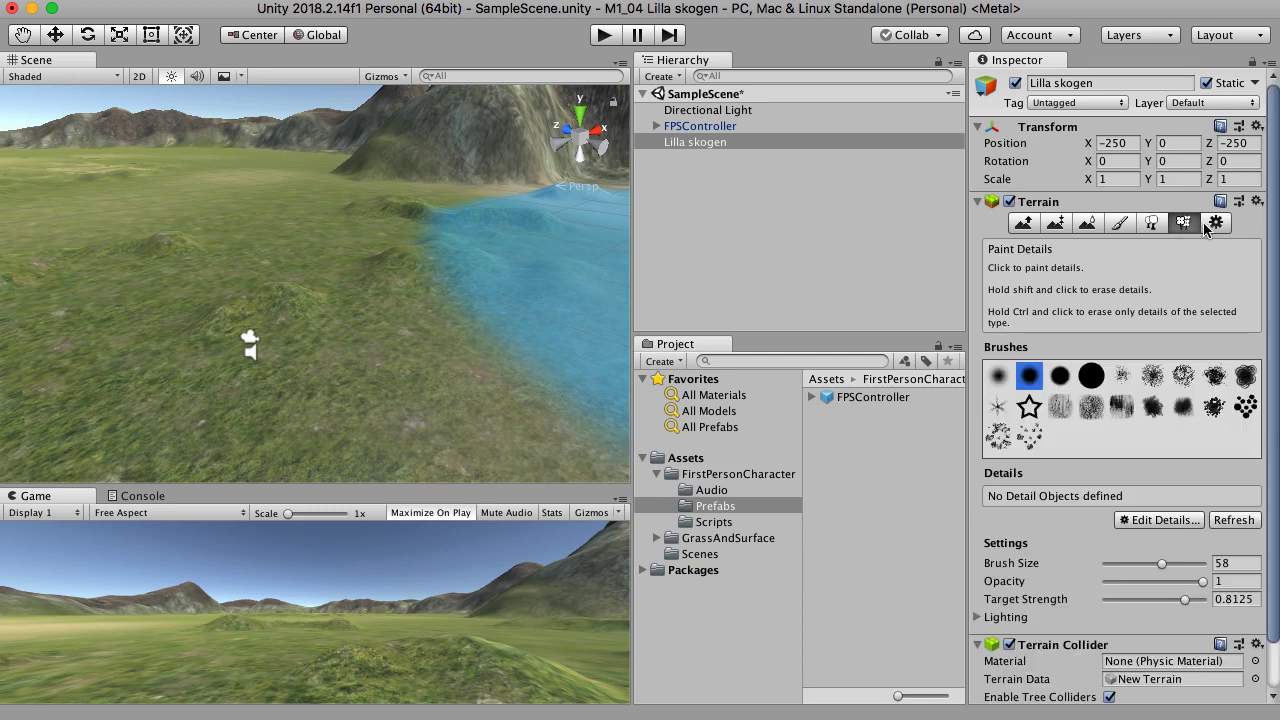
pyautogui.click(1183, 524)
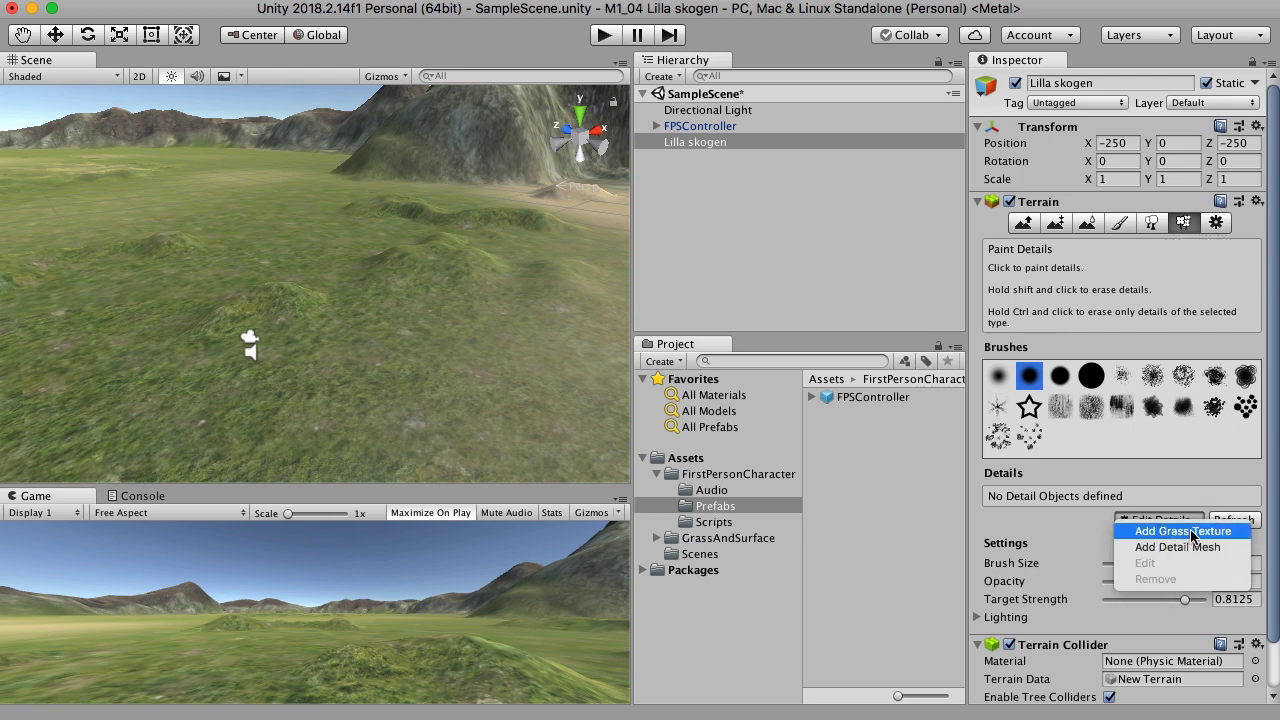
pyautogui.click(1190, 531)
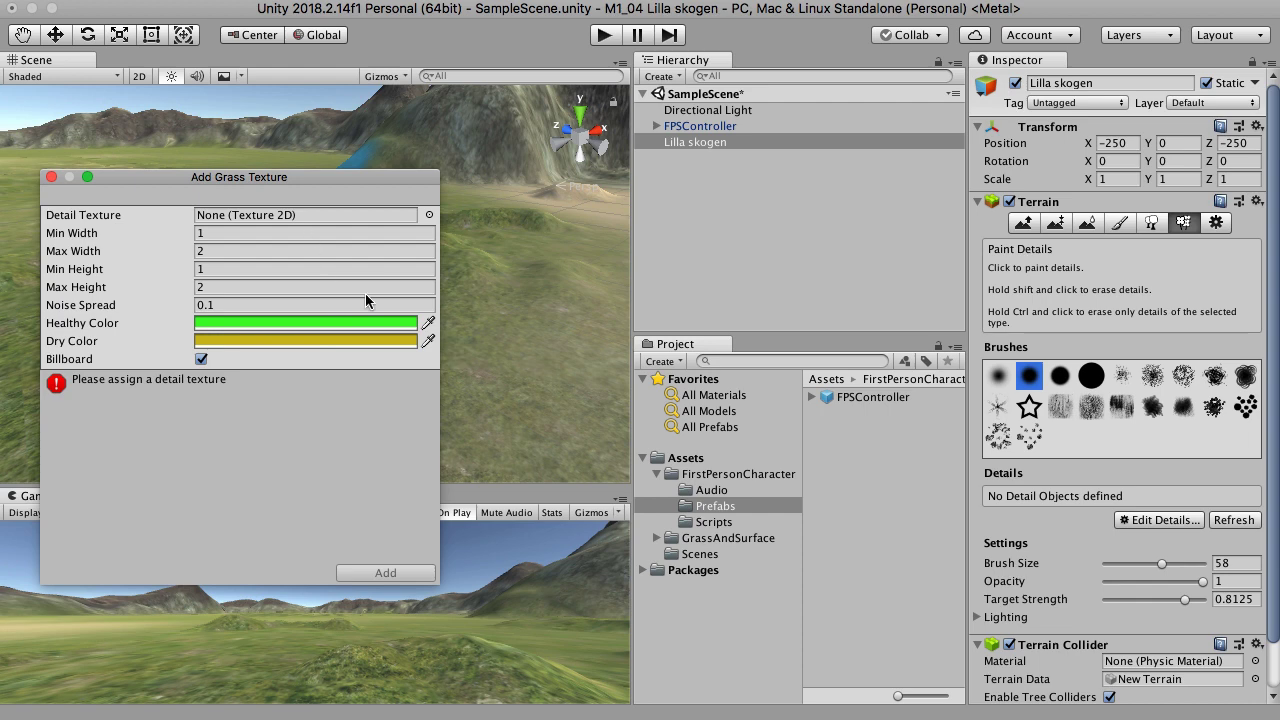
pyautogui.click(658, 539)
pyautogui.click(710, 554)
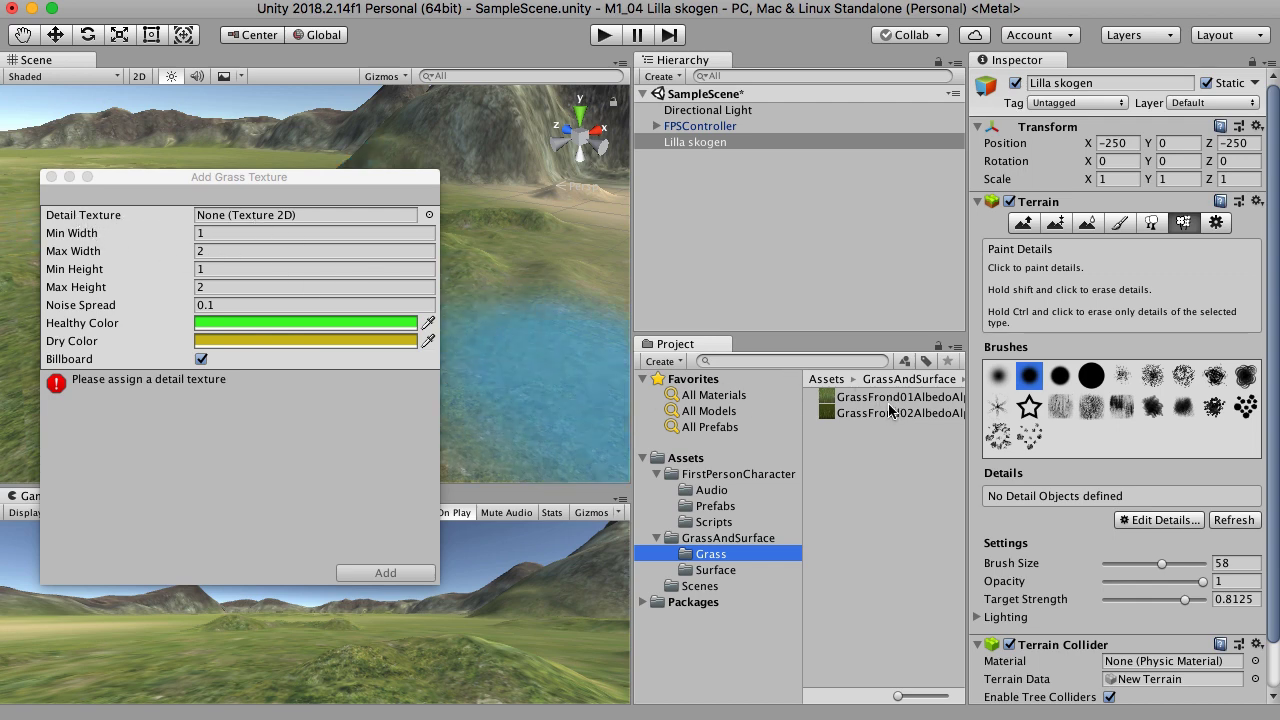
pyautogui.moveTo(889, 399); pyautogui.dragTo(241, 217)
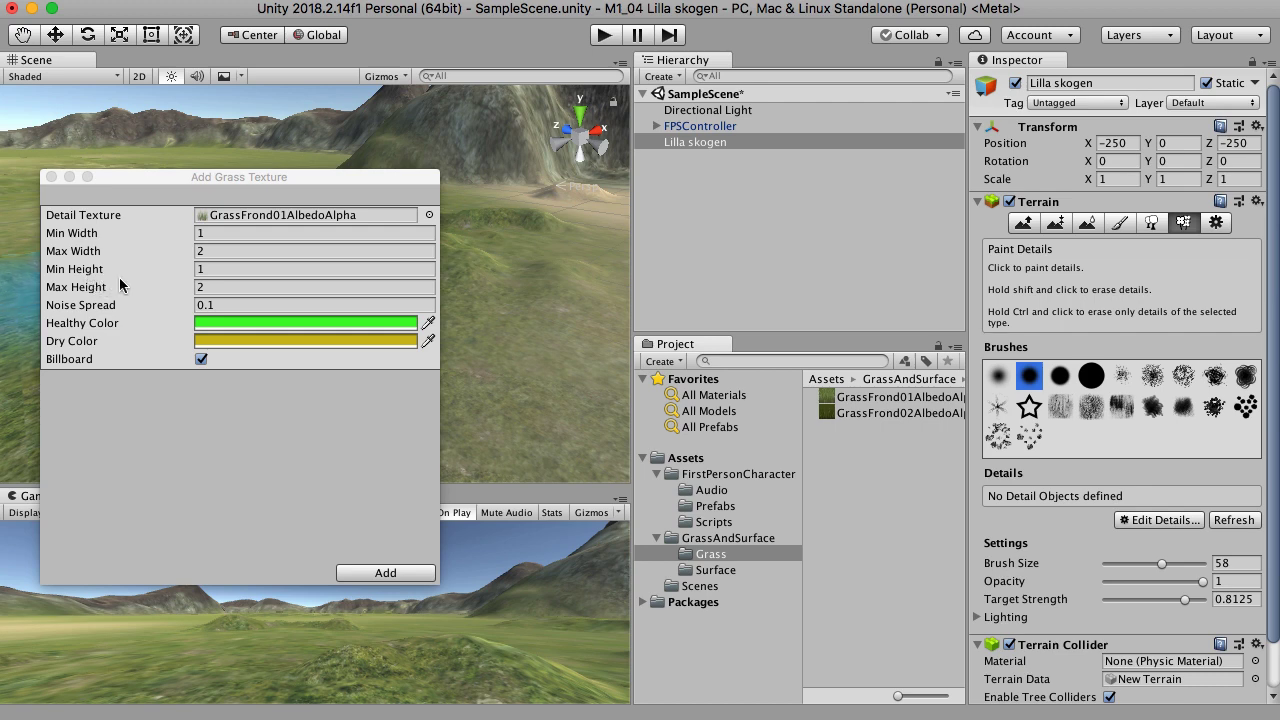
# Step: Set the grass texture's minimum height to 0.001 and maximum height to 0.05, and add it to the terrain details
pyautogui.click(207, 270)
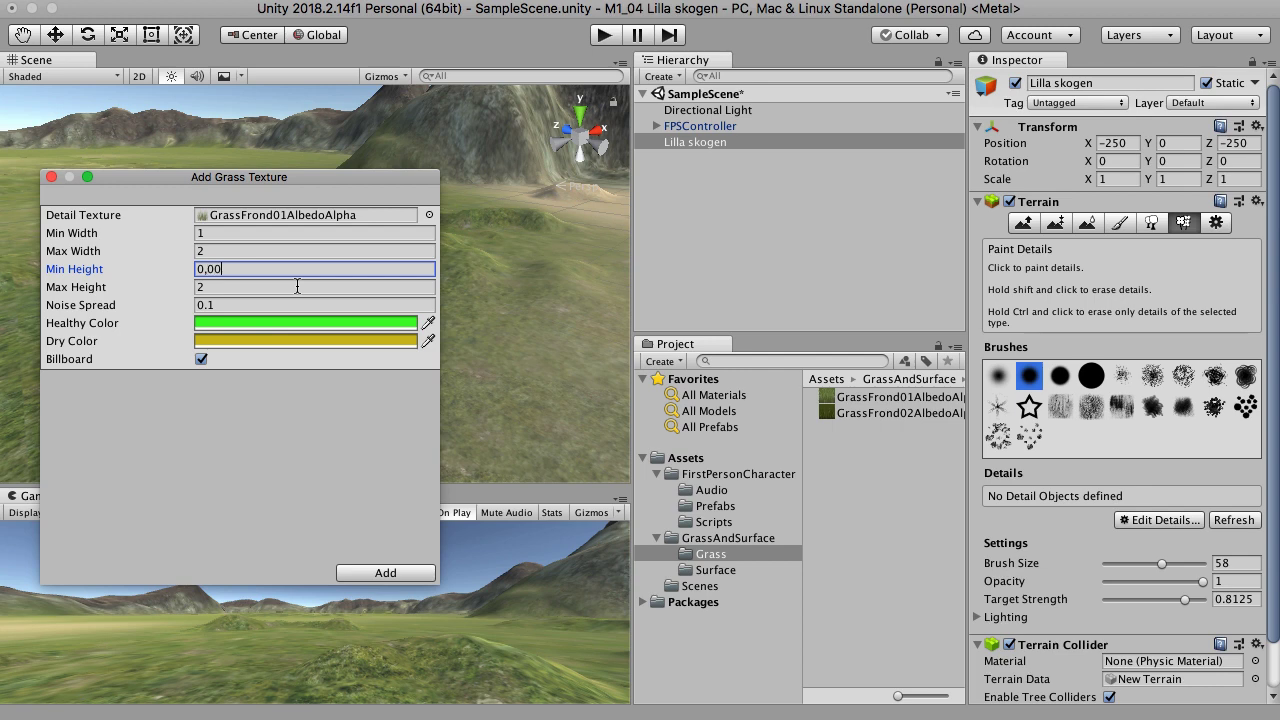
pyautogui.click(297, 287)
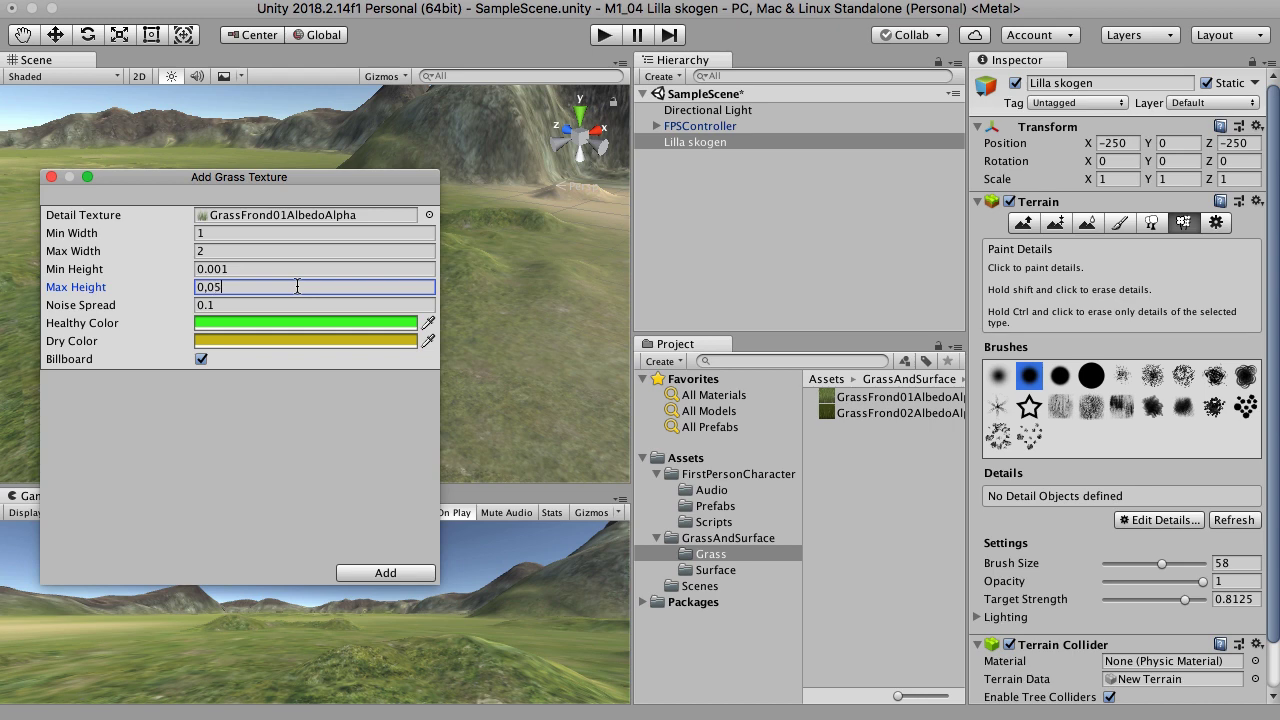
pyautogui.press('Tab')
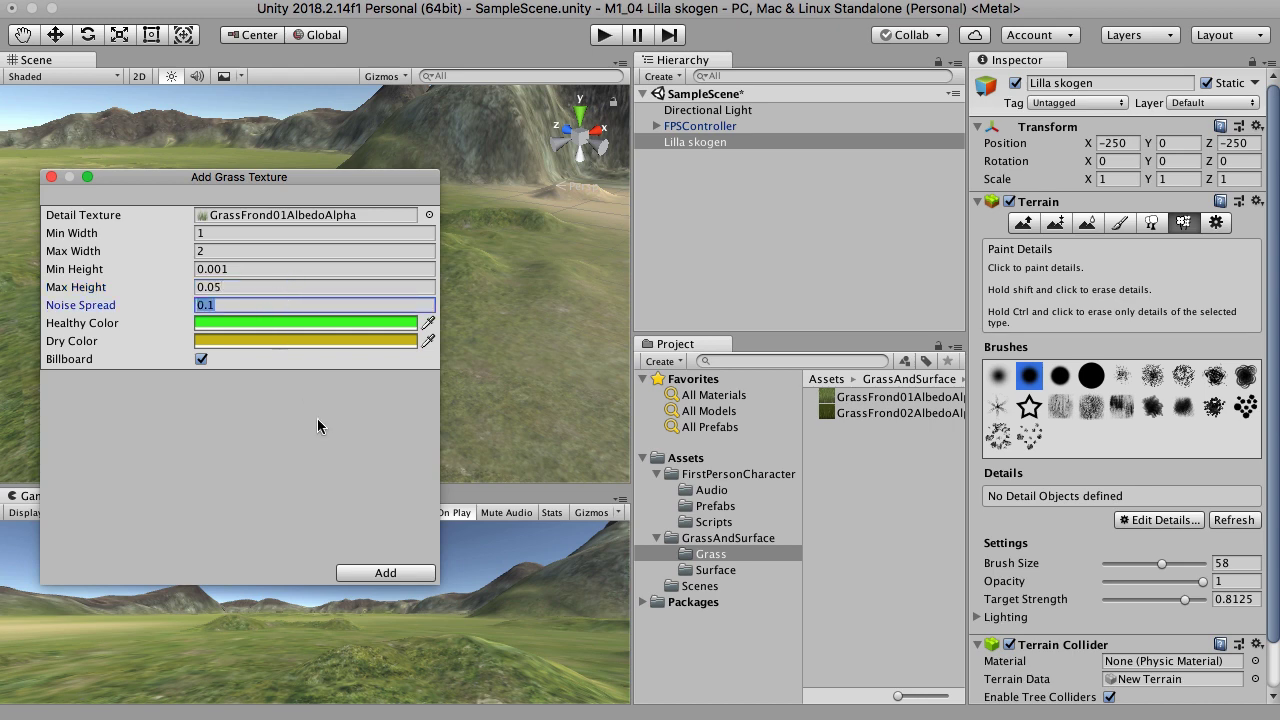
pyautogui.click(403, 576)
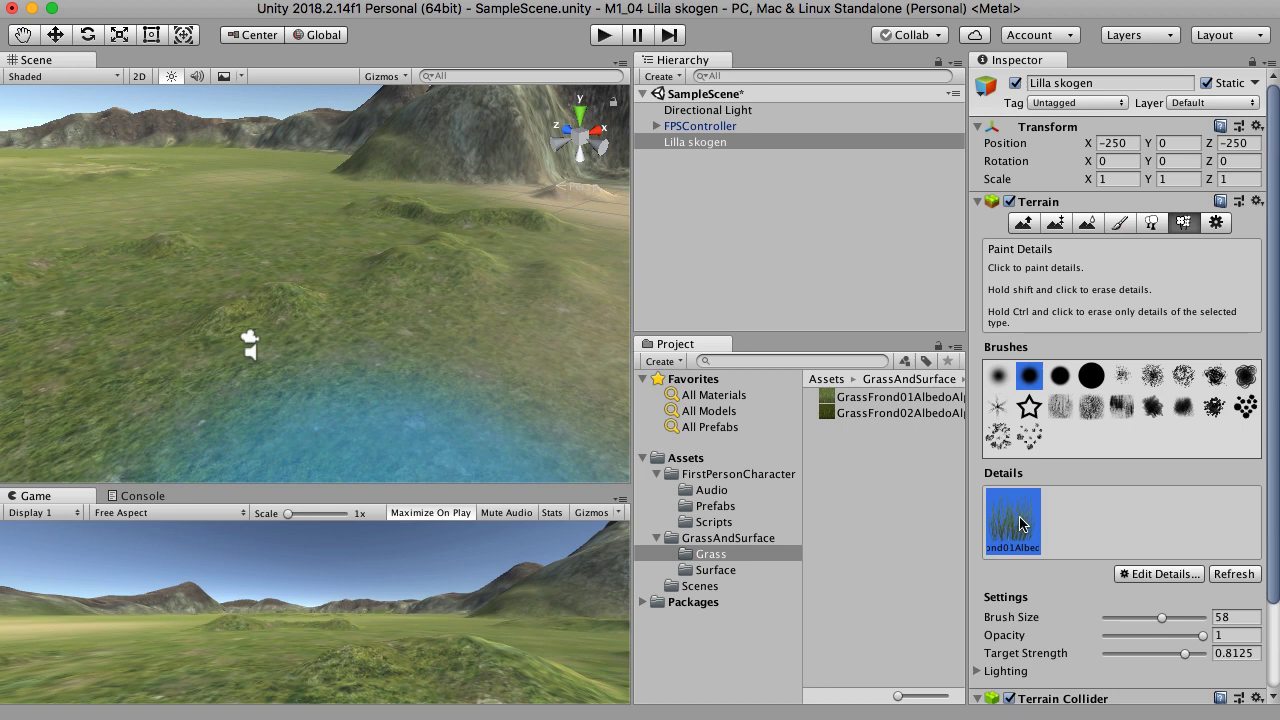
# Step: Set the detail brush opacity to 0.59 and paint the short grass on the plain around the FPSController
pyautogui.click(1163, 636)
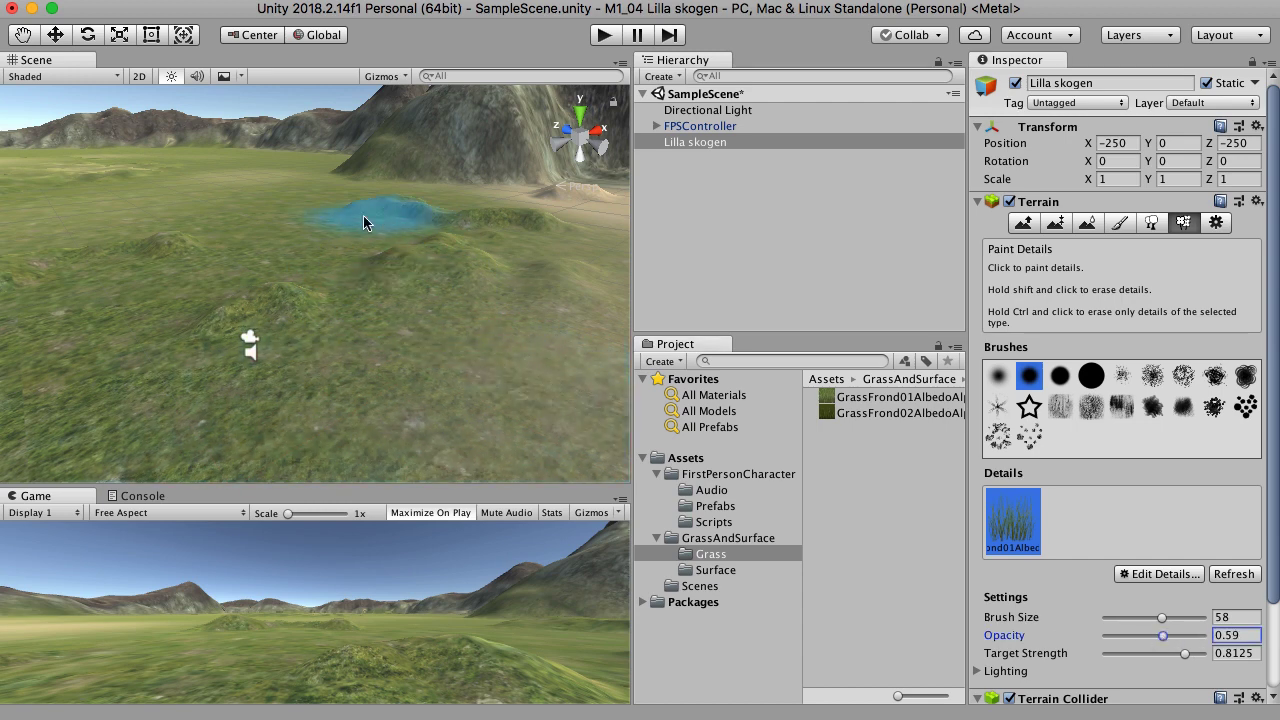
pyautogui.moveTo(366, 229)
pyautogui.mouseDown()
pyautogui.moveTo(328, 247)
pyautogui.moveTo(367, 225)
pyautogui.mouseUp()
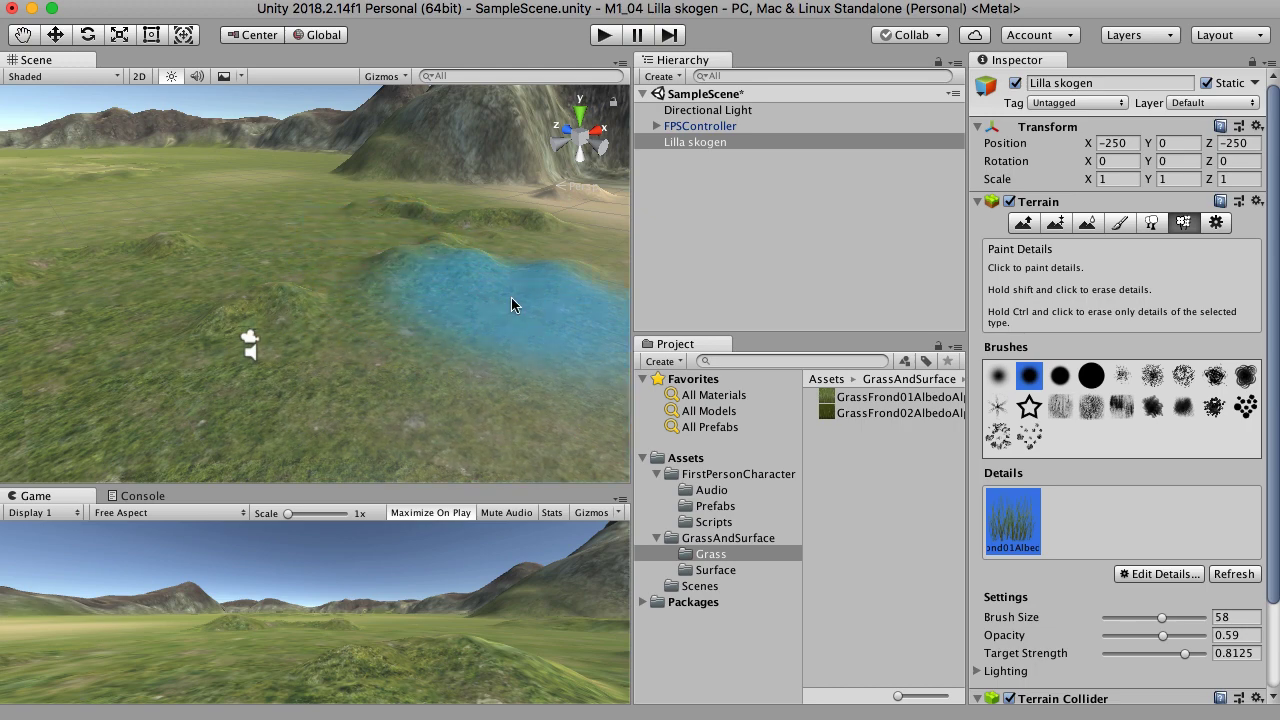
pyautogui.scroll(8, 475, 307)
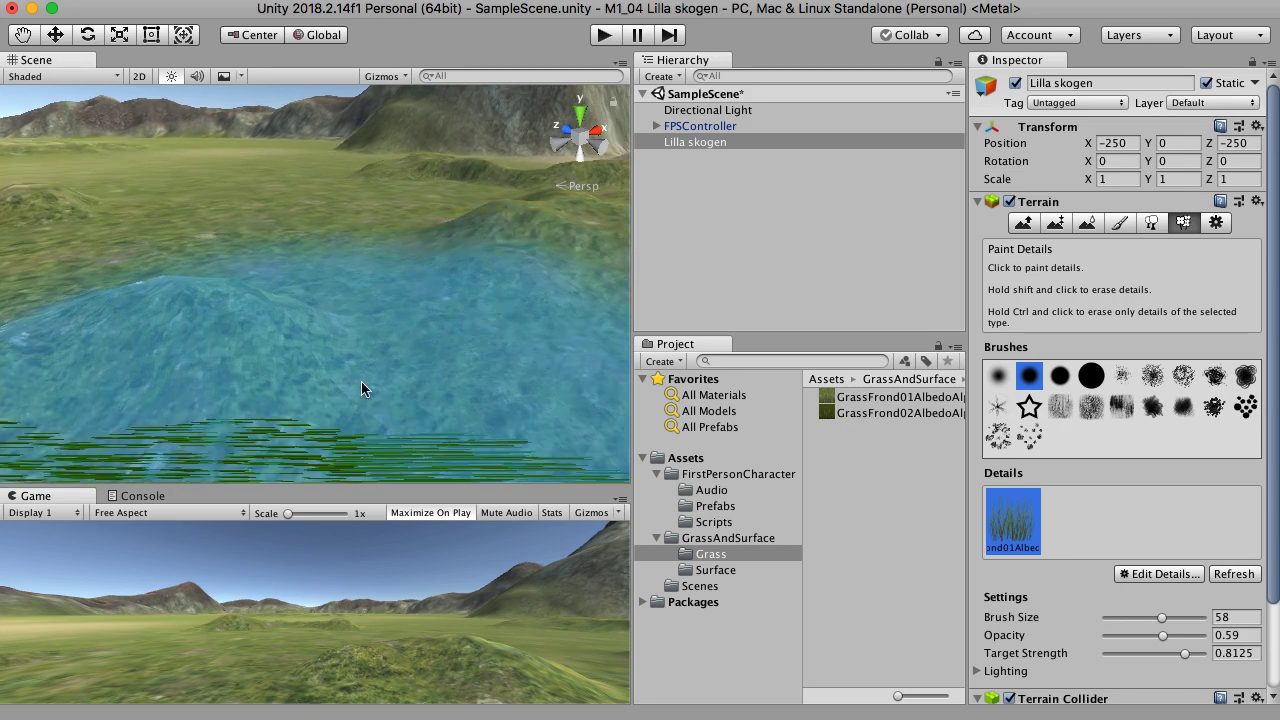
pyautogui.keyDown('alt'); pyautogui.moveTo(331, 357); pyautogui.dragTo(620, 430); pyautogui.keyUp('alt')
pyautogui.scroll(-6, 72, 335)
pyautogui.scroll(6, 74, 335)
pyautogui.scroll(-2, 74, 335)
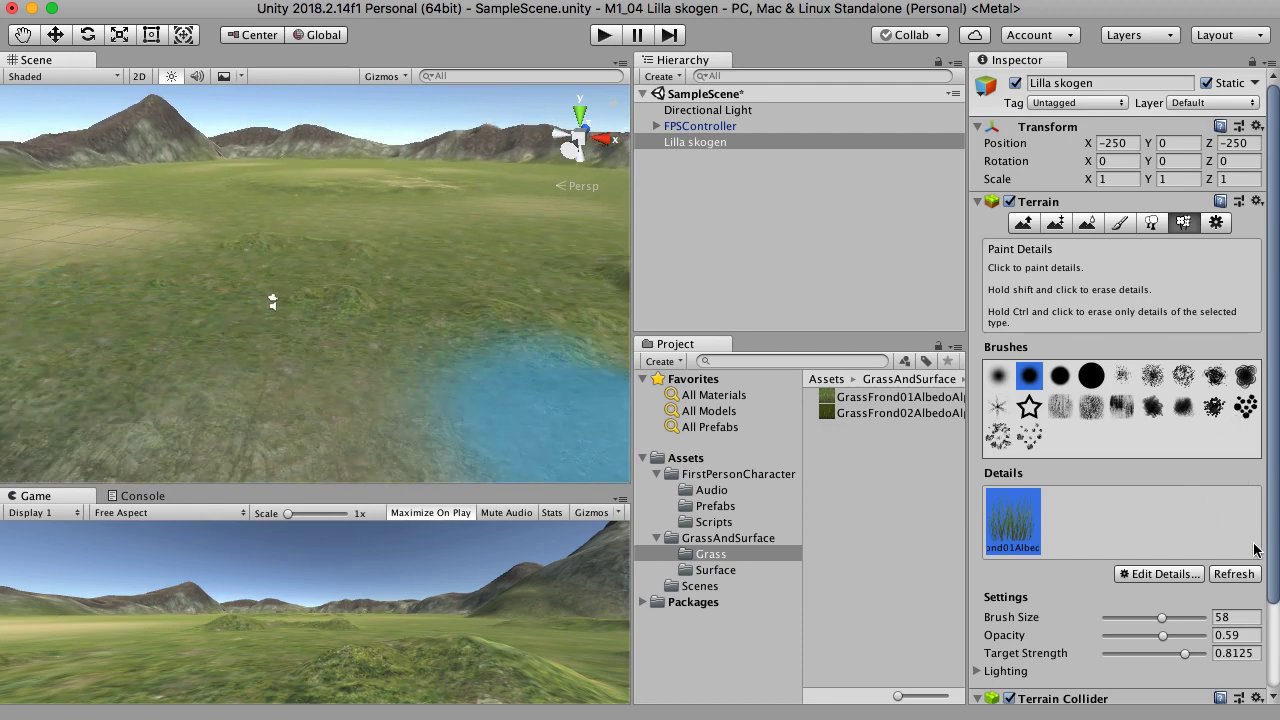
# Step: Add a second grass texture using GrassFrond02AlbedoAlpha with a minimum height of 0.1 and a maximum height of 0.8
pyautogui.click(1165, 574)
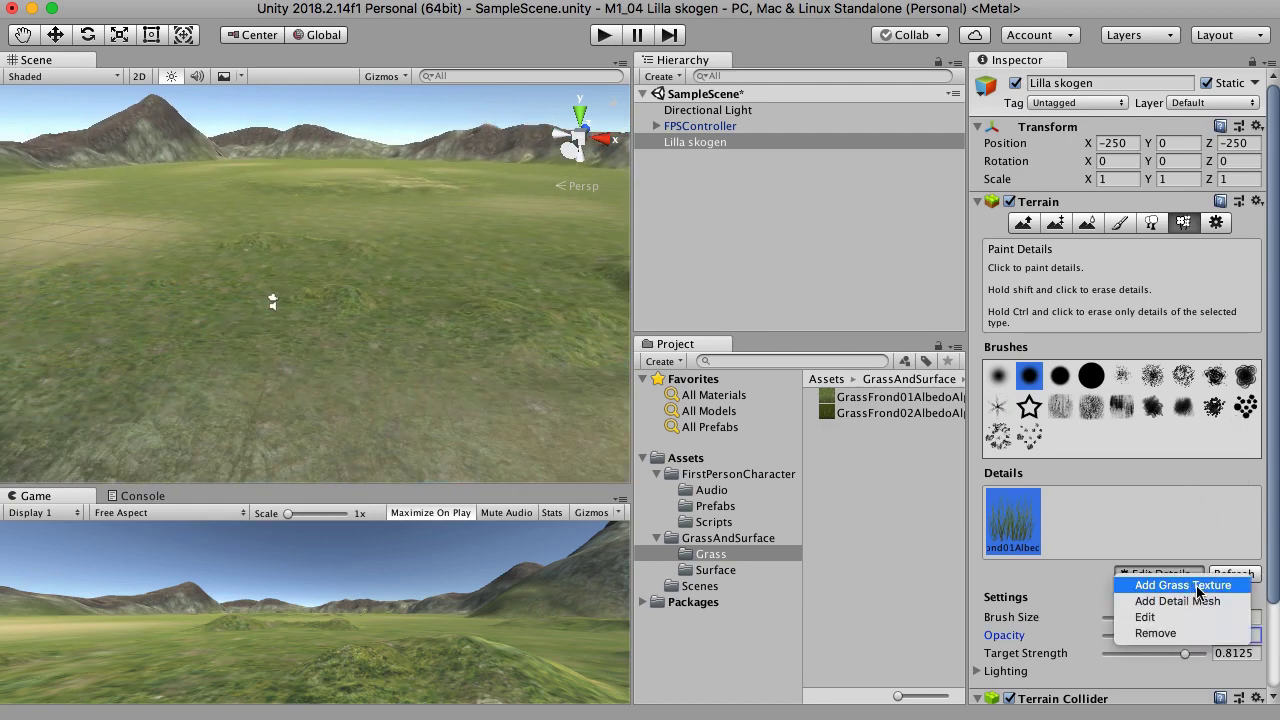
pyautogui.click(1190, 585)
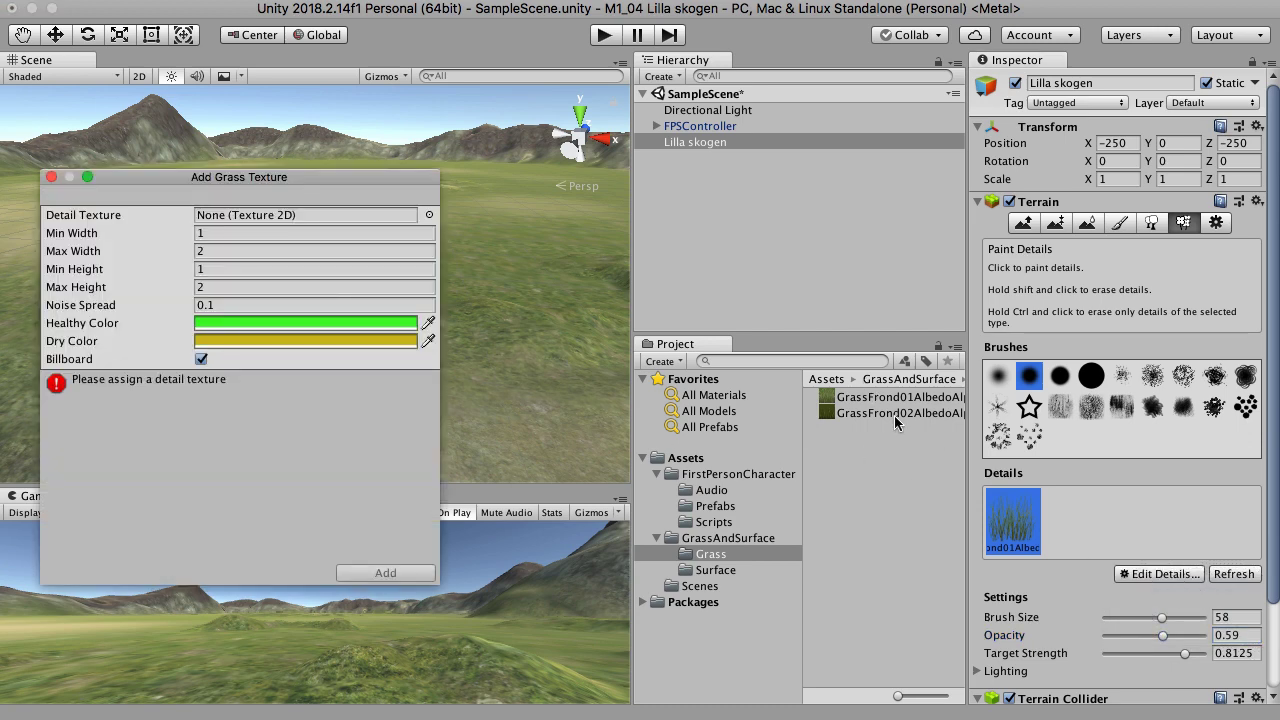
pyautogui.moveTo(897, 416); pyautogui.dragTo(267, 215)
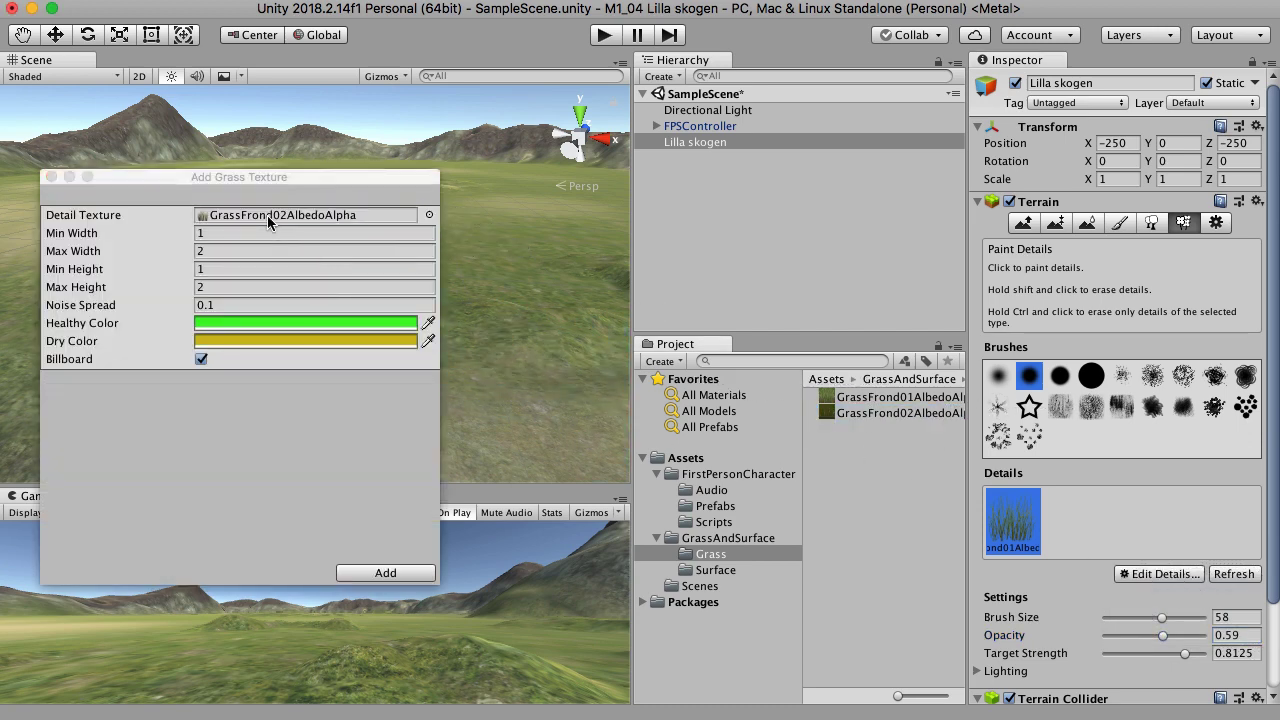
pyautogui.click(208, 270)
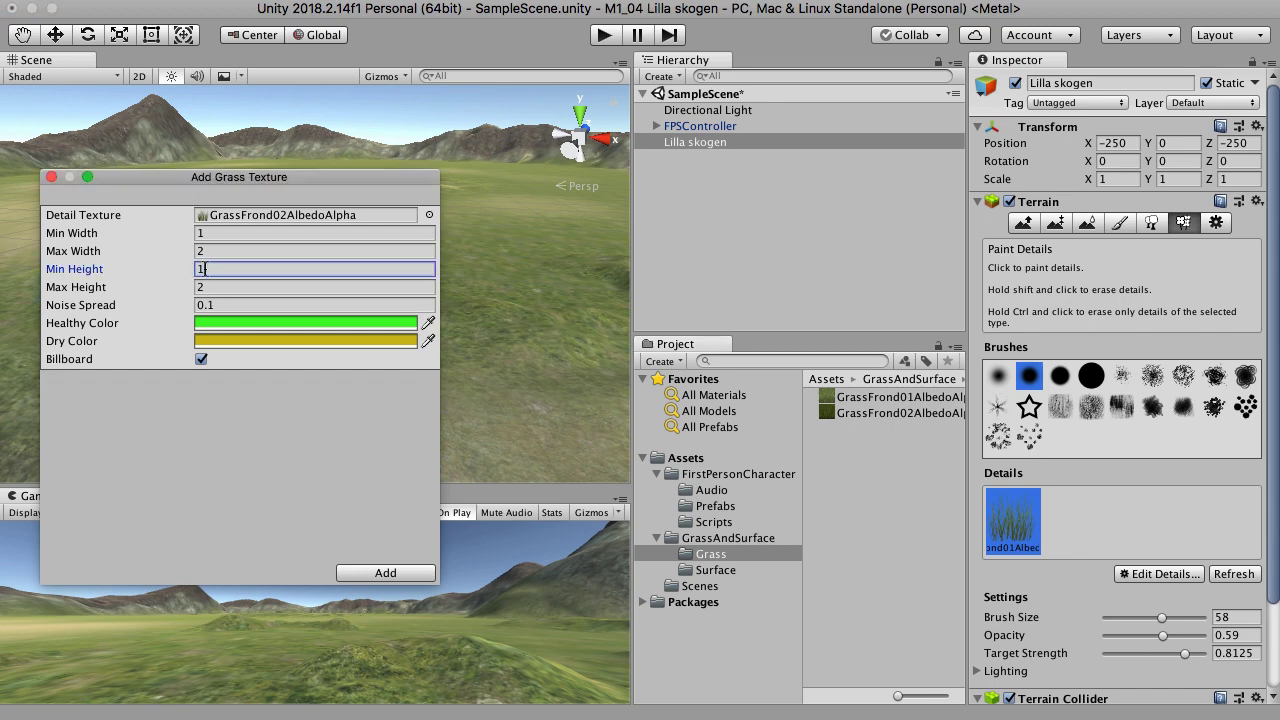
pyautogui.write('0,2')
pyautogui.press('Tab')
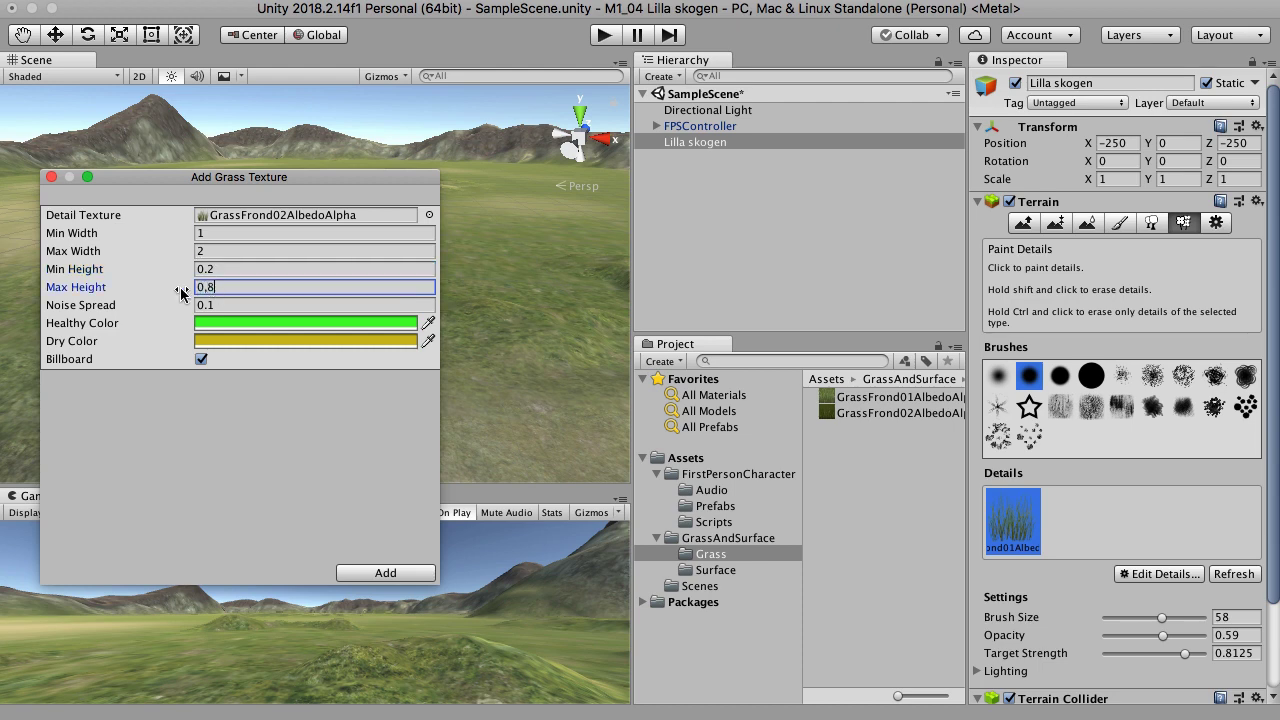
pyautogui.write('0,8')
pyautogui.click(238, 268)
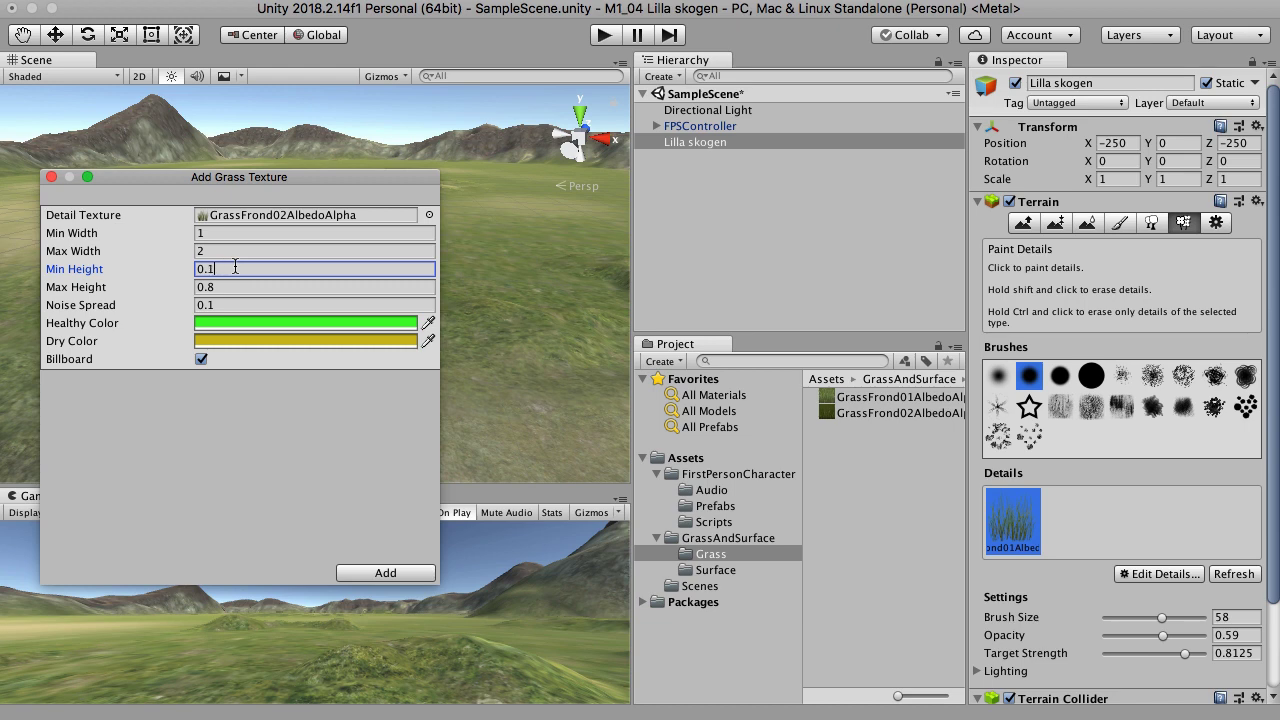
pyautogui.write('0.1')
pyautogui.click(394, 572)
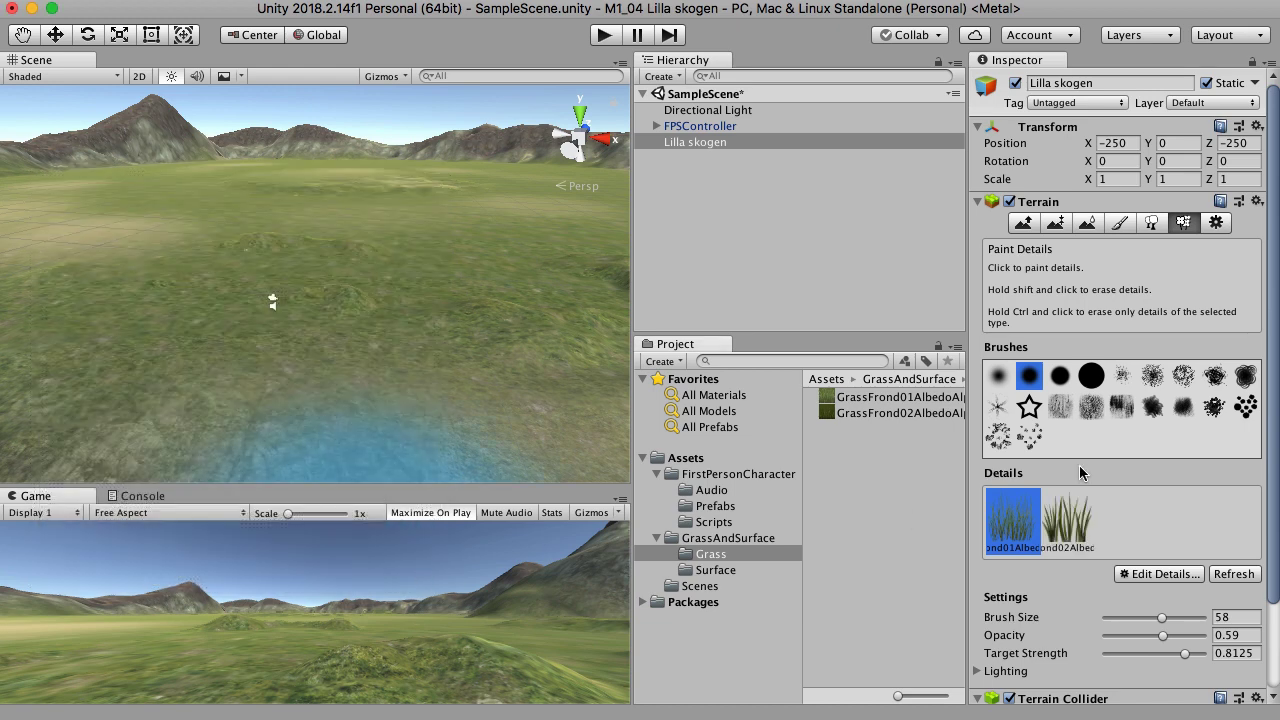
# Step: Paint a large patch of the GrassFrond02 grass beside the FPSController with brush size 72 and opacity 0.86
pyautogui.click(1078, 518)
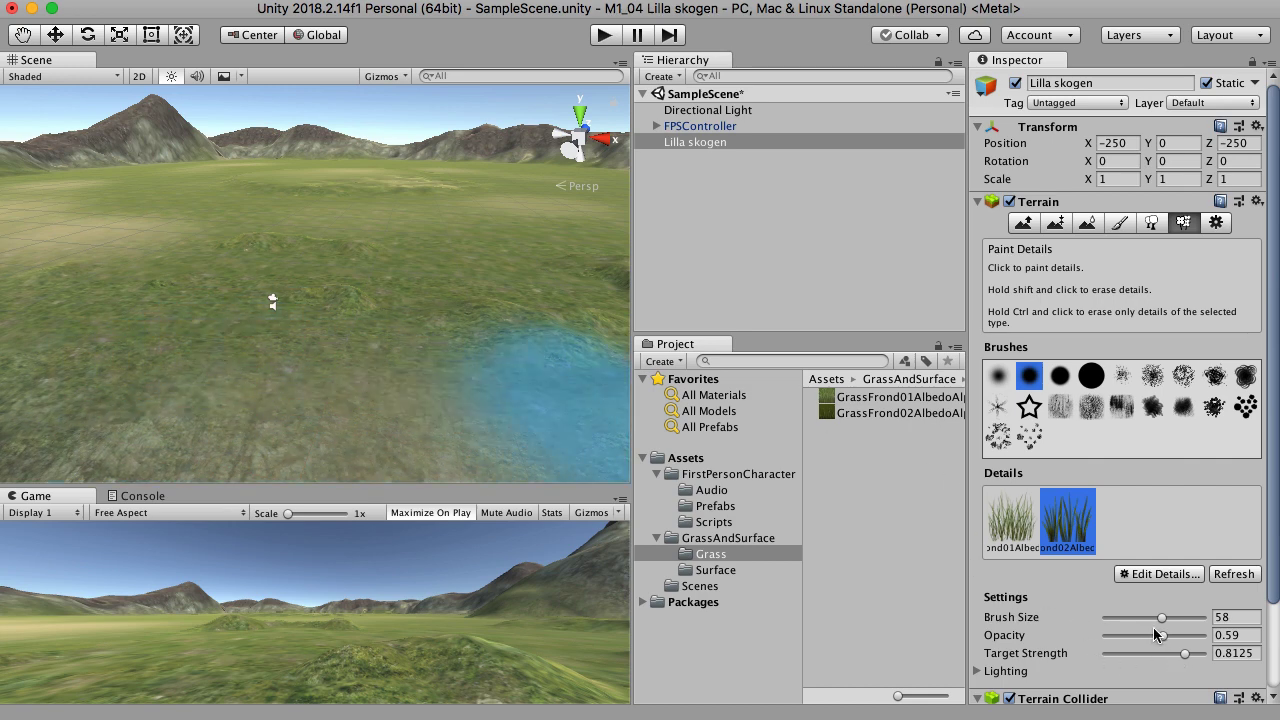
pyautogui.moveTo(1164, 640)
pyautogui.mouseDown()
pyautogui.moveTo(1188, 637)
pyautogui.moveTo(1176, 618)
pyautogui.mouseUp()
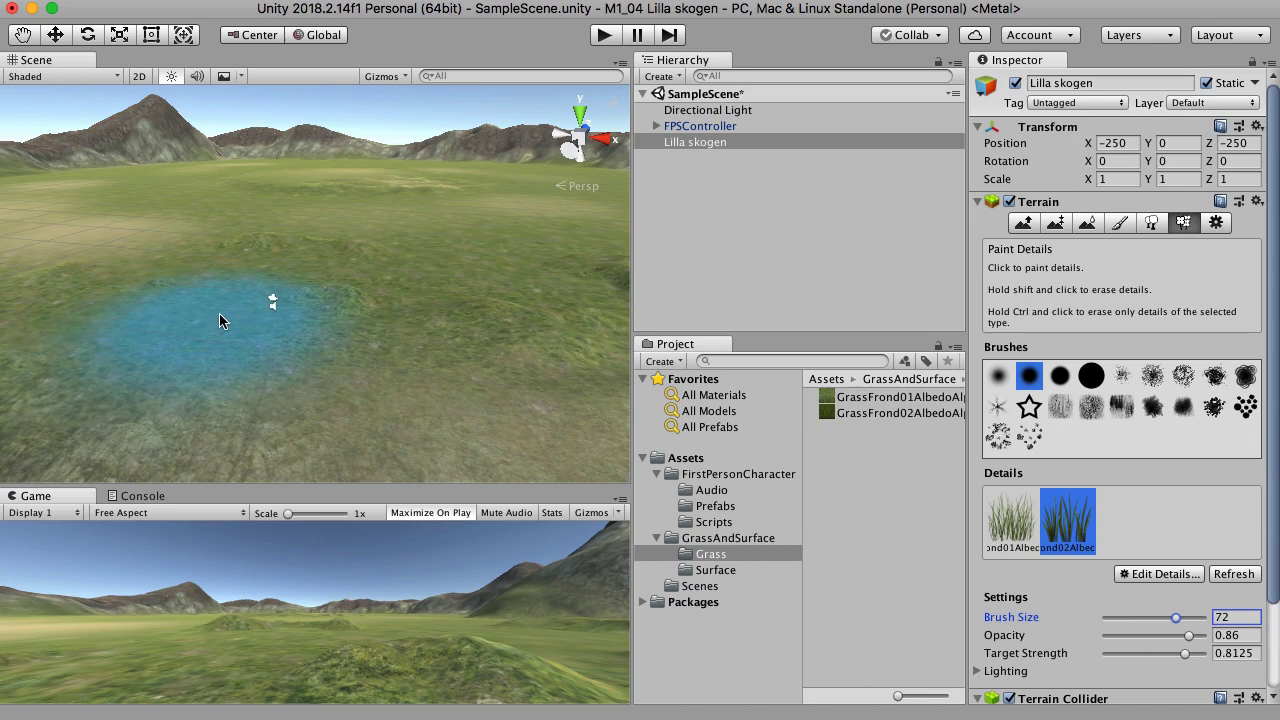
pyautogui.scroll(-5, 219, 313)
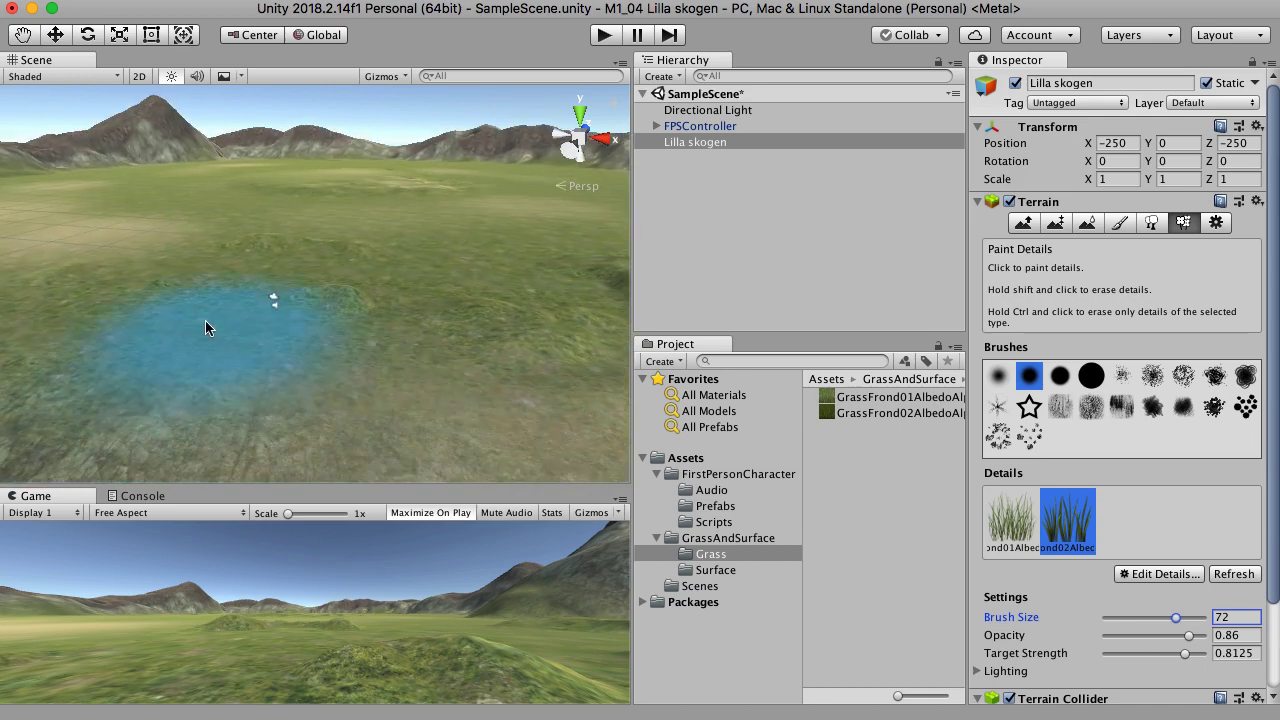
pyautogui.moveTo(254, 334); pyautogui.dragTo(76, 336, button='right')
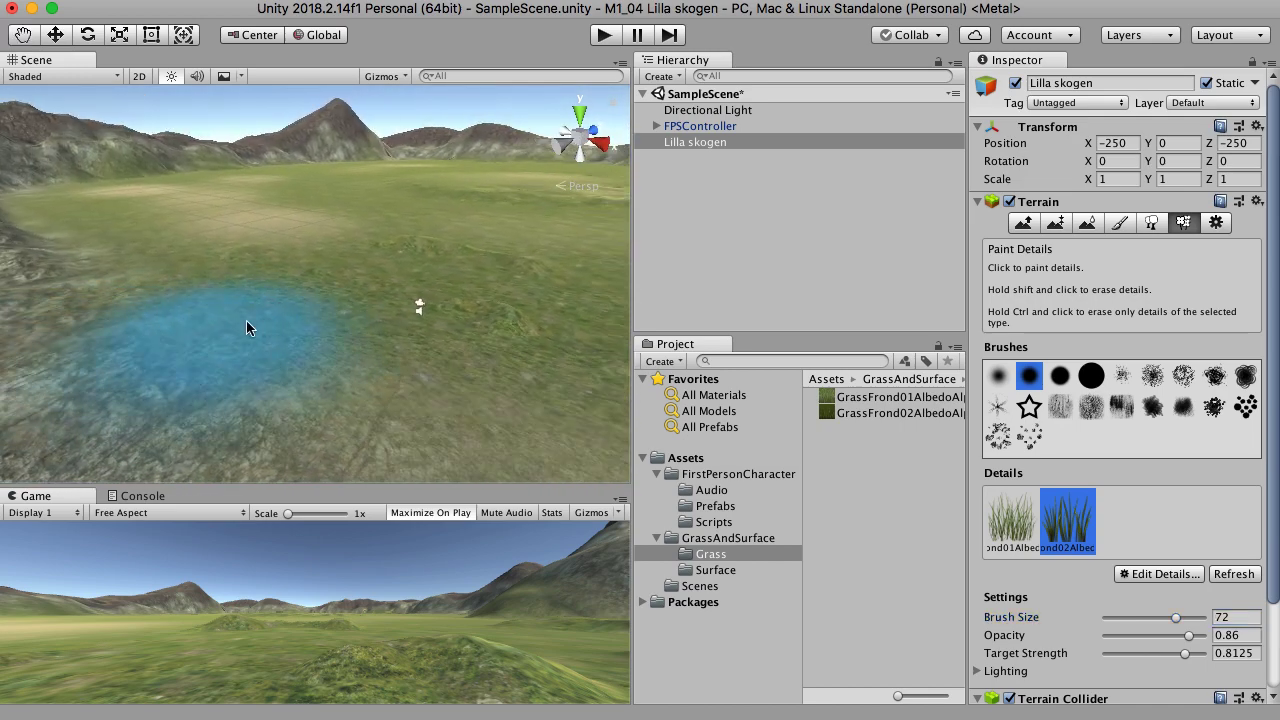
pyautogui.moveTo(271, 265)
pyautogui.mouseDown()
pyautogui.moveTo(249, 303)
pyautogui.moveTo(390, 310)
pyautogui.moveTo(260, 291)
pyautogui.mouseUp()
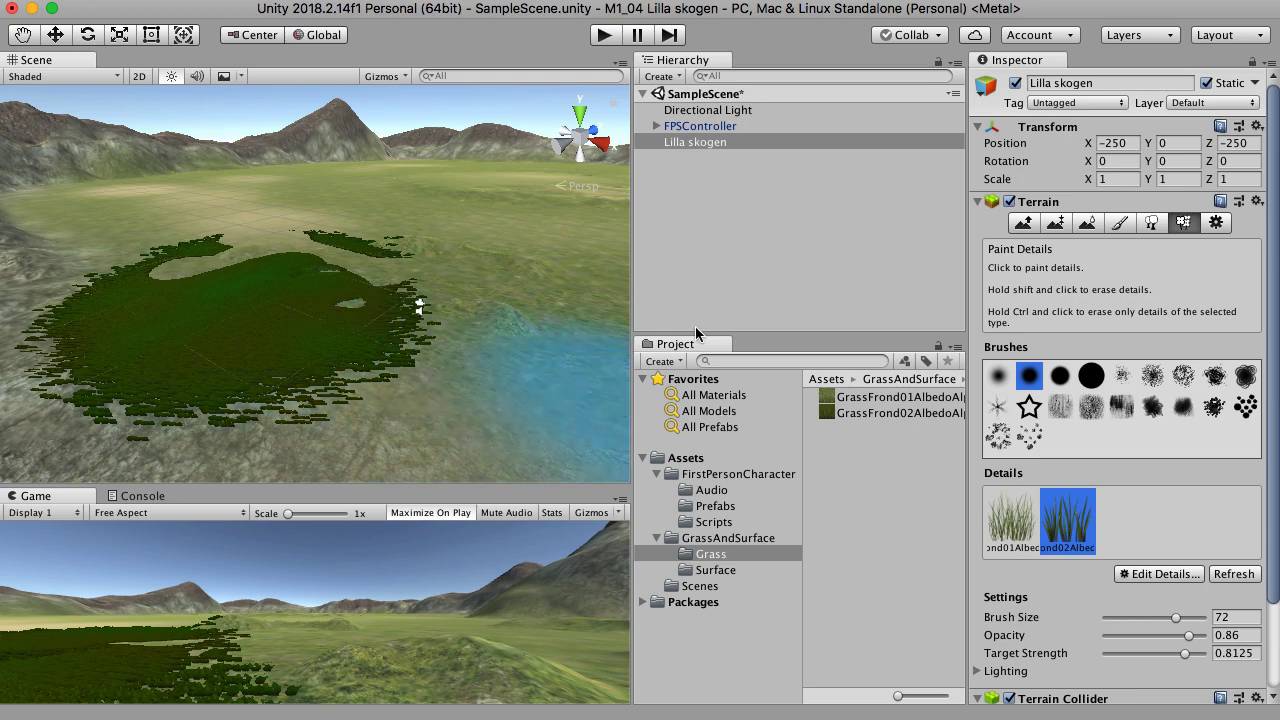
# Step: Play-test the scene by walking the first-person controller through the painted grass, and stop the test
pyautogui.click(616, 36)
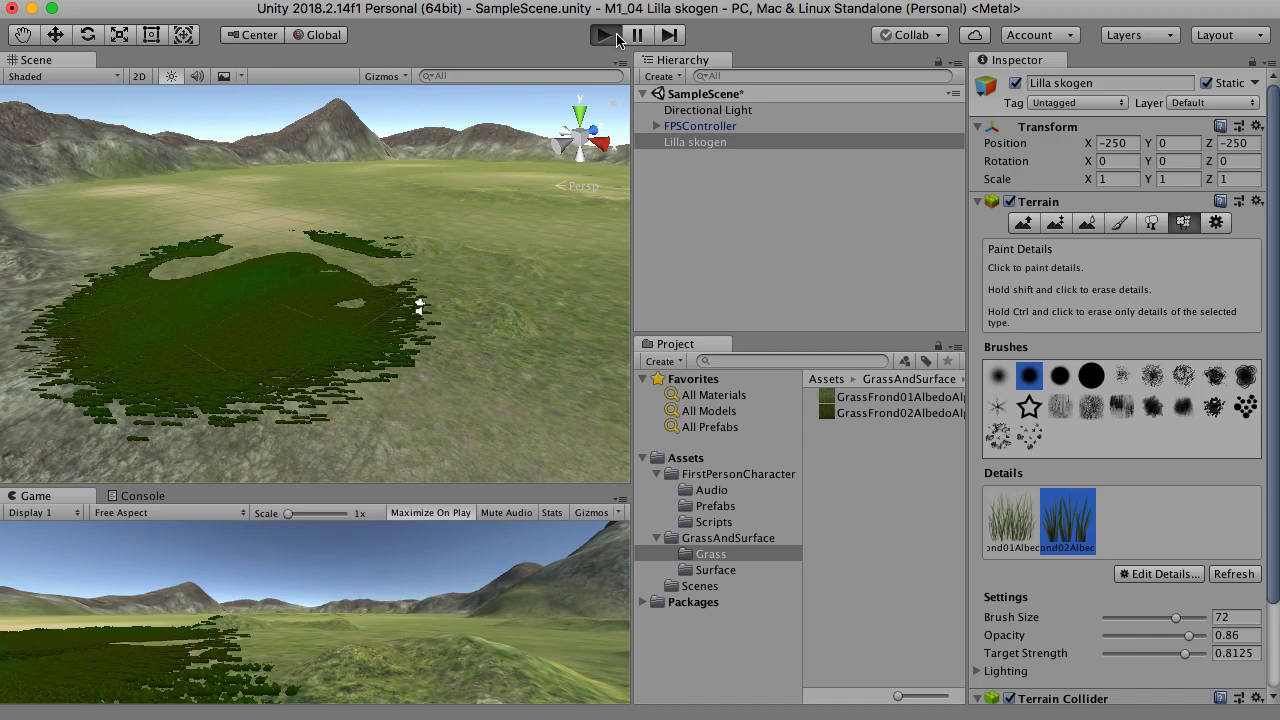
pyautogui.click(605, 35)
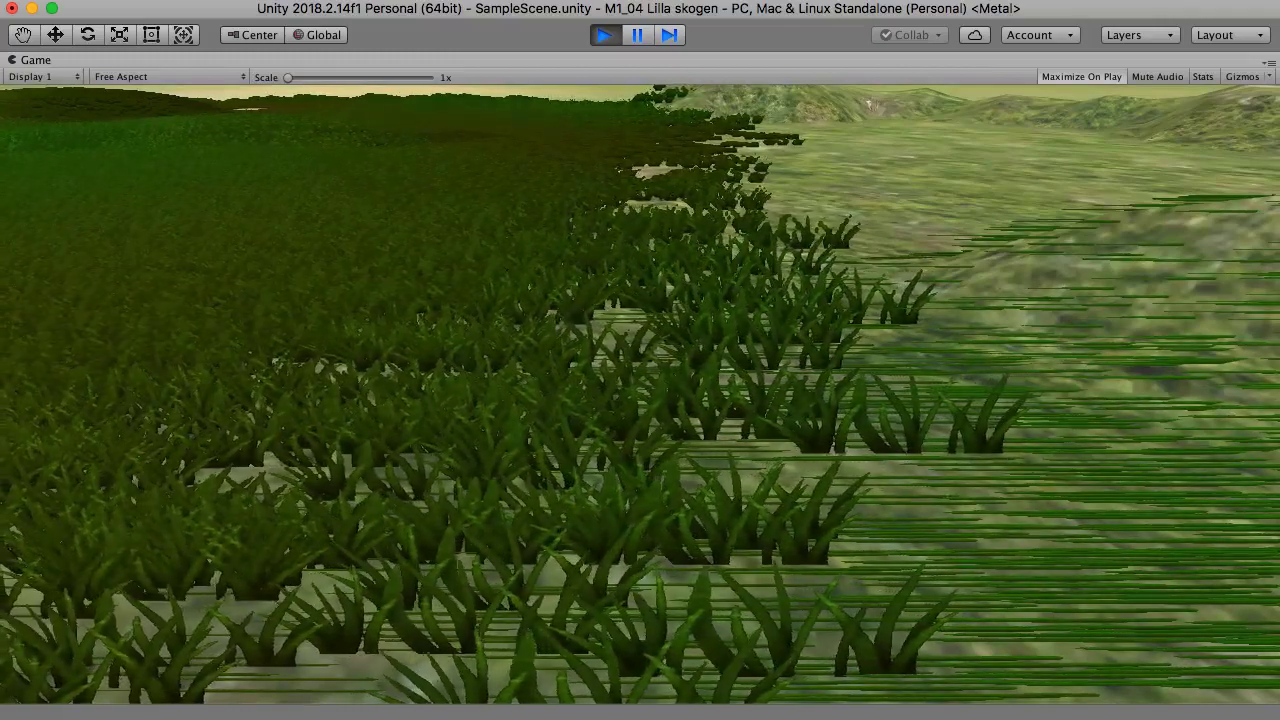
pyautogui.press('w')
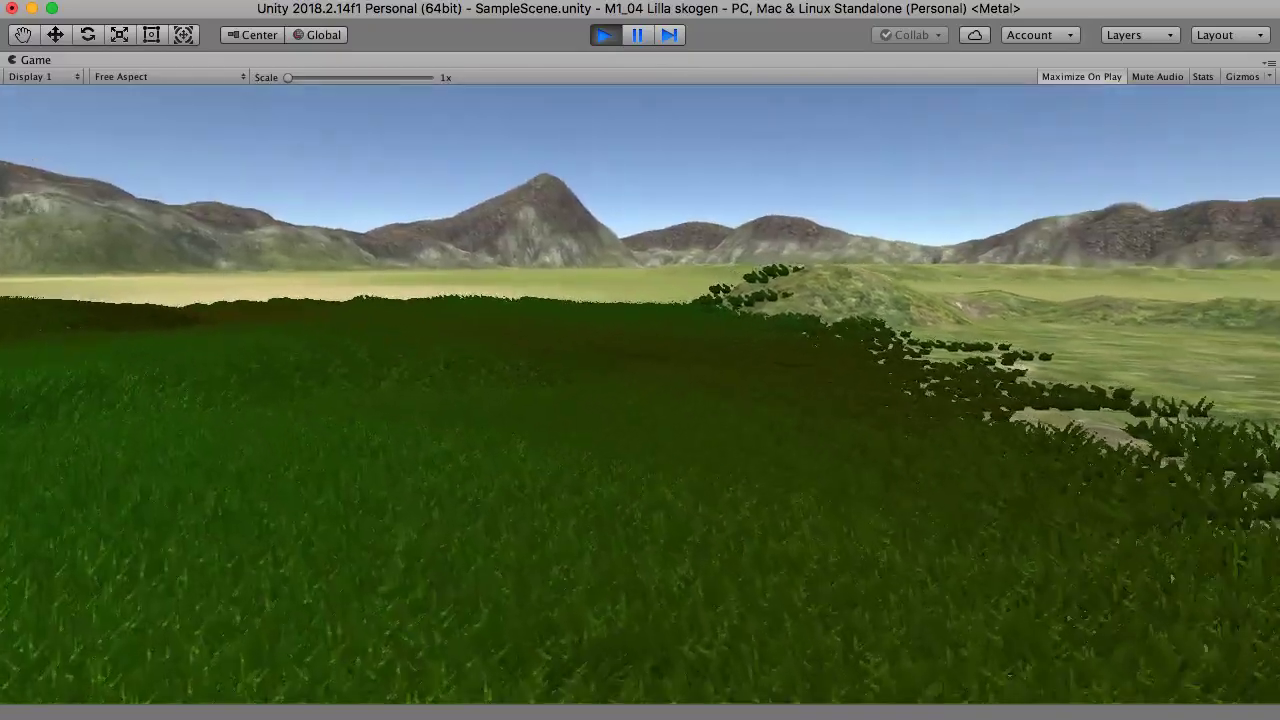
pyautogui.press('w')
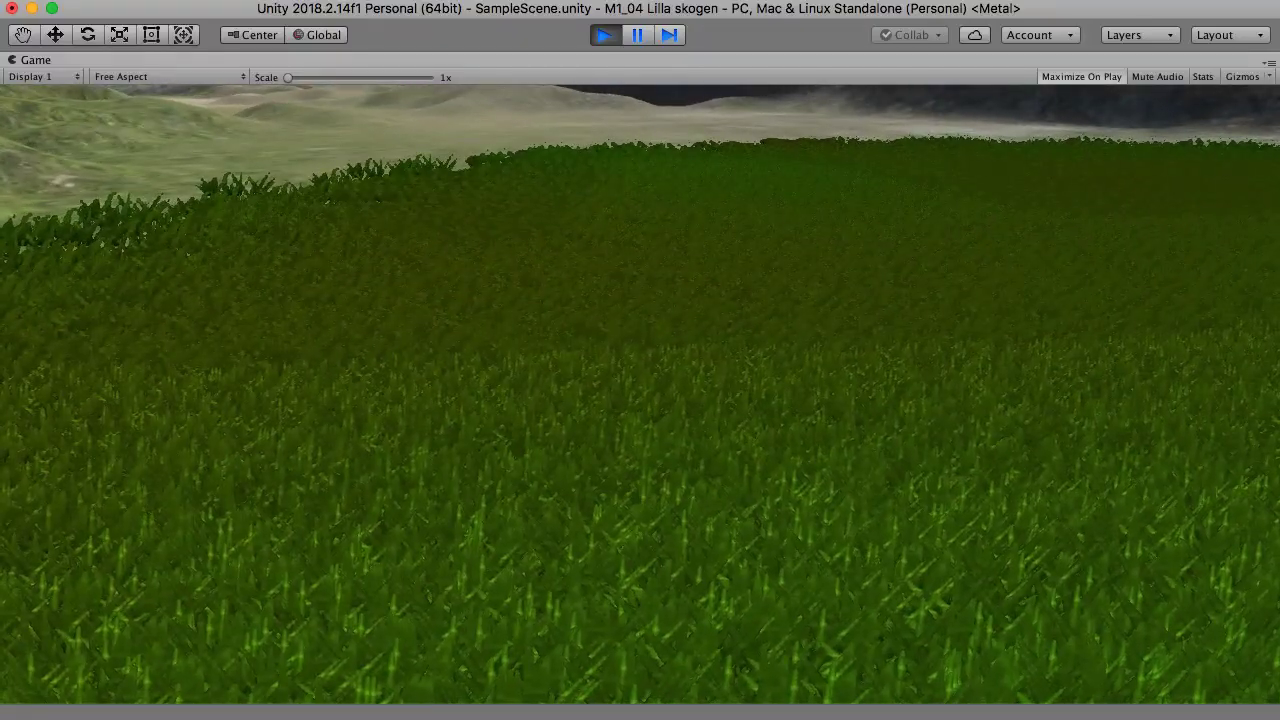
pyautogui.press('w')
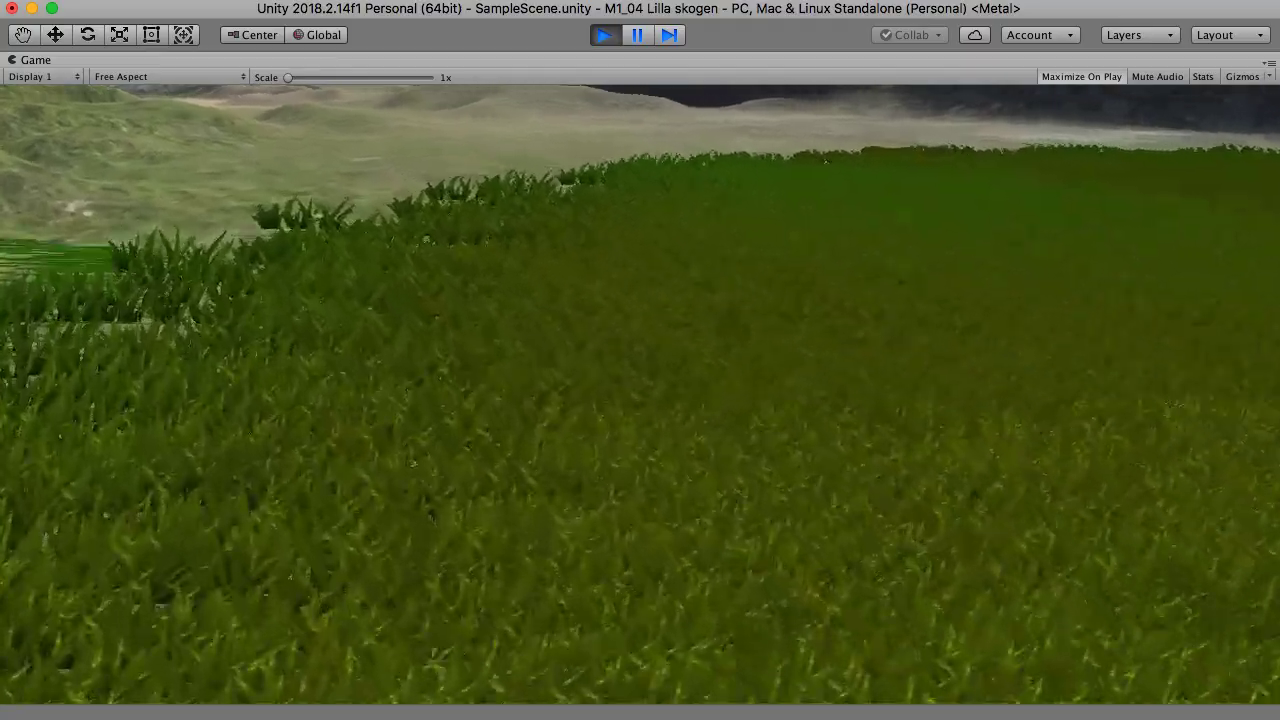
pyautogui.press('w')
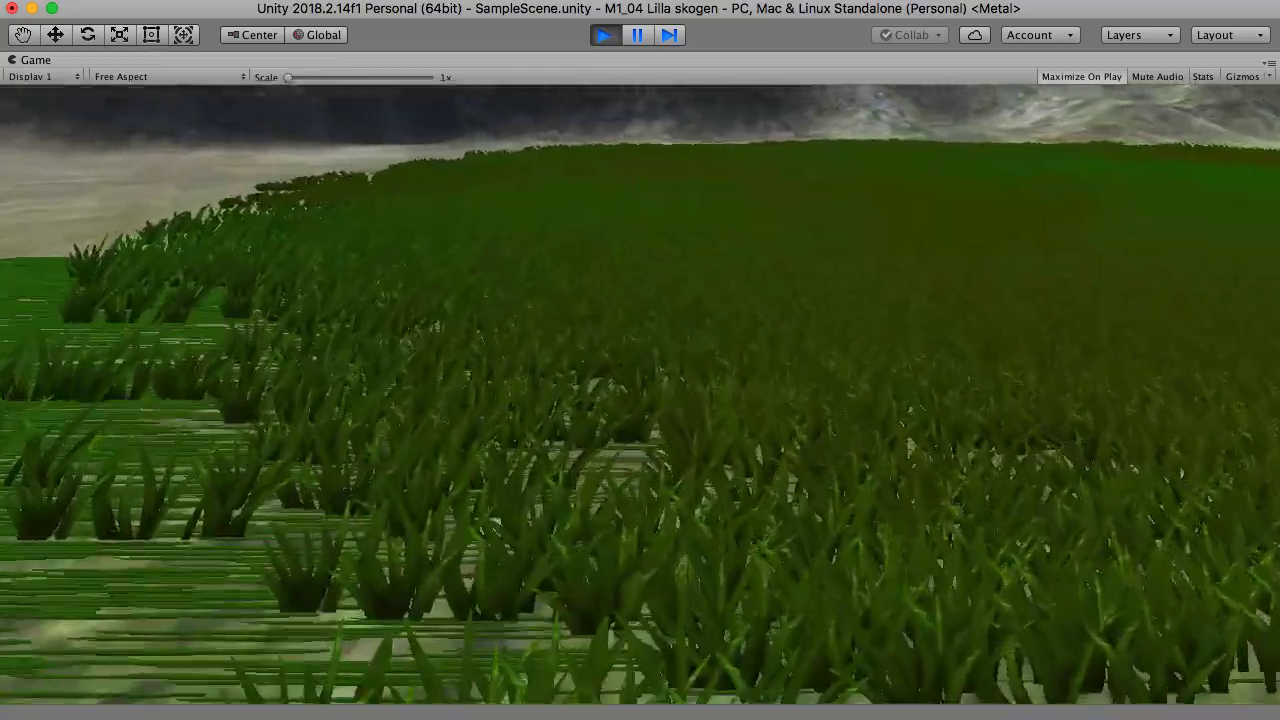
pyautogui.press('w')
pyautogui.press('Escape')
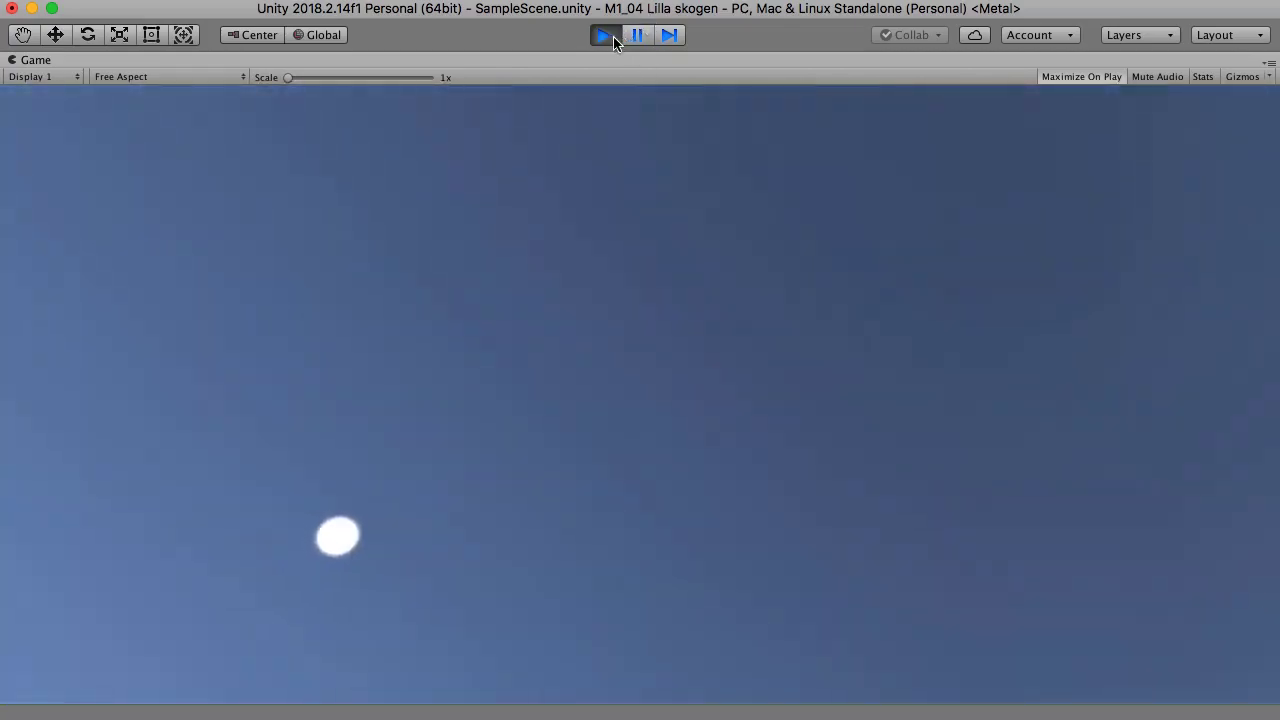
pyautogui.click(607, 40)
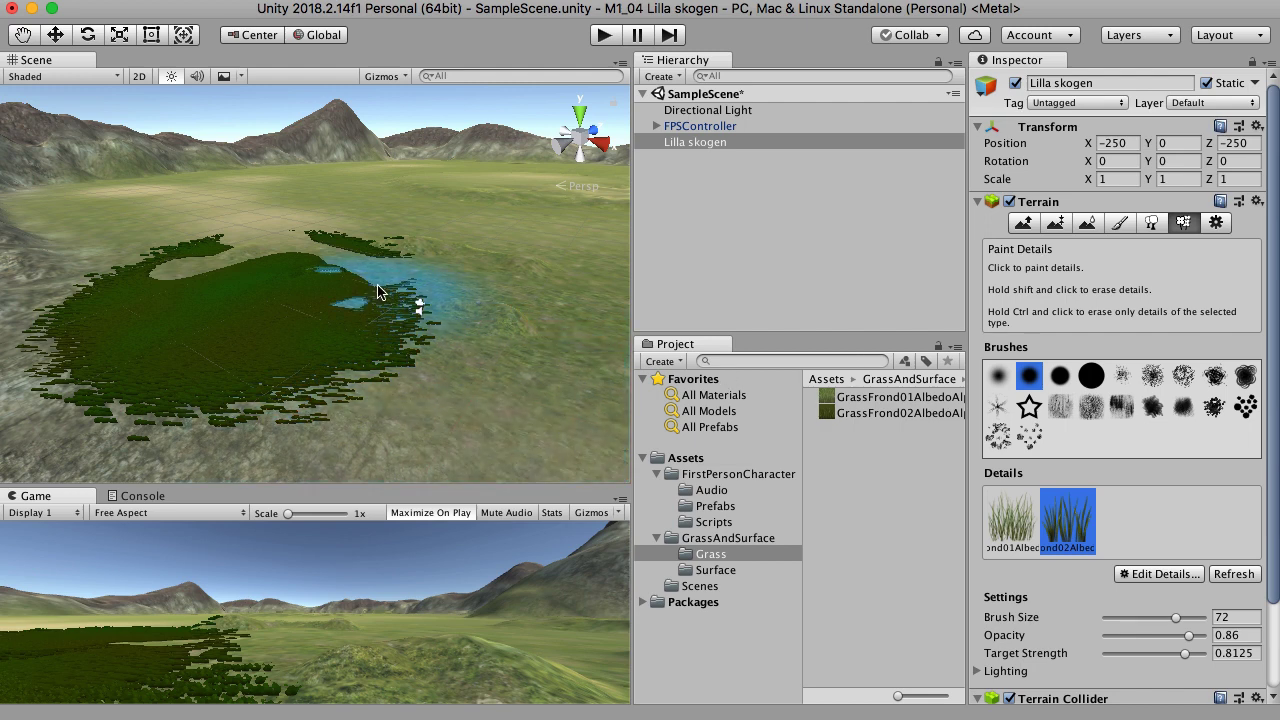
# Step: Erase the painted GrassFrond02 patch beside the FPSController
pyautogui.moveTo(378, 291)
pyautogui.keyDown('shift'); pyautogui.mouseDown()
pyautogui.moveTo(248, 352)
pyautogui.moveTo(168, 307)
pyautogui.moveTo(271, 252)
pyautogui.mouseUp(); pyautogui.keyUp('shift')
pyautogui.moveTo(447, 363)
pyautogui.keyDown('alt'); pyautogui.mouseDown()
pyautogui.moveTo(14, 357)
pyautogui.moveTo(480, 300)
pyautogui.mouseUp(); pyautogui.keyUp('alt')
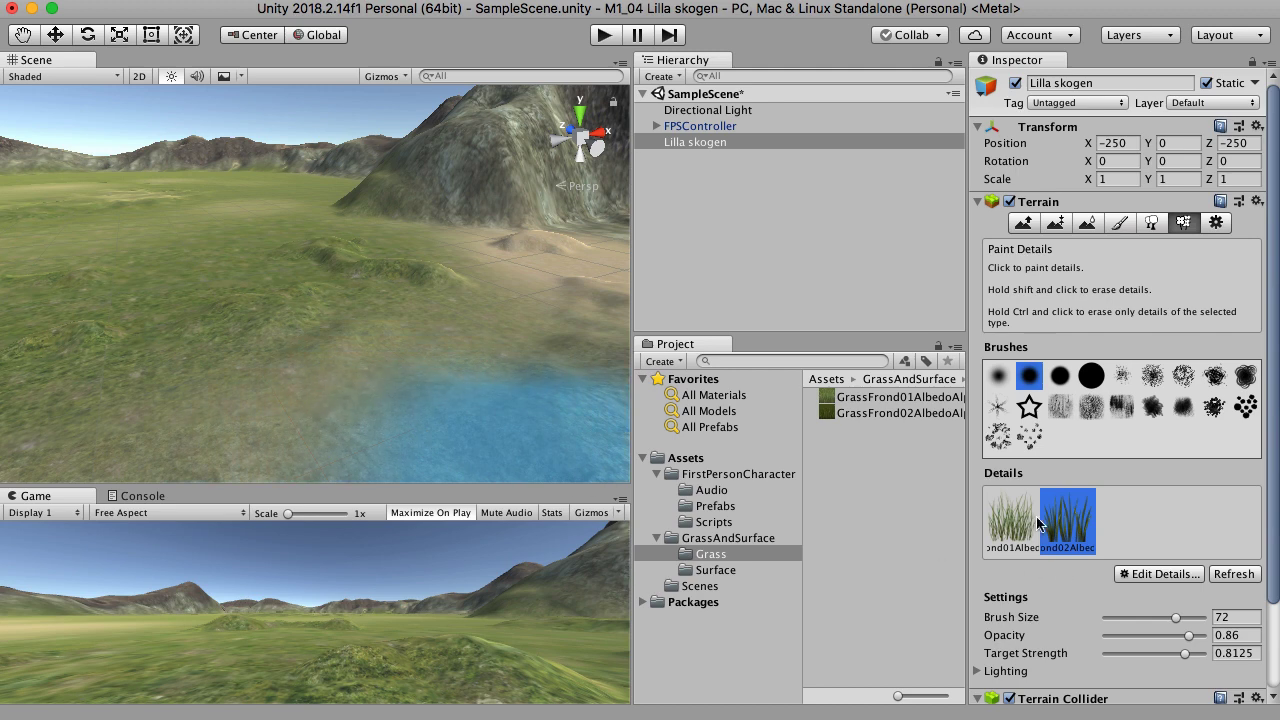
# Step: Set the detail brush for GrassFrond01 to size 100 and opacity 0.05, and briefly play-test the scene
pyautogui.click(1010, 518)
pyautogui.scroll(-3, 1024, 524)
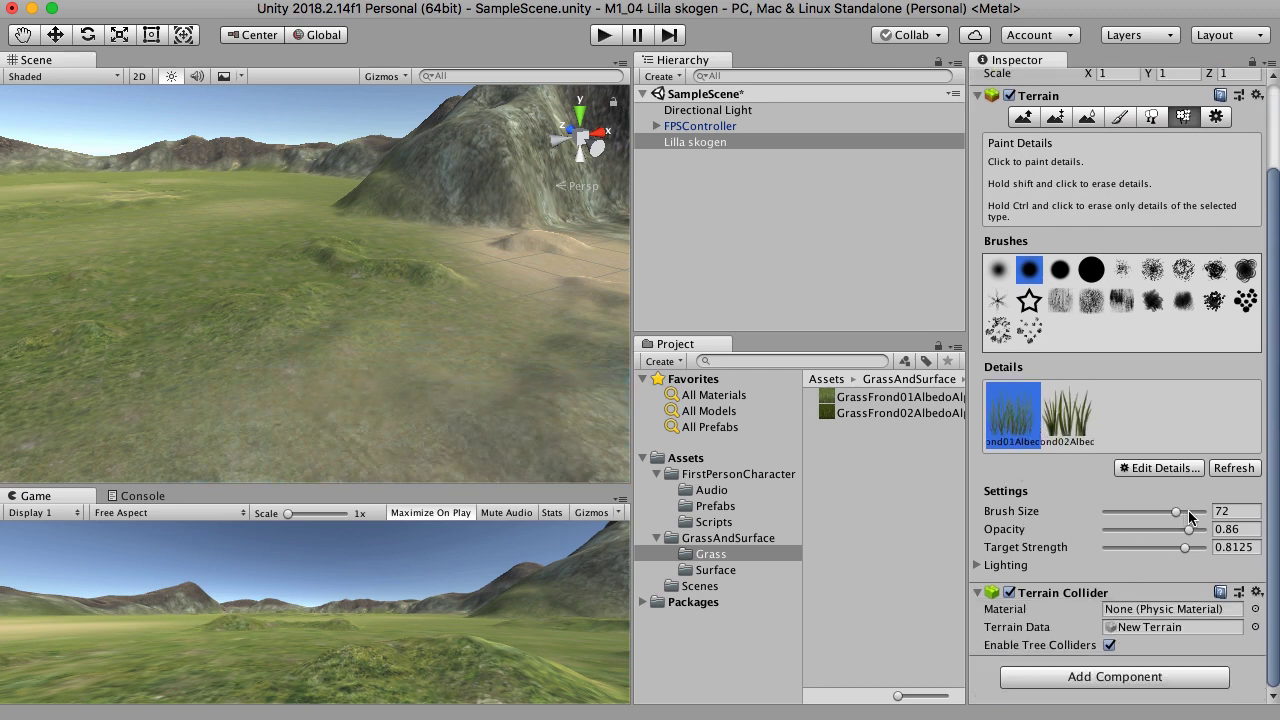
pyautogui.moveTo(1188, 511)
pyautogui.mouseDown()
pyautogui.moveTo(1200, 510)
pyautogui.moveTo(1110, 538)
pyautogui.mouseUp()
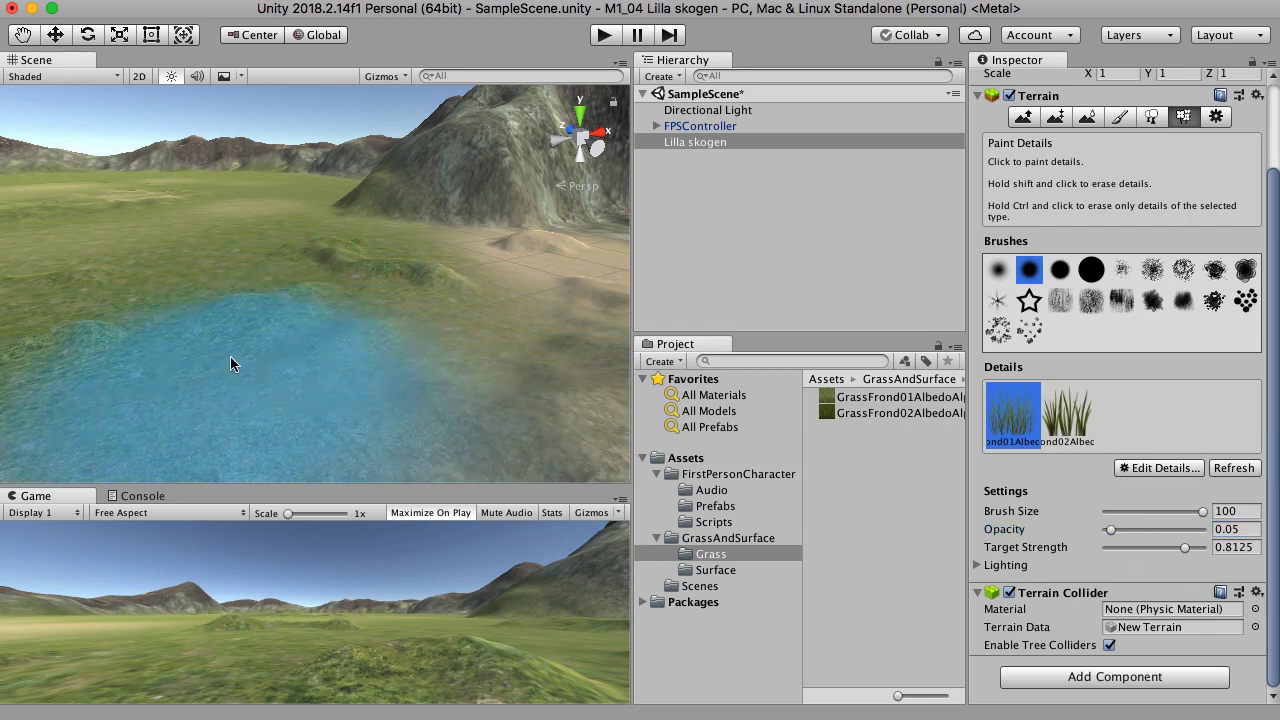
pyautogui.moveTo(232, 360)
pyautogui.keyDown('alt'); pyautogui.mouseDown()
pyautogui.moveTo(88, 338)
pyautogui.moveTo(223, 352)
pyautogui.mouseUp(); pyautogui.keyUp('alt')
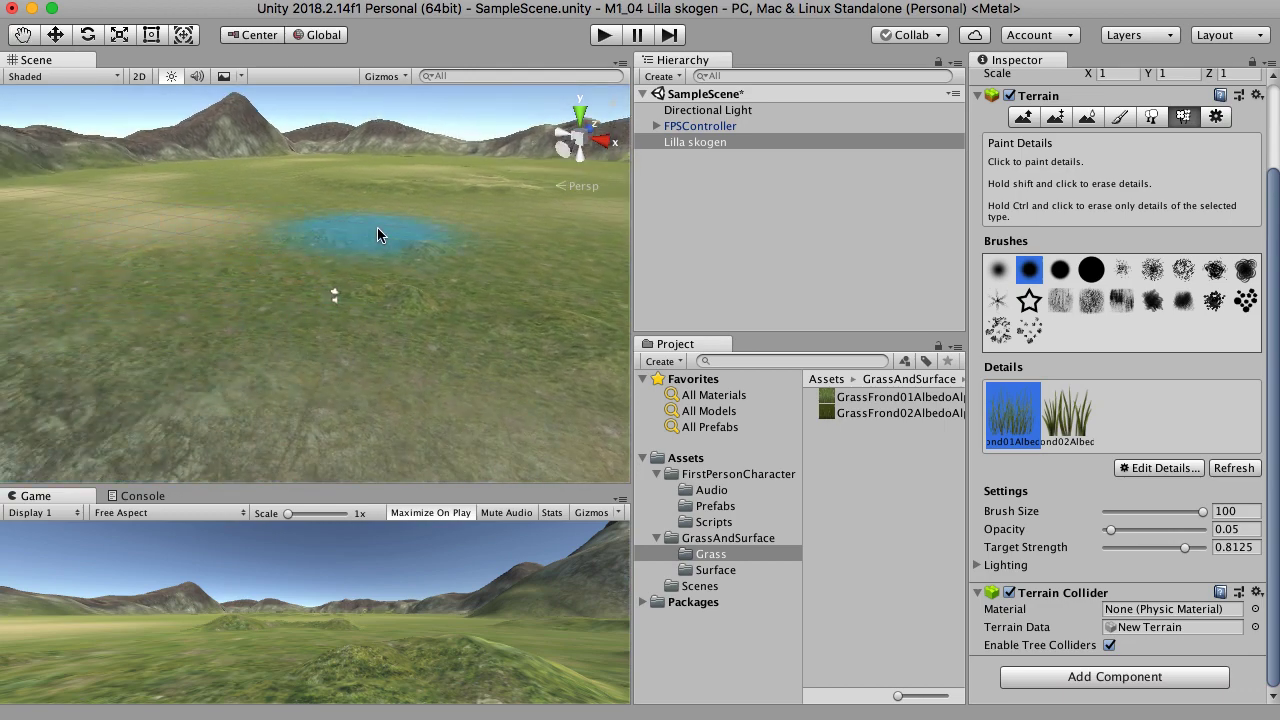
pyautogui.click(606, 36)
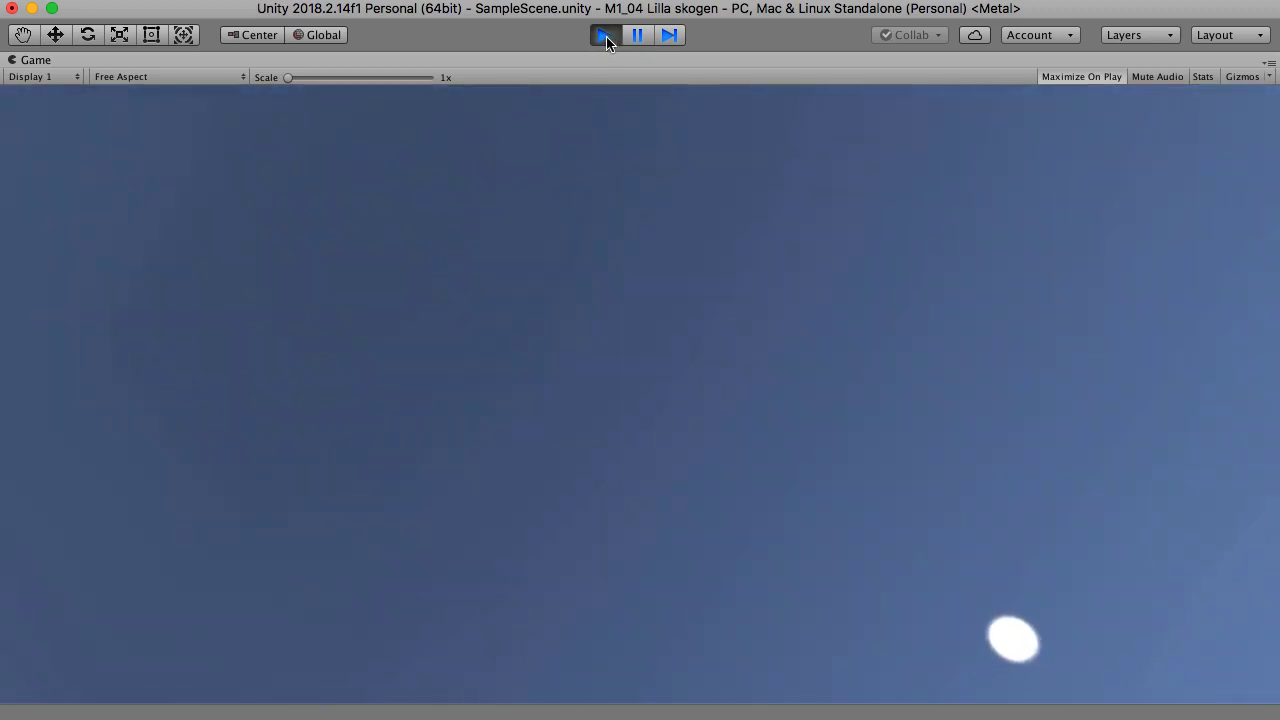
pyautogui.click(606, 37)
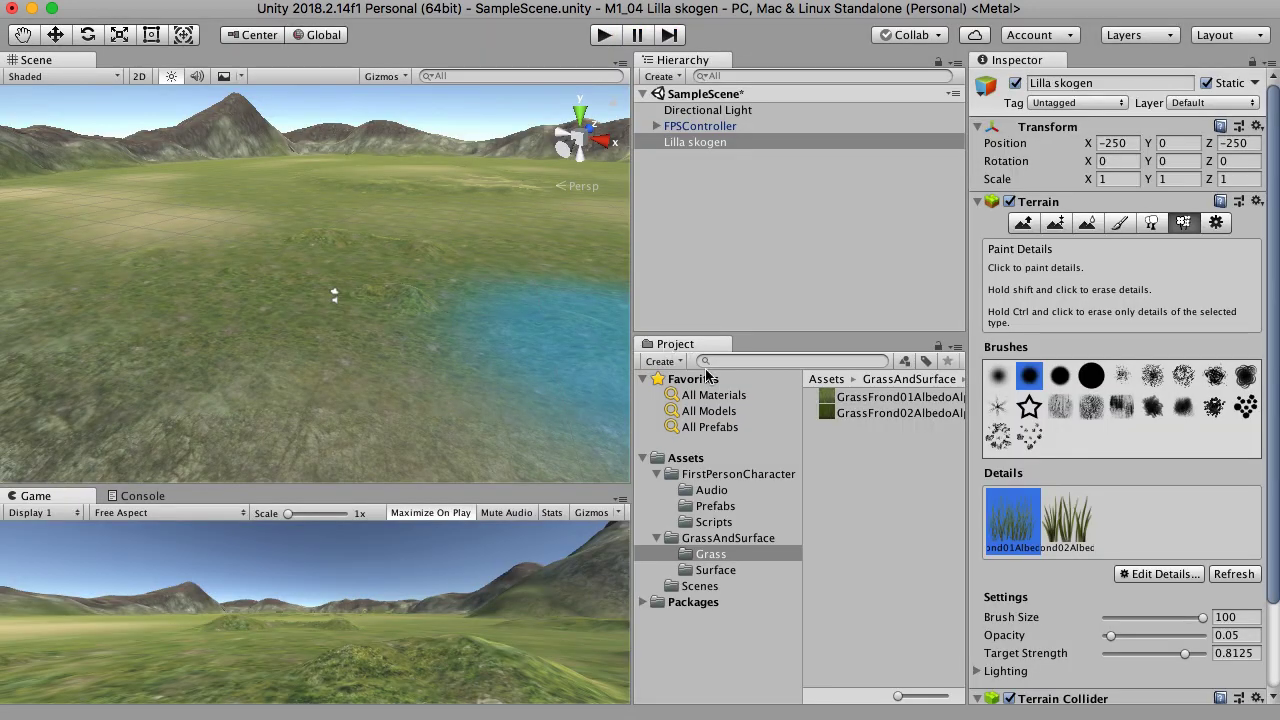
# Step: Edit the GrassFrond01AlbedoAlpha grass texture to a minimum height of 1 and a maximum height of 2.2
pyautogui.scroll(-5, 424, 270)
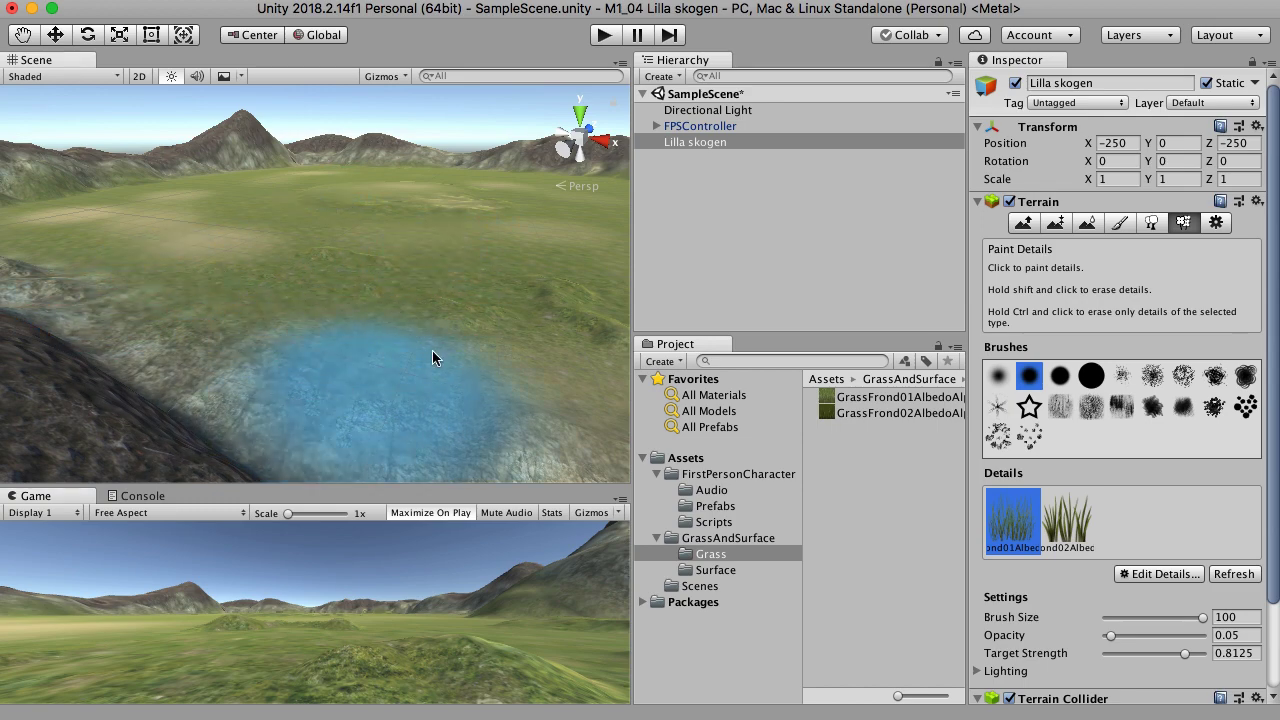
pyautogui.moveTo(376, 297); pyautogui.dragTo(800, 308, button='right')
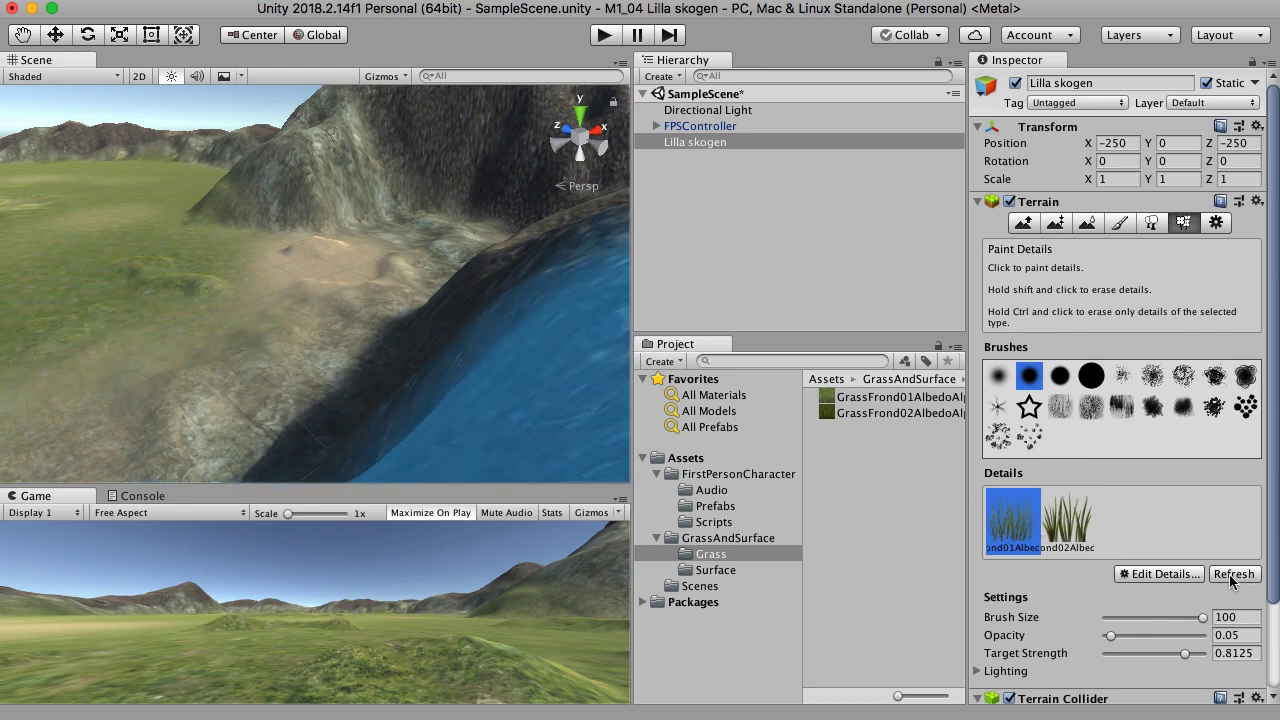
pyautogui.click(1143, 574)
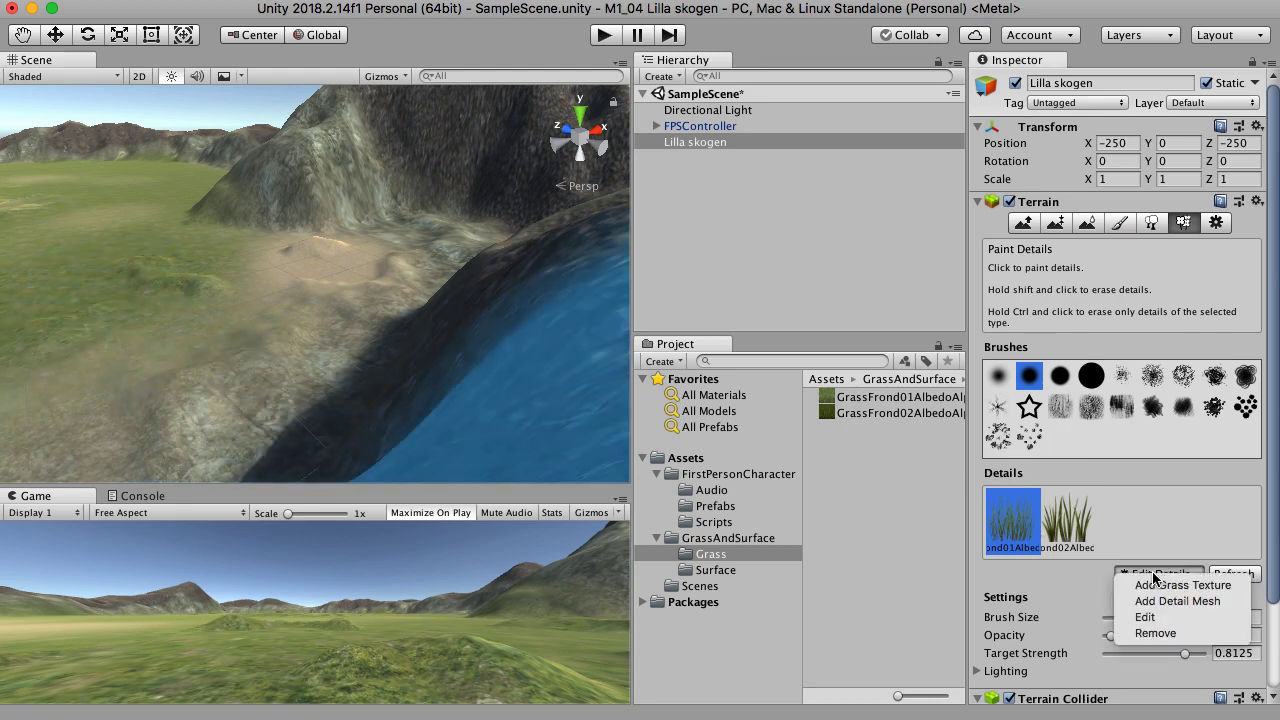
pyautogui.click(1186, 619)
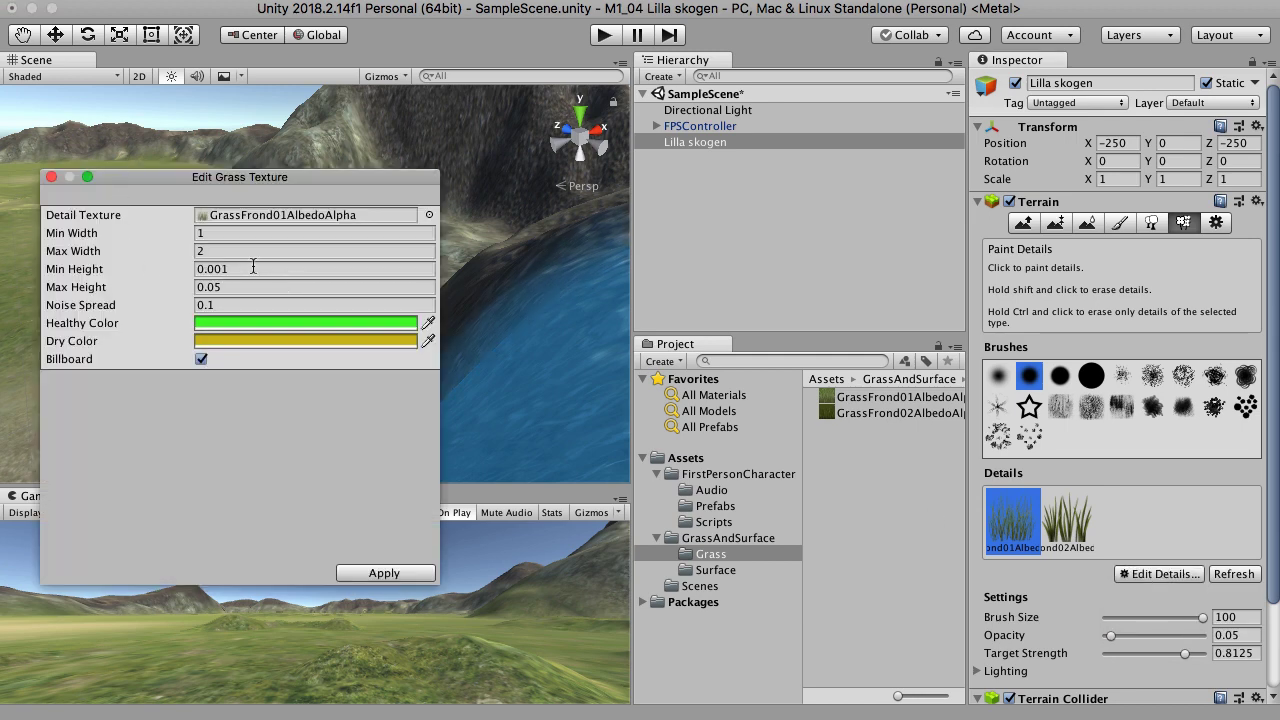
pyautogui.click(253, 268)
pyautogui.write('1')
pyautogui.press('Tab')
pyautogui.write('3')
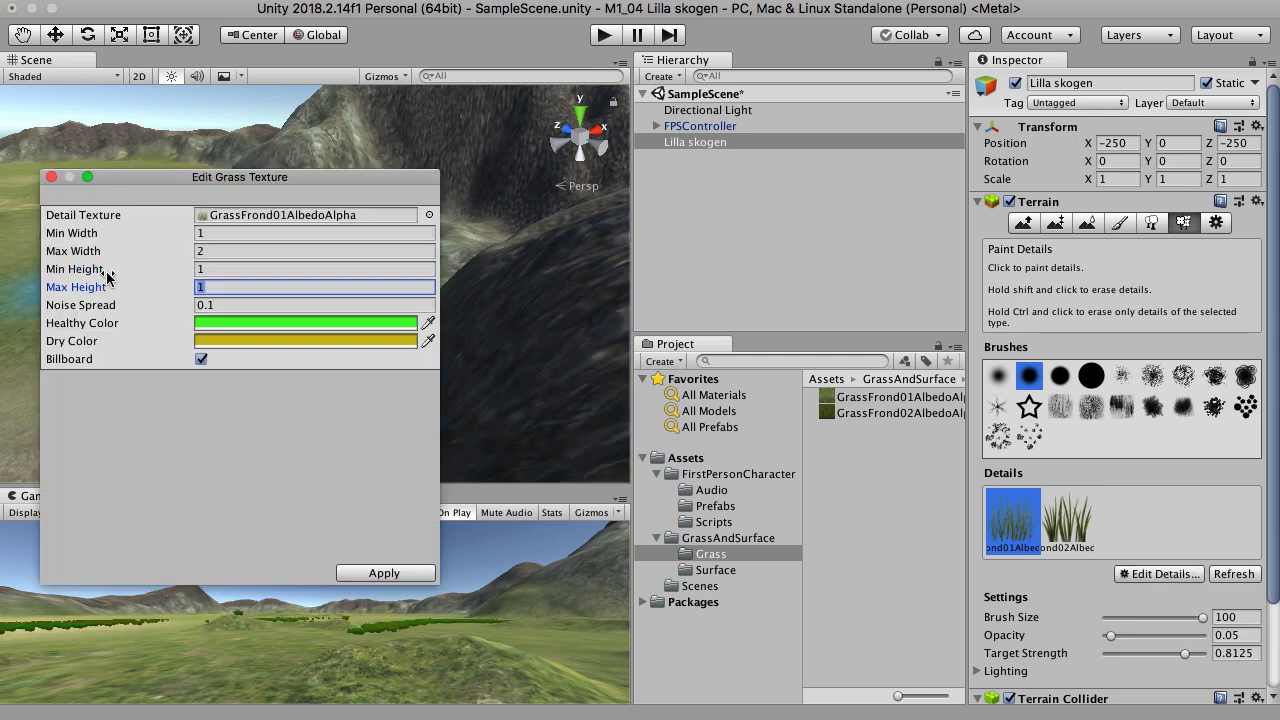
pyautogui.press('BackSpace')
pyautogui.write('2,2')
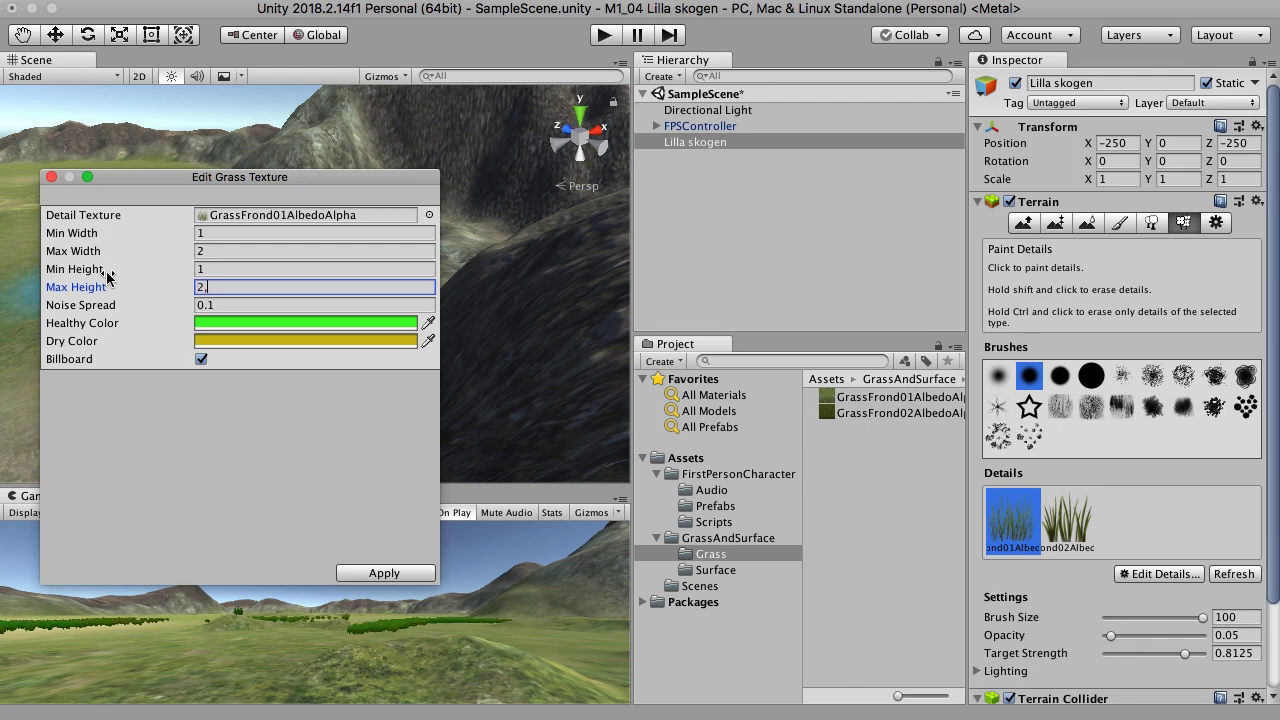
pyautogui.click(384, 573)
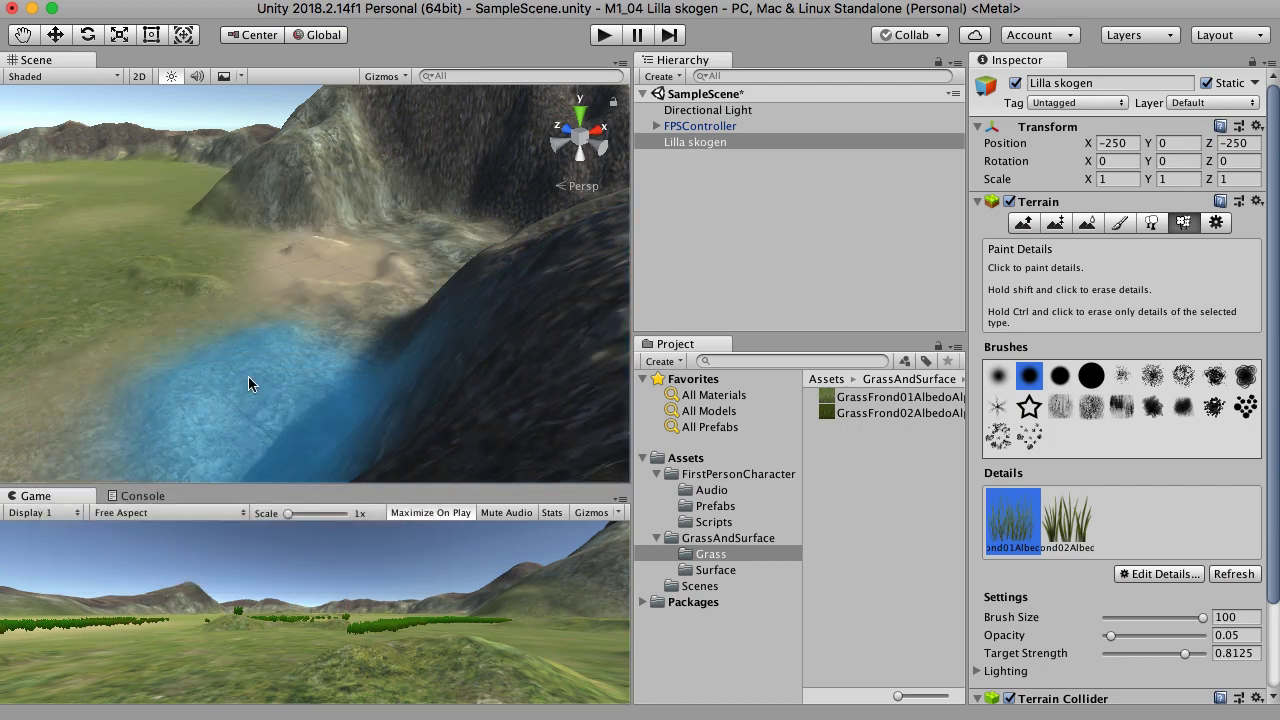
# Step: Paint a dab of GrassFrond01 grass on the Lilla skogen plain inside the near mountain ridge, and play-test it
pyautogui.scroll(-3, 240, 385)
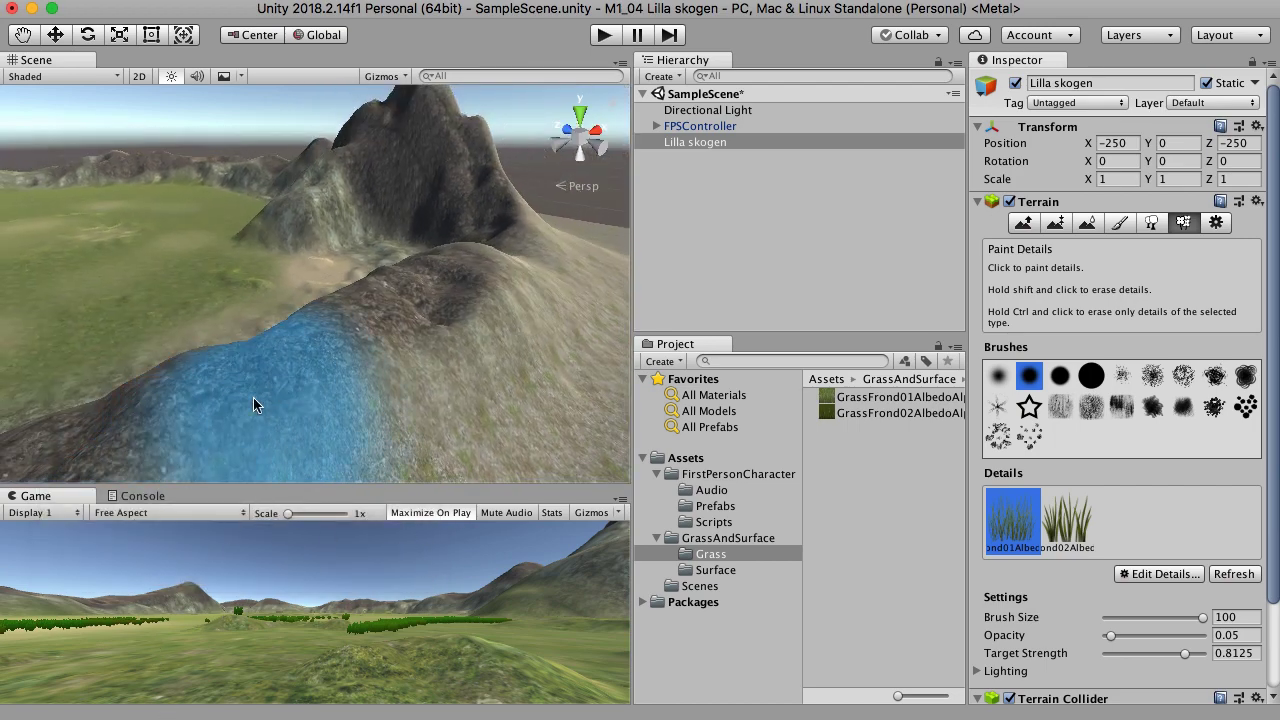
pyautogui.moveTo(252, 361); pyautogui.dragTo(20, 383, button='right')
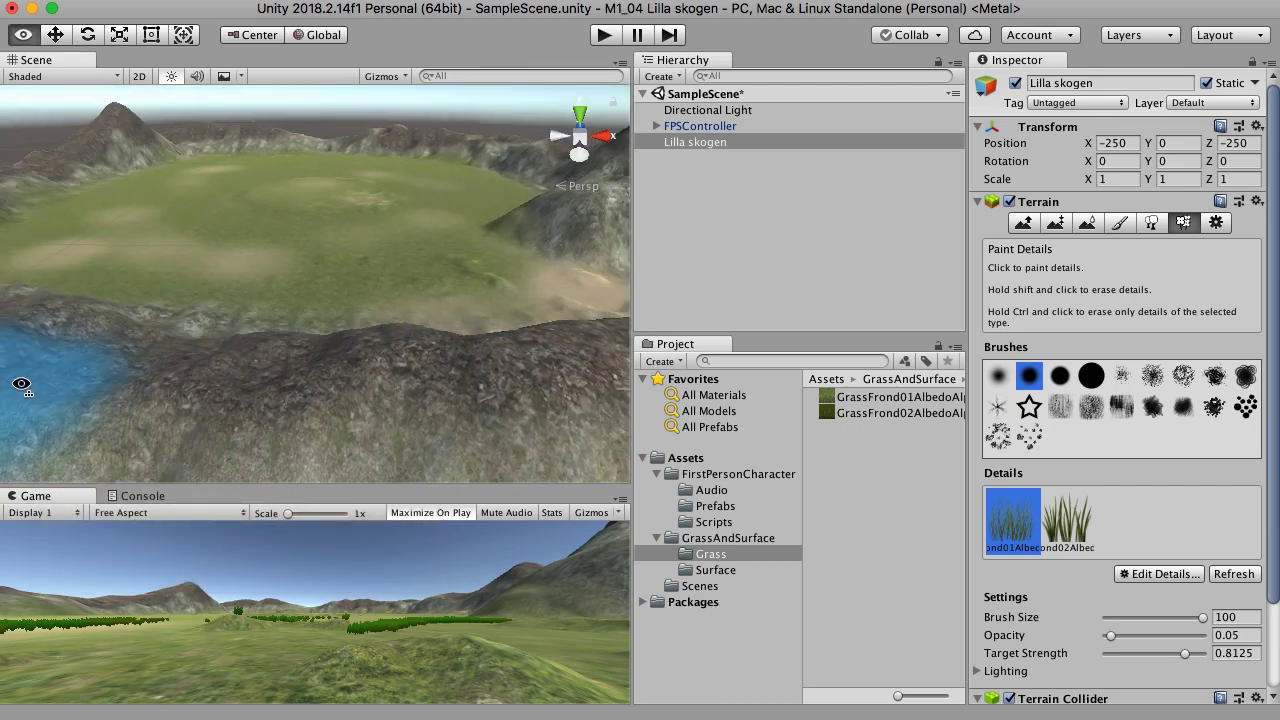
pyautogui.click(707, 125)
pyautogui.click(712, 146)
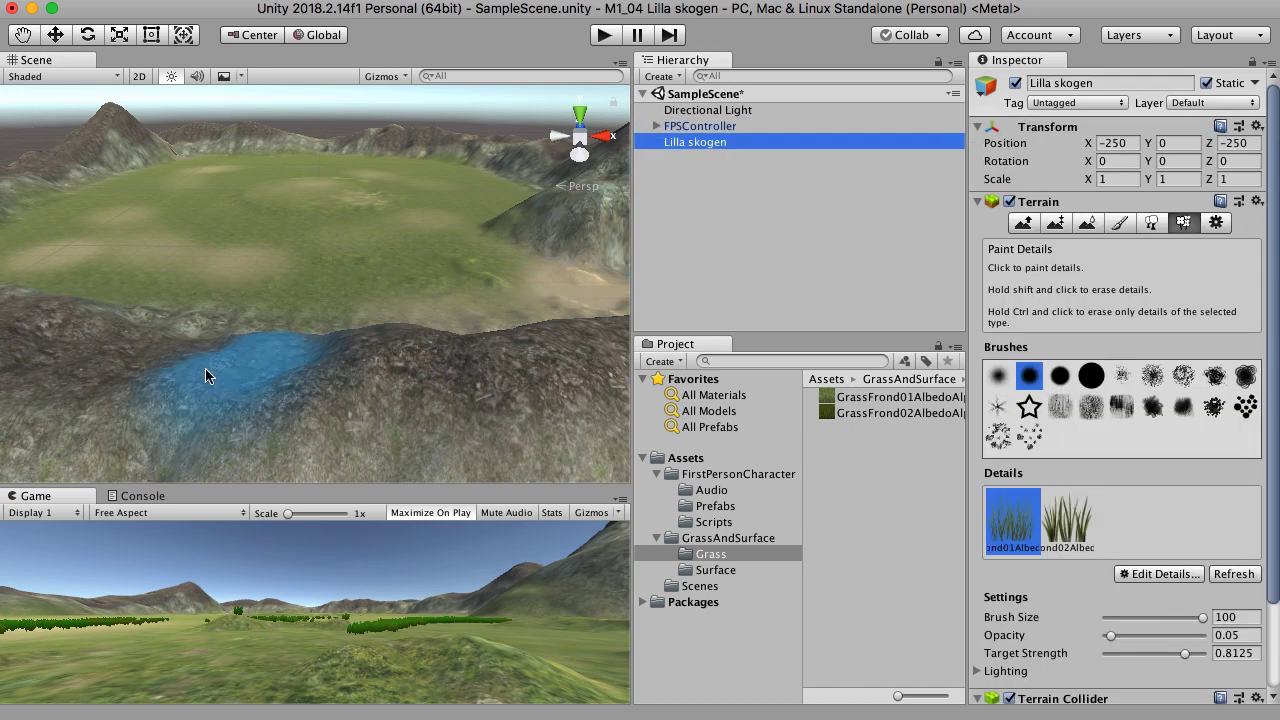
pyautogui.click(285, 291)
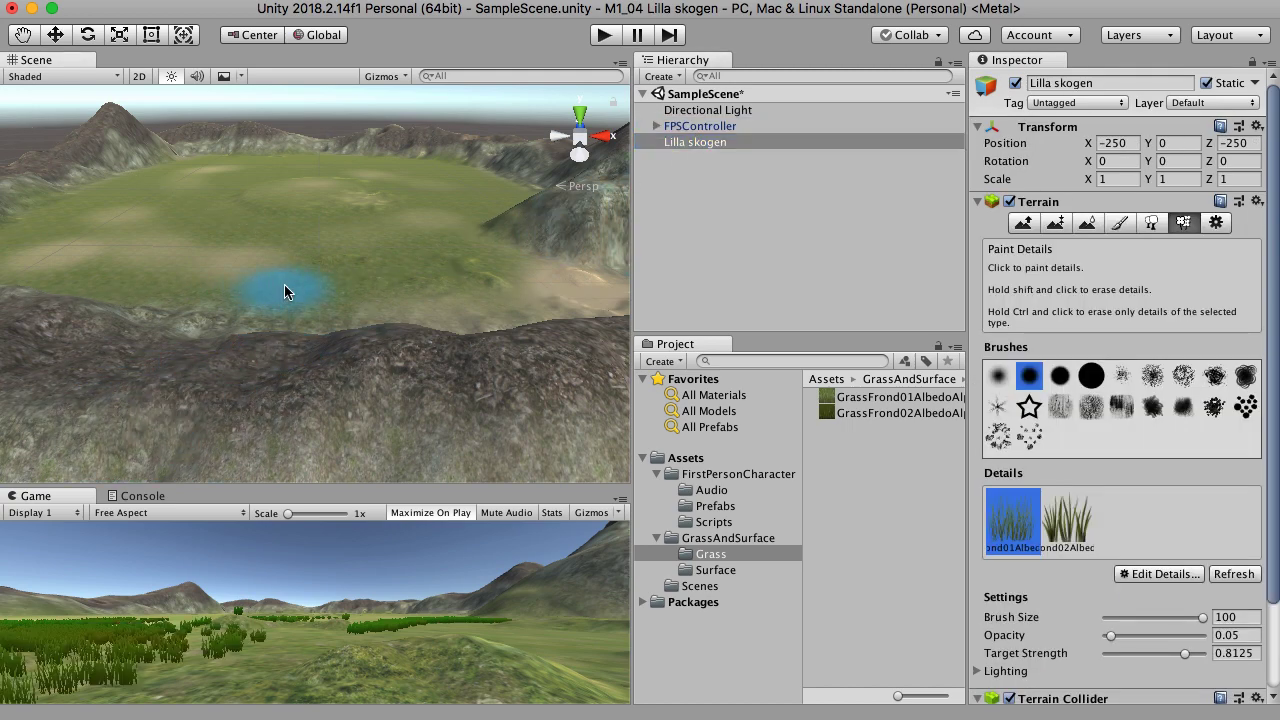
pyautogui.click(615, 36)
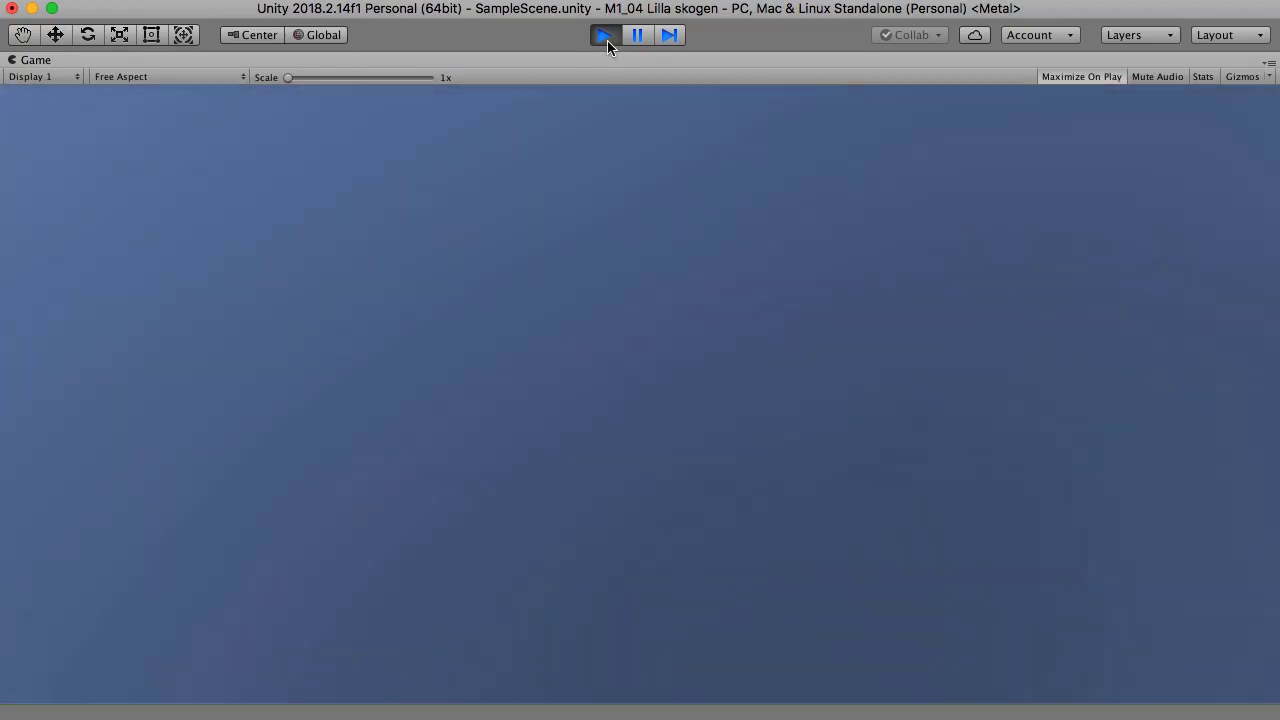
pyautogui.click(607, 36)
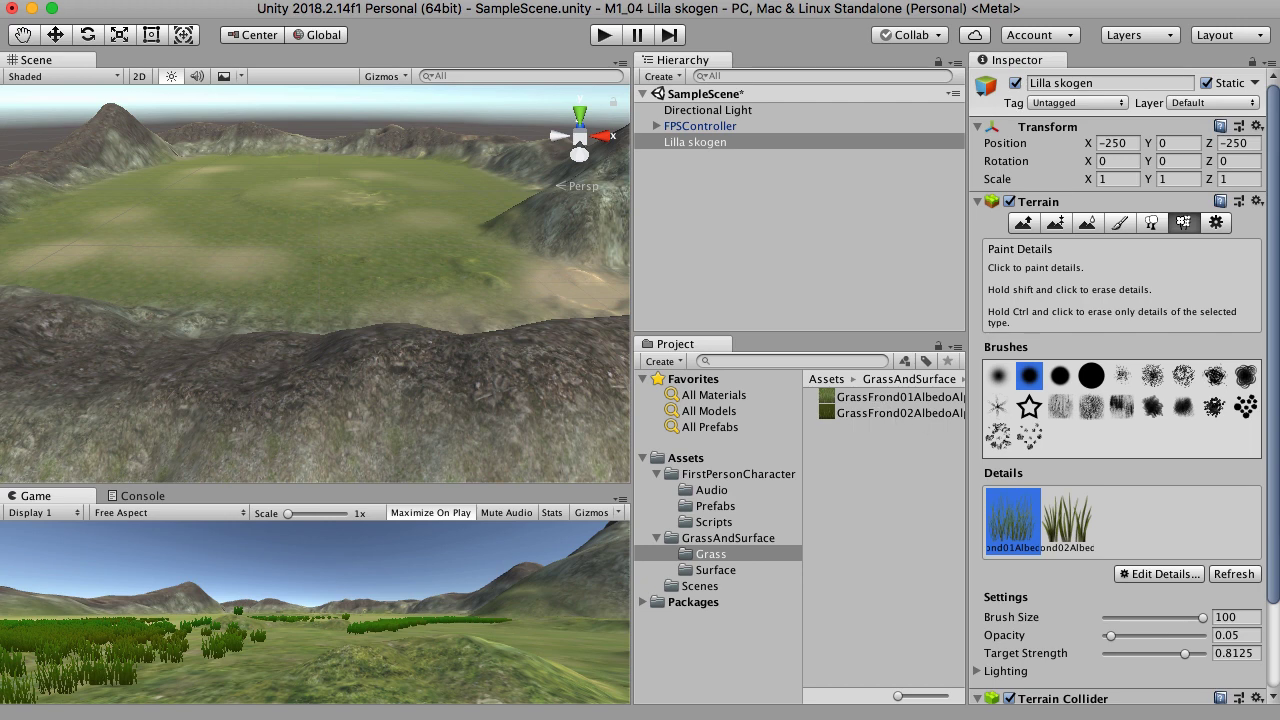
# Step: Switch the terrain to tree painting and import all assets of Trees.unitypackage into the Assets folder
pyautogui.click(1152, 224)
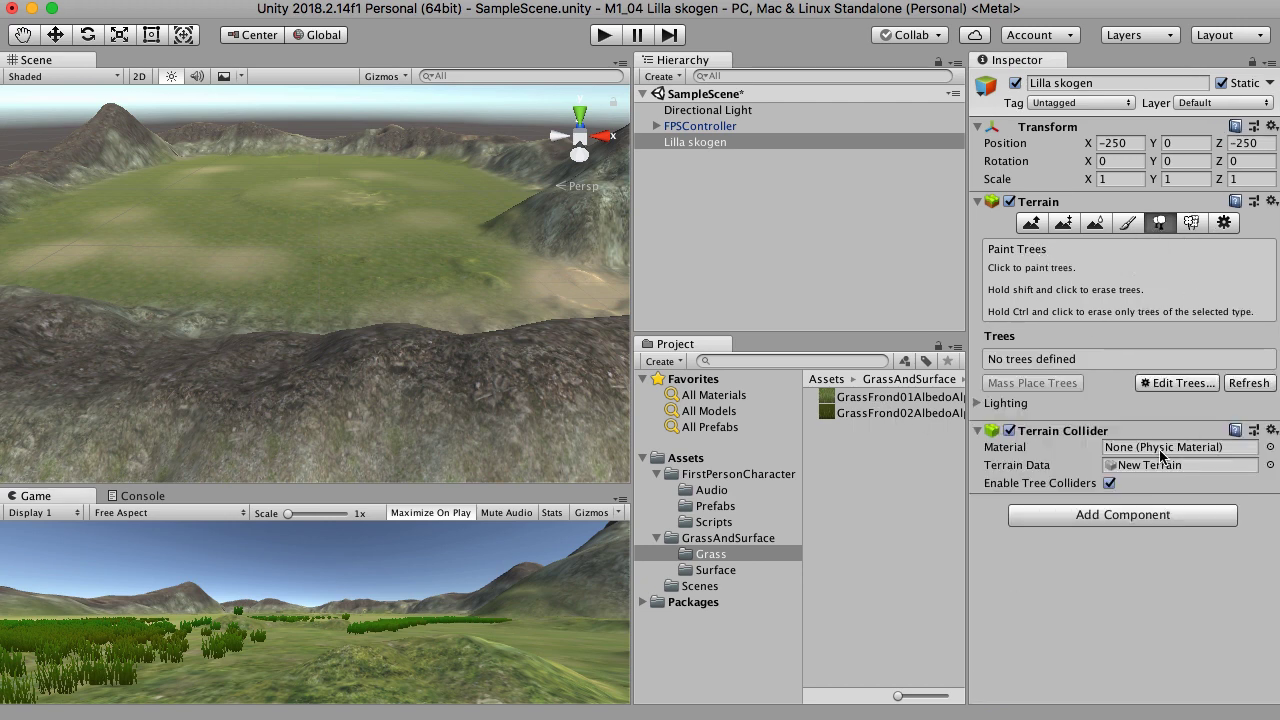
pyautogui.click(657, 476)
pyautogui.click(657, 490)
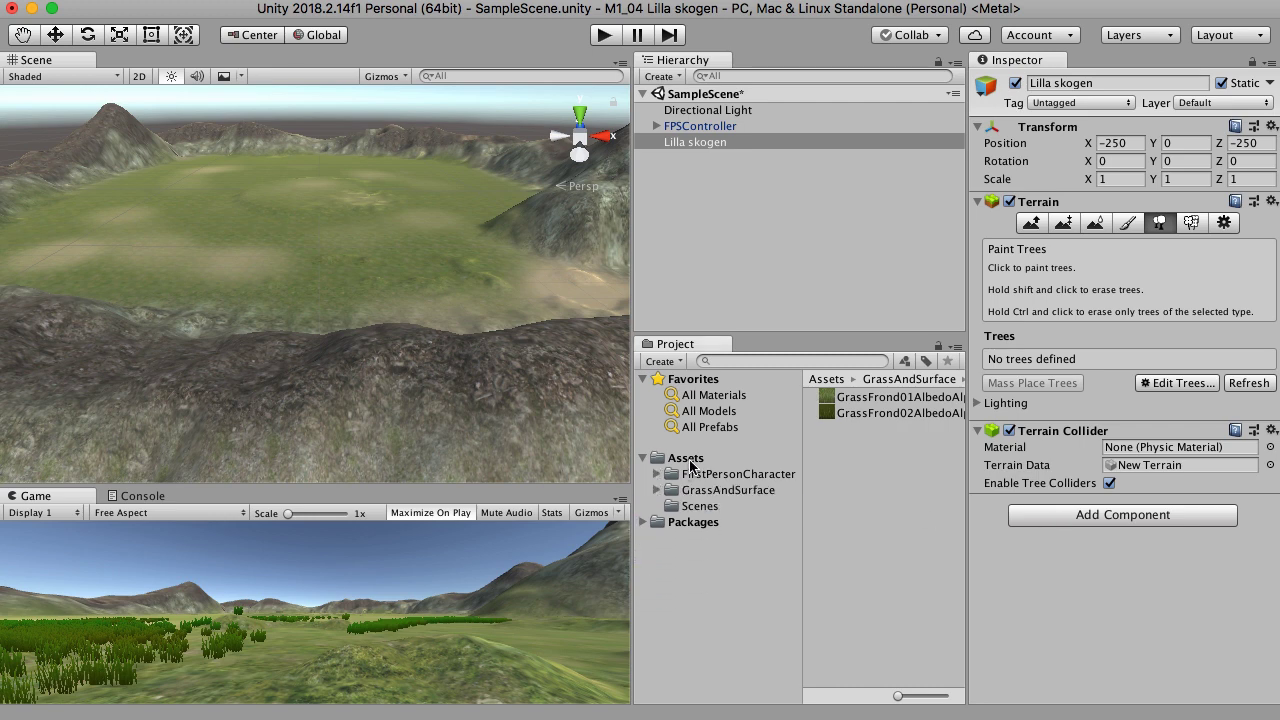
pyautogui.click(690, 460)
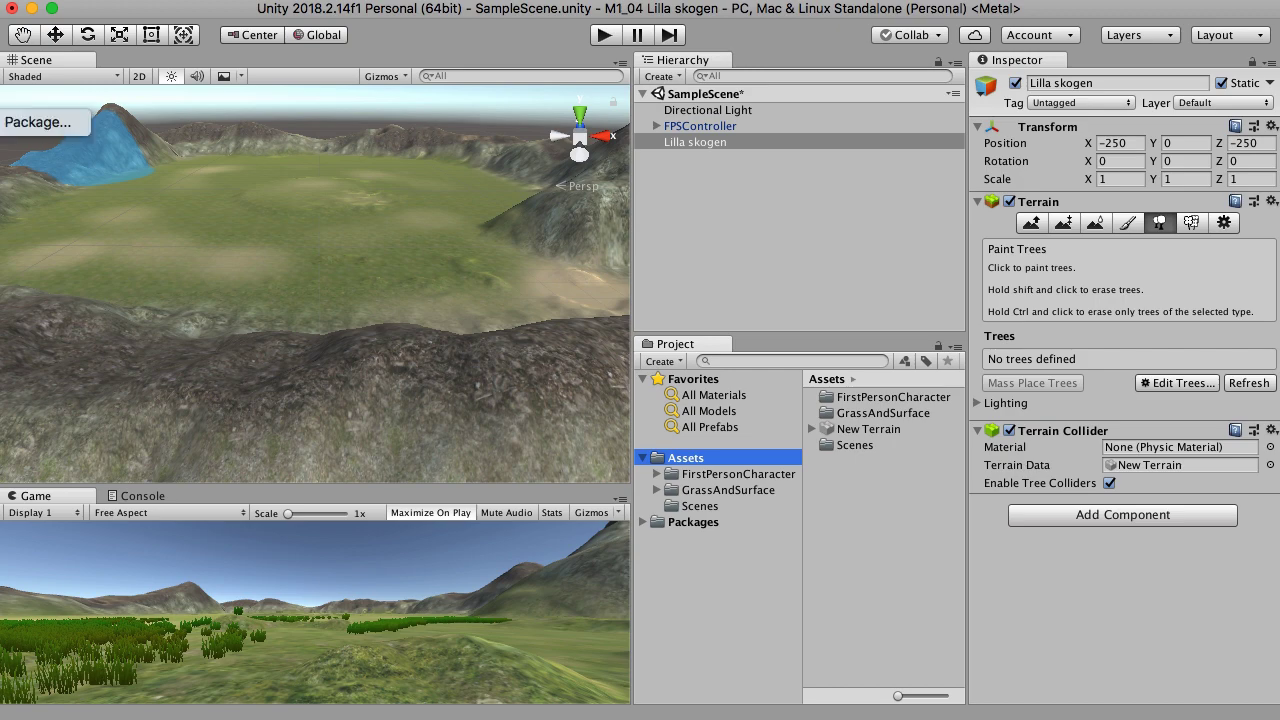
pyautogui.click(24, 125)
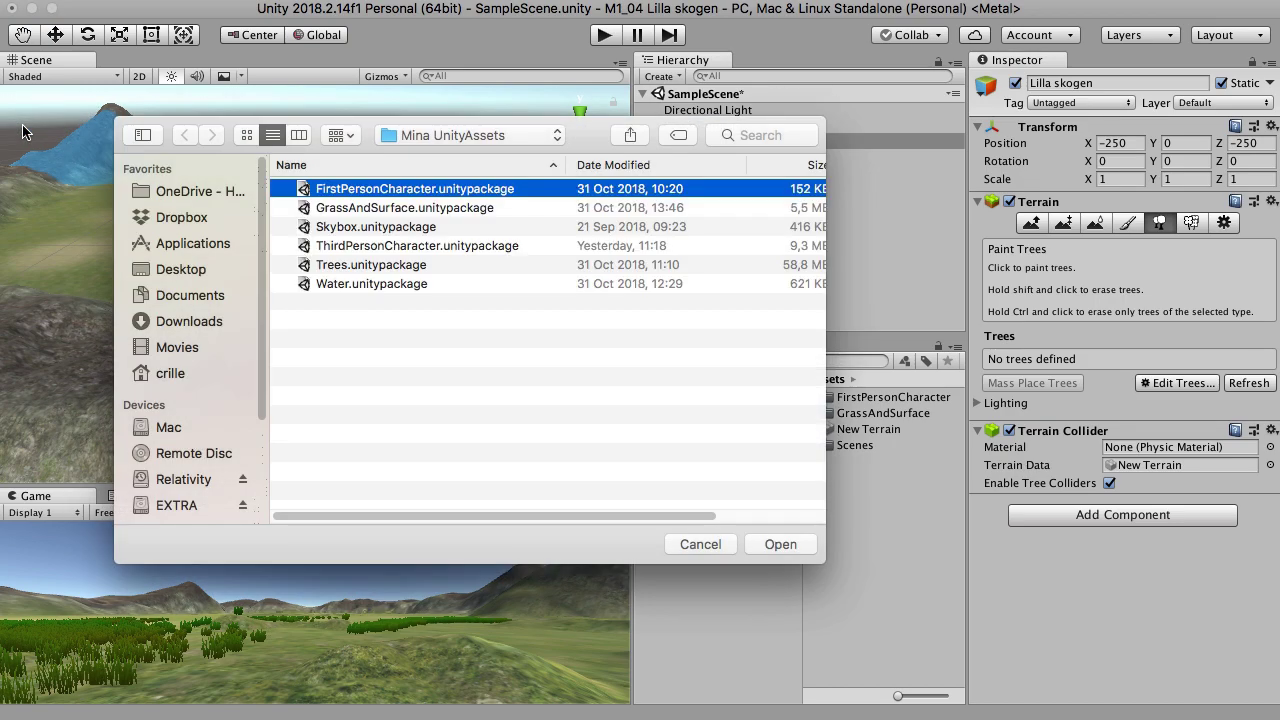
pyautogui.click(406, 266)
pyautogui.click(798, 550)
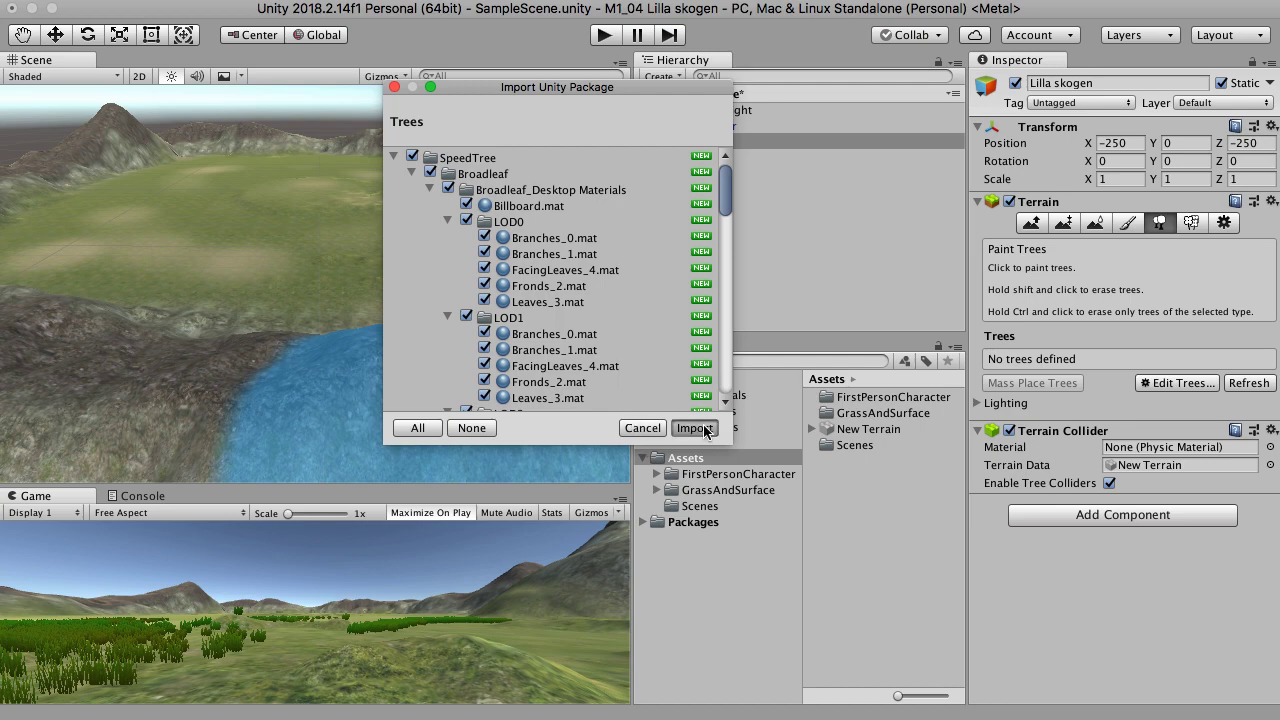
pyautogui.click(697, 428)
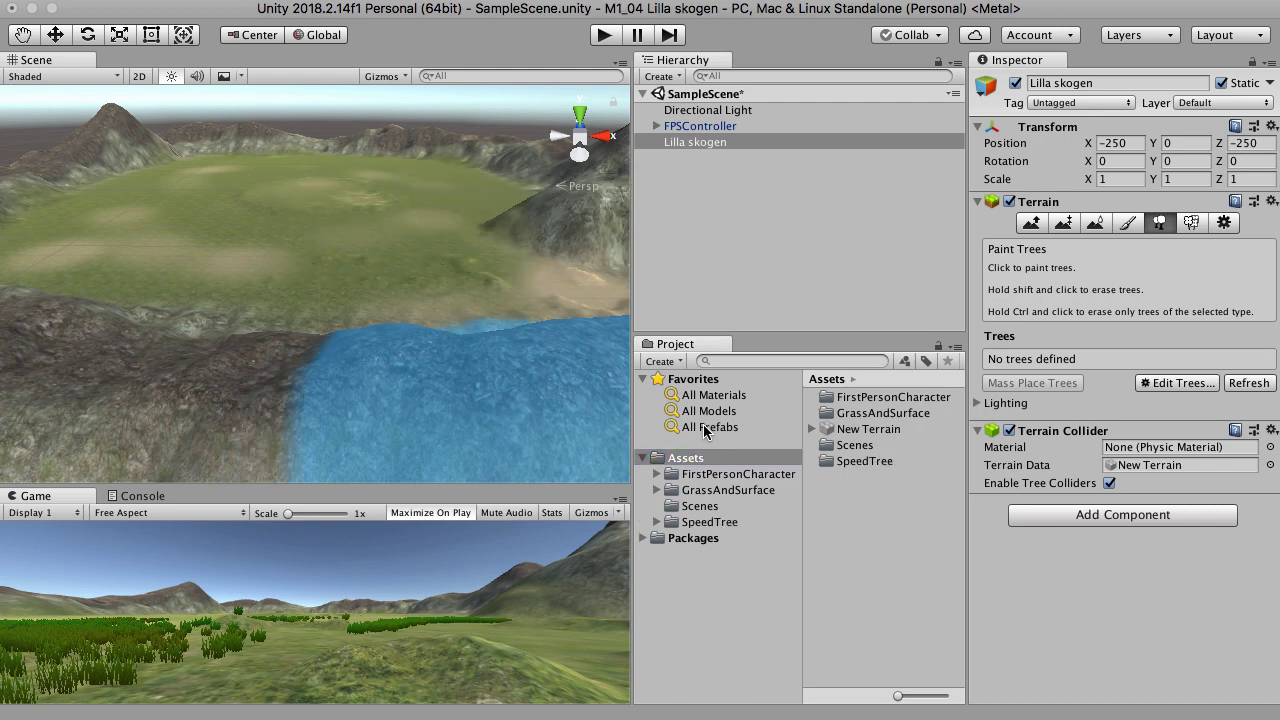
# Step: Examine the previews of the Broadleaf_Desktop, Conifer_Desktop and Palm_Desktop tree models in the SpeedTree folder
pyautogui.click(712, 522)
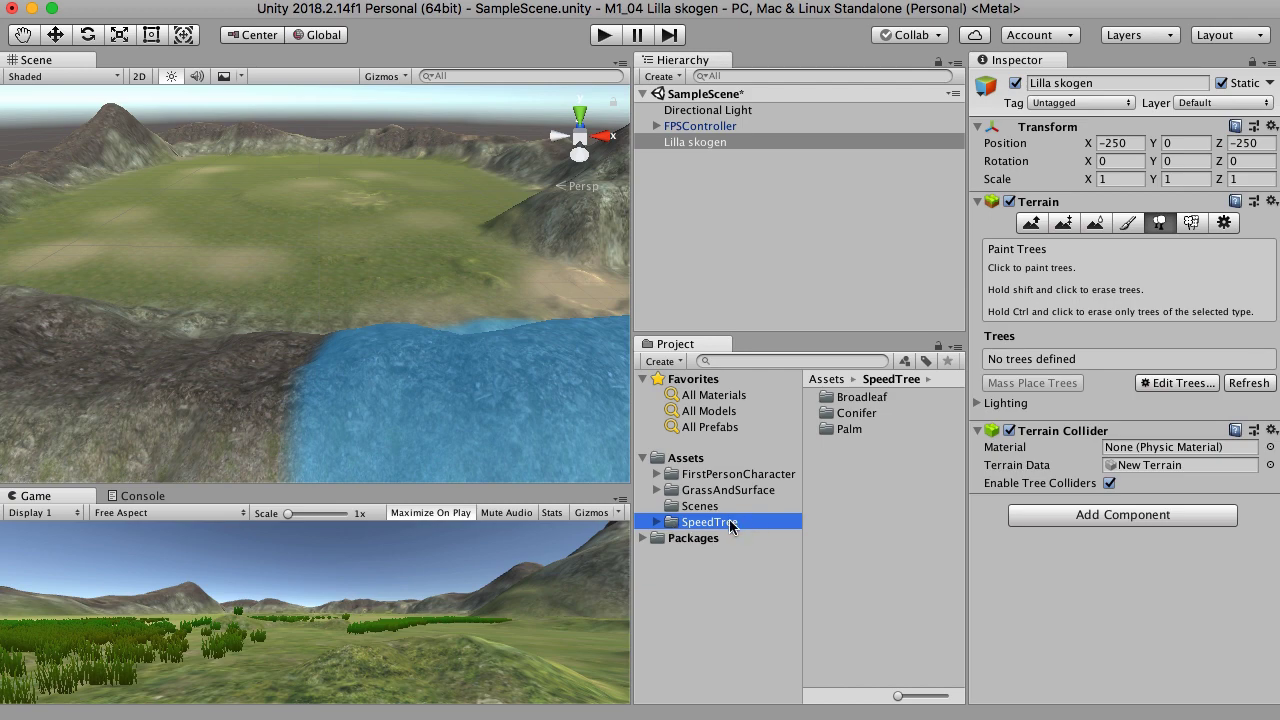
pyautogui.click(657, 522)
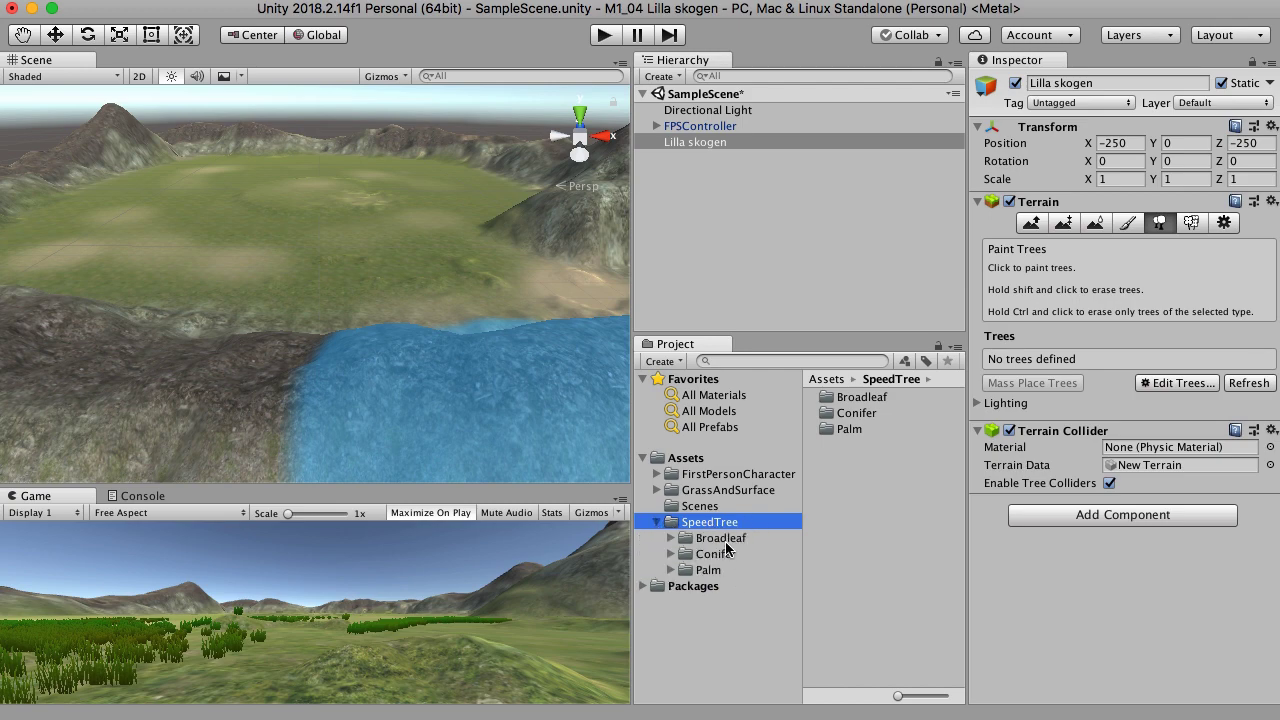
pyautogui.click(724, 539)
pyautogui.click(878, 400)
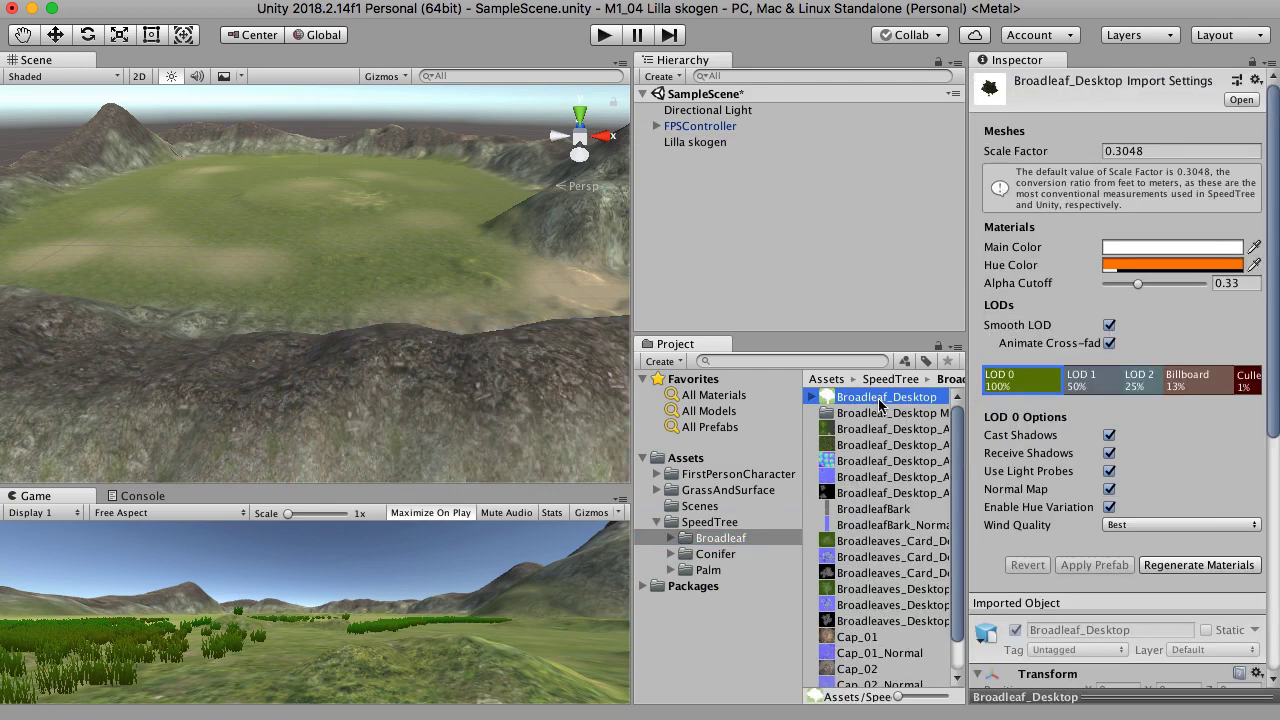
pyautogui.scroll(-5, 1112, 540)
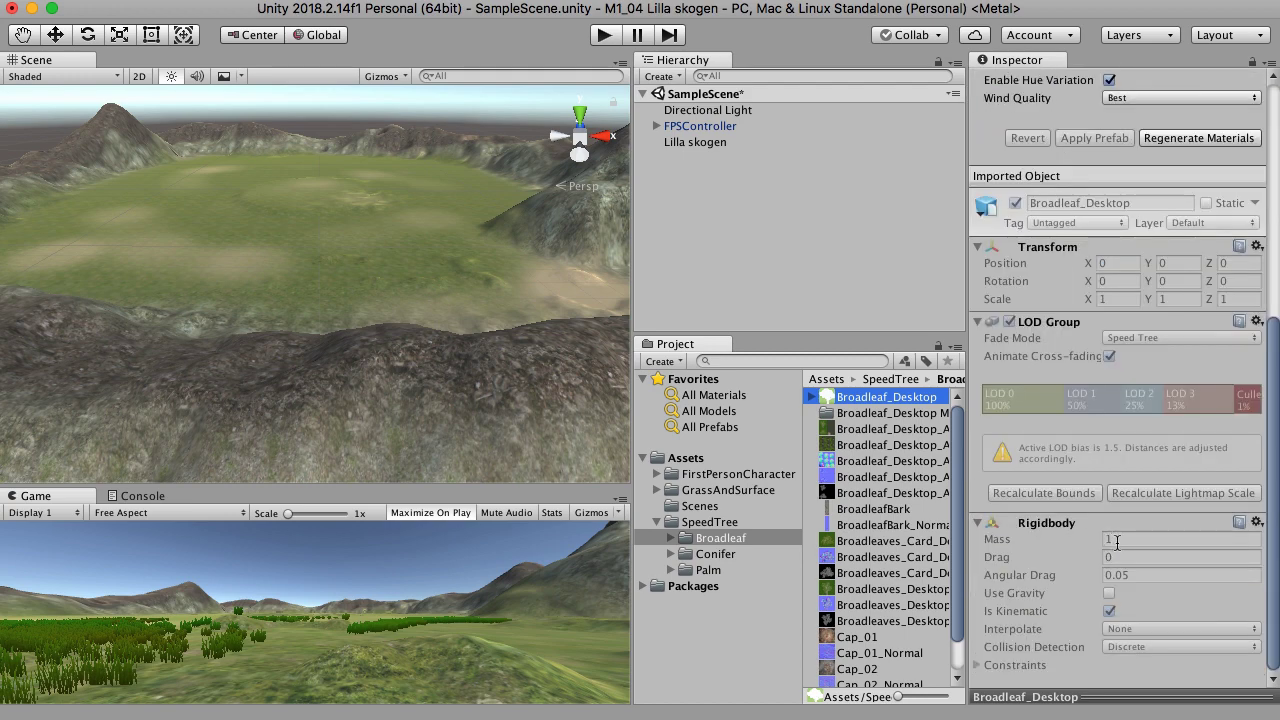
pyautogui.moveTo(1112, 697); pyautogui.dragTo(1136, 373)
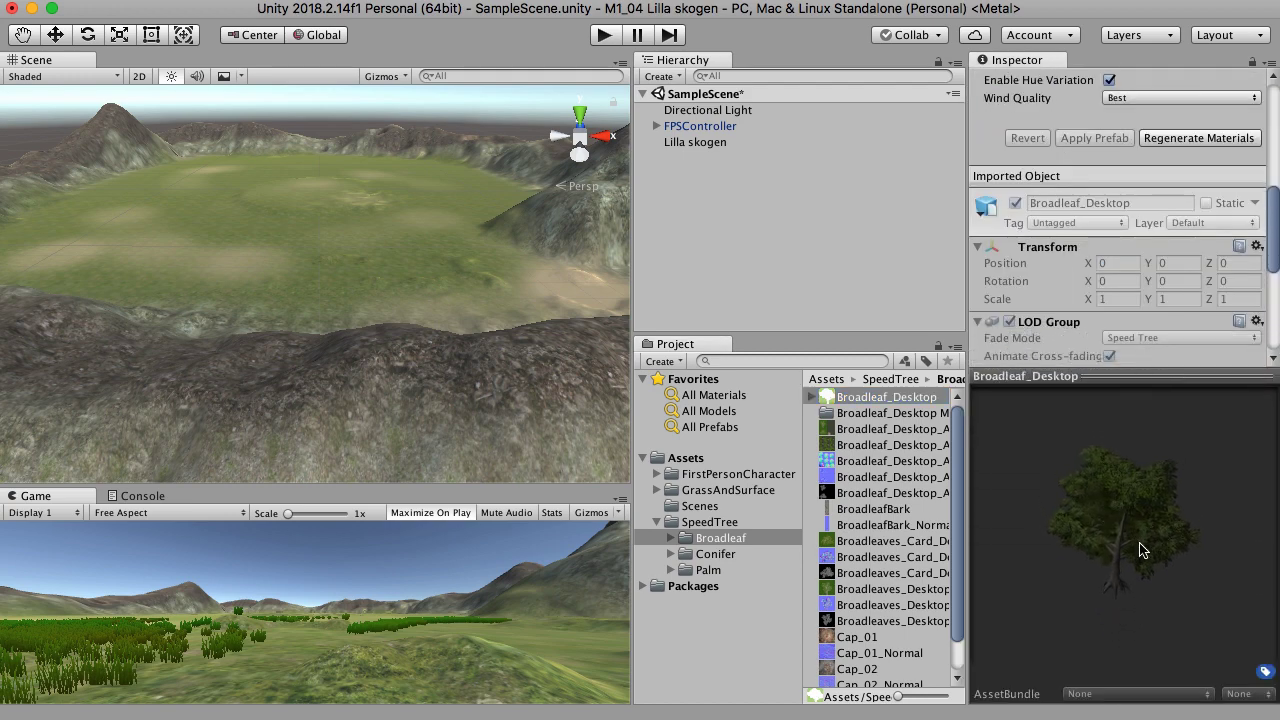
pyautogui.click(714, 557)
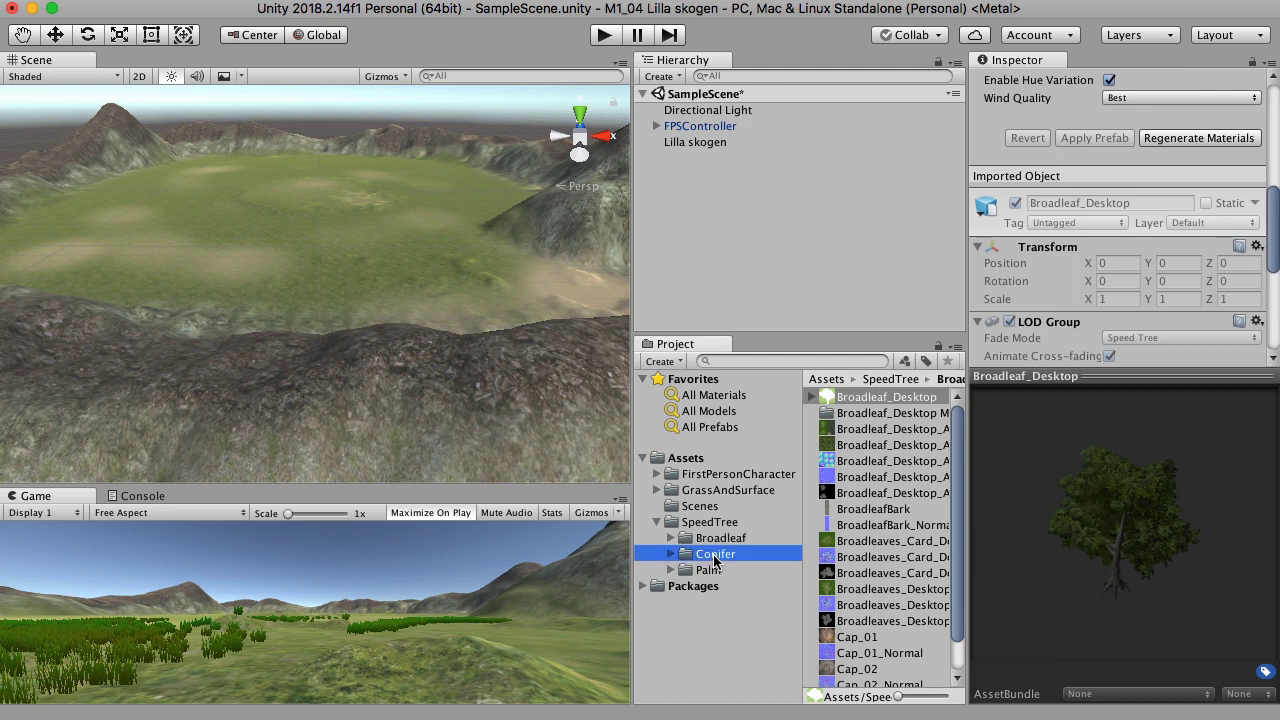
pyautogui.click(900, 397)
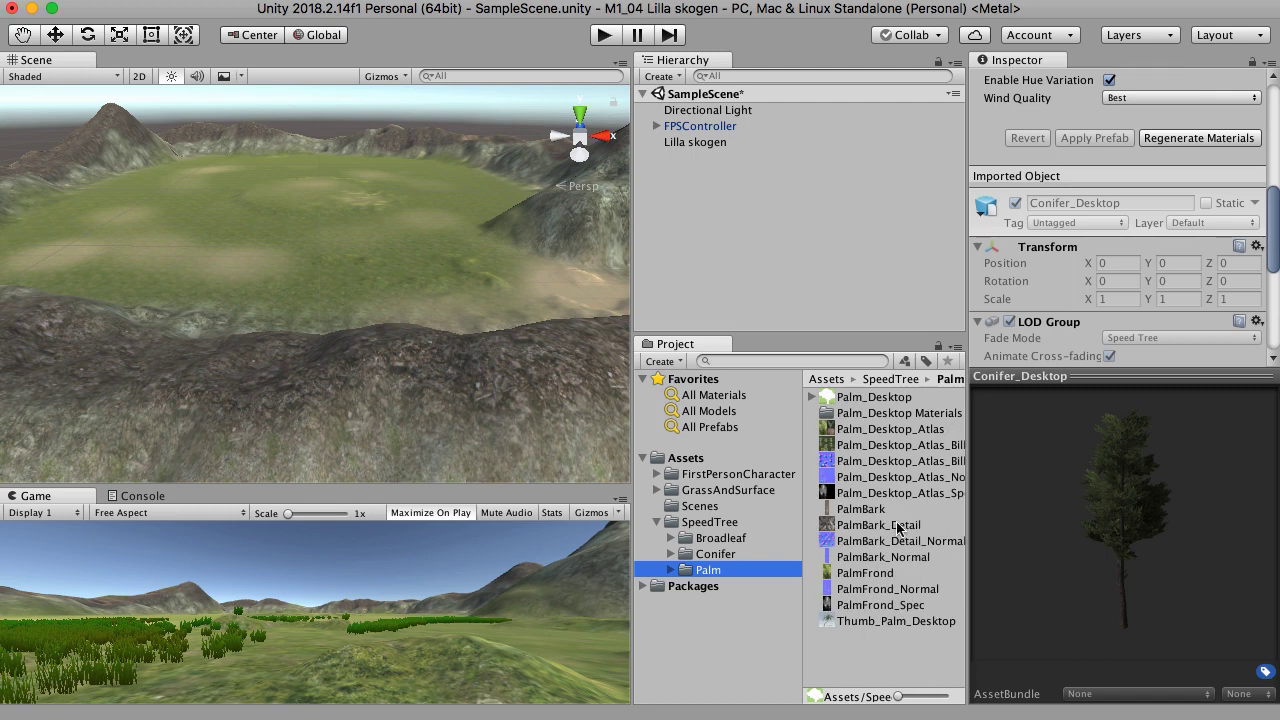
pyautogui.click(875, 398)
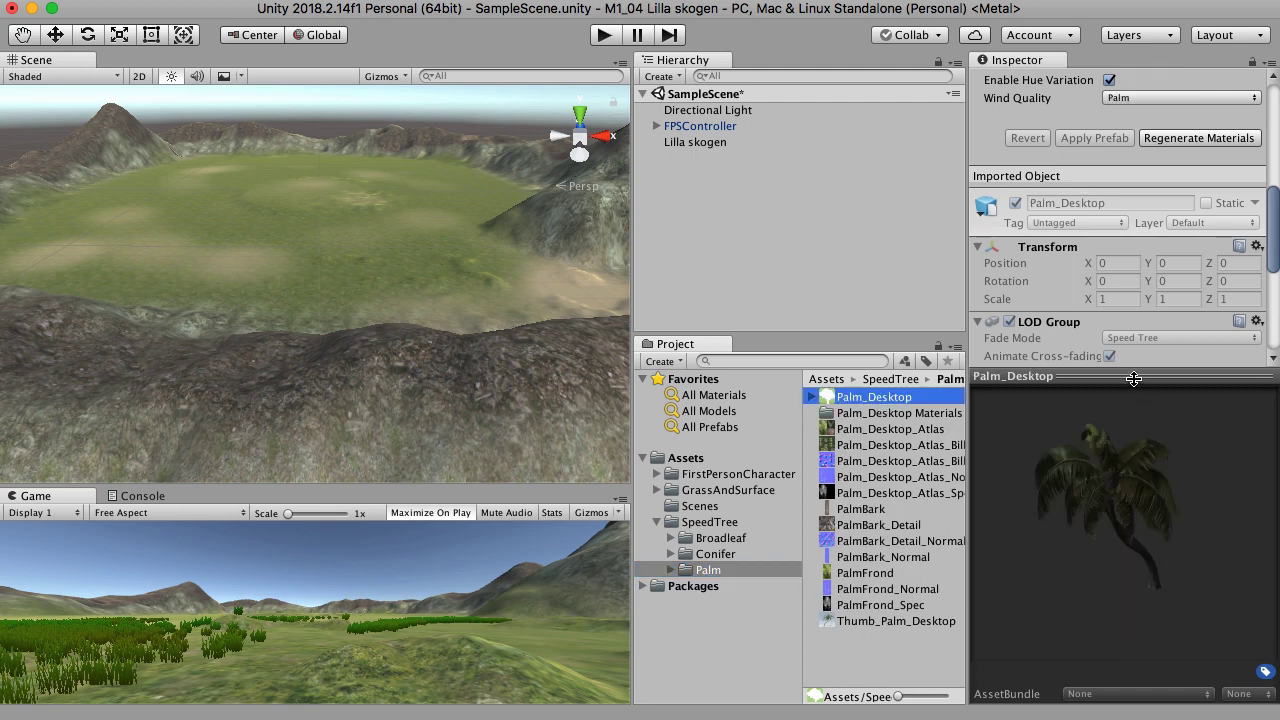
pyautogui.moveTo(1133, 379); pyautogui.dragTo(1160, 716)
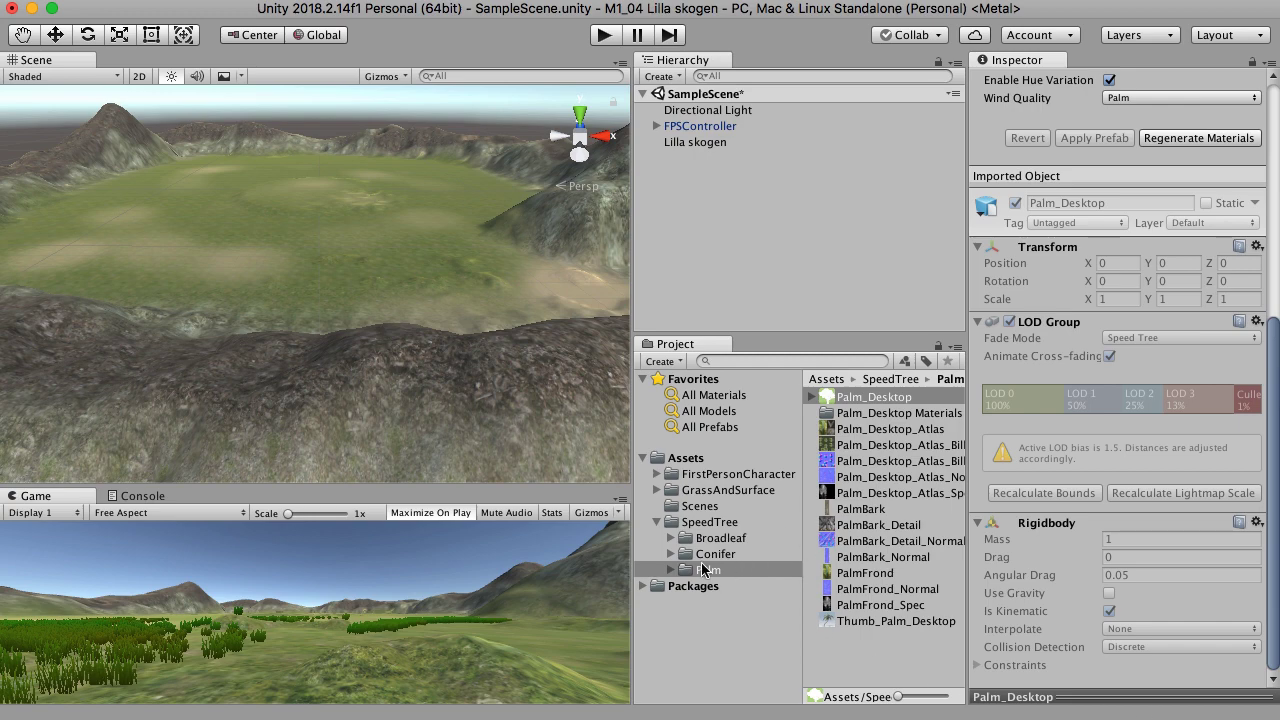
pyautogui.click(733, 524)
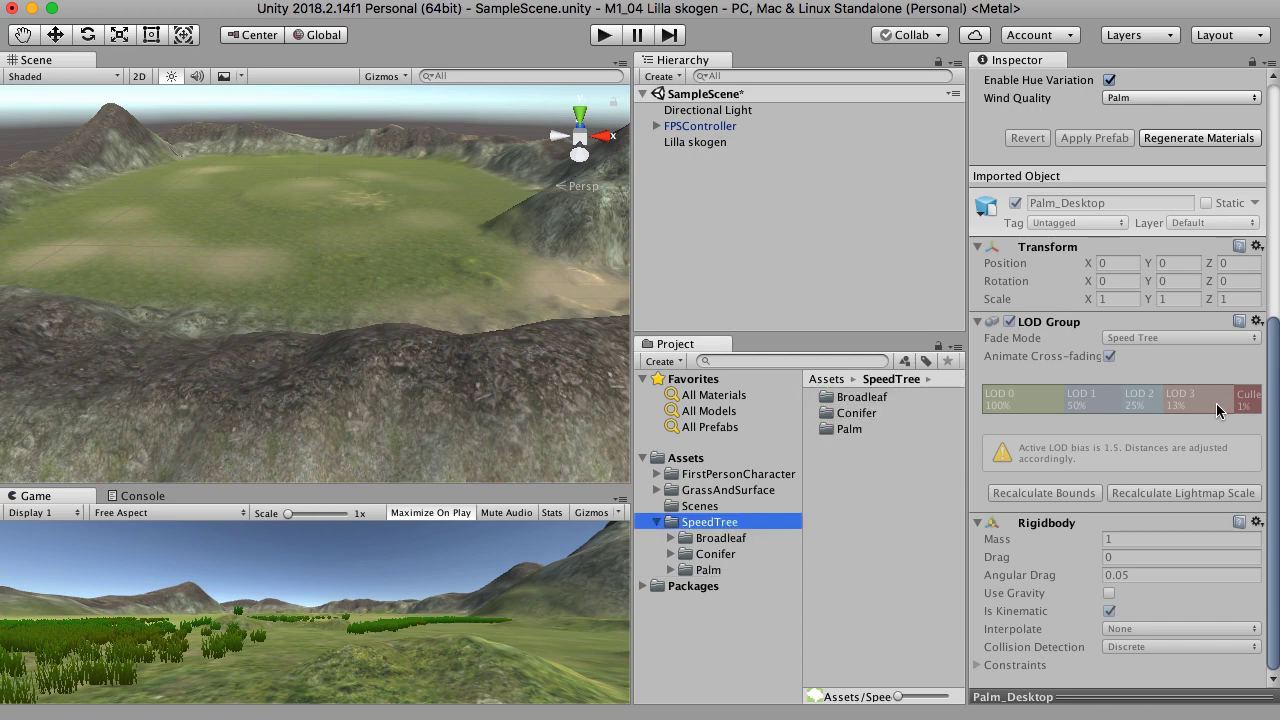
# Step: Add Broadleaf_Desktop from the SpeedTree Broadleaf folder as a paintable tree on the Lilla skogen terrain
pyautogui.click(700, 142)
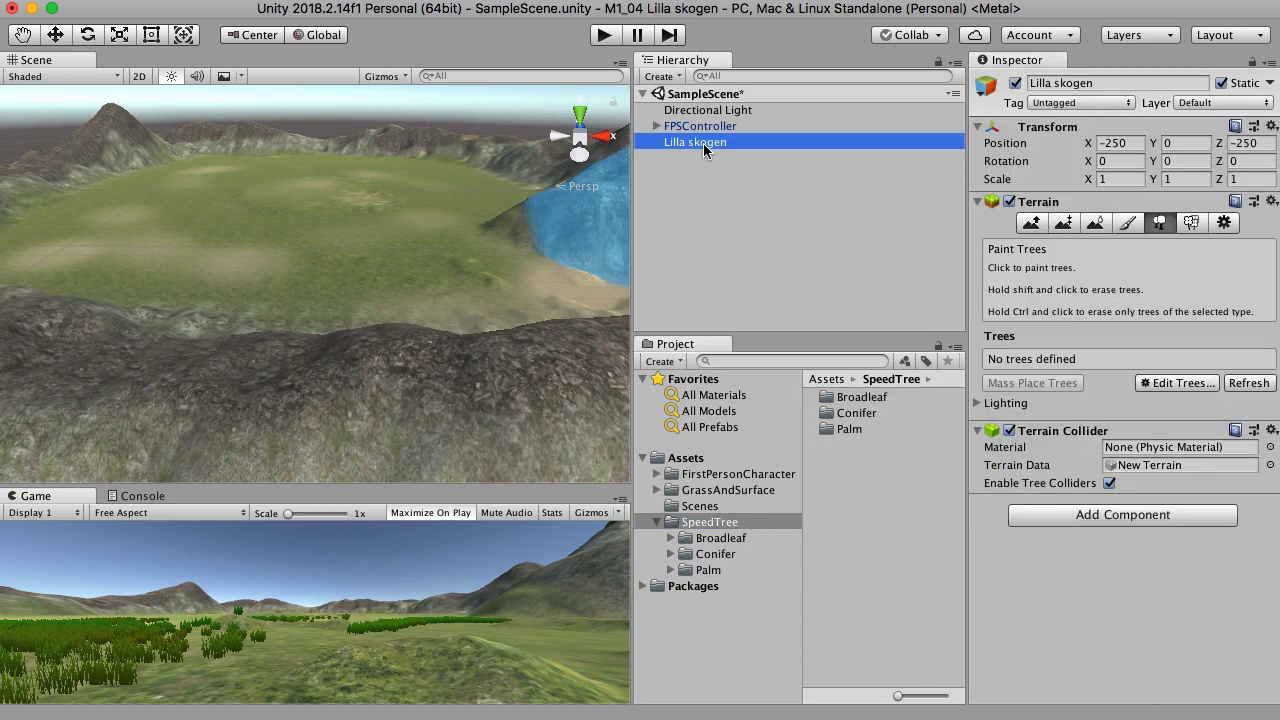
pyautogui.moveTo(321, 254); pyautogui.dragTo(317, 297, button='right')
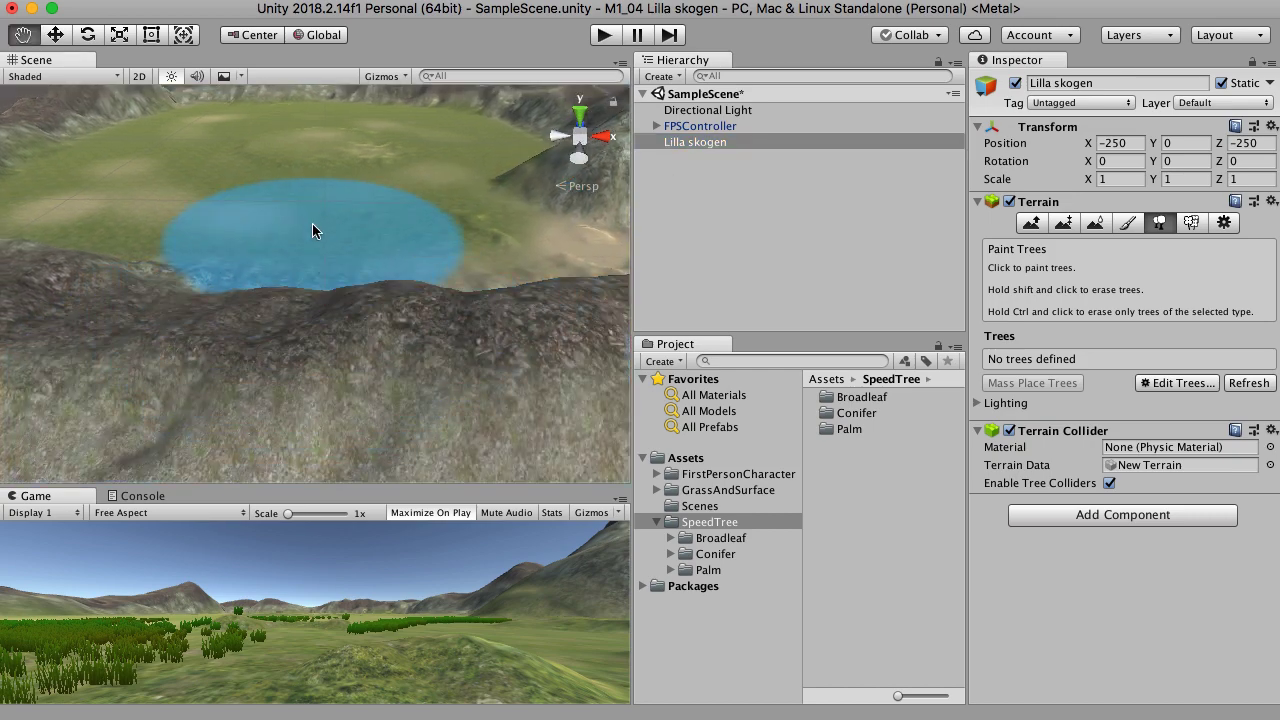
pyautogui.moveTo(312, 230); pyautogui.dragTo(349, 360, button='middle')
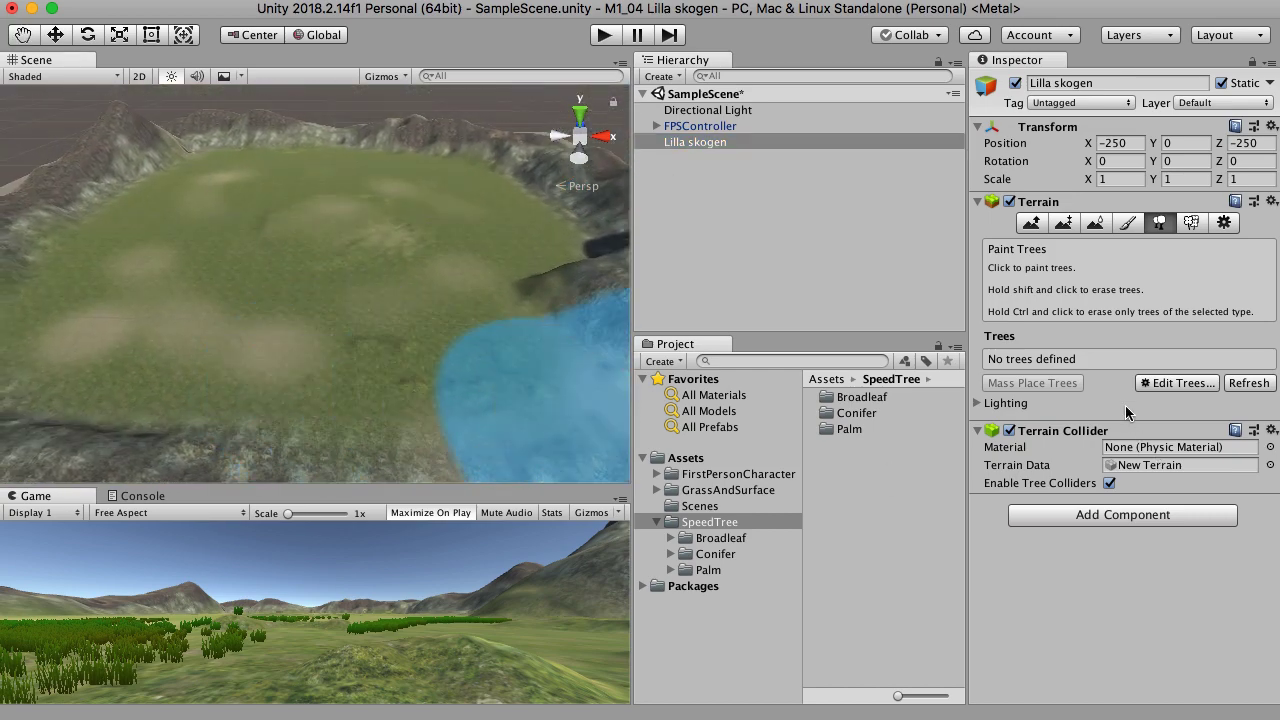
pyautogui.click(1192, 384)
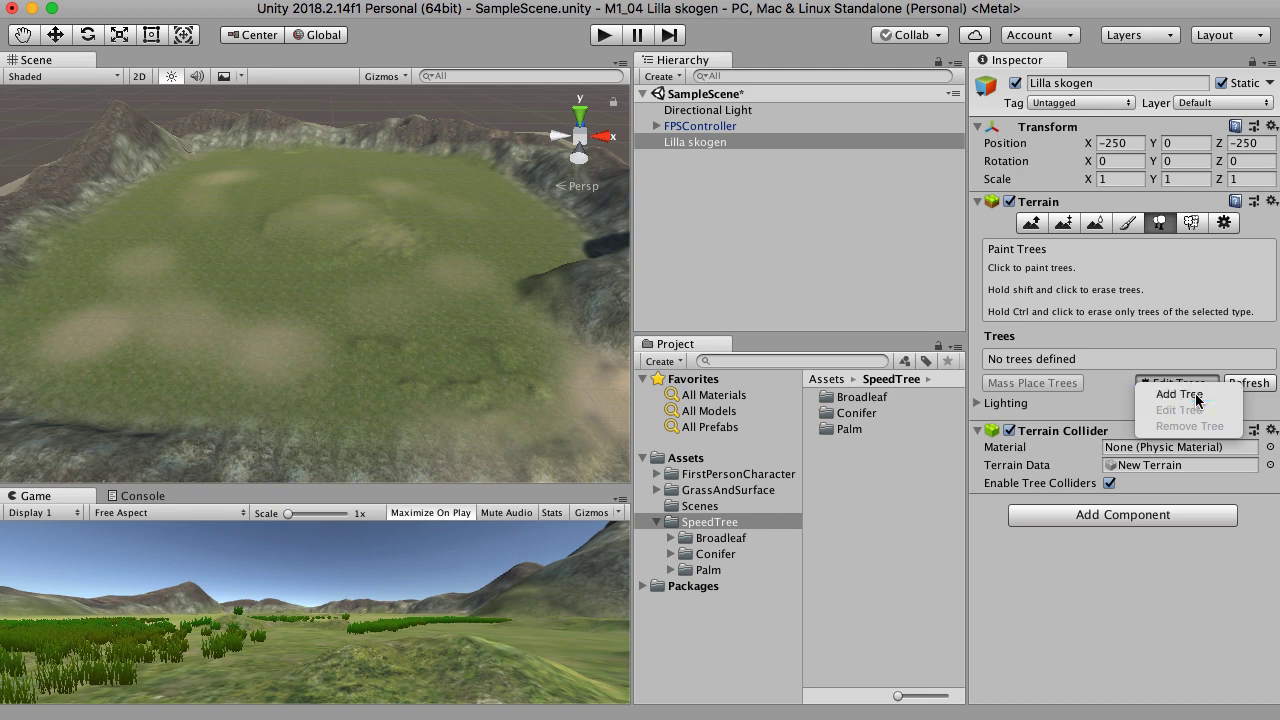
pyautogui.click(1198, 400)
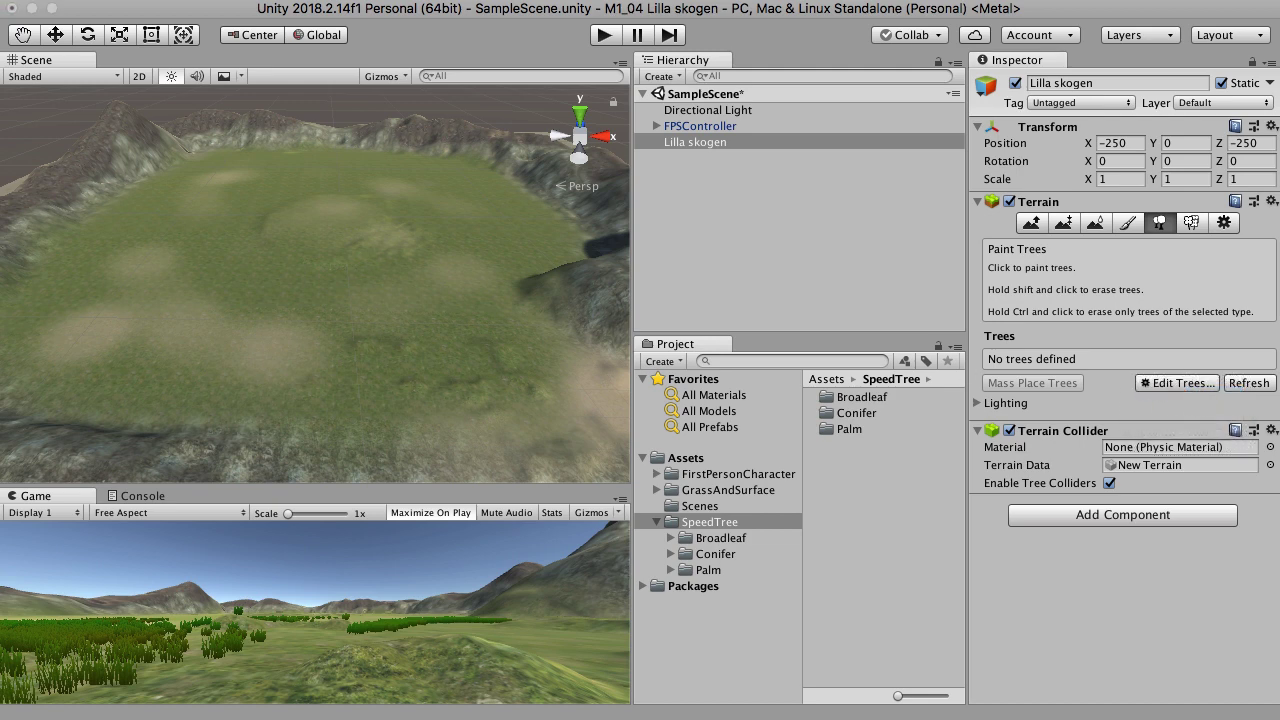
pyautogui.moveTo(534, 242); pyautogui.dragTo(556, 174)
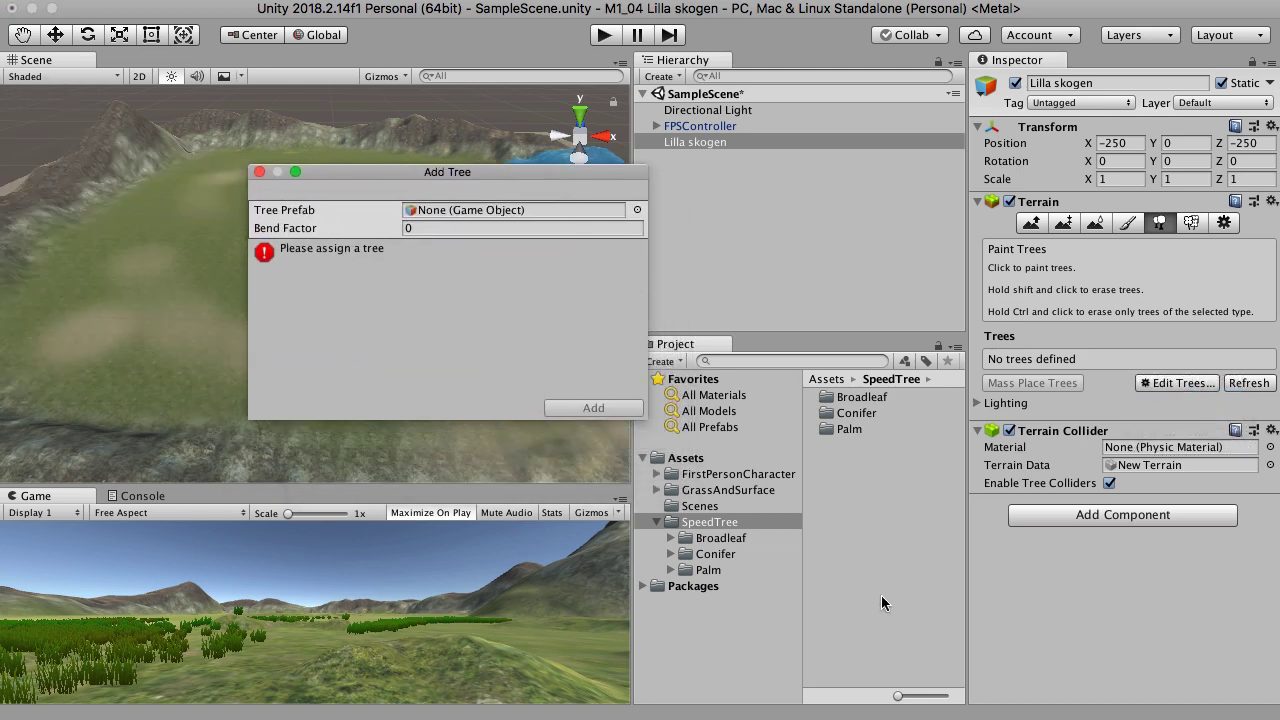
pyautogui.click(722, 538)
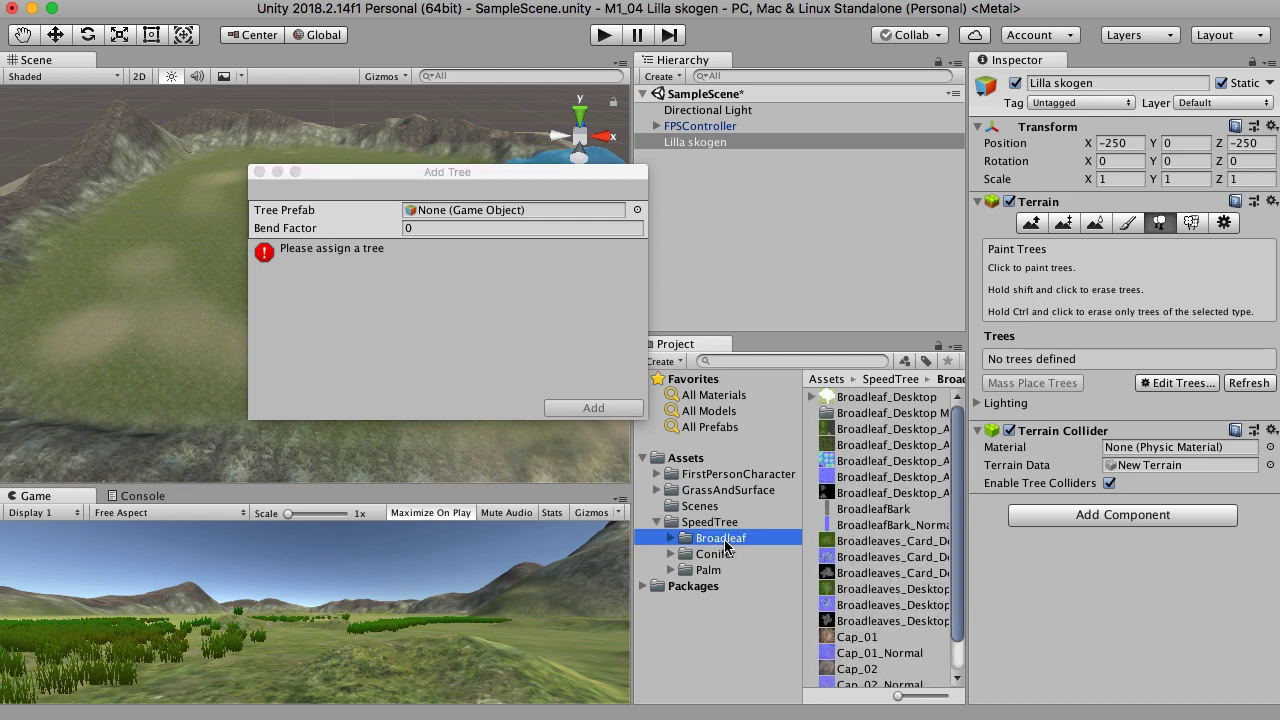
pyautogui.moveTo(868, 402); pyautogui.dragTo(463, 213)
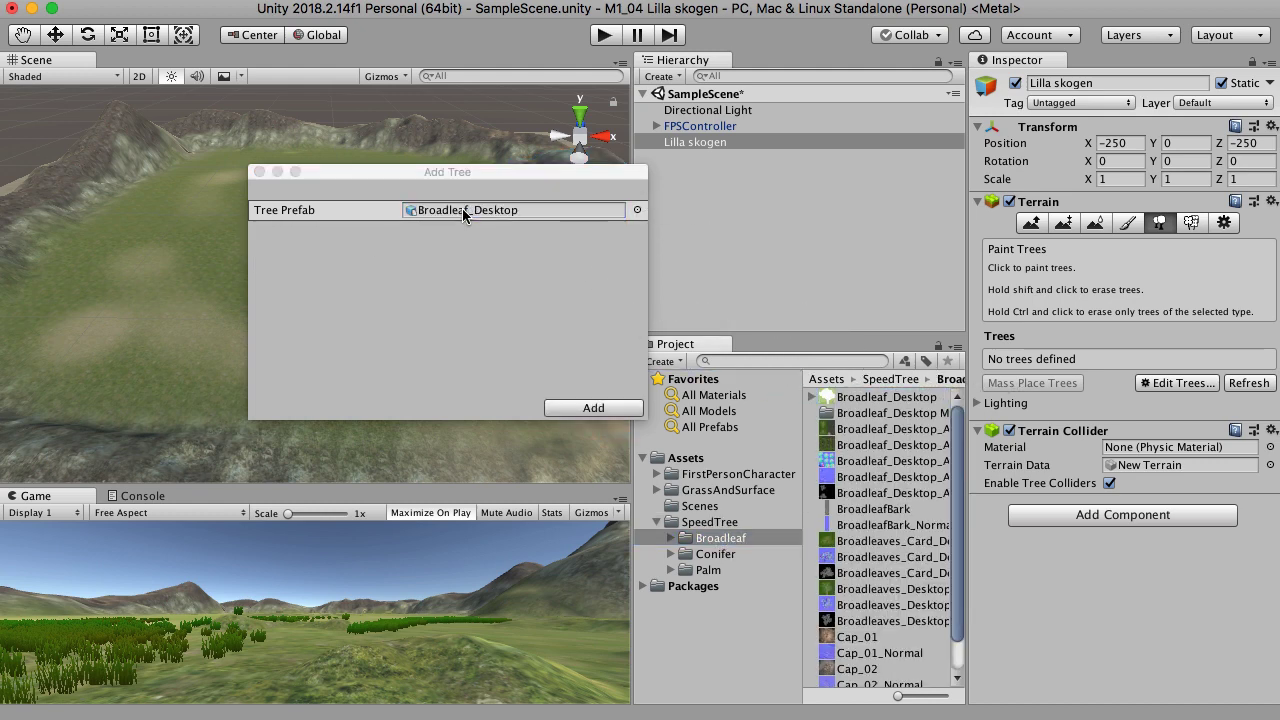
pyautogui.click(600, 409)
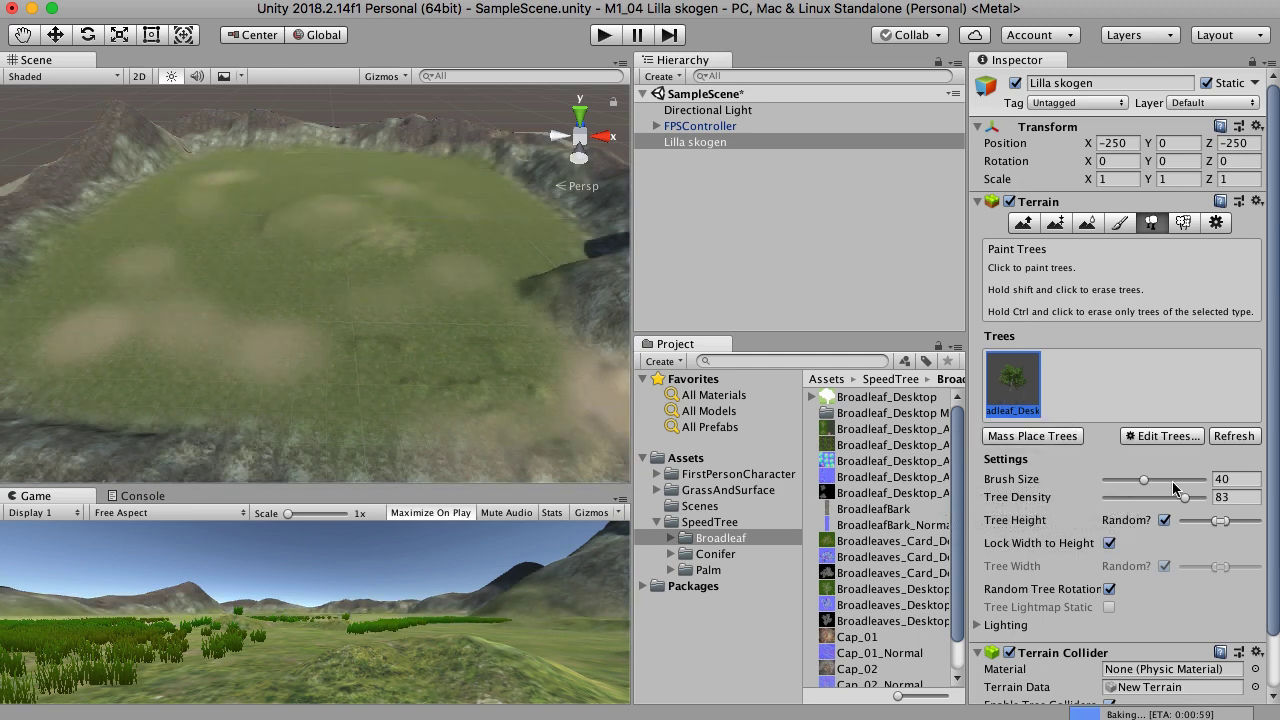
# Step: Set the tree brush to size 35 and density 28, with random tree height spanning the full range
pyautogui.click(1172, 481)
pyautogui.moveTo(1136, 499); pyautogui.dragTo(1125, 499)
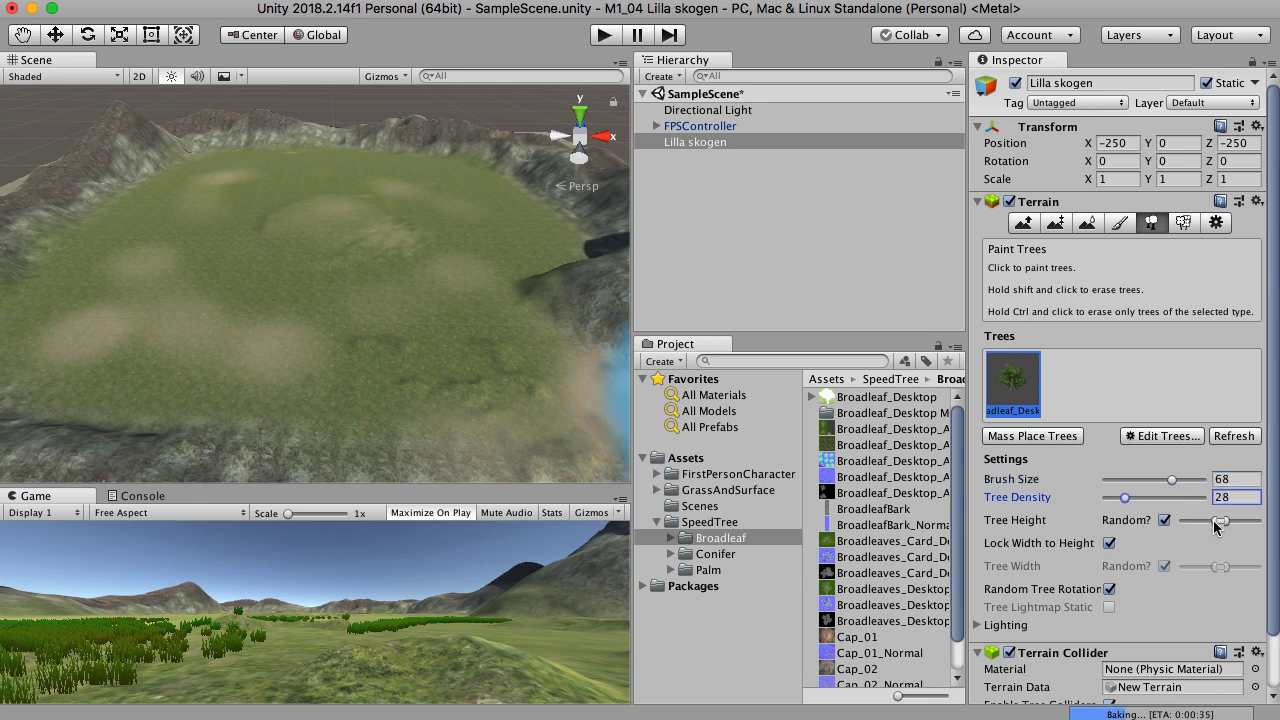
pyautogui.moveTo(1217, 527); pyautogui.dragTo(1148, 529)
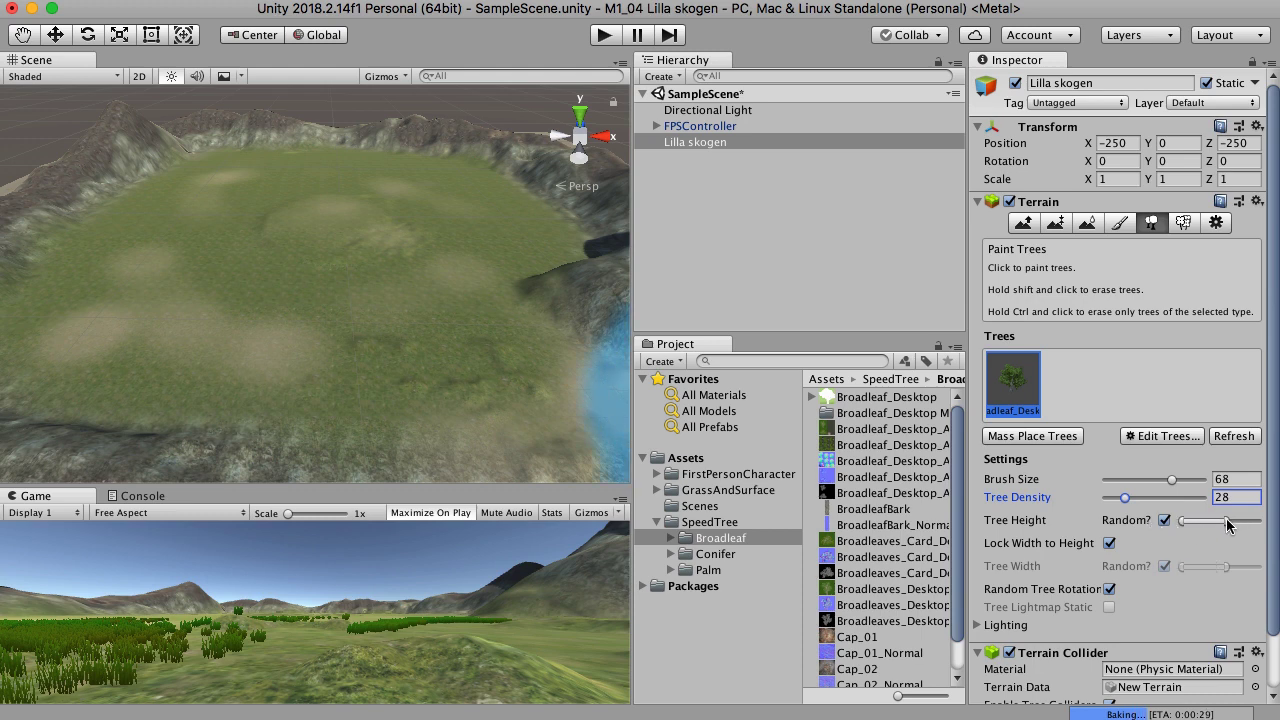
pyautogui.moveTo(1227, 522); pyautogui.dragTo(1258, 524)
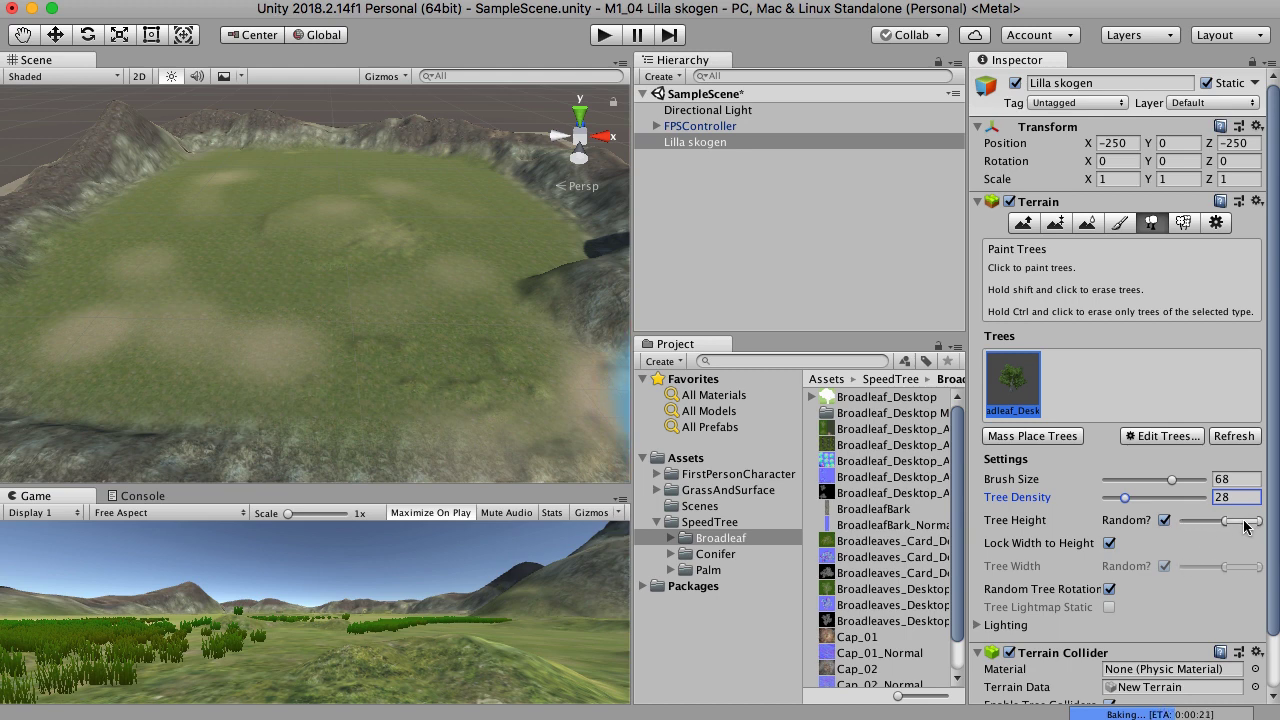
pyautogui.moveTo(1221, 527); pyautogui.dragTo(1168, 531)
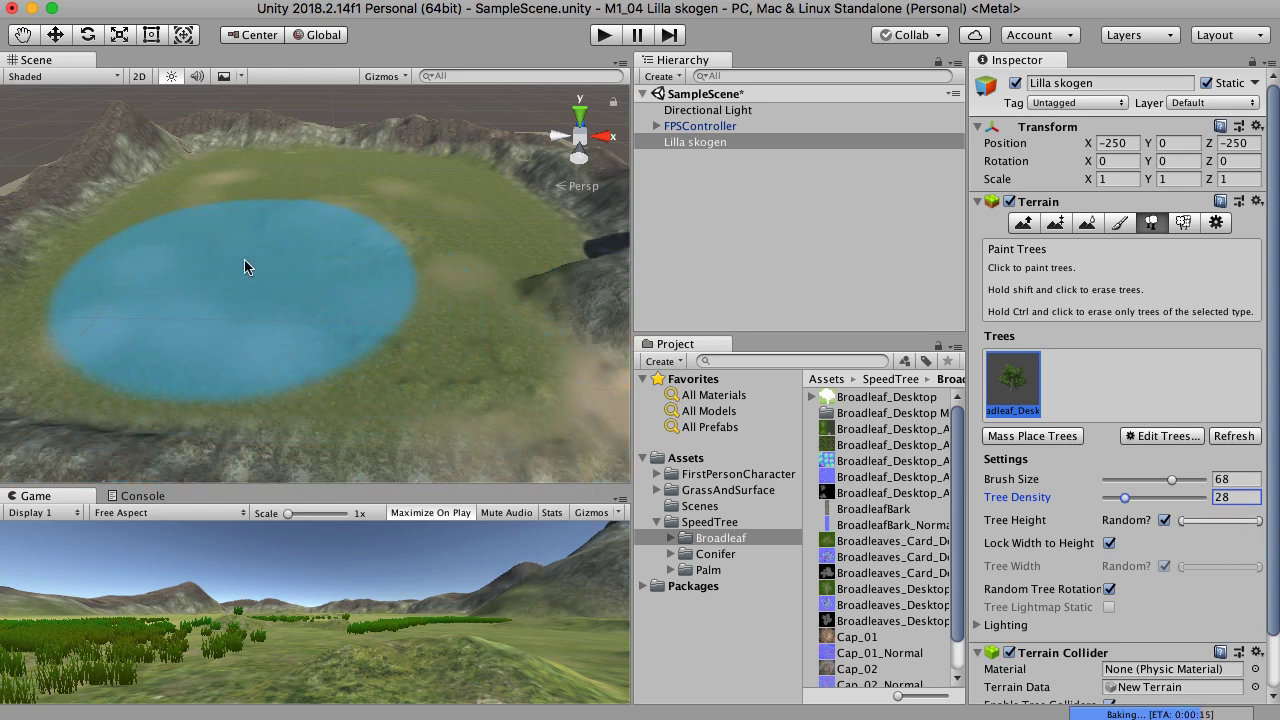
pyautogui.moveTo(1172, 479); pyautogui.dragTo(1139, 479)
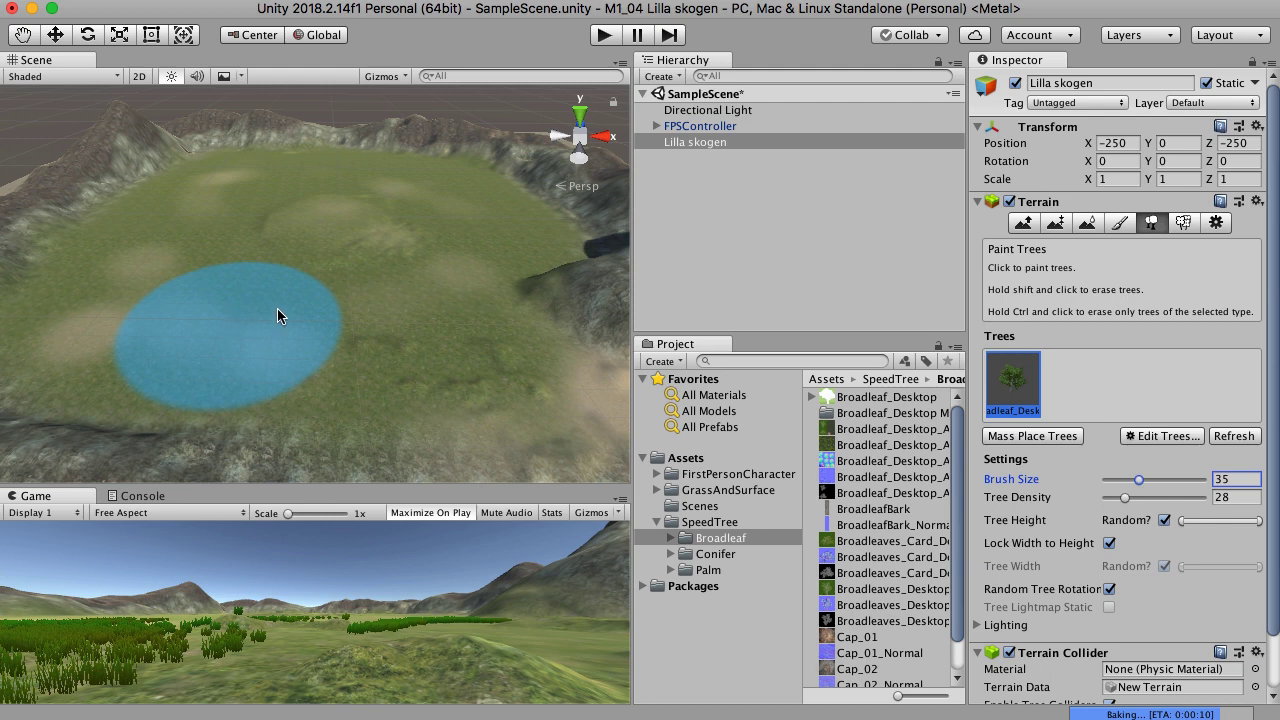
# Step: Paint three Broadleaf_Desktop trees on the grassy plain, two in the nearer half and one at the far end
pyautogui.click(331, 301)
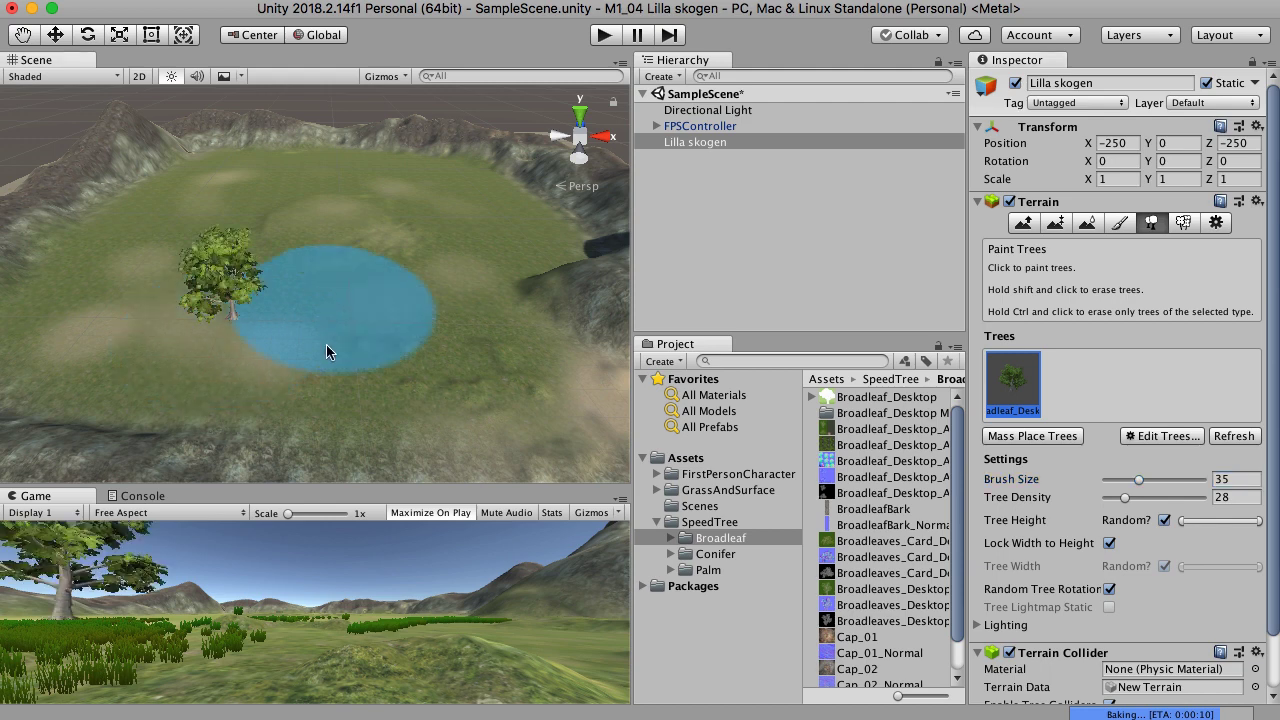
pyautogui.click(420, 290)
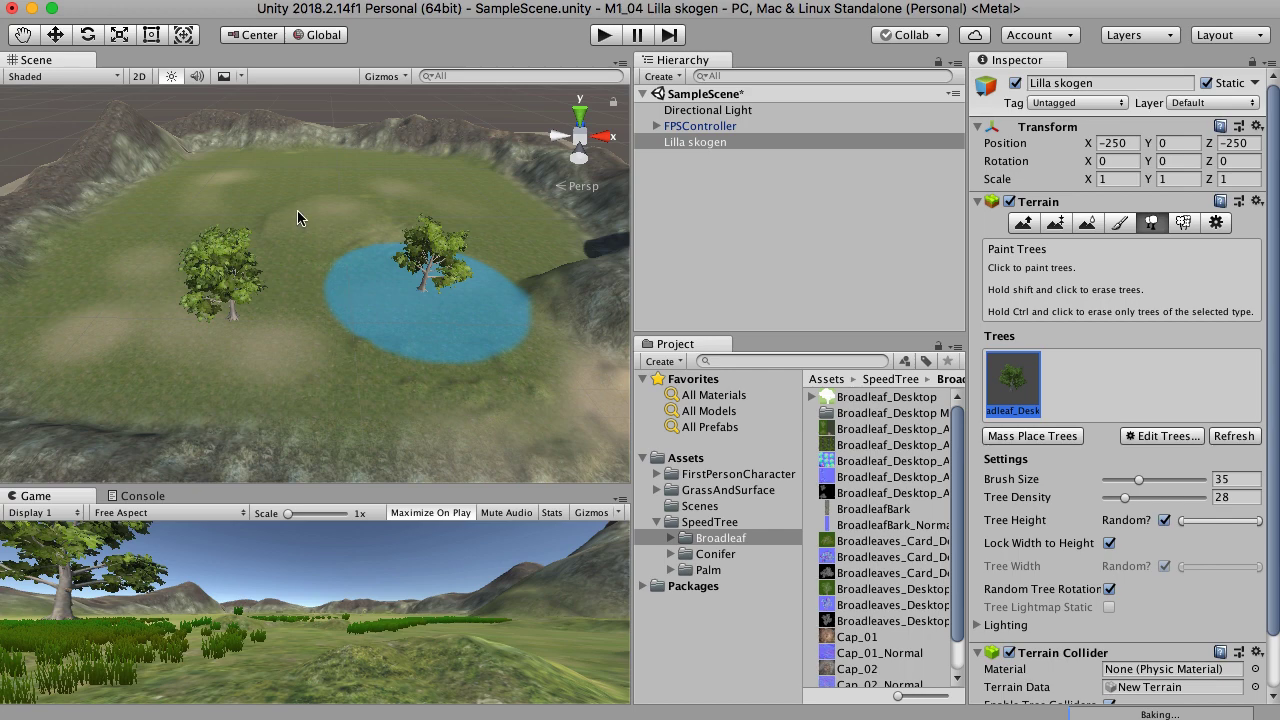
pyautogui.click(316, 182)
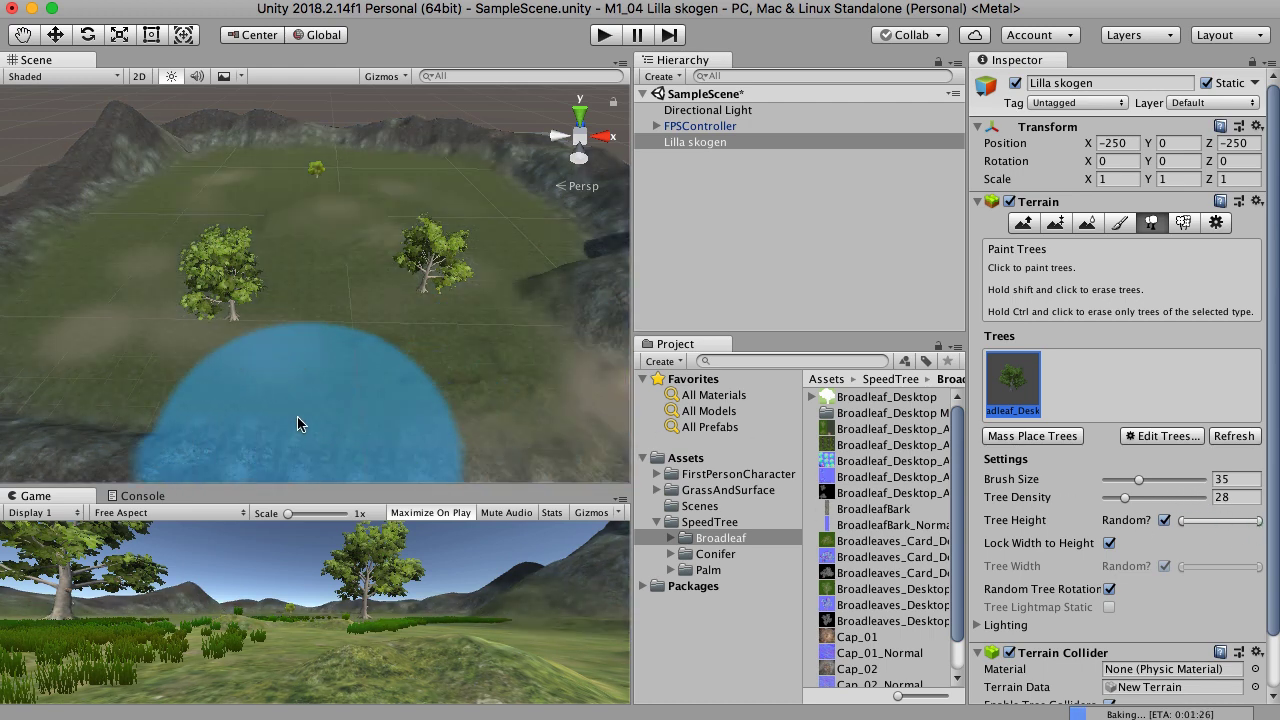
# Step: Add Palm_Desktop from the SpeedTree Palm folder as a second paintable tree on the terrain
pyautogui.click(728, 556)
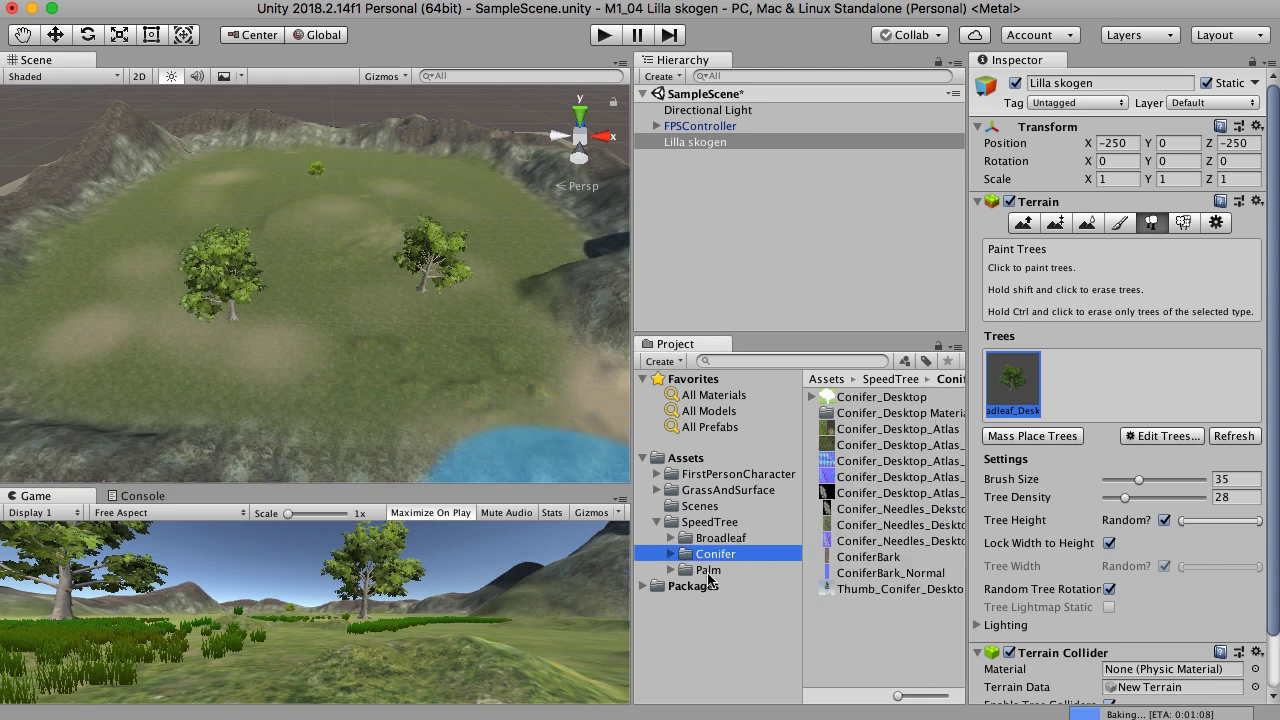
pyautogui.click(708, 572)
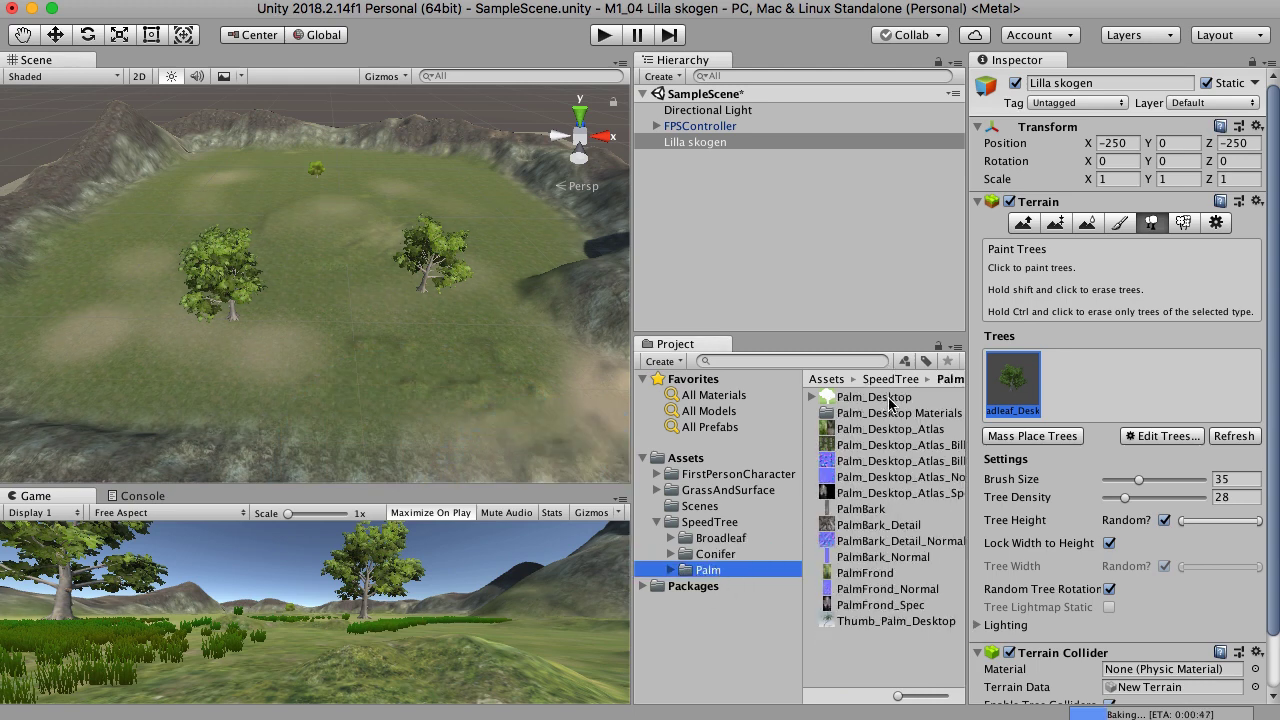
pyautogui.click(1150, 436)
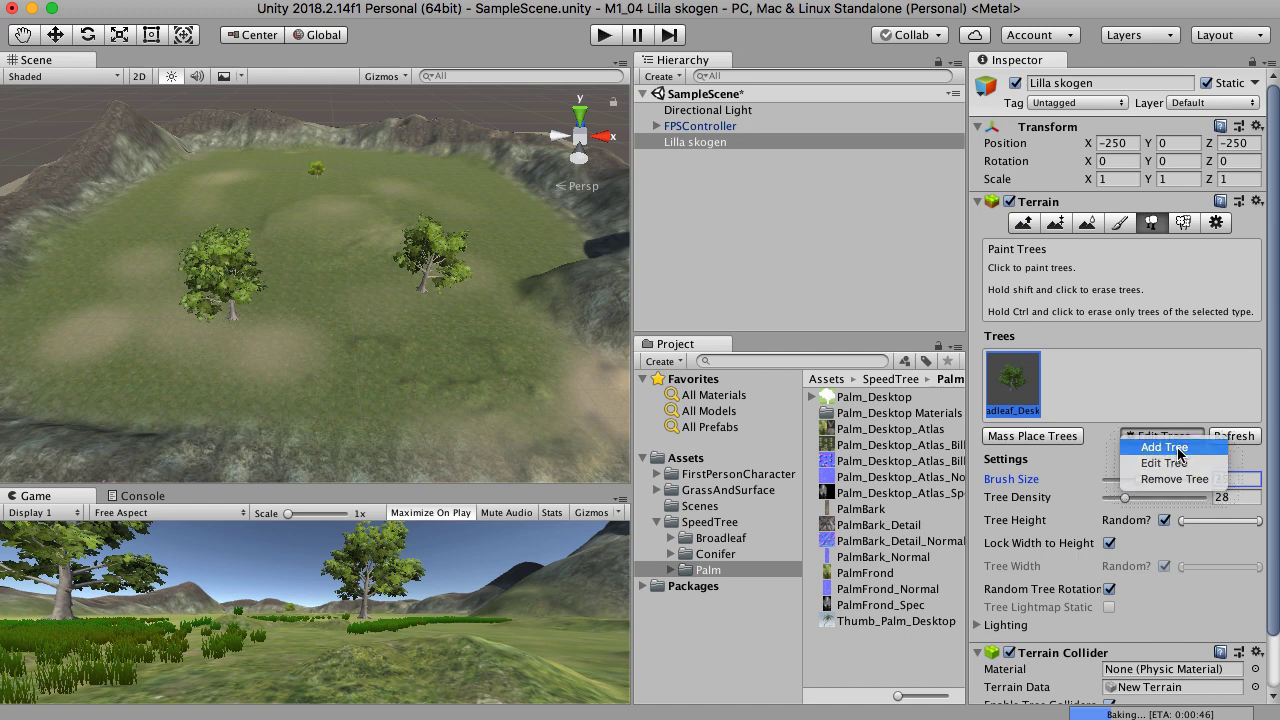
pyautogui.click(1164, 448)
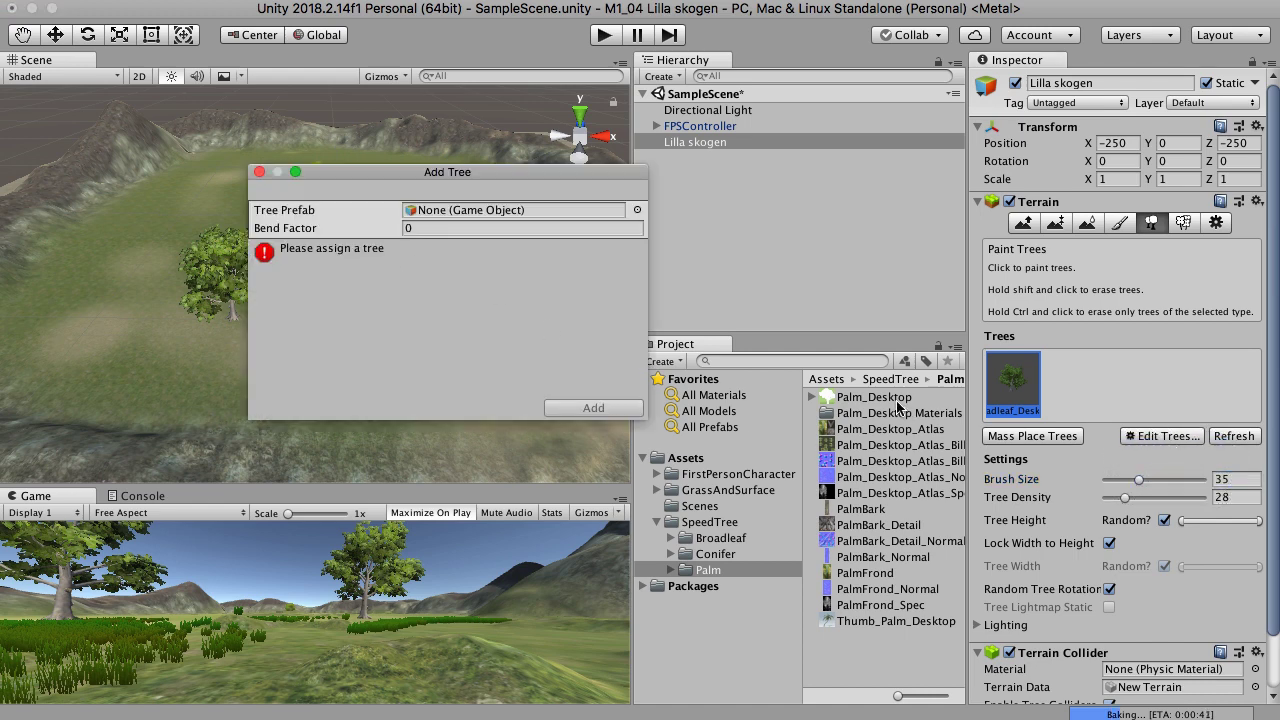
pyautogui.moveTo(900, 398); pyautogui.dragTo(457, 211)
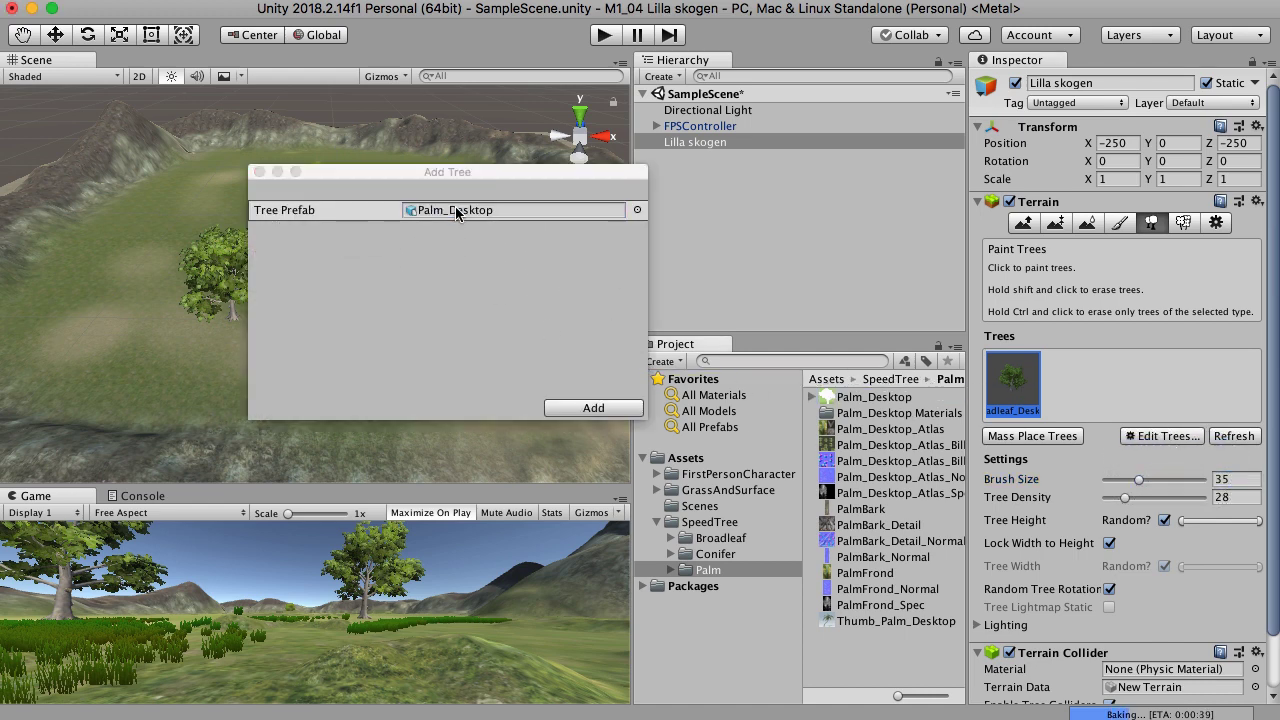
pyautogui.click(624, 410)
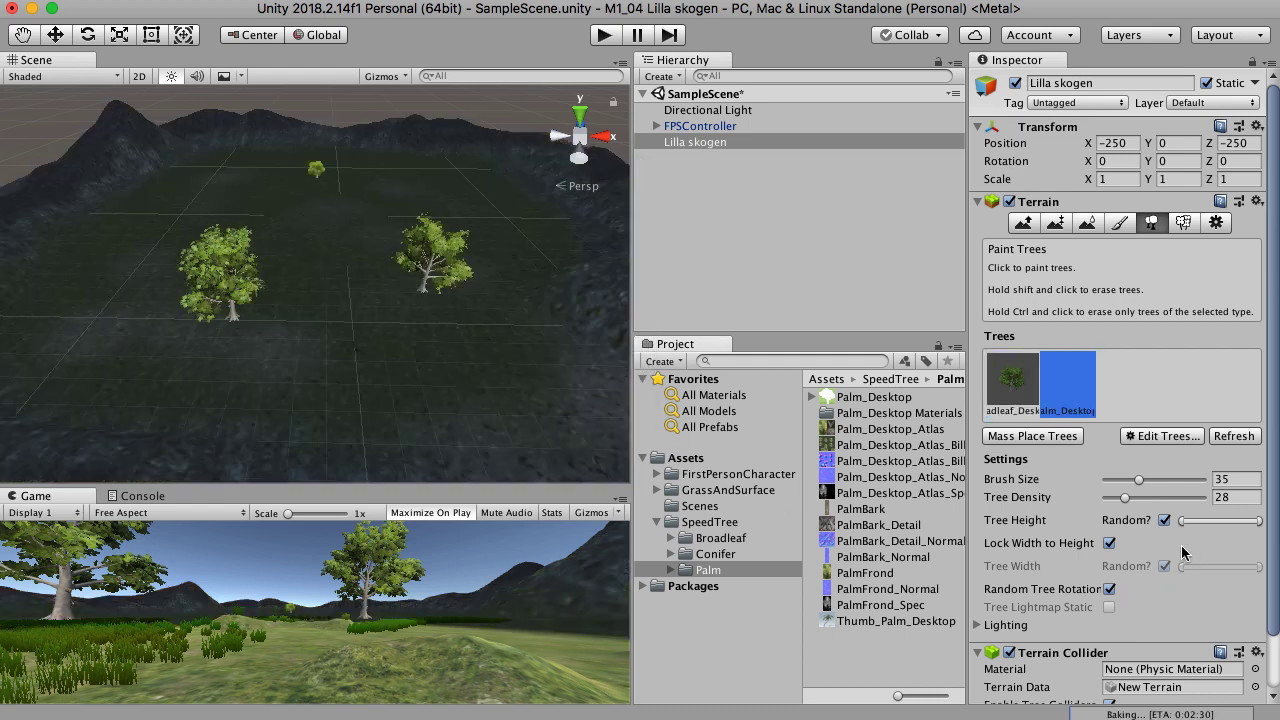
# Step: Lower the maximum of the random tree height range for Palm_Desktop and set the tree density to 14
pyautogui.moveTo(1257, 521); pyautogui.dragTo(1212, 522)
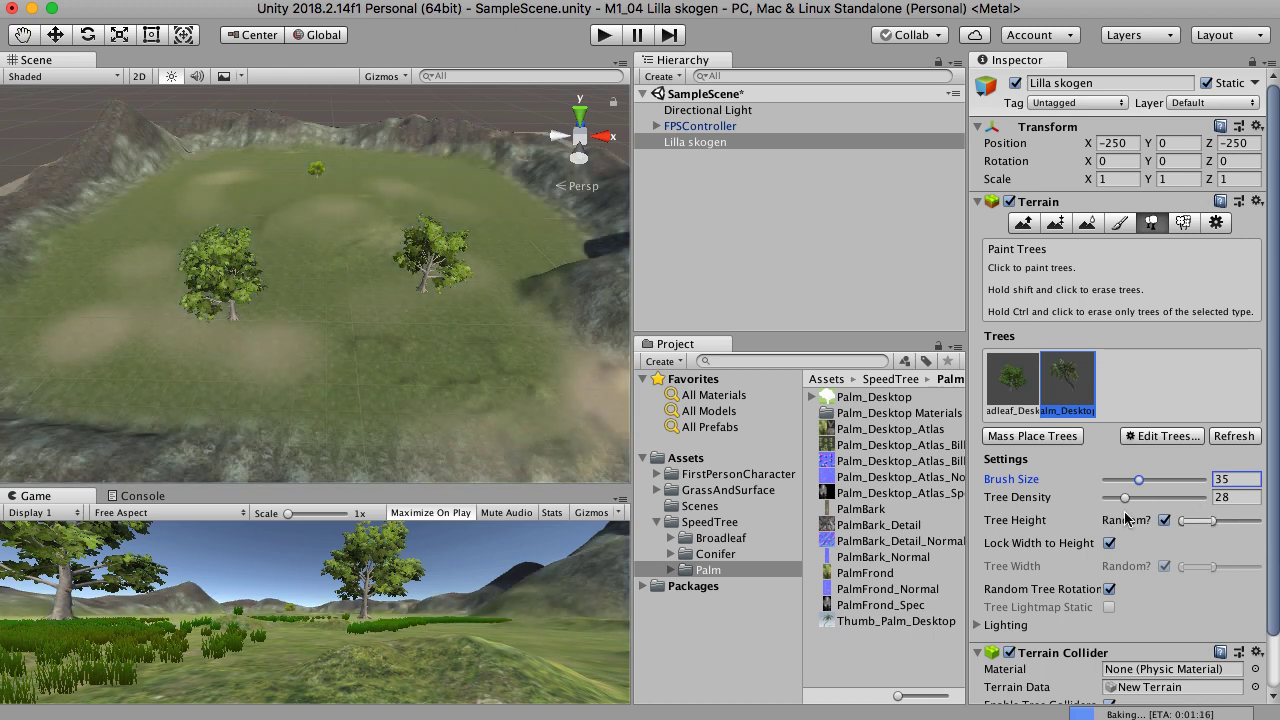
pyautogui.moveTo(1124, 499); pyautogui.dragTo(1112, 502)
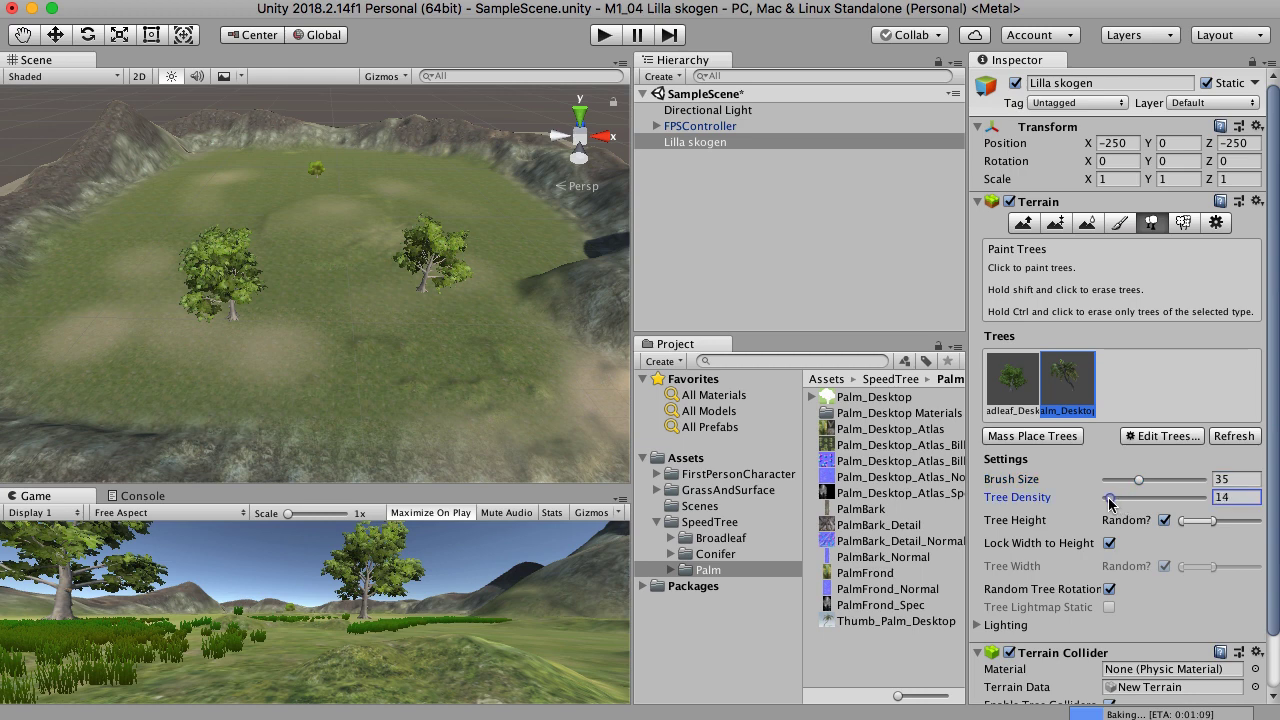
# Step: Paint Palm_Desktop trees all over the grassy plain, around and between the three broadleaf trees
pyautogui.click(444, 350)
pyautogui.click(208, 369)
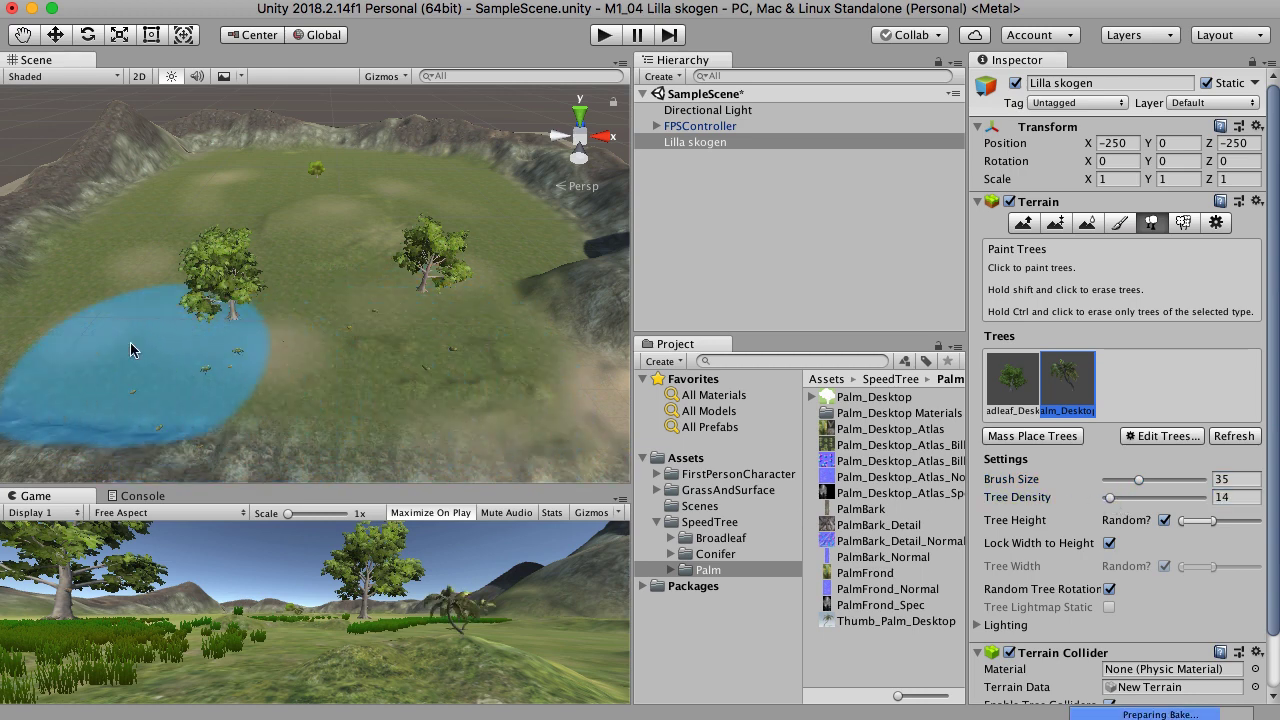
pyautogui.click(82, 326)
pyautogui.moveTo(193, 215)
pyautogui.mouseDown()
pyautogui.moveTo(270, 213)
pyautogui.moveTo(400, 298)
pyautogui.moveTo(530, 354)
pyautogui.mouseUp()
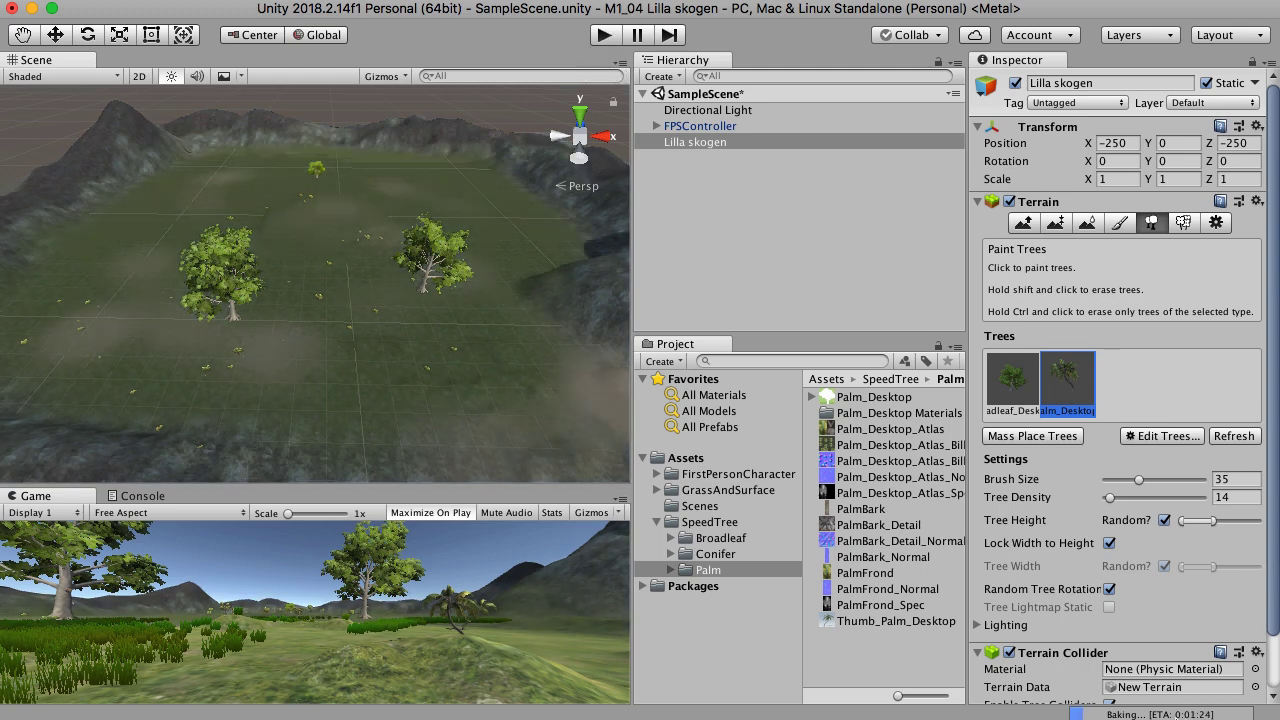
# Step: Play-test the scene, walking through the terrain to examine the painted palms, and stop play mode
pyautogui.click(606, 35)
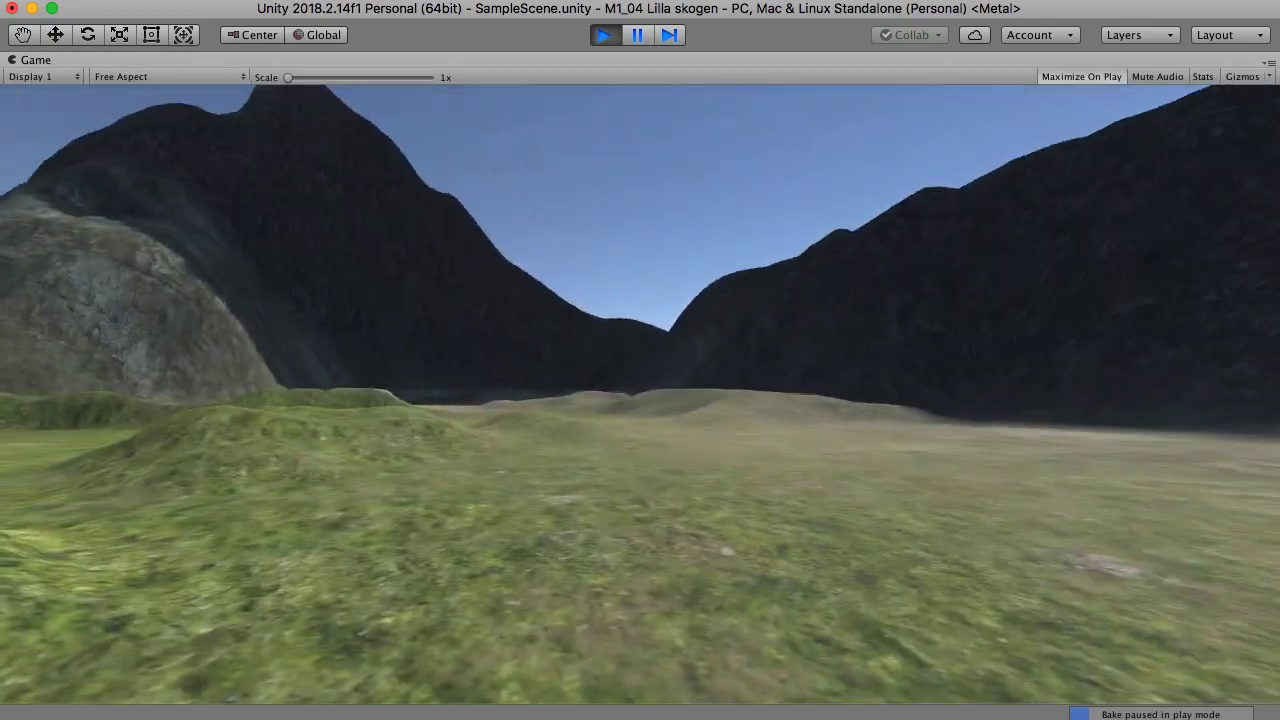
pyautogui.press('w')
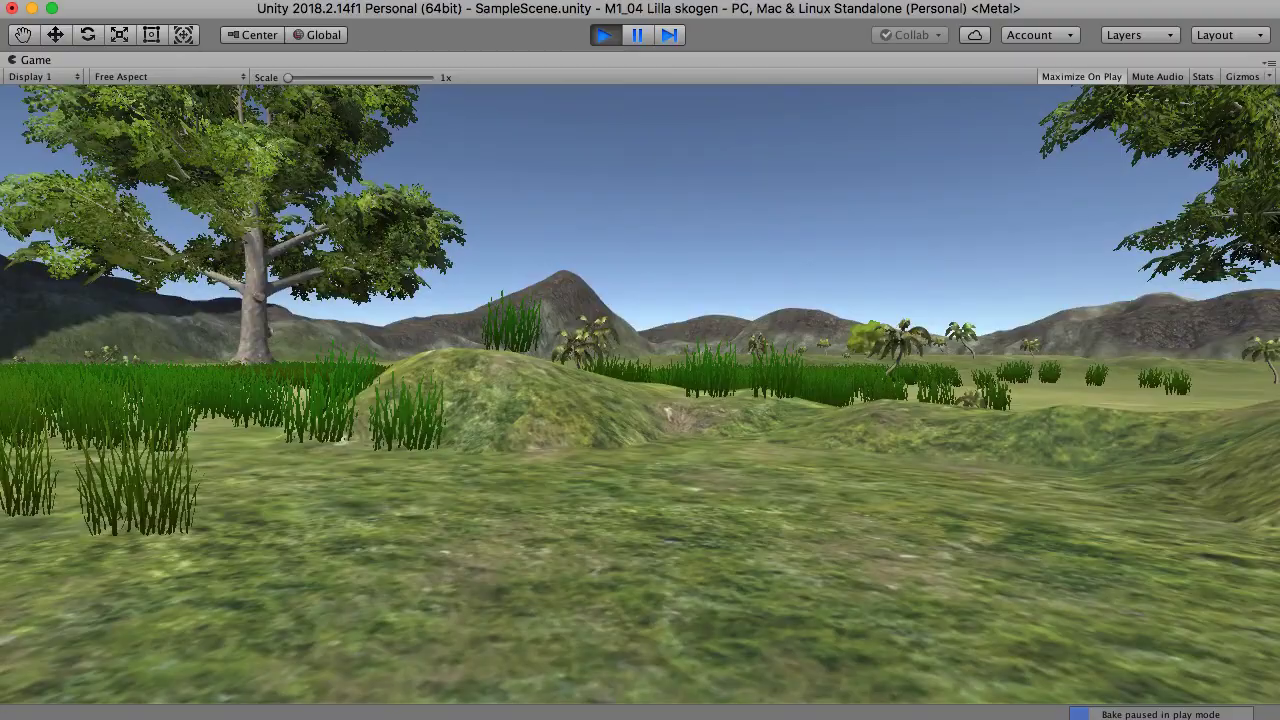
pyautogui.press('w')
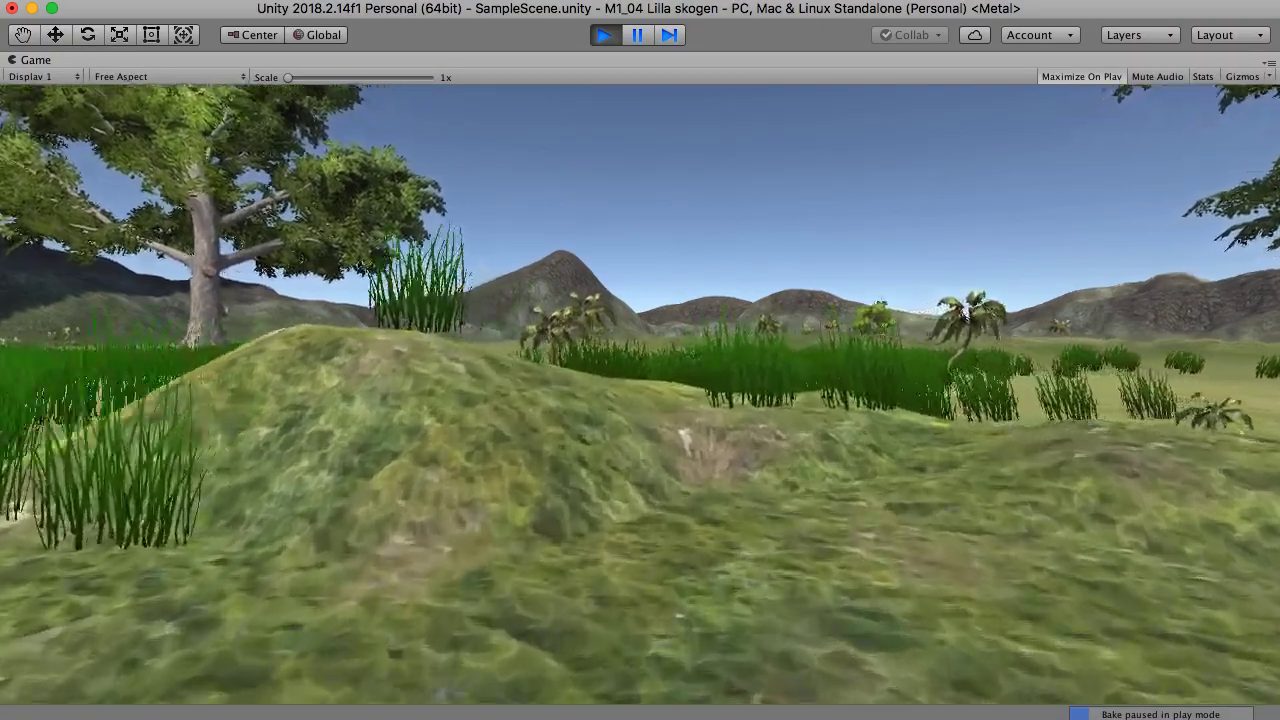
pyautogui.press('w')
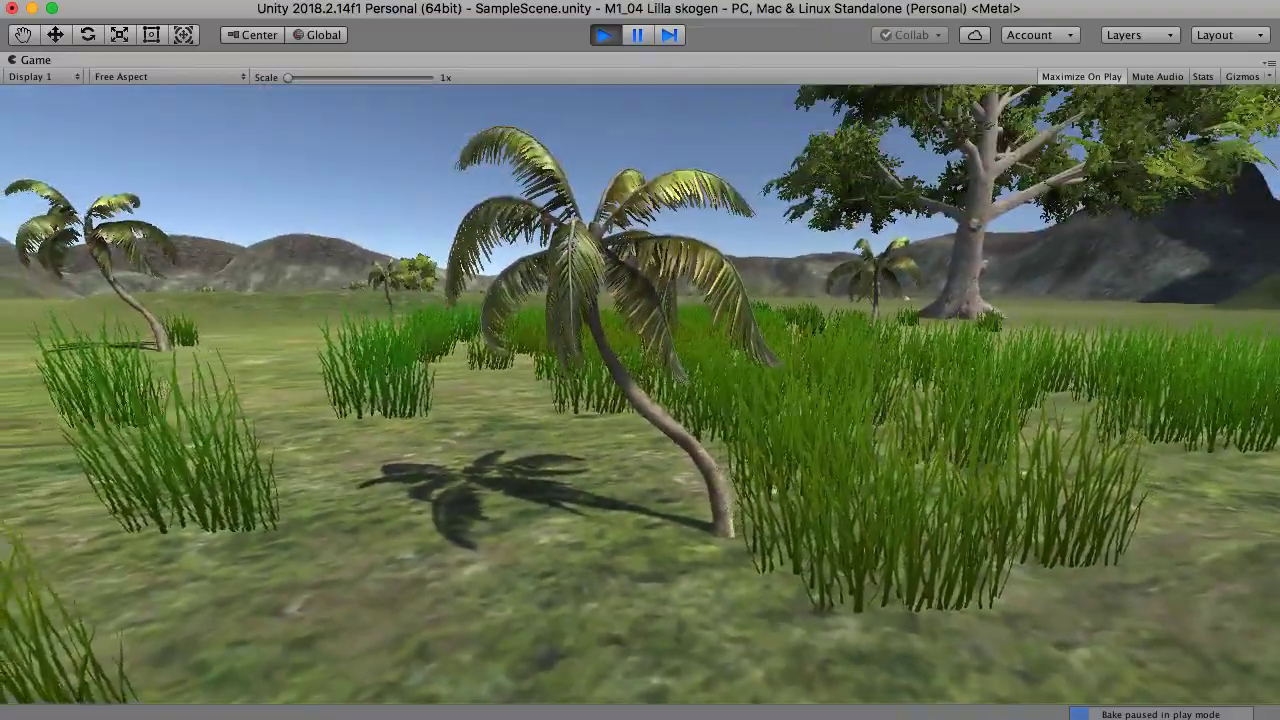
pyautogui.press('Escape')
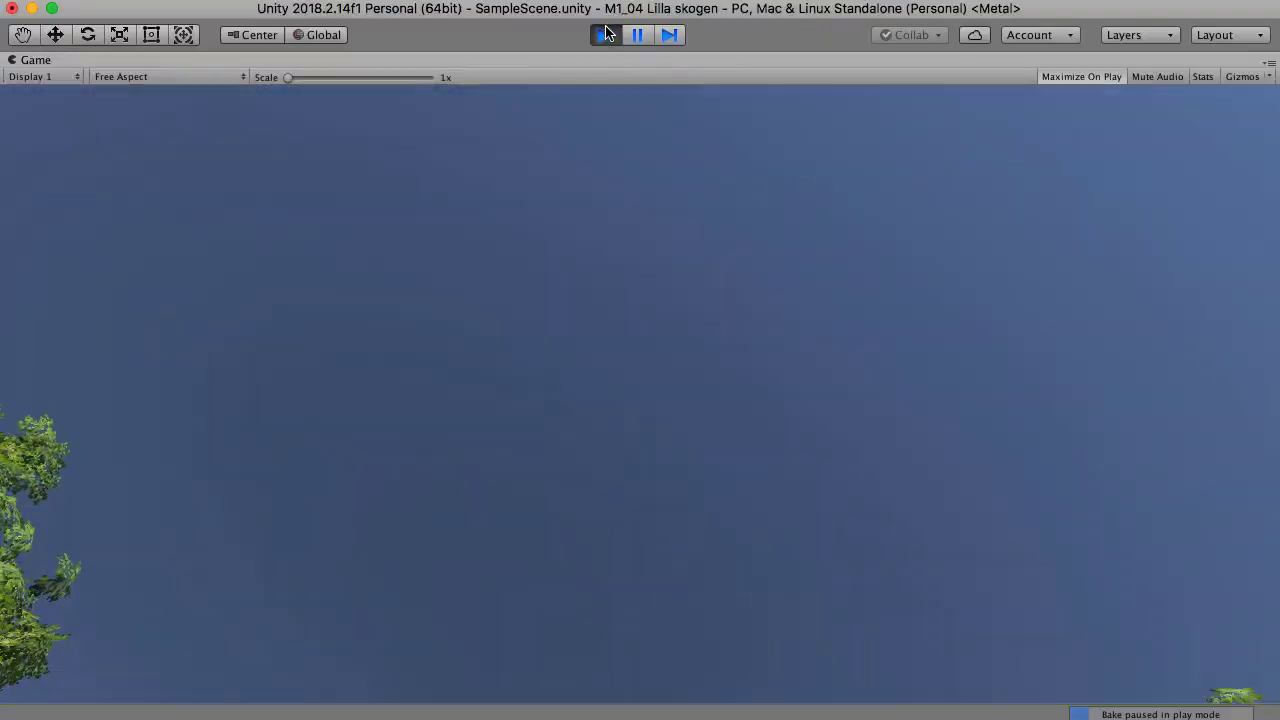
pyautogui.click(604, 35)
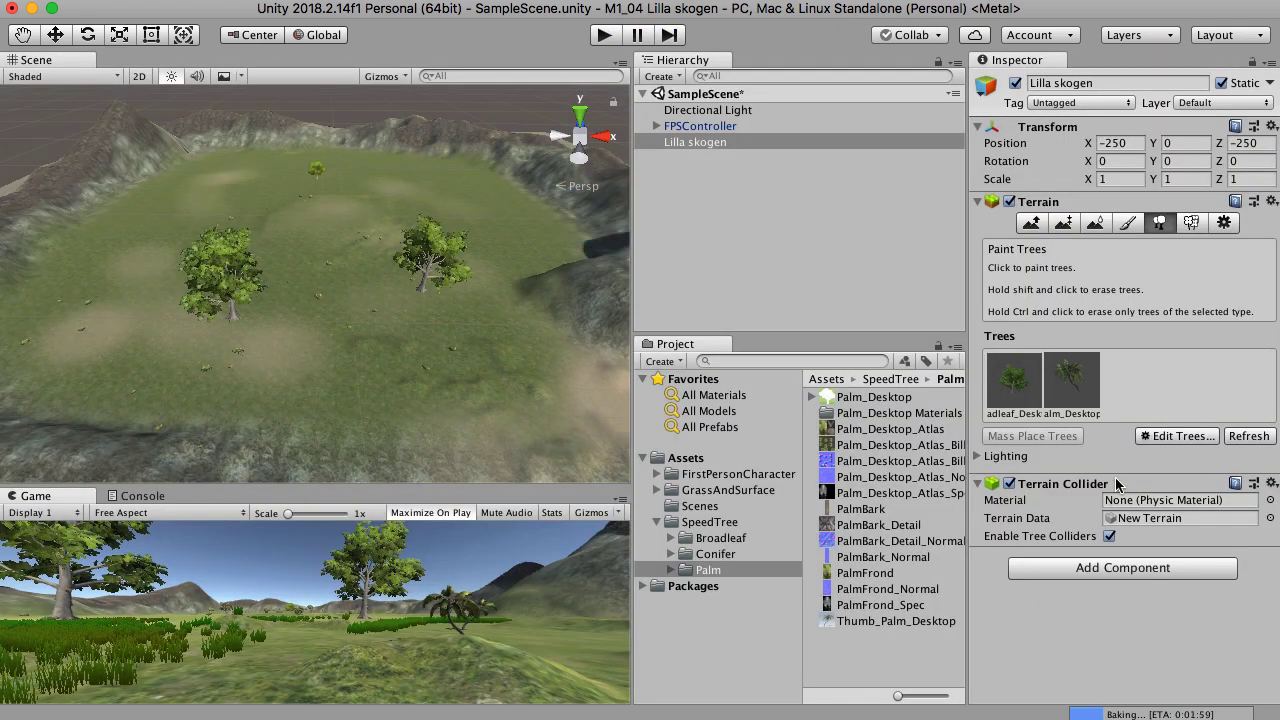
# Step: Add Conifer_Desktop from the SpeedTree Conifer folder as a third paintable tree on the terrain
pyautogui.click(1195, 440)
pyautogui.click(1198, 448)
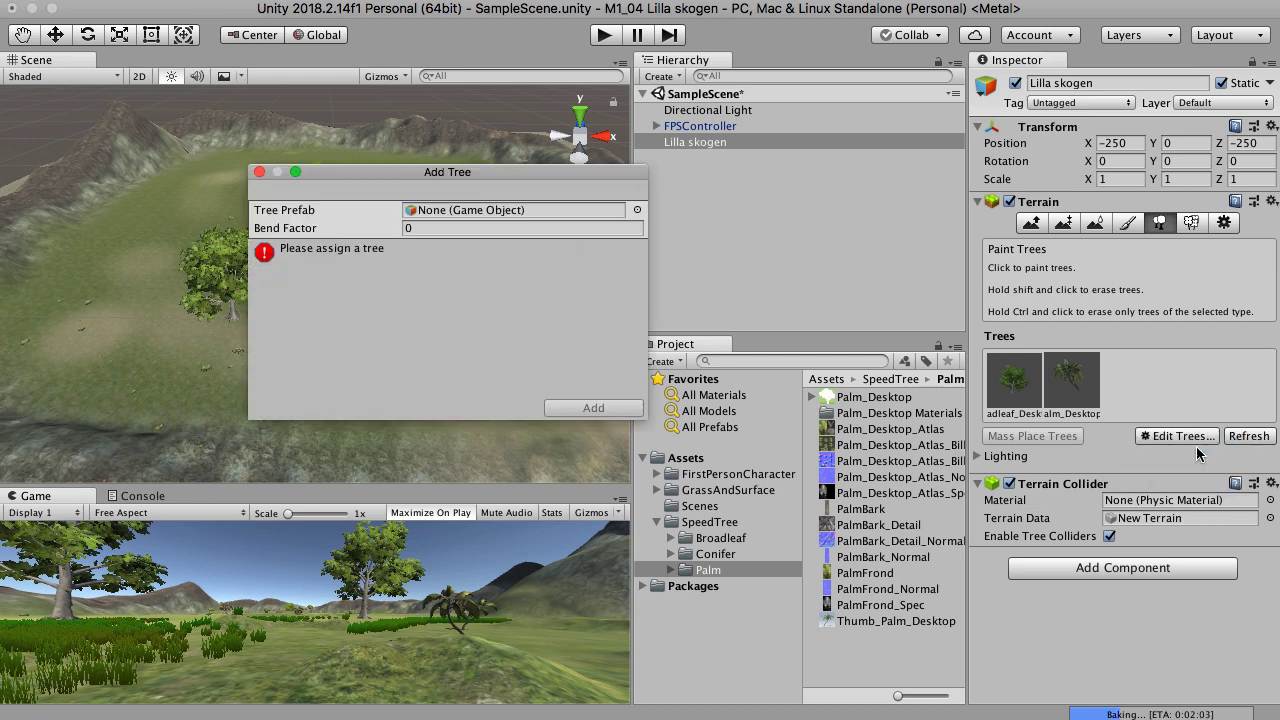
pyautogui.click(716, 554)
pyautogui.moveTo(880, 397); pyautogui.dragTo(485, 209)
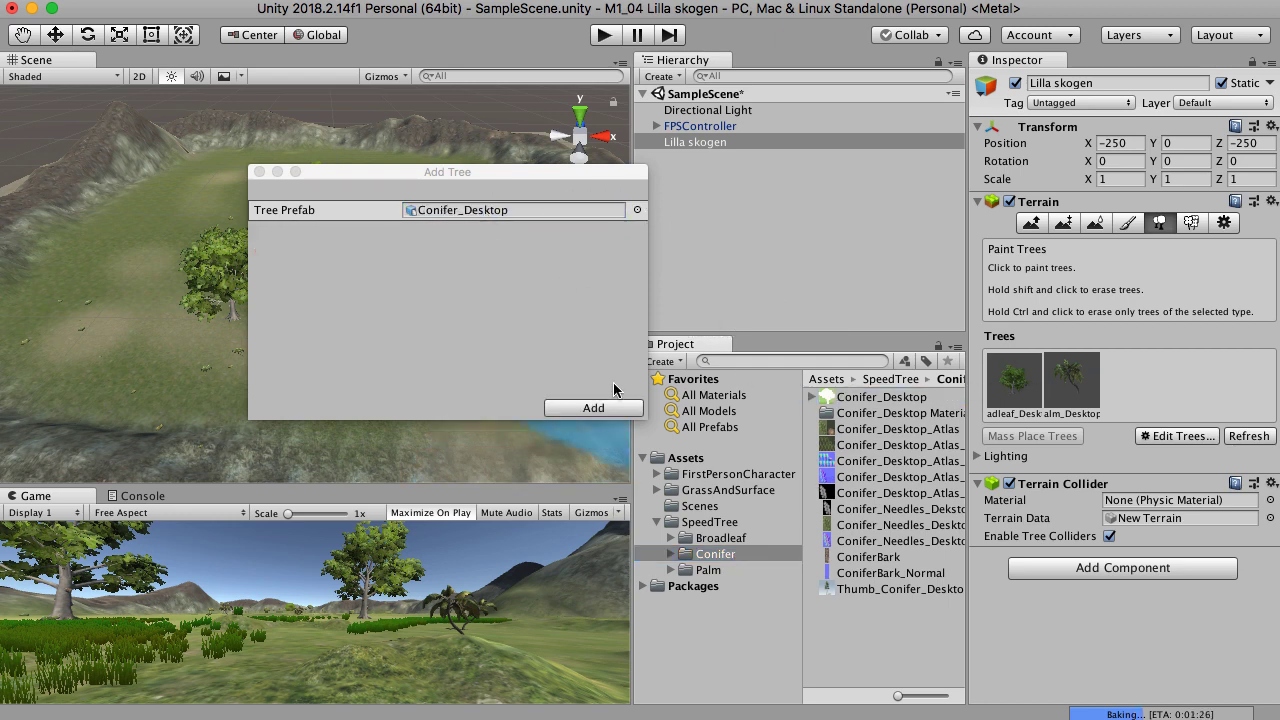
pyautogui.click(593, 408)
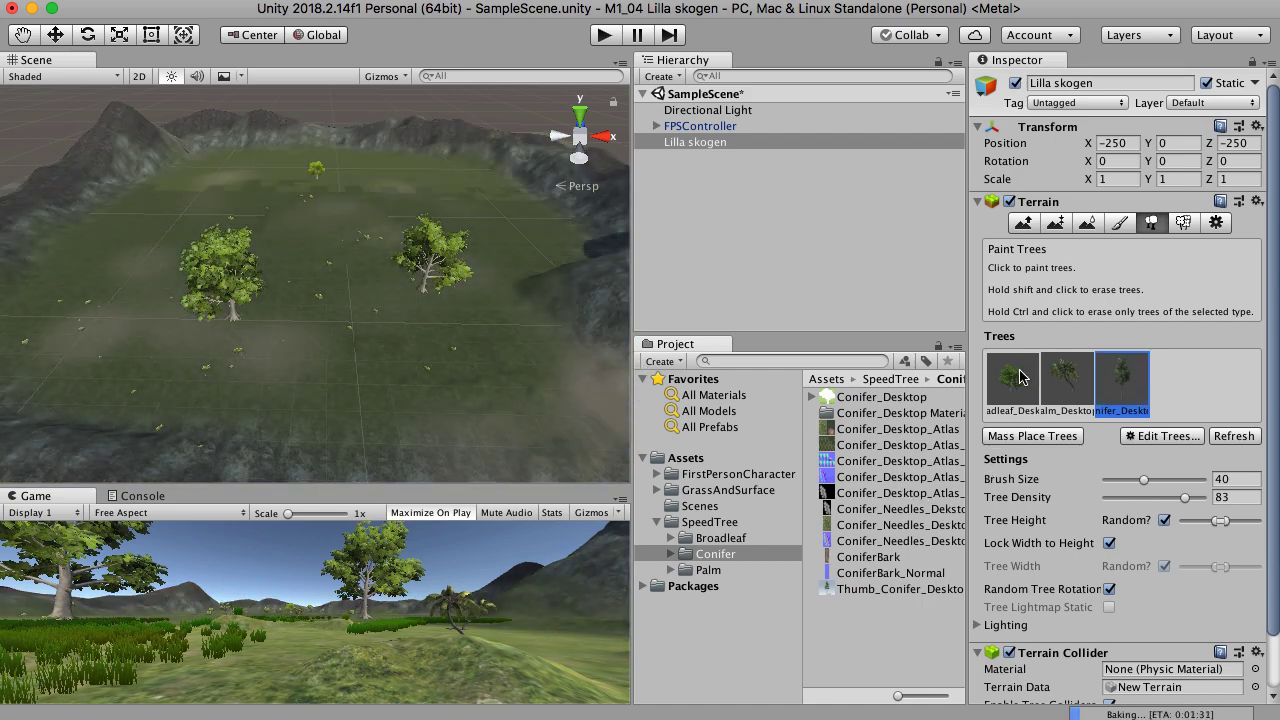
# Step: Erase all the painted palm and broadleaf trees from the plain
pyautogui.click(1063, 376)
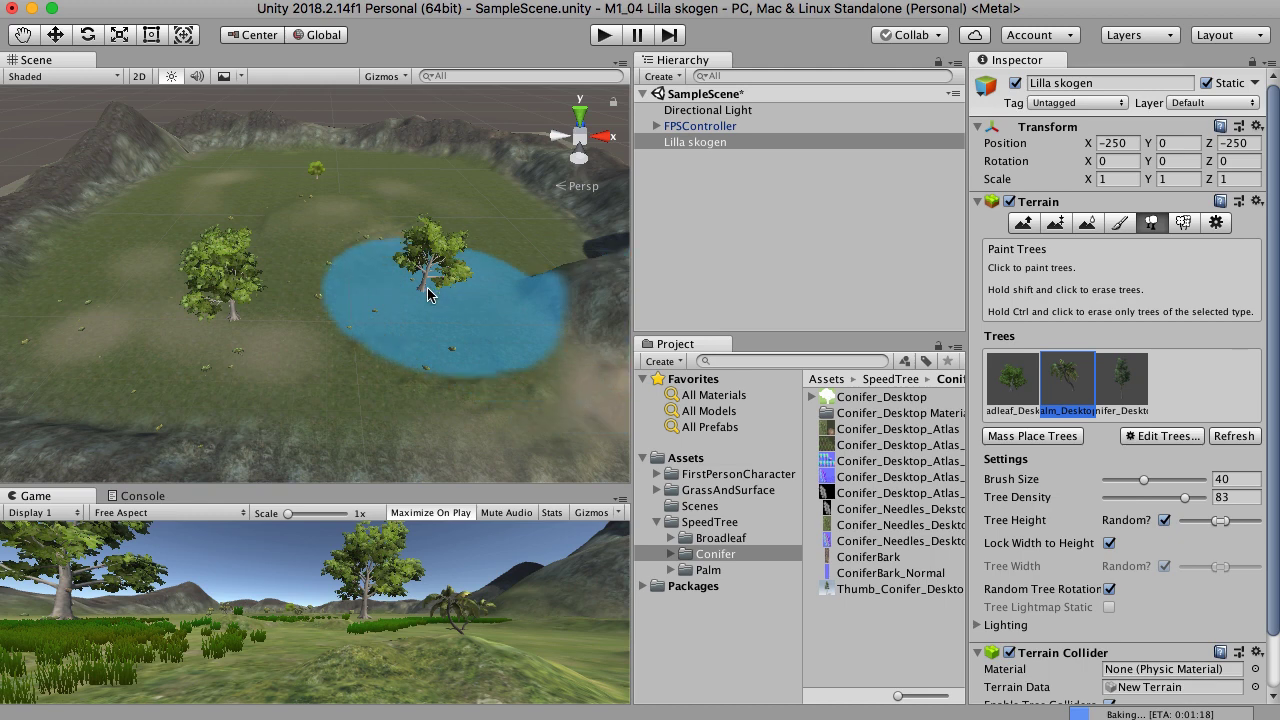
pyautogui.keyDown('shift'); pyautogui.click(397, 268); pyautogui.keyUp('shift')
pyautogui.moveTo(397, 265)
pyautogui.keyDown('shift'); pyautogui.mouseDown()
pyautogui.moveTo(352, 340)
pyautogui.moveTo(182, 331)
pyautogui.moveTo(144, 261)
pyautogui.moveTo(286, 182)
pyautogui.mouseUp(); pyautogui.keyUp('shift')
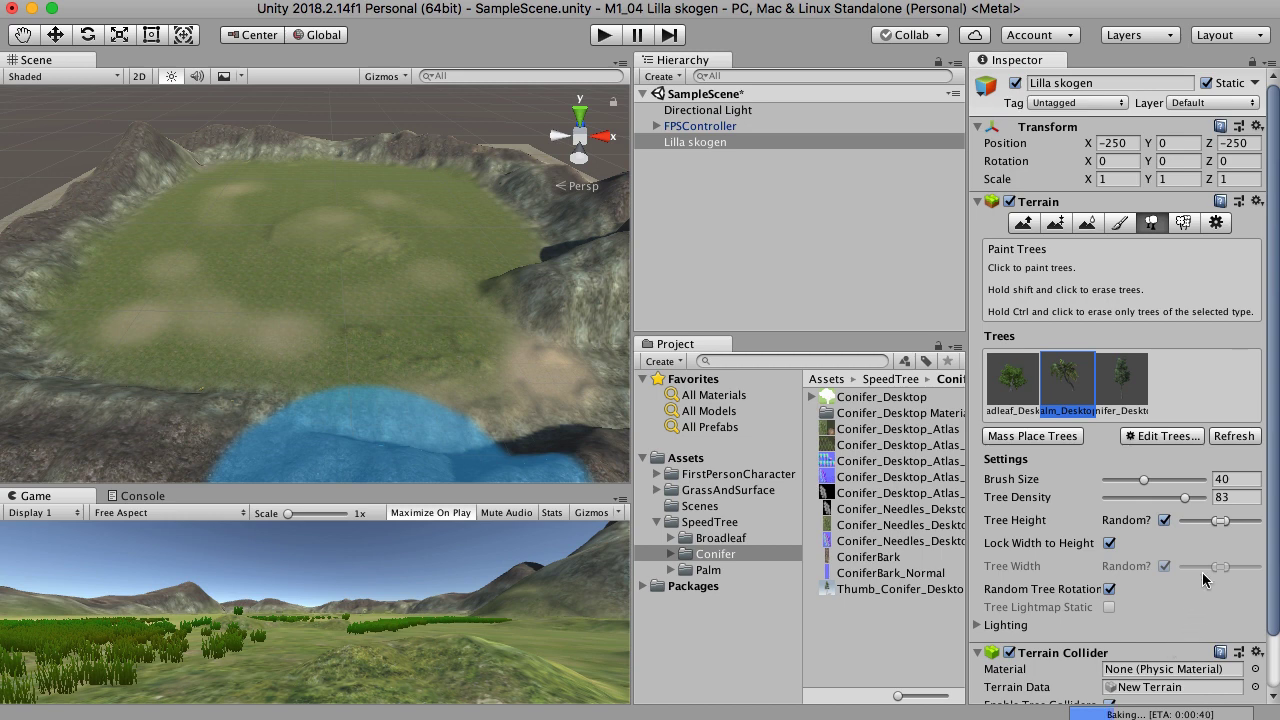
# Step: Widen the random tree height to the full range and mass-place 300 trees over the terrain, keeping existing trees
pyautogui.moveTo(1216, 525); pyautogui.dragTo(1157, 528)
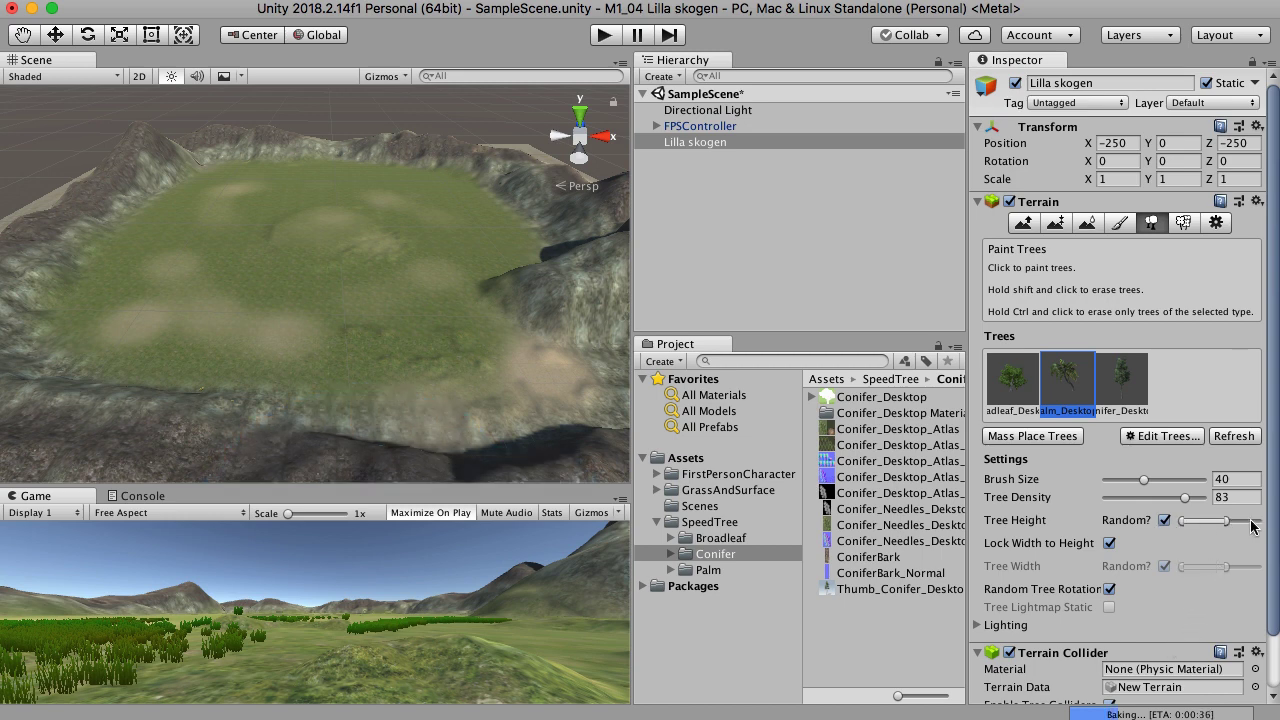
pyautogui.moveTo(1251, 525)
pyautogui.mouseDown()
pyautogui.moveTo(1223, 527)
pyautogui.moveTo(1248, 526)
pyautogui.mouseUp()
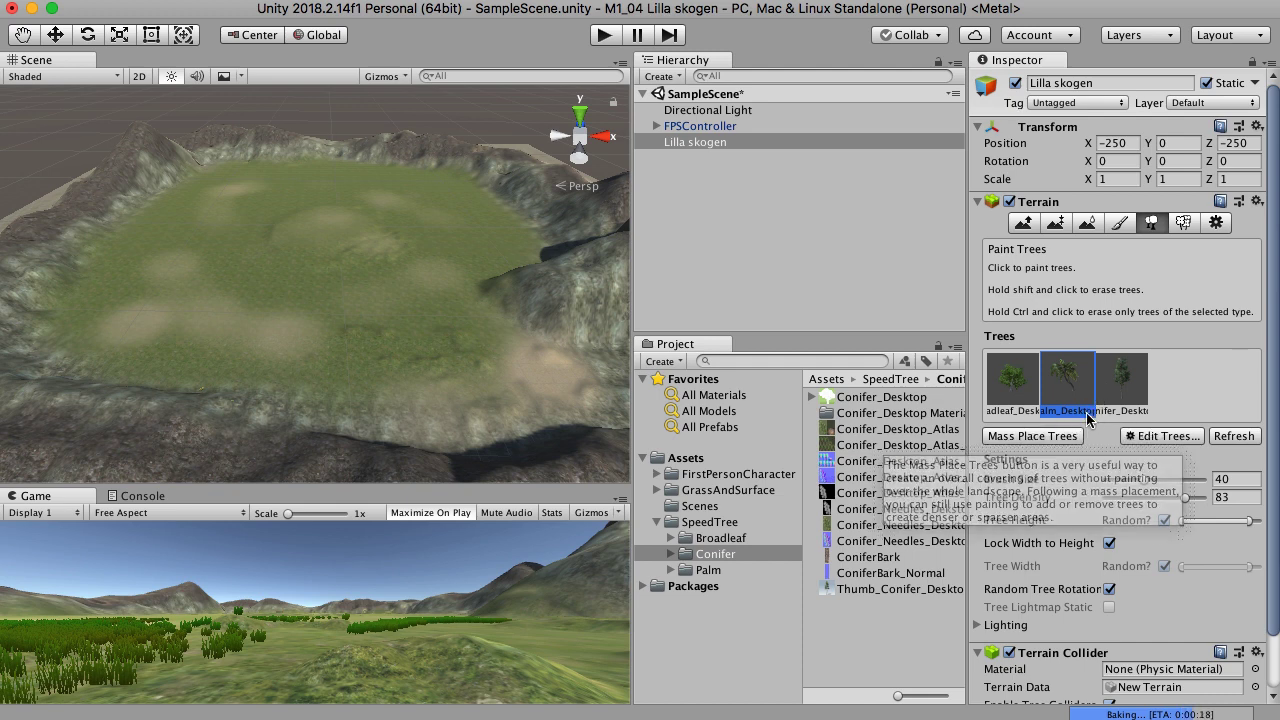
pyautogui.click(1125, 383)
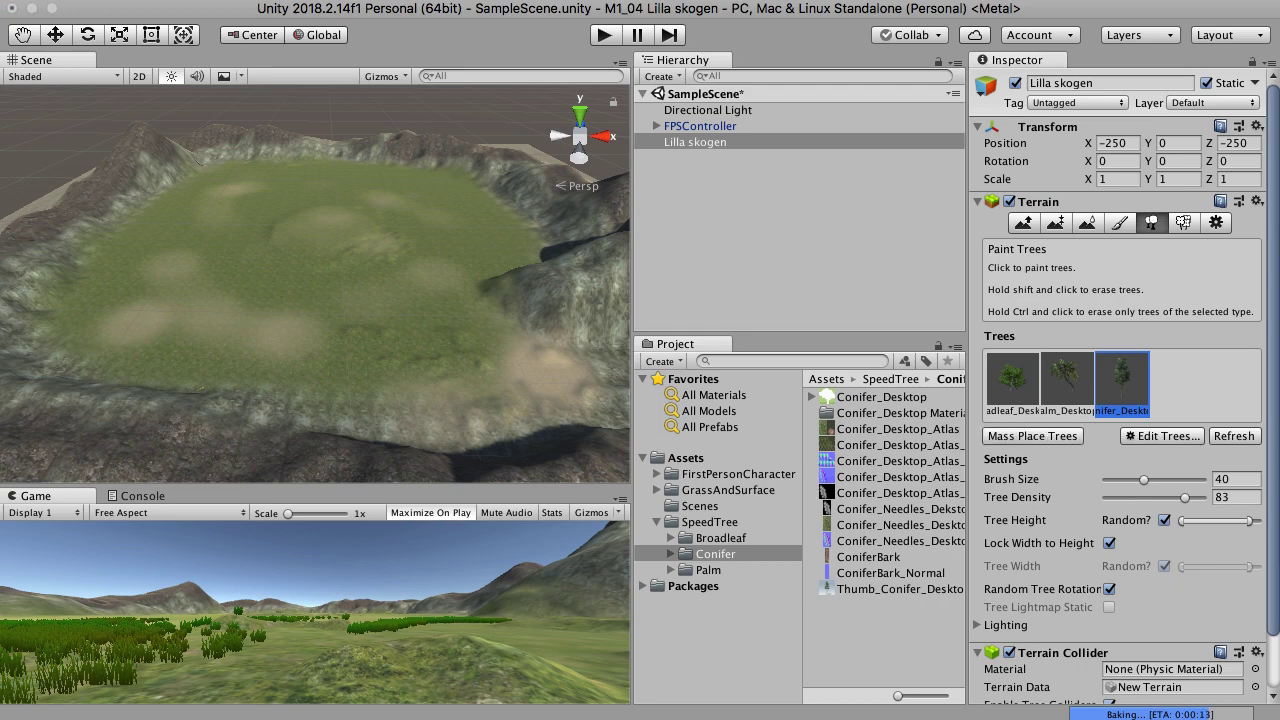
pyautogui.moveTo(1100, 216); pyautogui.dragTo(874, 174)
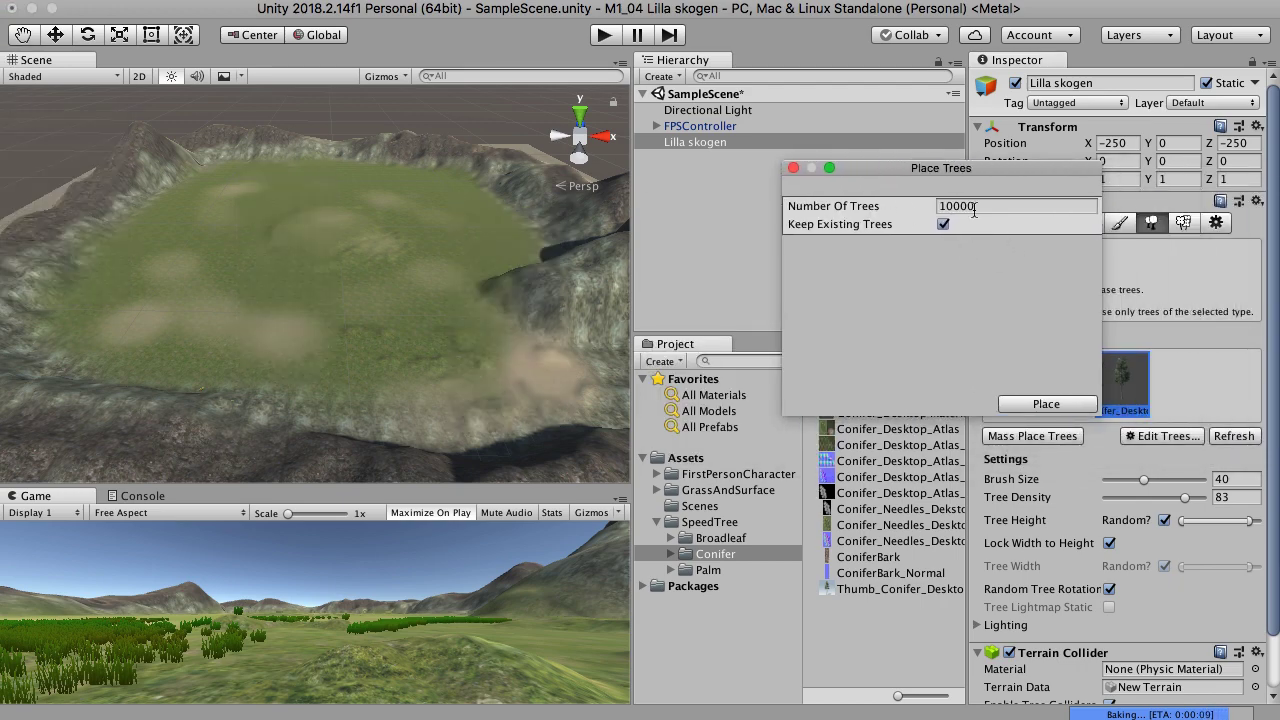
pyautogui.click(881, 207)
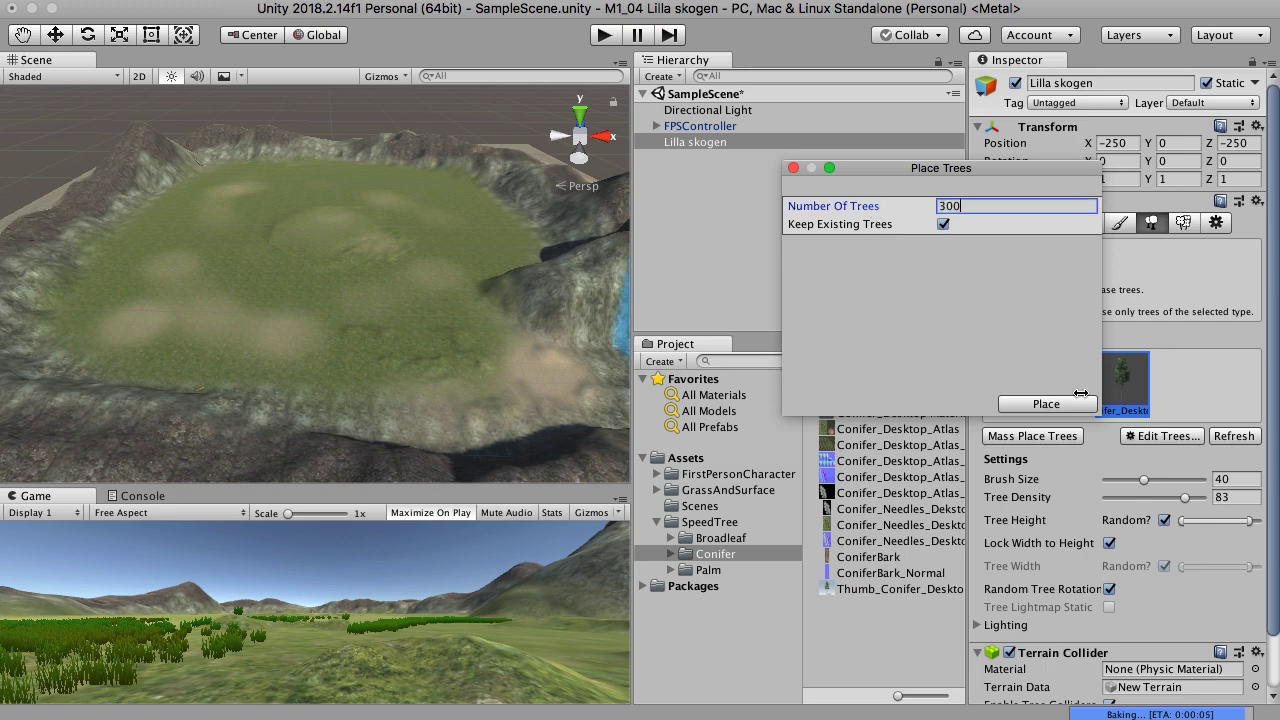
pyautogui.click(1046, 404)
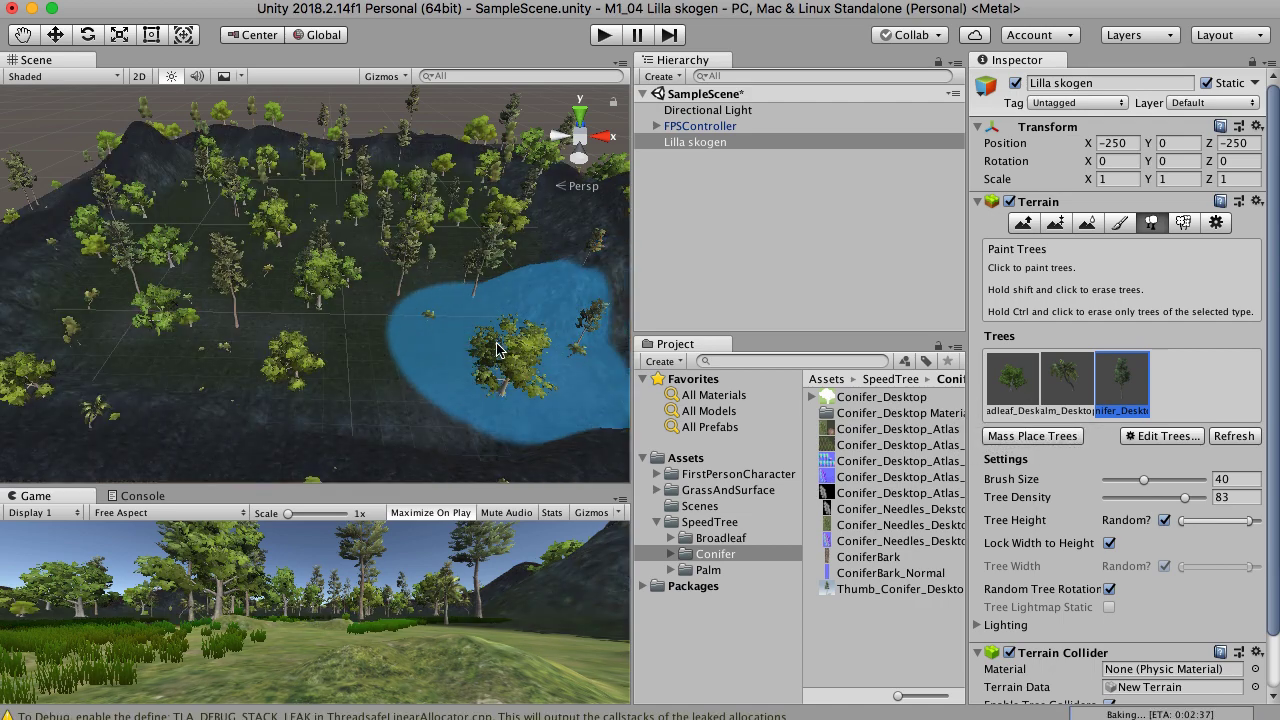
# Step: Play-test the scene, walking through the grass and mass-placed forest to examine it, and stop play mode
pyautogui.click(603, 36)
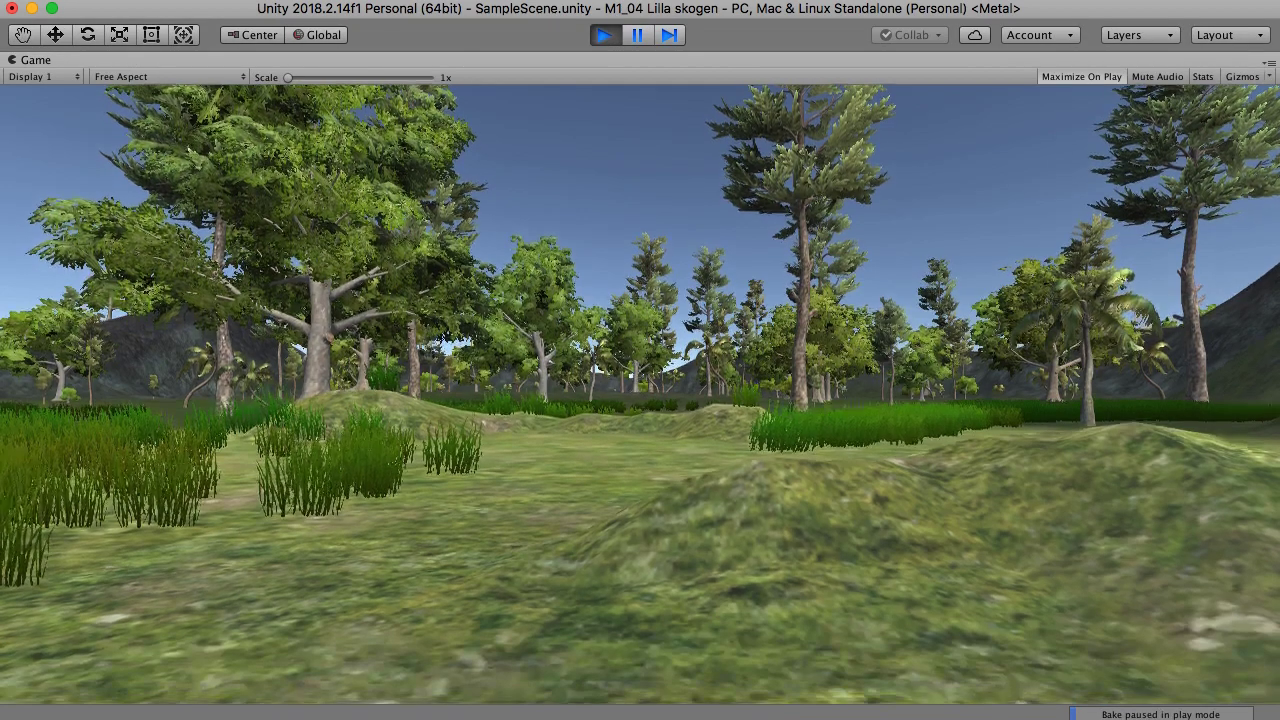
pyautogui.press('w')
pyautogui.press('w')
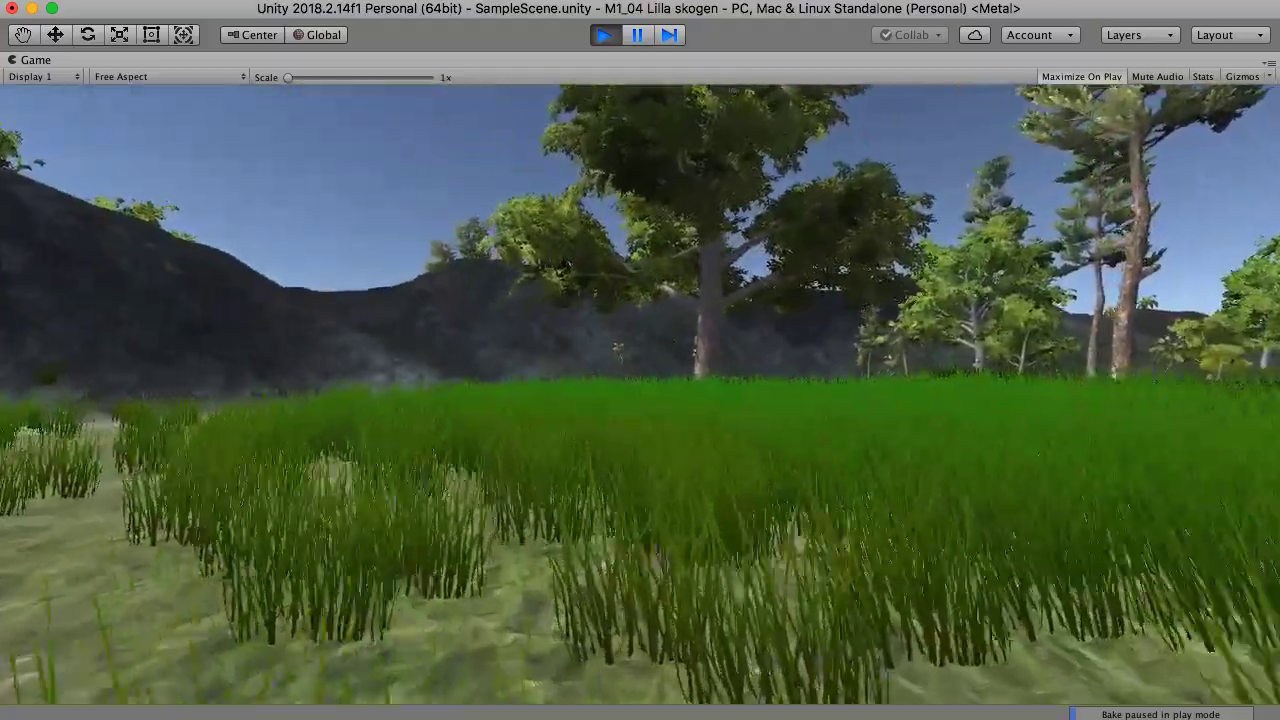
pyautogui.press('w')
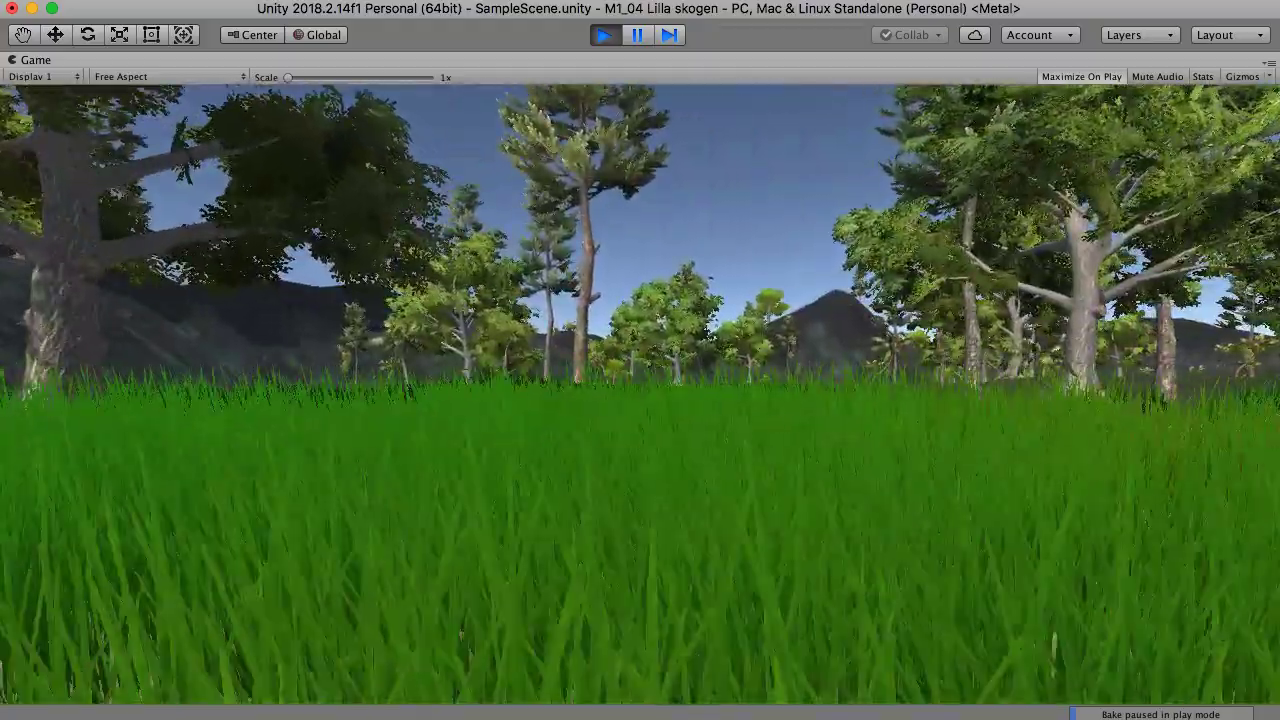
pyautogui.press('w')
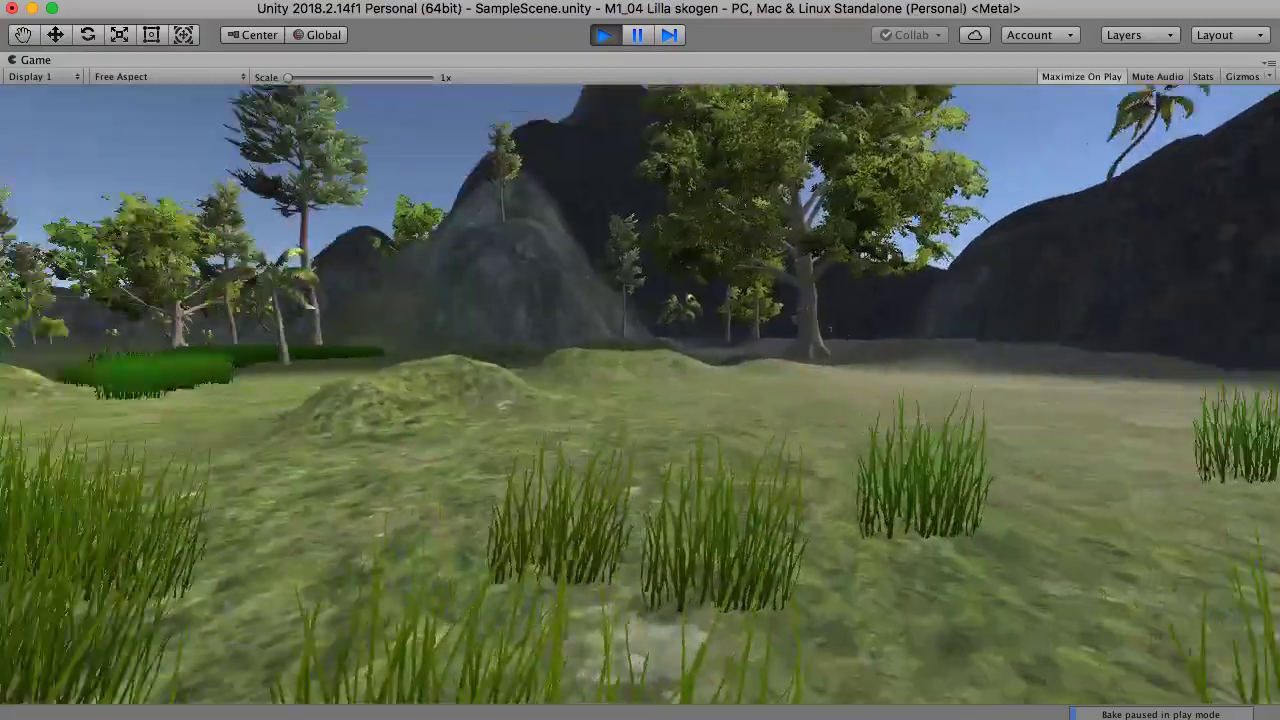
pyautogui.press('w')
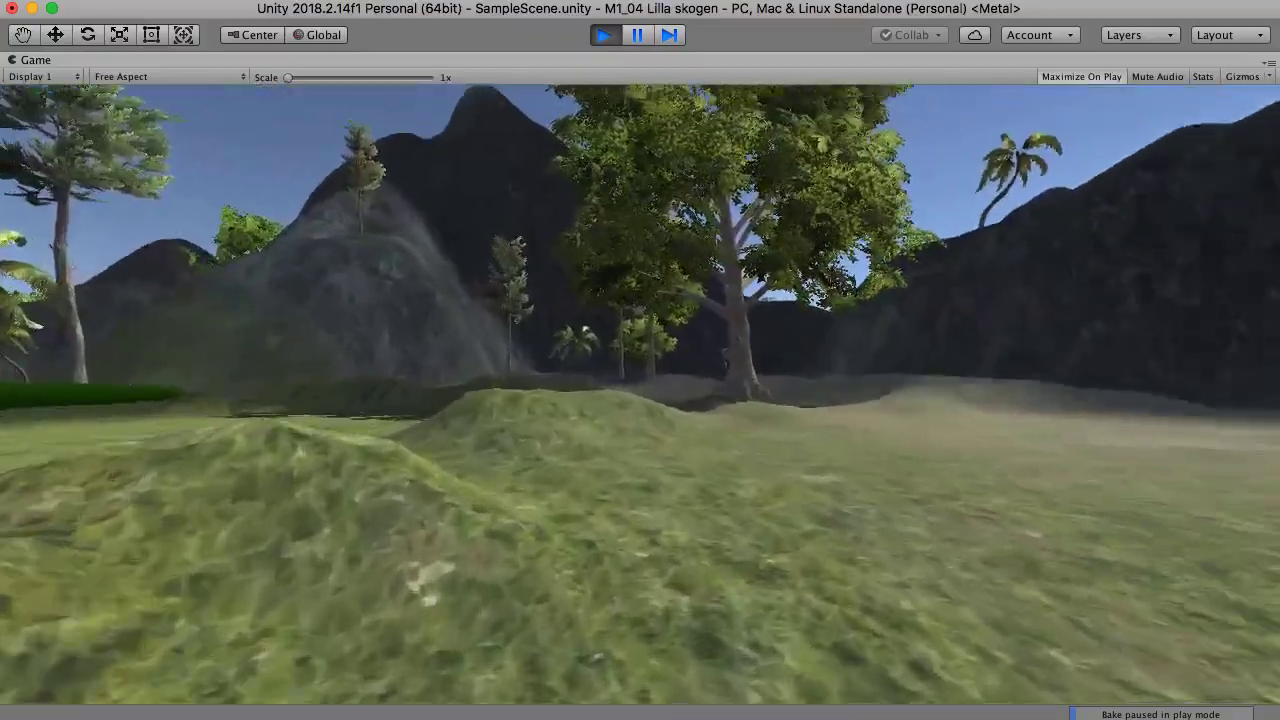
pyautogui.press('w')
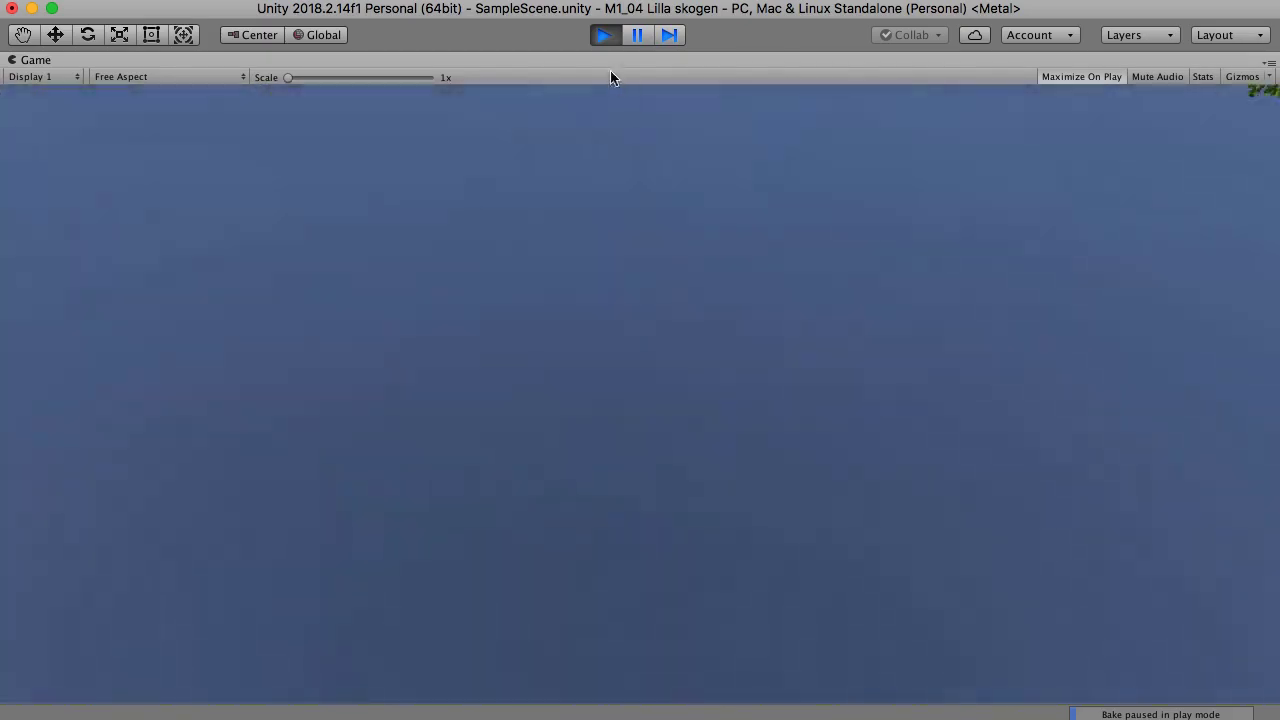
pyautogui.click(608, 37)
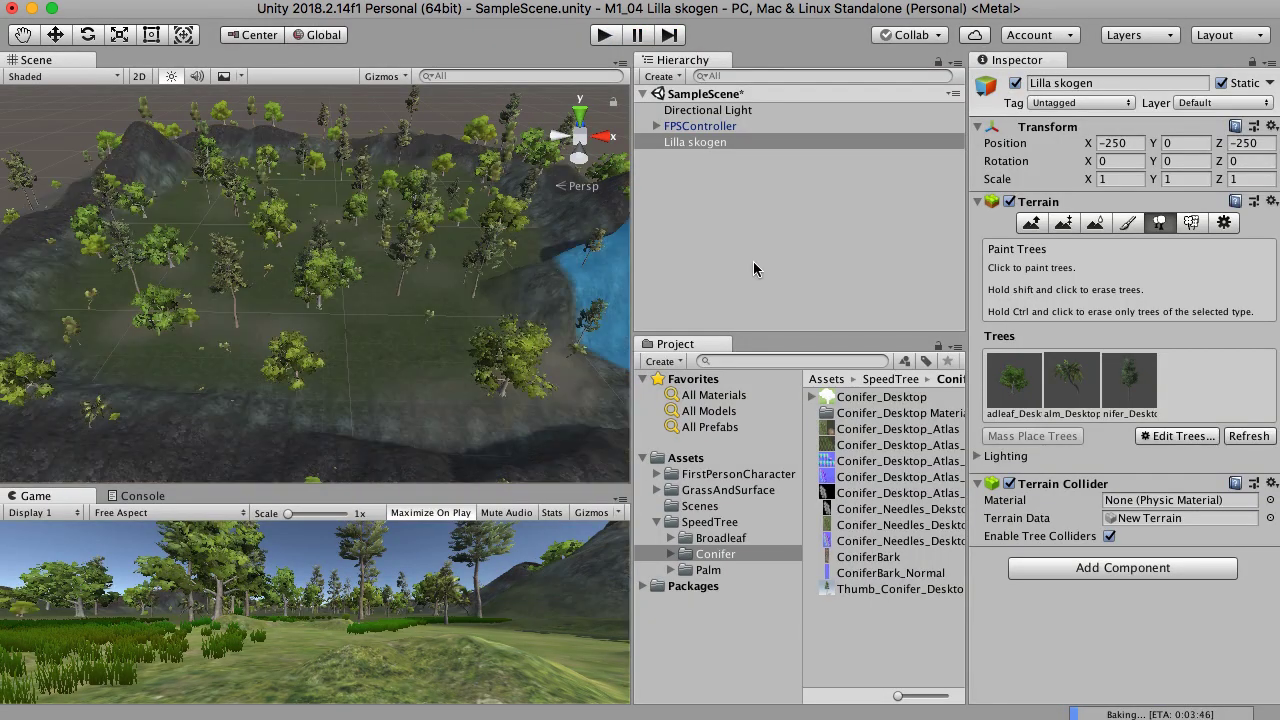
# Step: In a top view of the whole terrain, erase the trees standing on the outer edges beyond the mountain rim
pyautogui.scroll(-10, 446, 314)
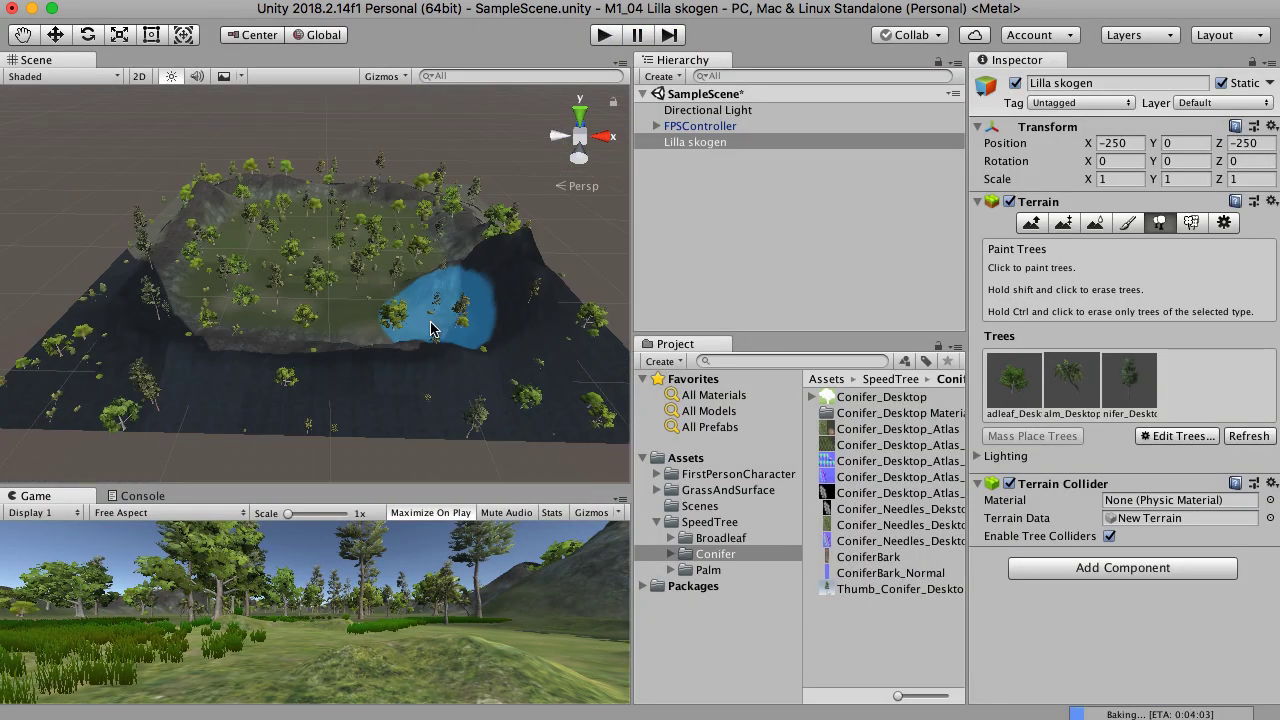
pyautogui.click(579, 110)
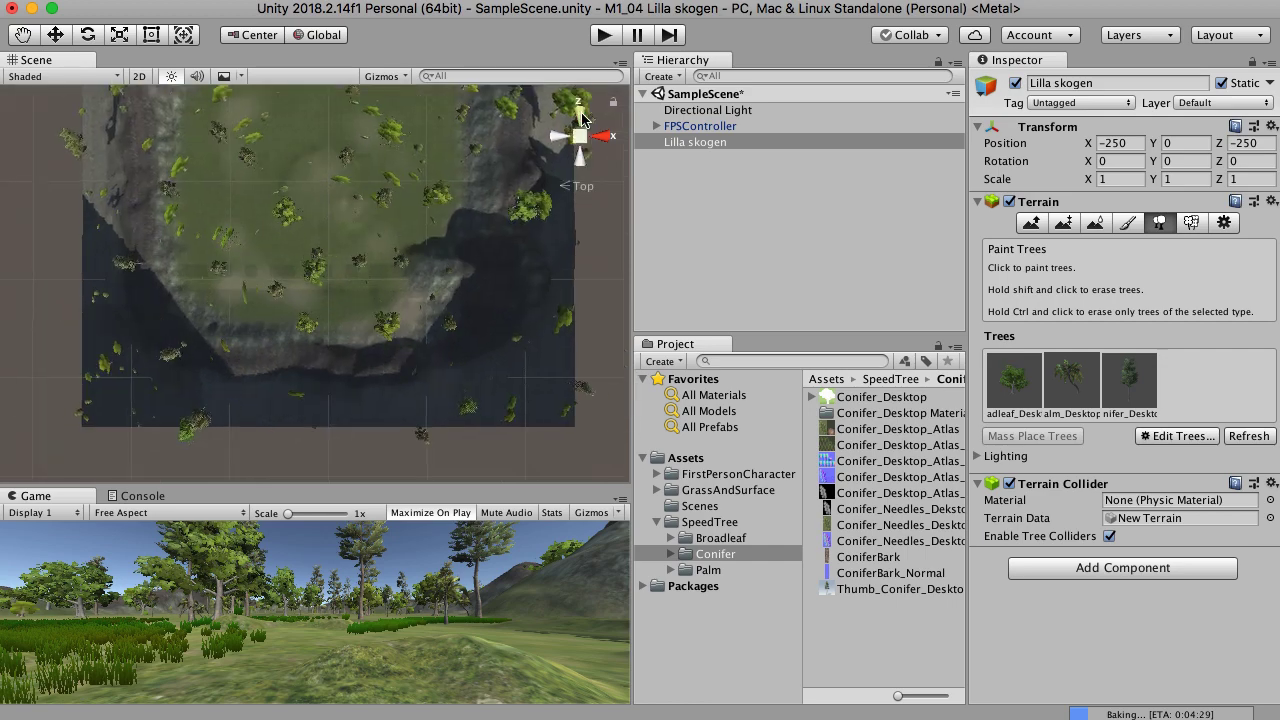
pyautogui.moveTo(205, 100); pyautogui.dragTo(302, 247, button='middle')
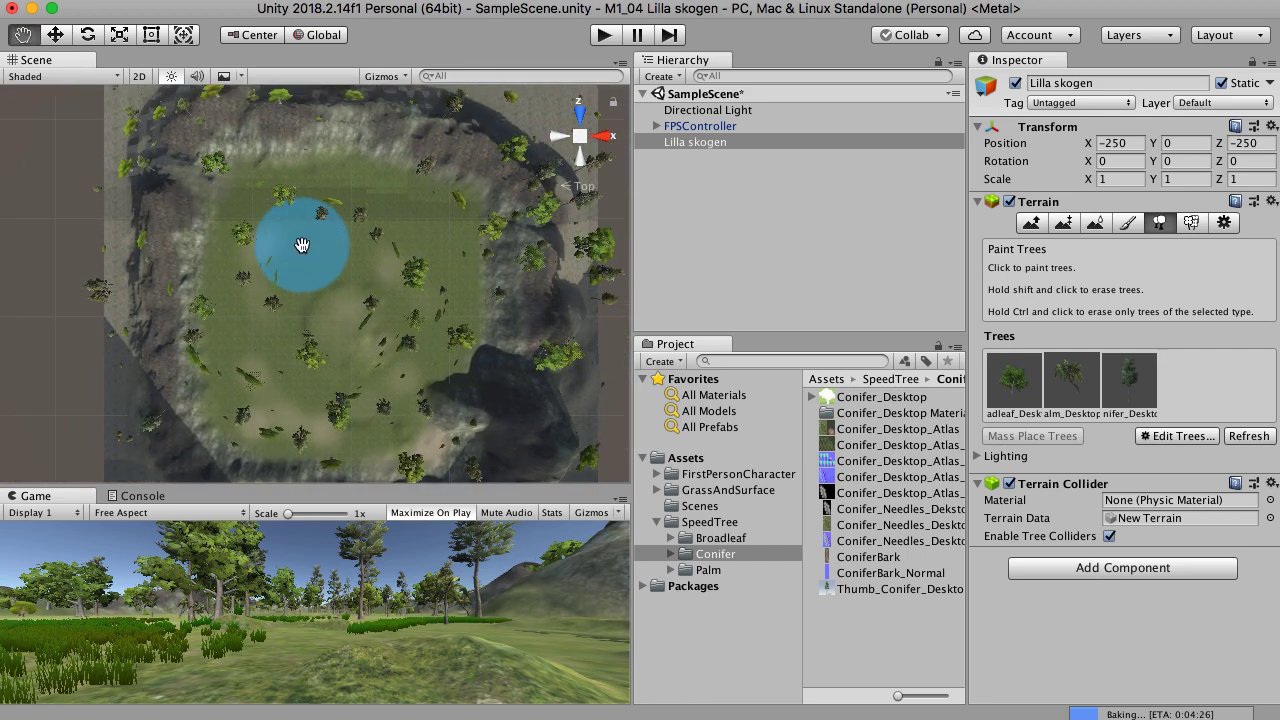
pyautogui.scroll(-3, 306, 249)
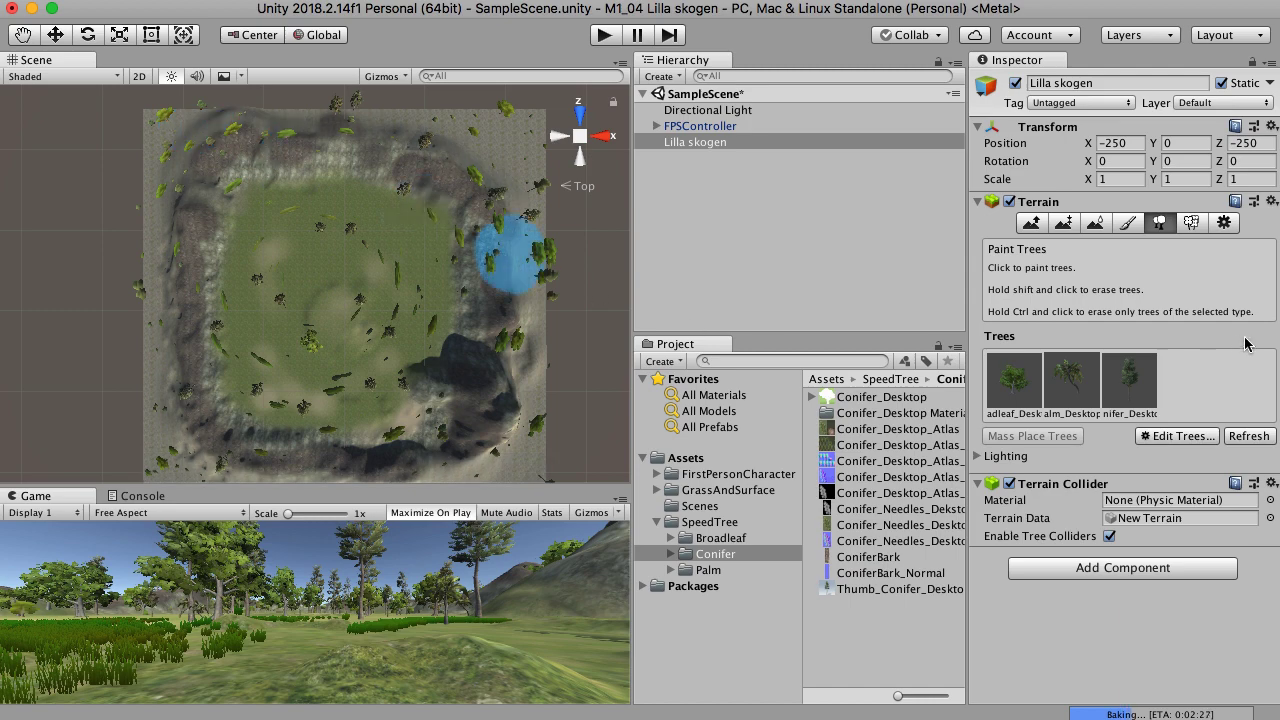
pyautogui.click(1145, 376)
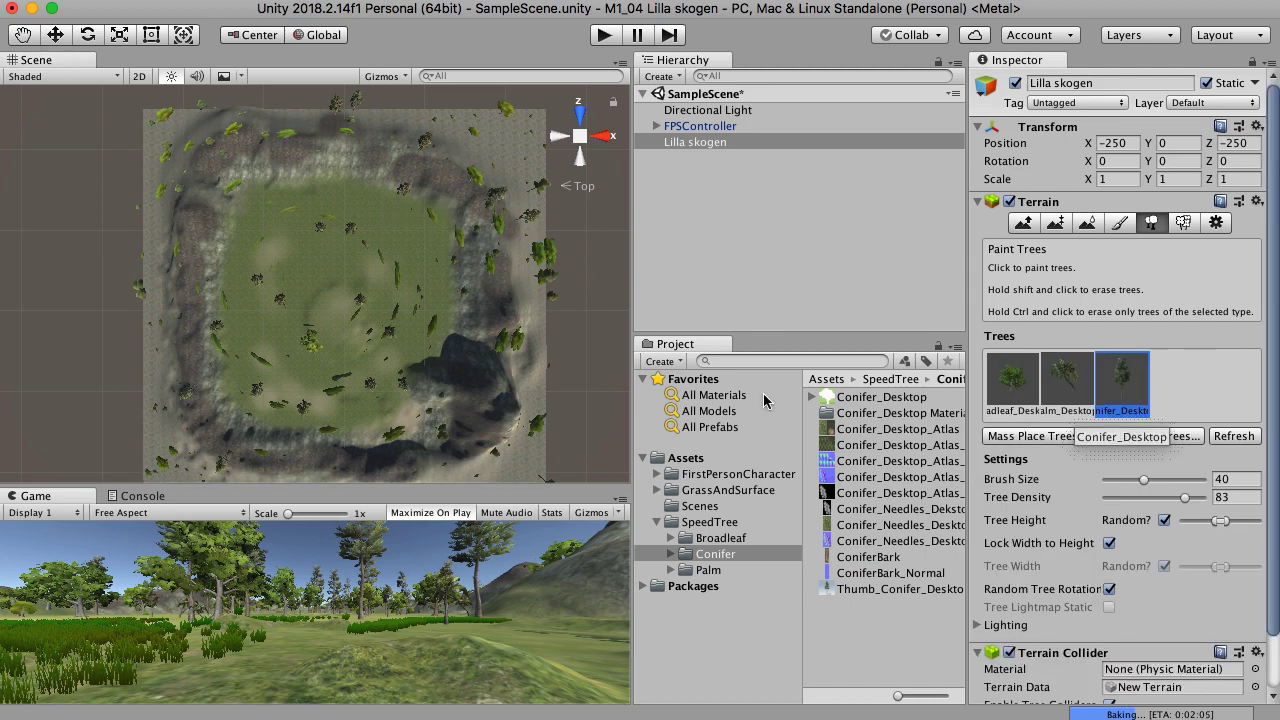
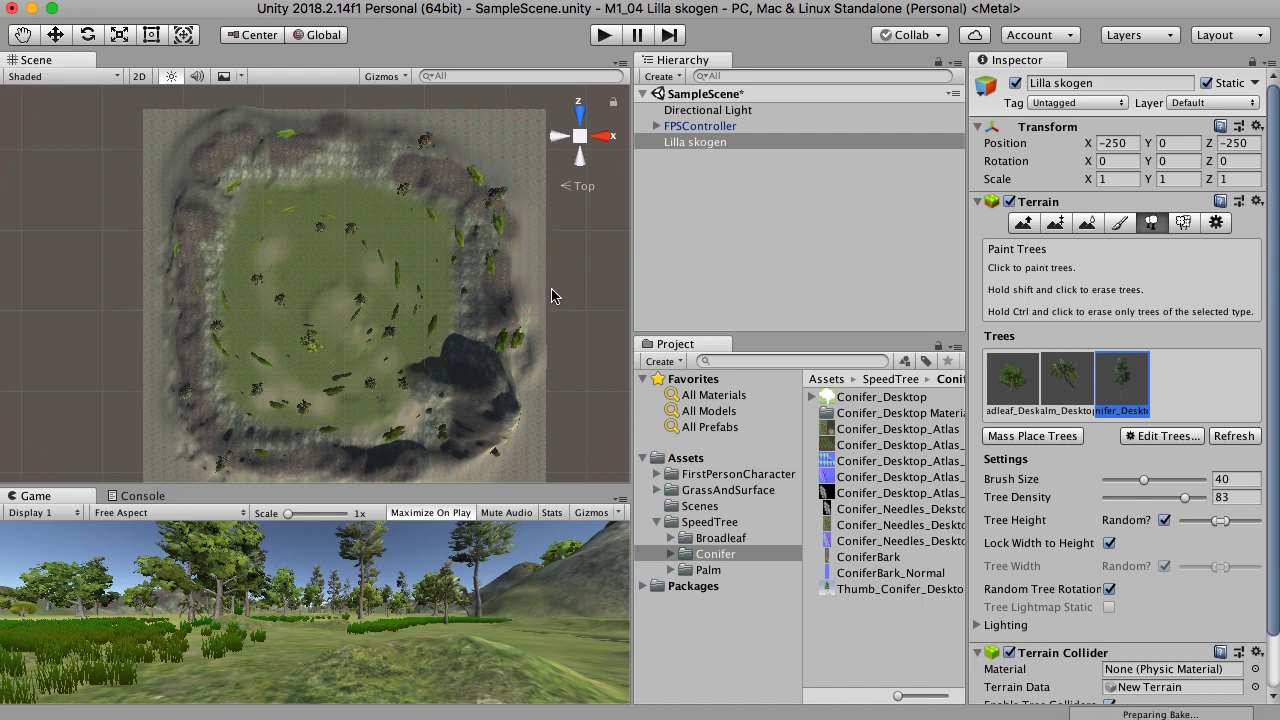
# Step: Paint broadleaf trees over the south-central plain with a lowered random tree height range and a tree density of 46
pyautogui.scroll(10, 378, 395)
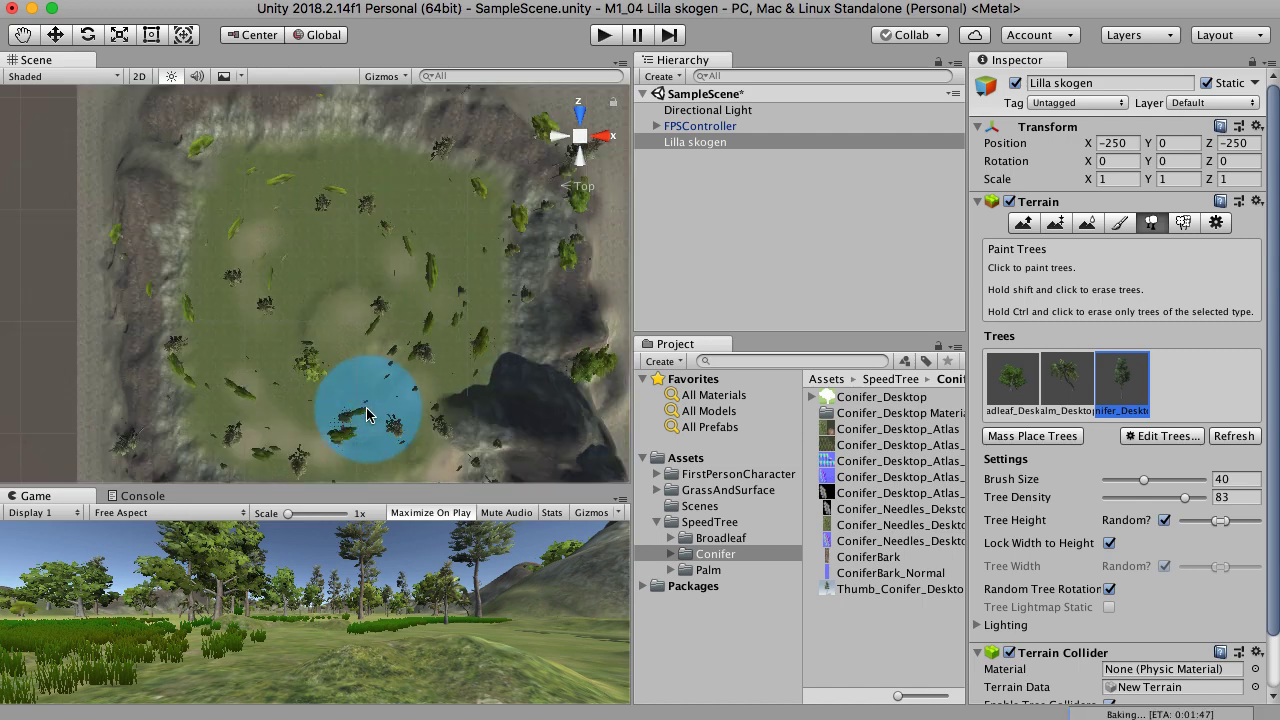
pyautogui.scroll(-2, 378, 405)
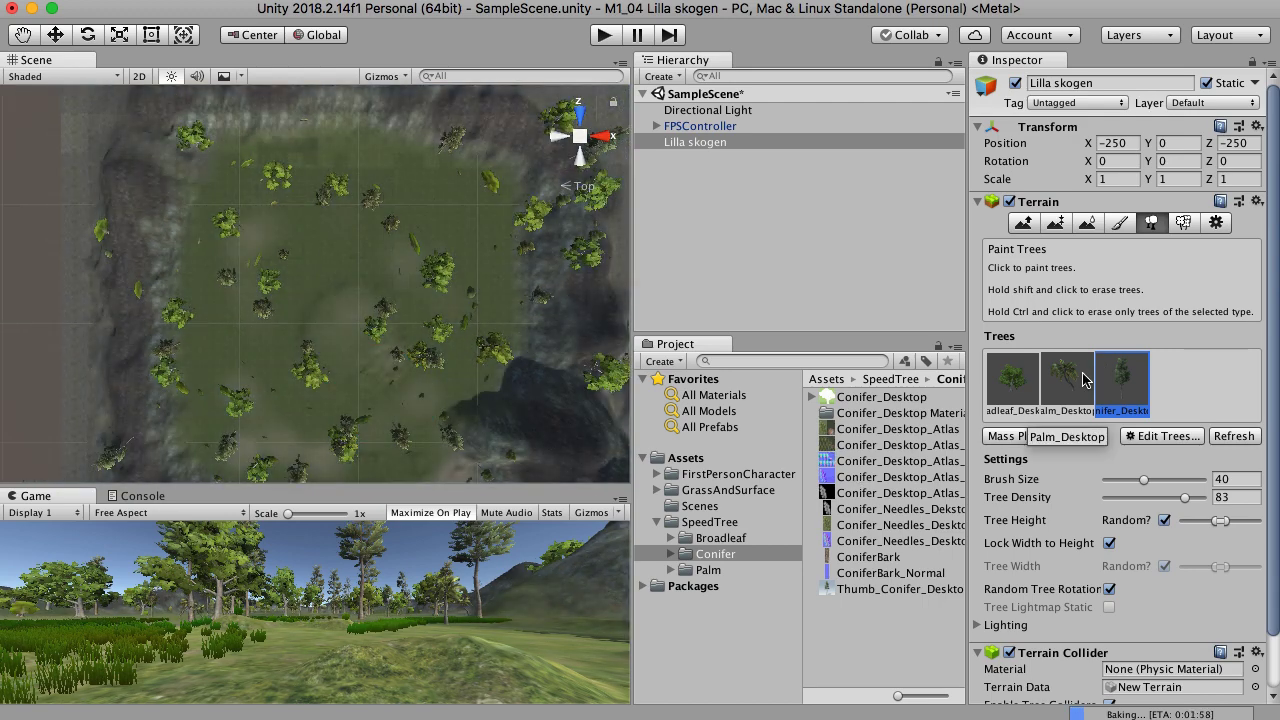
pyautogui.click(1030, 385)
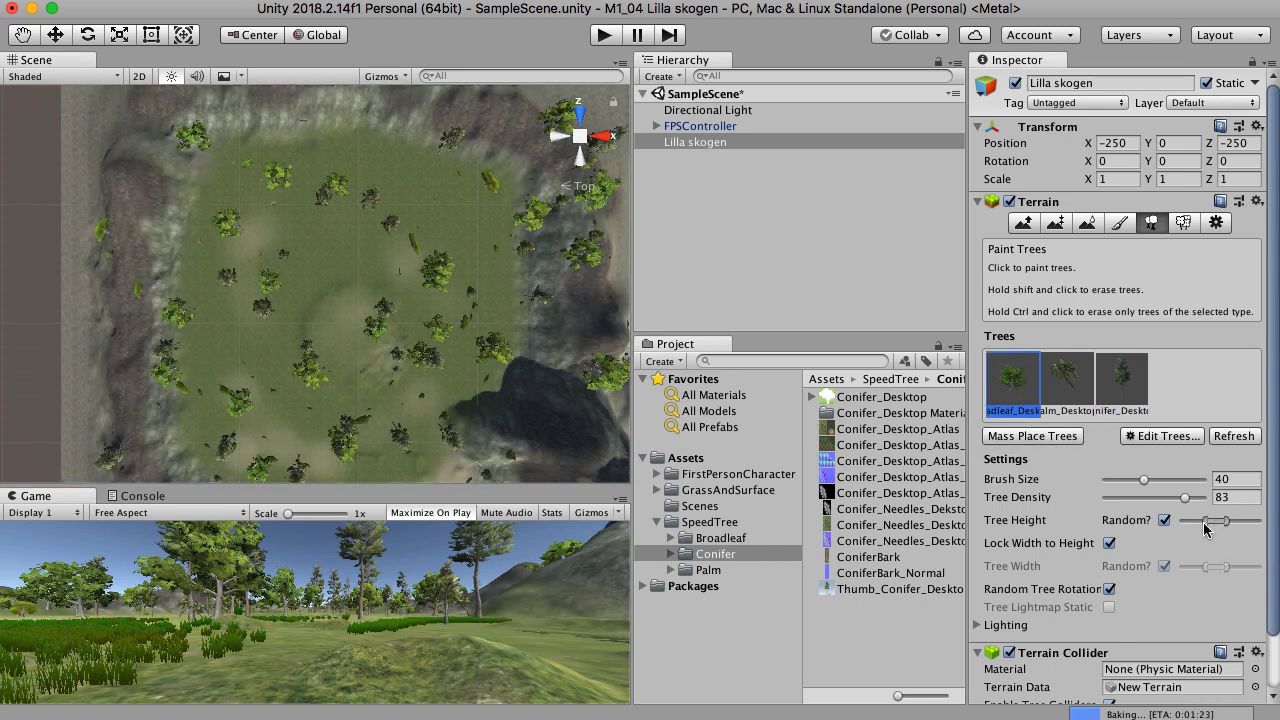
pyautogui.moveTo(1220, 527); pyautogui.dragTo(1190, 530)
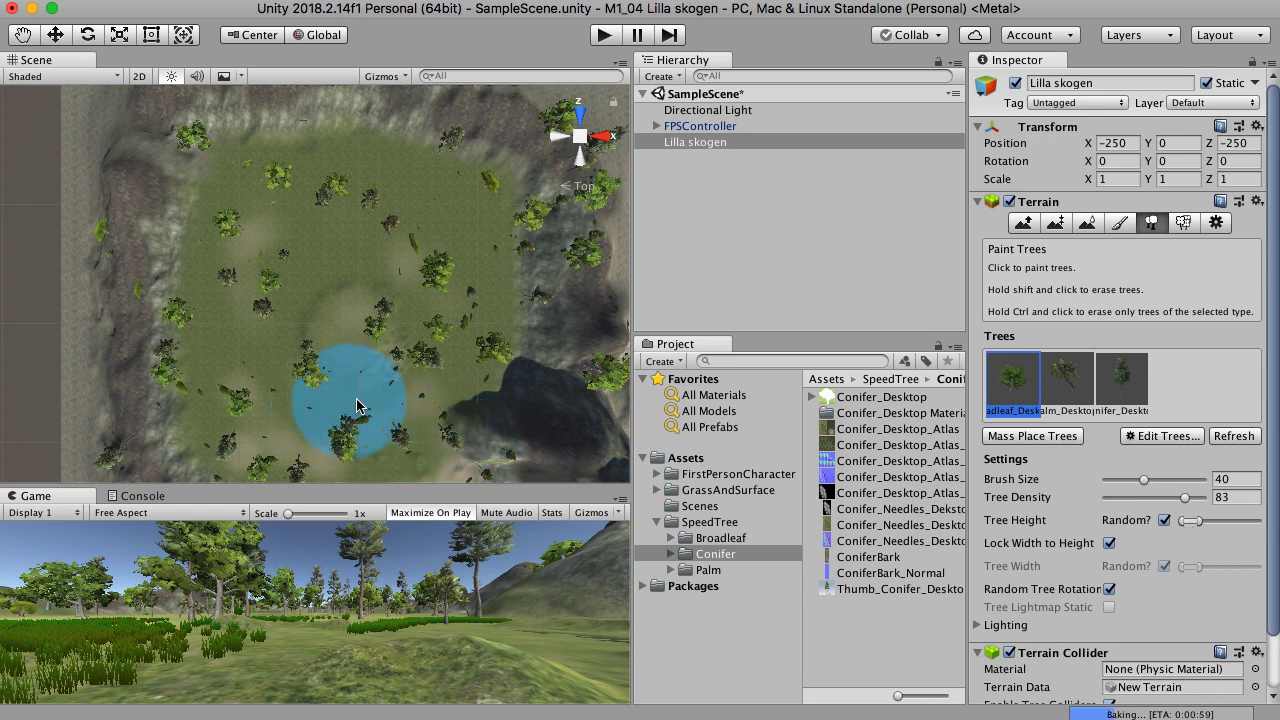
pyautogui.click(1146, 498)
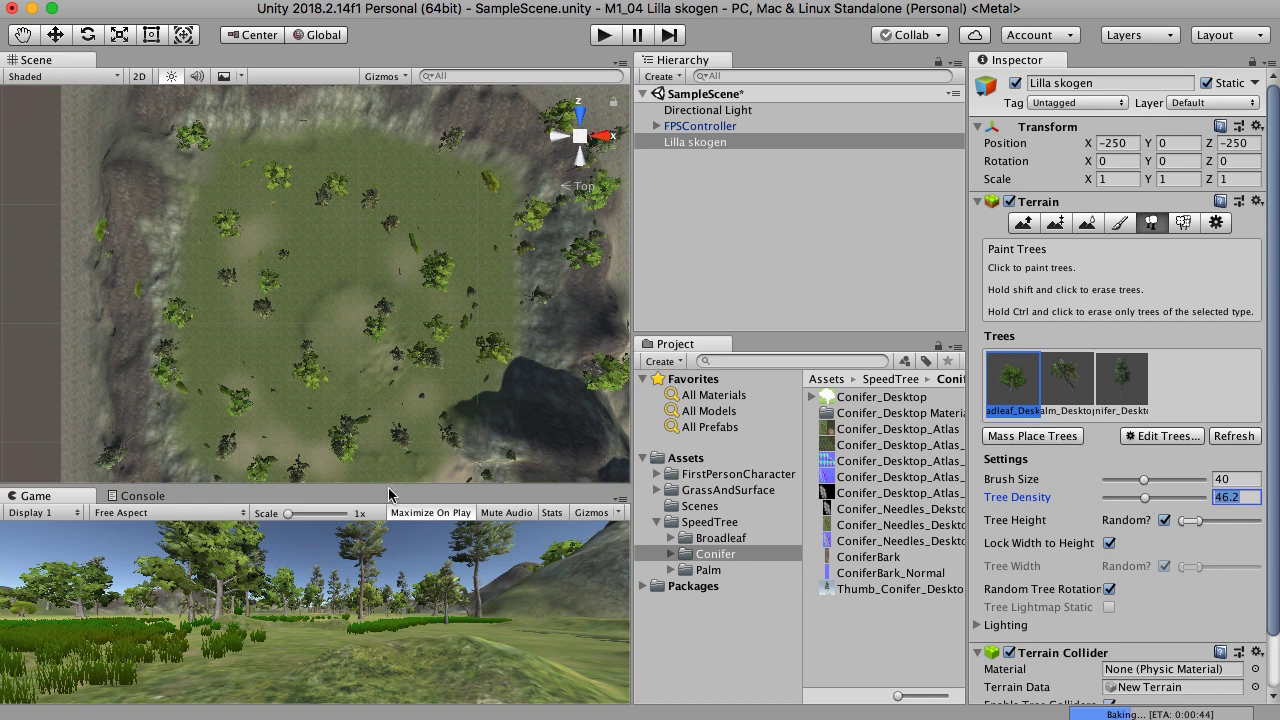
pyautogui.click(308, 424)
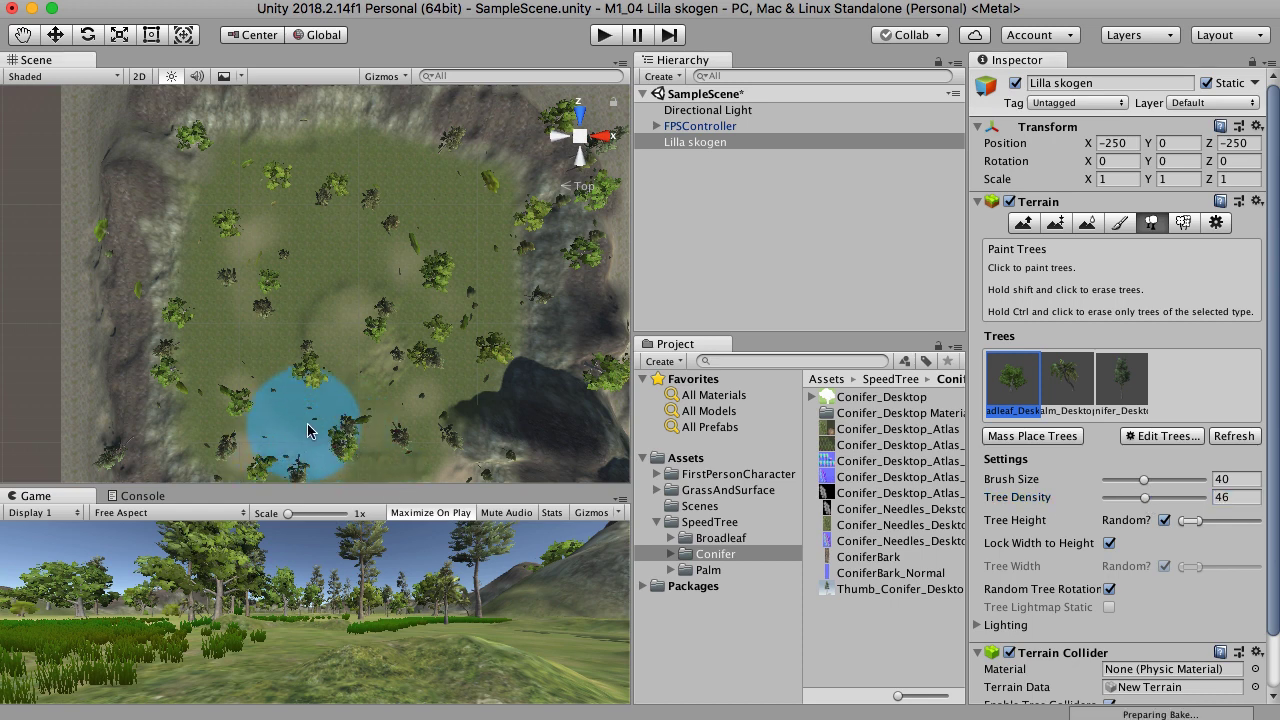
pyautogui.moveTo(308, 430)
pyautogui.mouseDown()
pyautogui.moveTo(376, 386)
pyautogui.moveTo(448, 426)
pyautogui.moveTo(418, 434)
pyautogui.moveTo(318, 372)
pyautogui.moveTo(240, 380)
pyautogui.moveTo(346, 345)
pyautogui.moveTo(315, 428)
pyautogui.moveTo(380, 363)
pyautogui.moveTo(352, 326)
pyautogui.mouseUp()
# Step: Play-test the scene, walking through the grass to examine the newly painted small broadleaf trees, and stop play mode
pyautogui.click(605, 35)
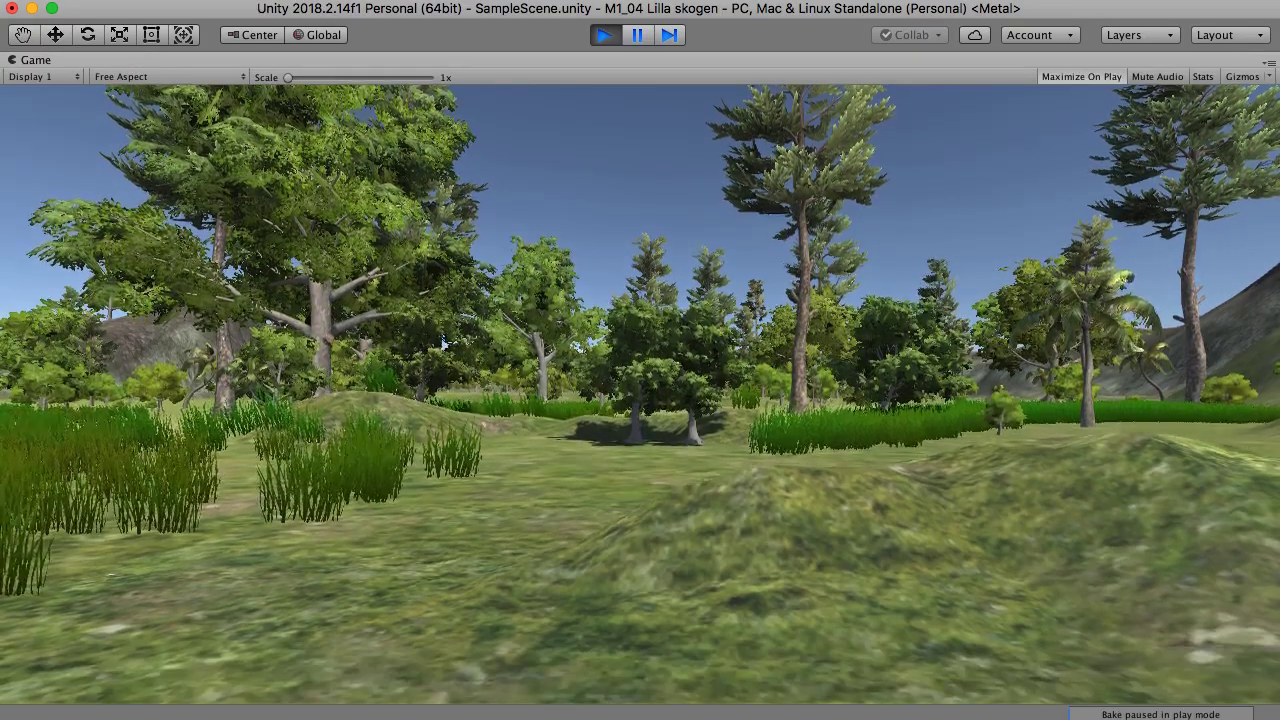
pyautogui.press('w')
pyautogui.press('w')
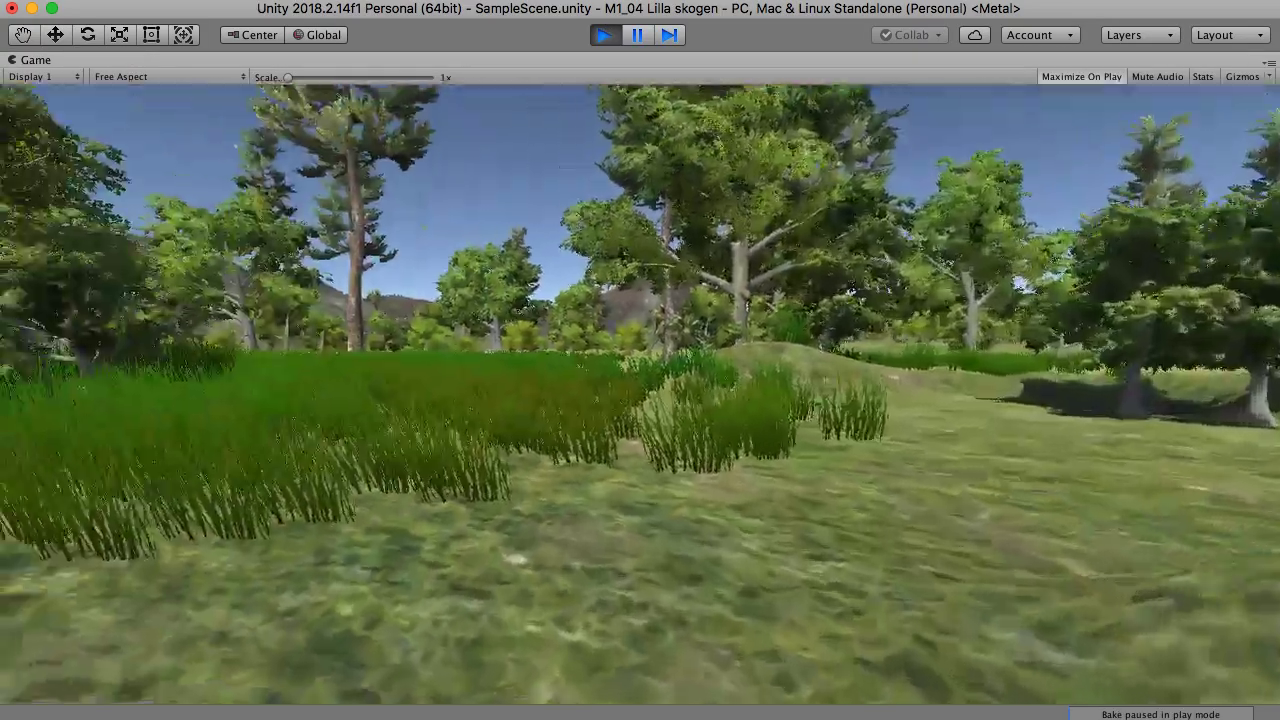
pyautogui.press('w')
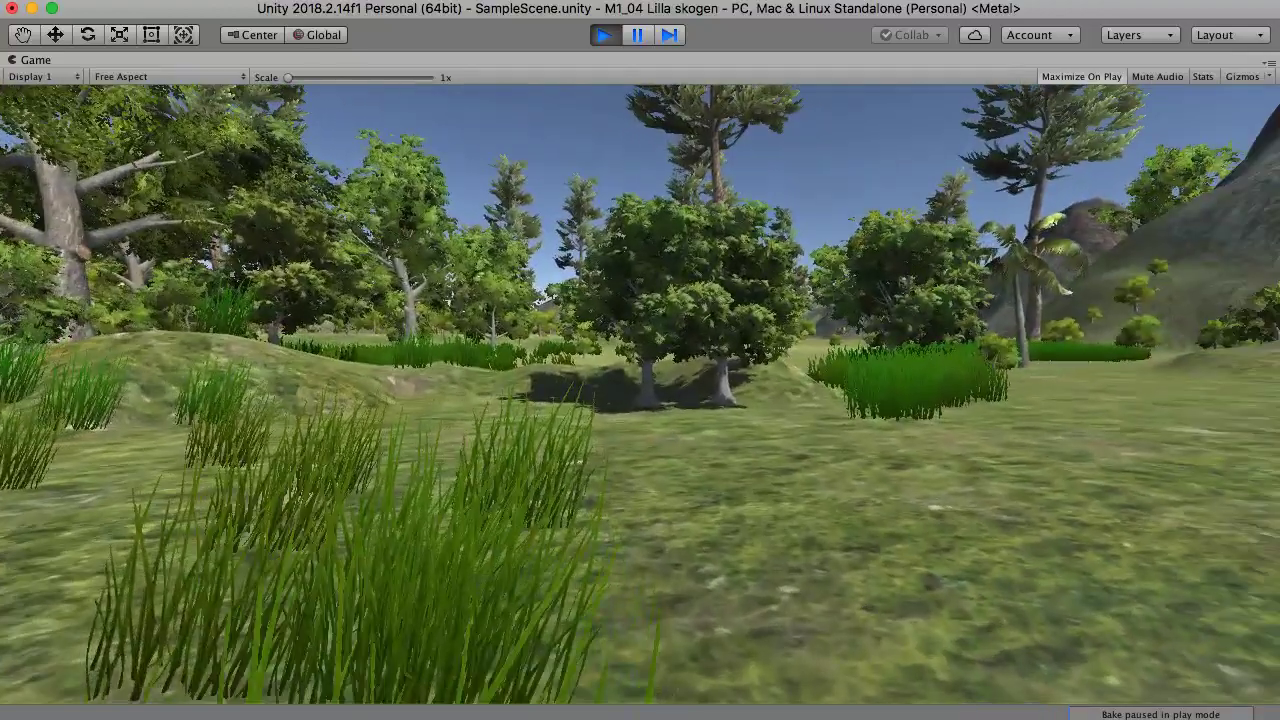
pyautogui.press('w')
pyautogui.press('Escape')
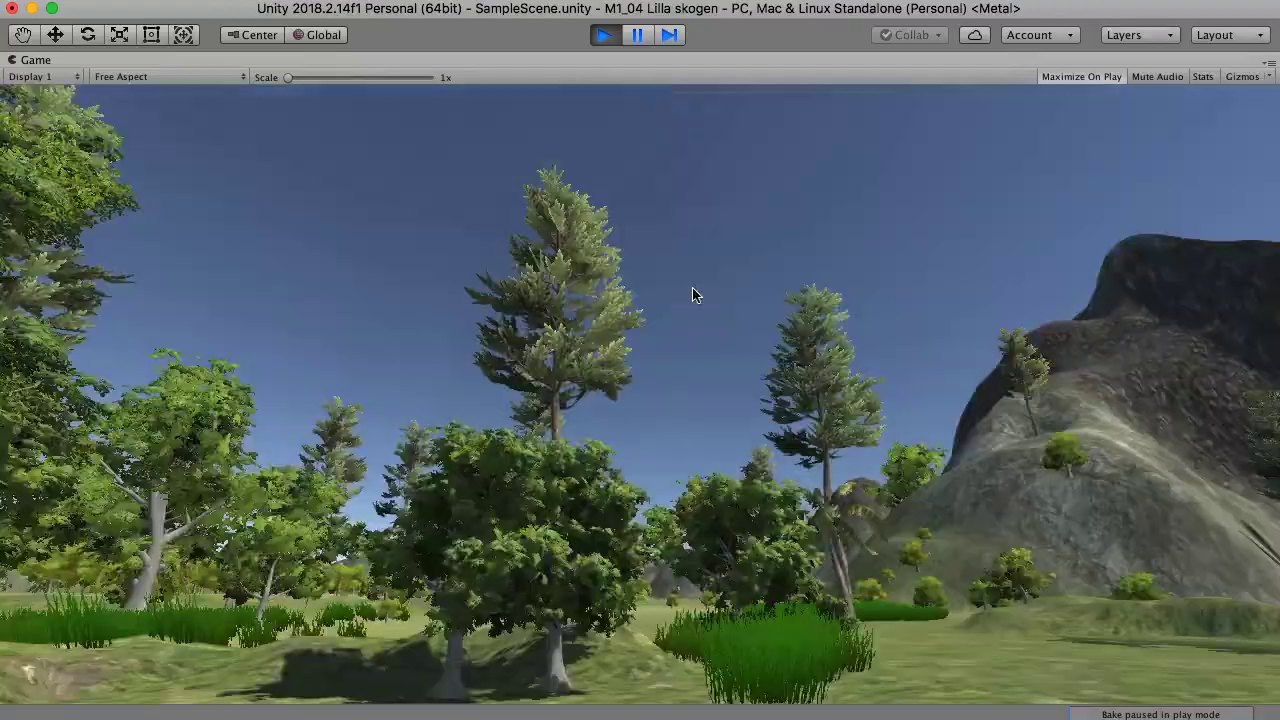
pyautogui.click(603, 35)
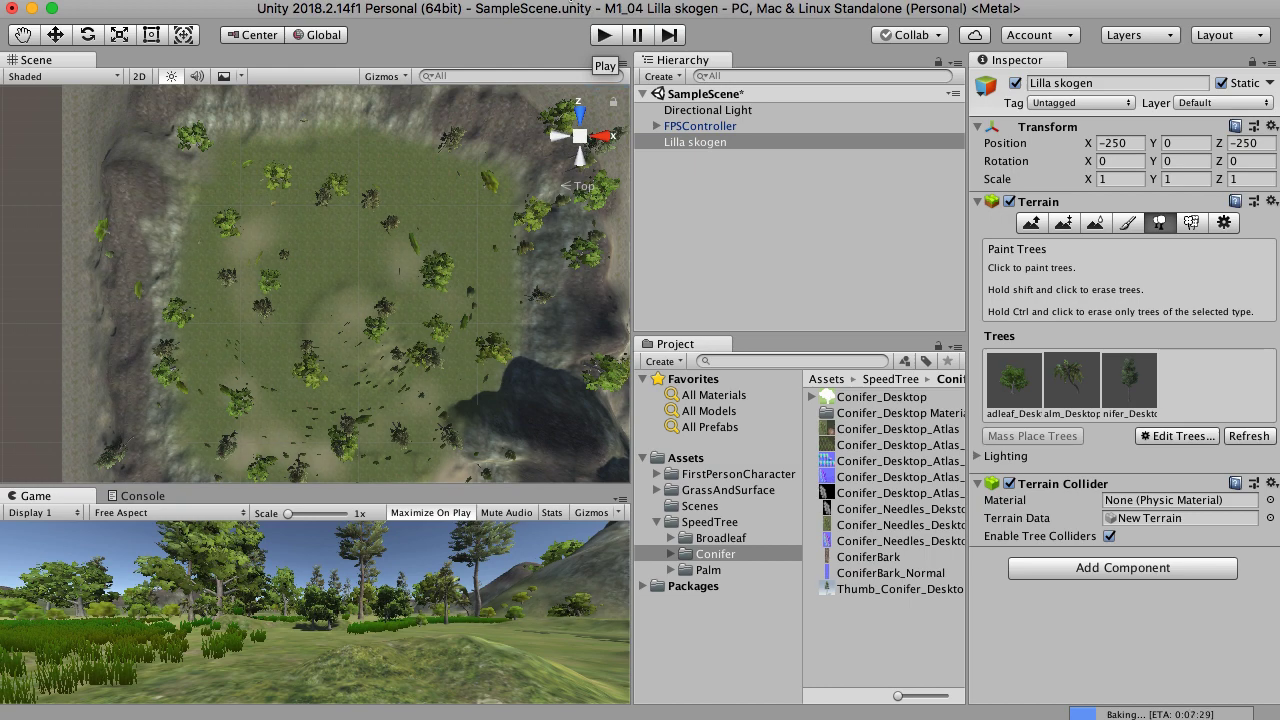
# Step: Open the Asset Store, collapse the SpeedTree folder in the project, and widen the store's pane
pyautogui.click(2, 2)
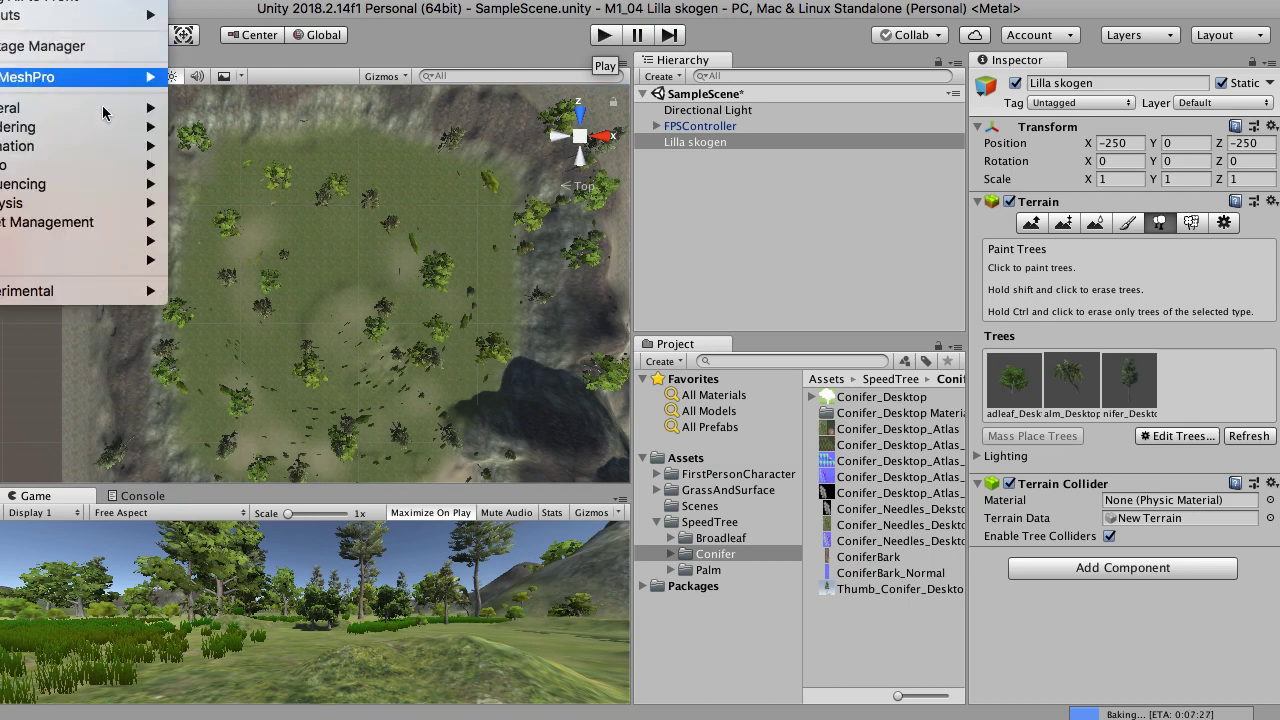
pyautogui.moveTo(100, 108)
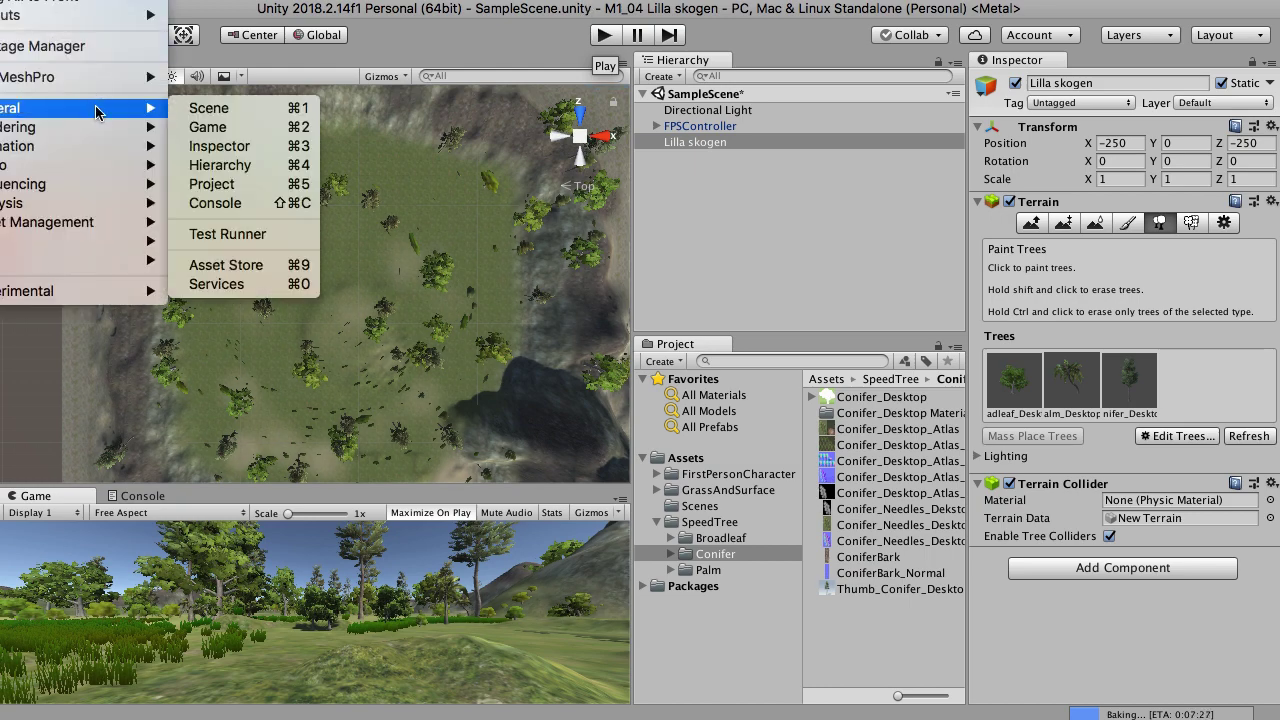
pyautogui.click(268, 266)
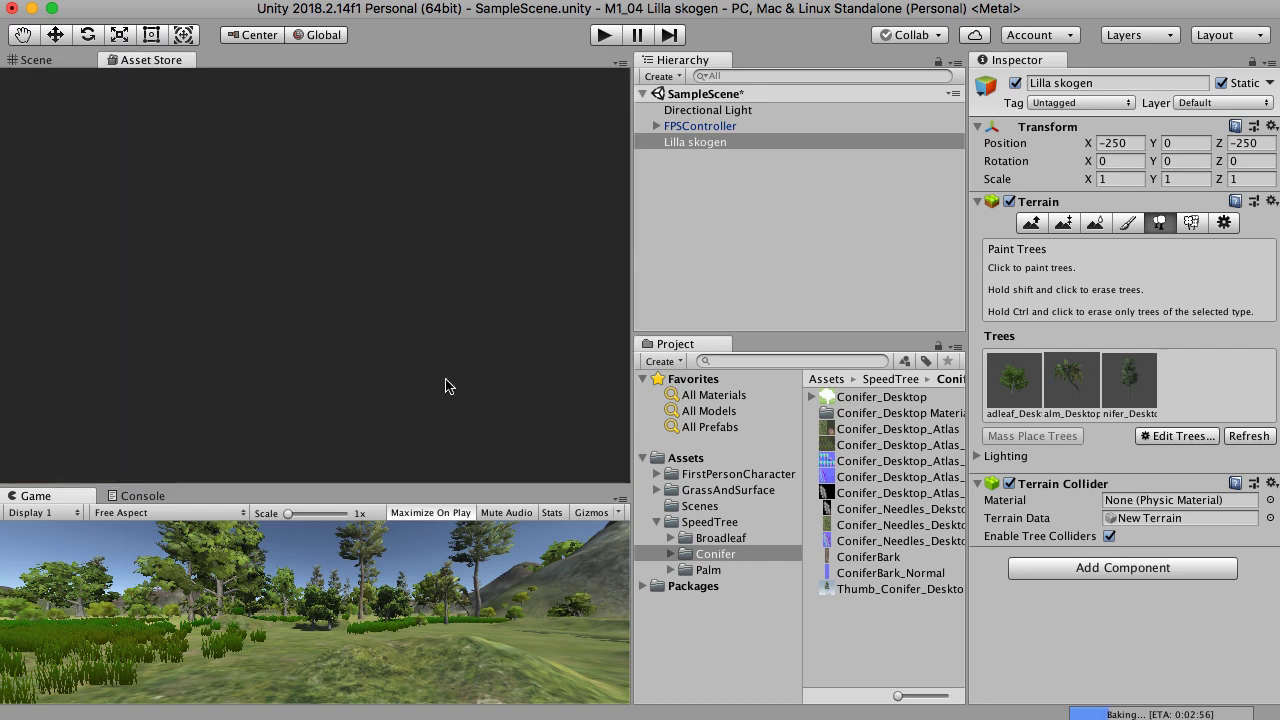
pyautogui.click(658, 522)
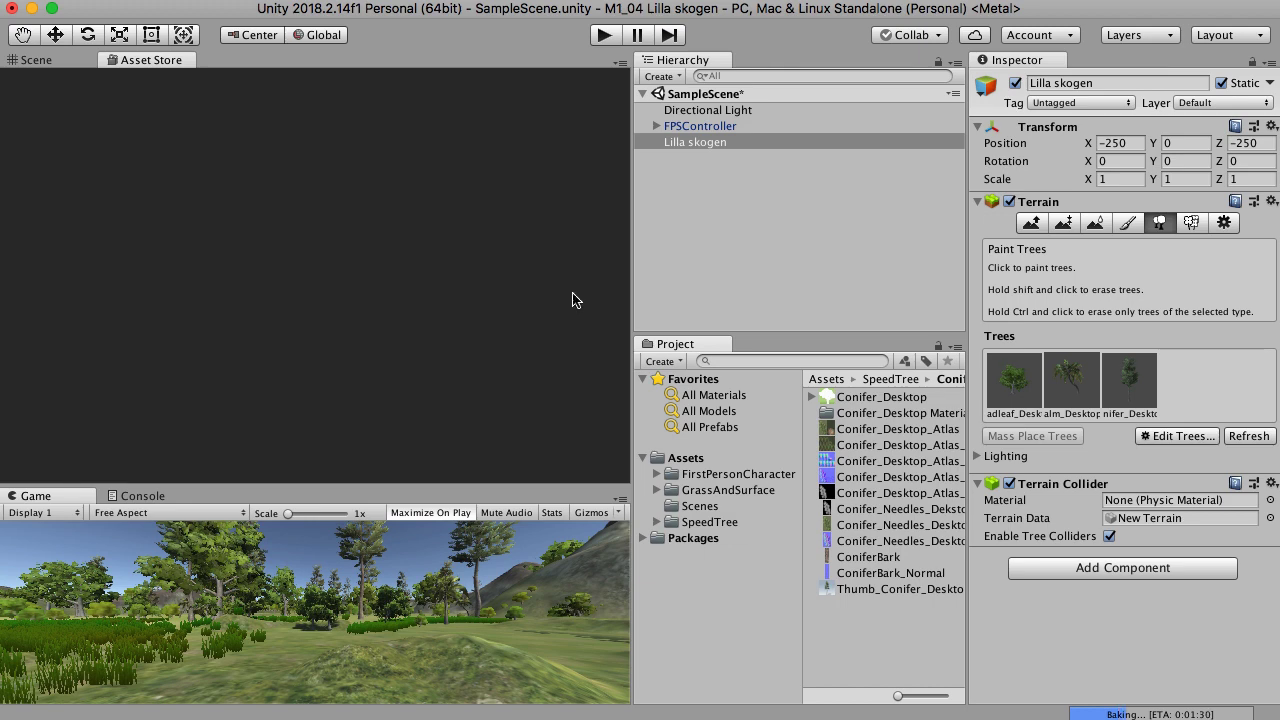
pyautogui.moveTo(629, 177); pyautogui.dragTo(763, 178)
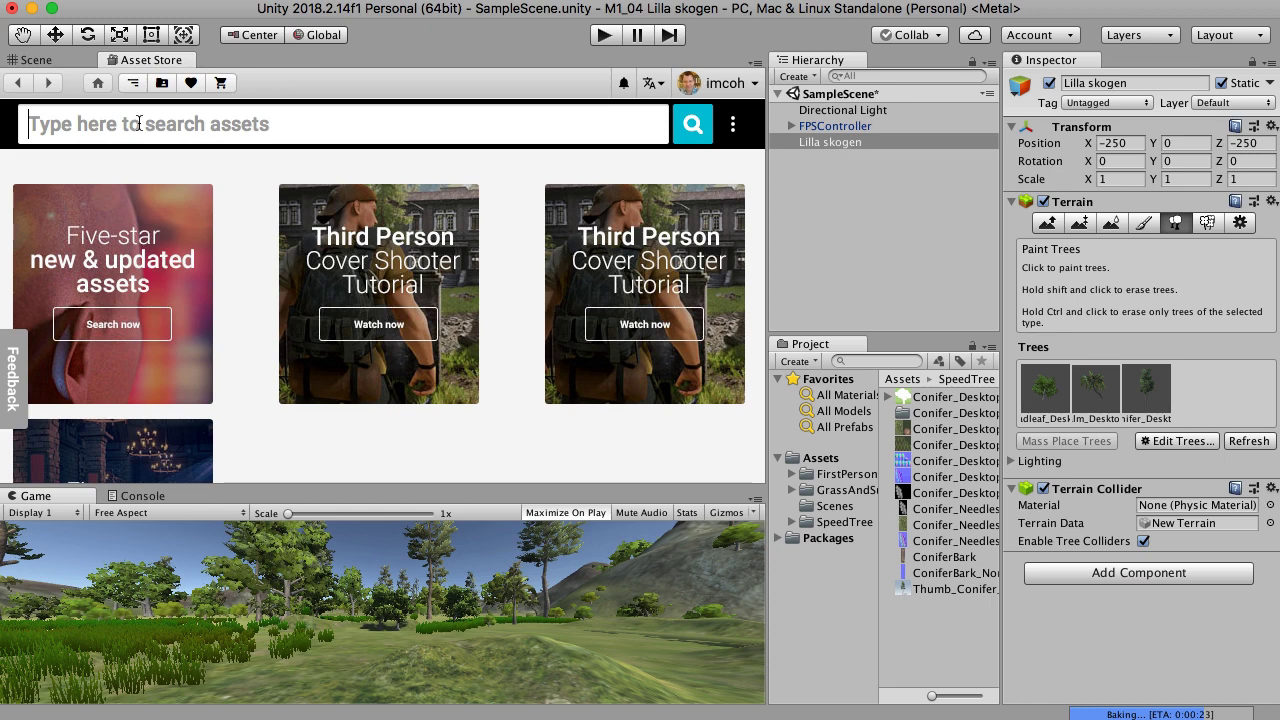
# Step: Try to search the Asset Store for "scifi" and browse the recommended packages on its home page
pyautogui.write('scifi')
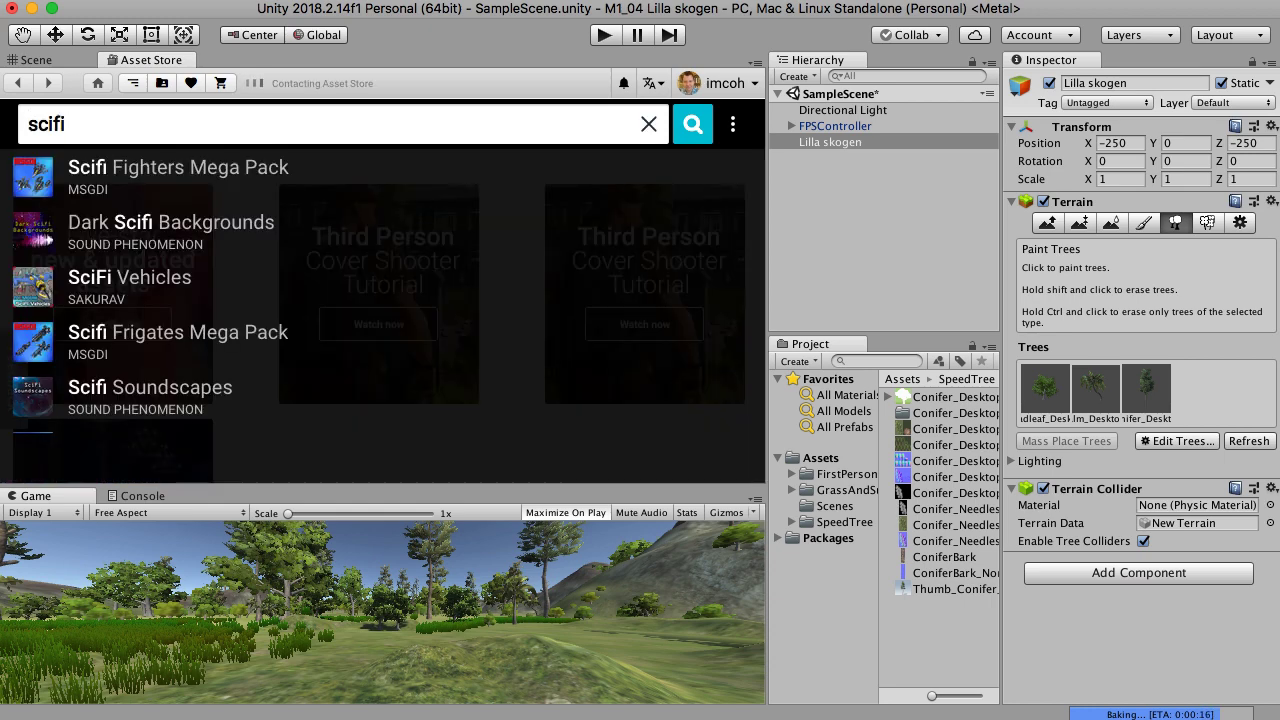
pyautogui.press('Return')
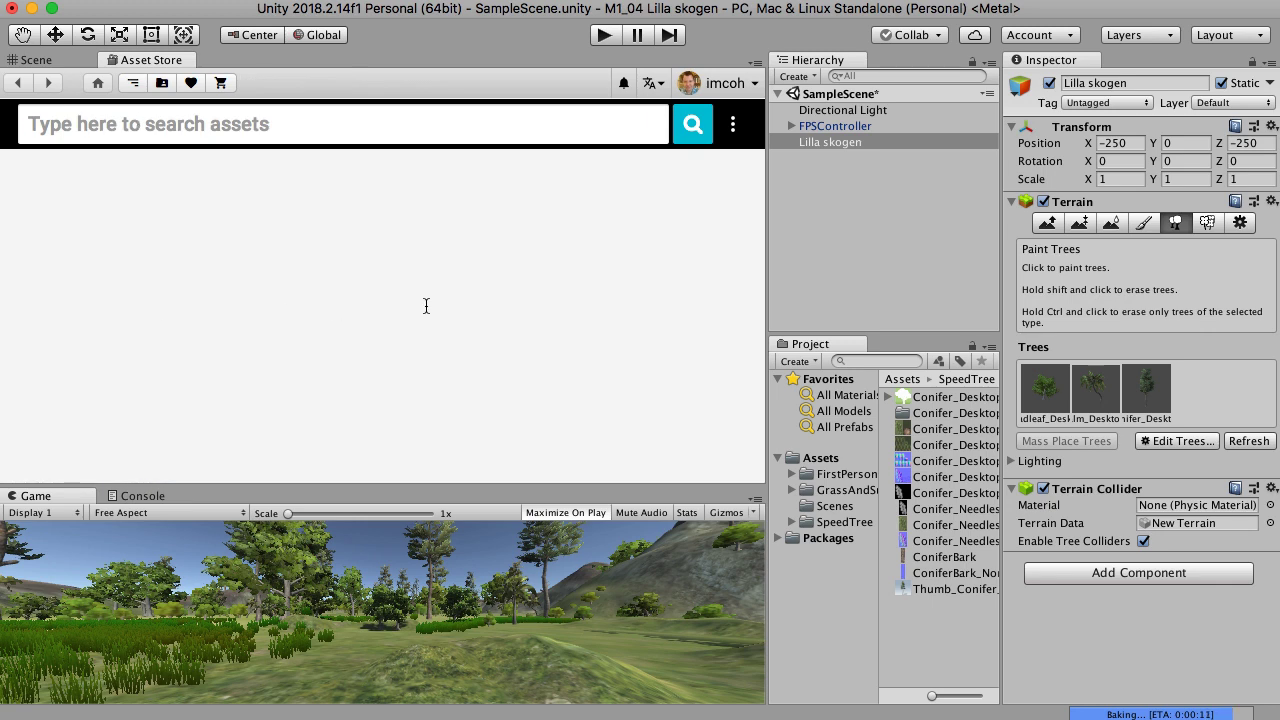
pyautogui.scroll(-5, 541, 401)
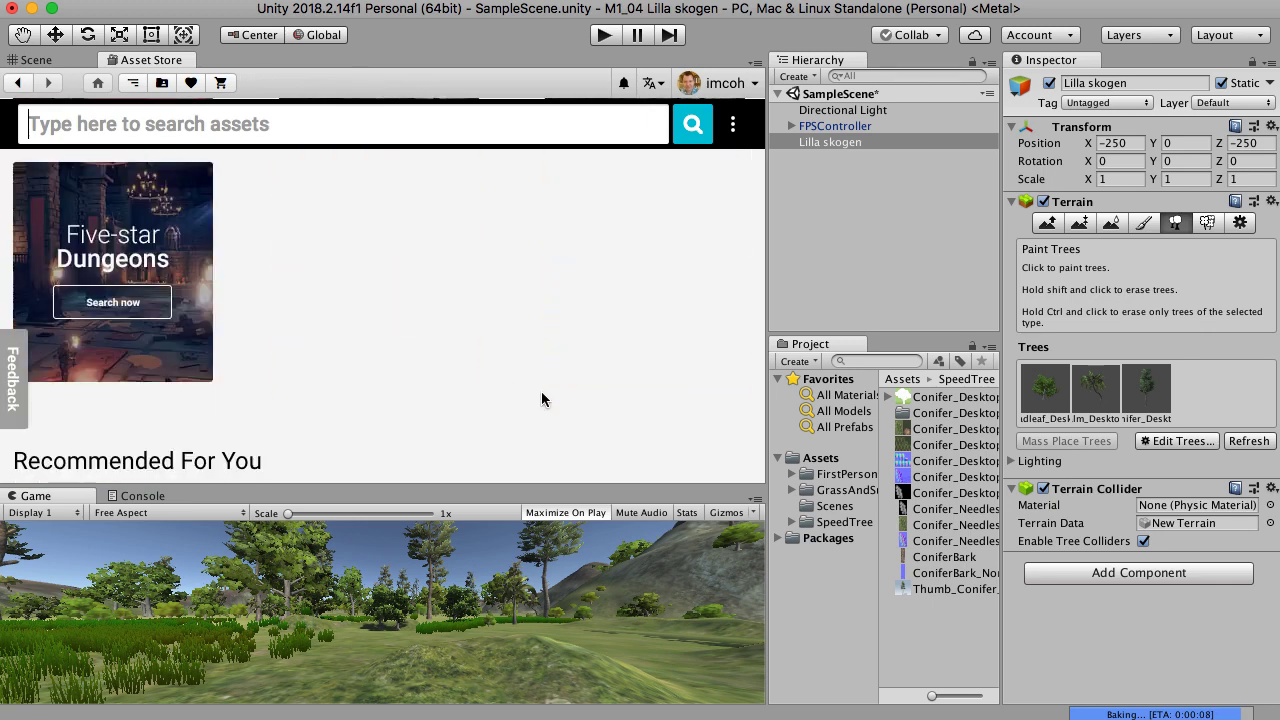
pyautogui.scroll(-1, 541, 398)
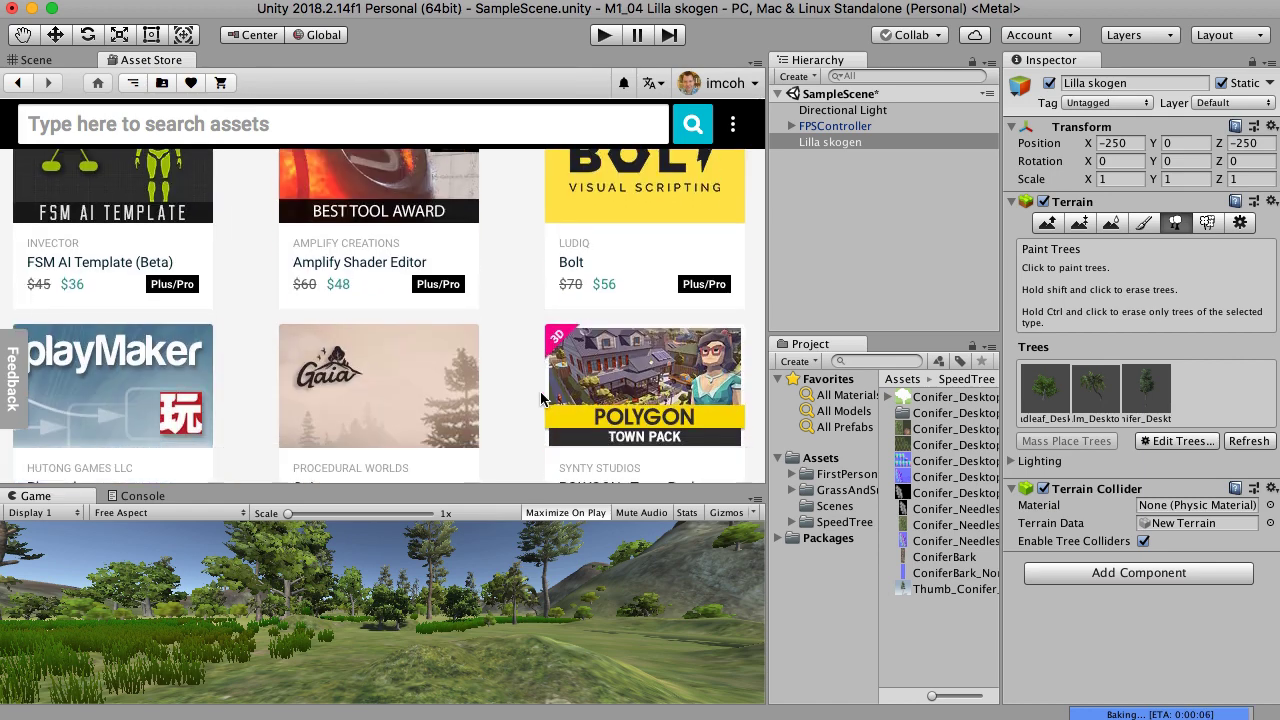
pyautogui.scroll(-10, 508, 366)
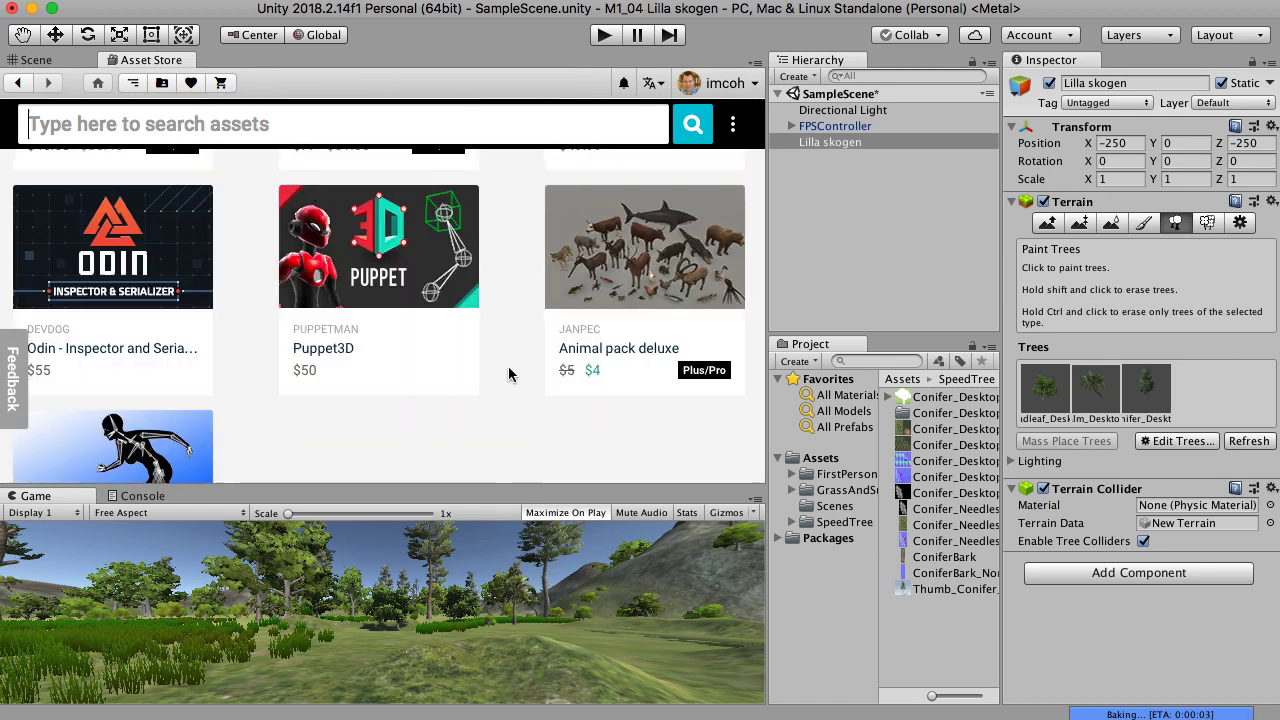
pyautogui.scroll(-5, 508, 366)
pyautogui.scroll(-10, 508, 366)
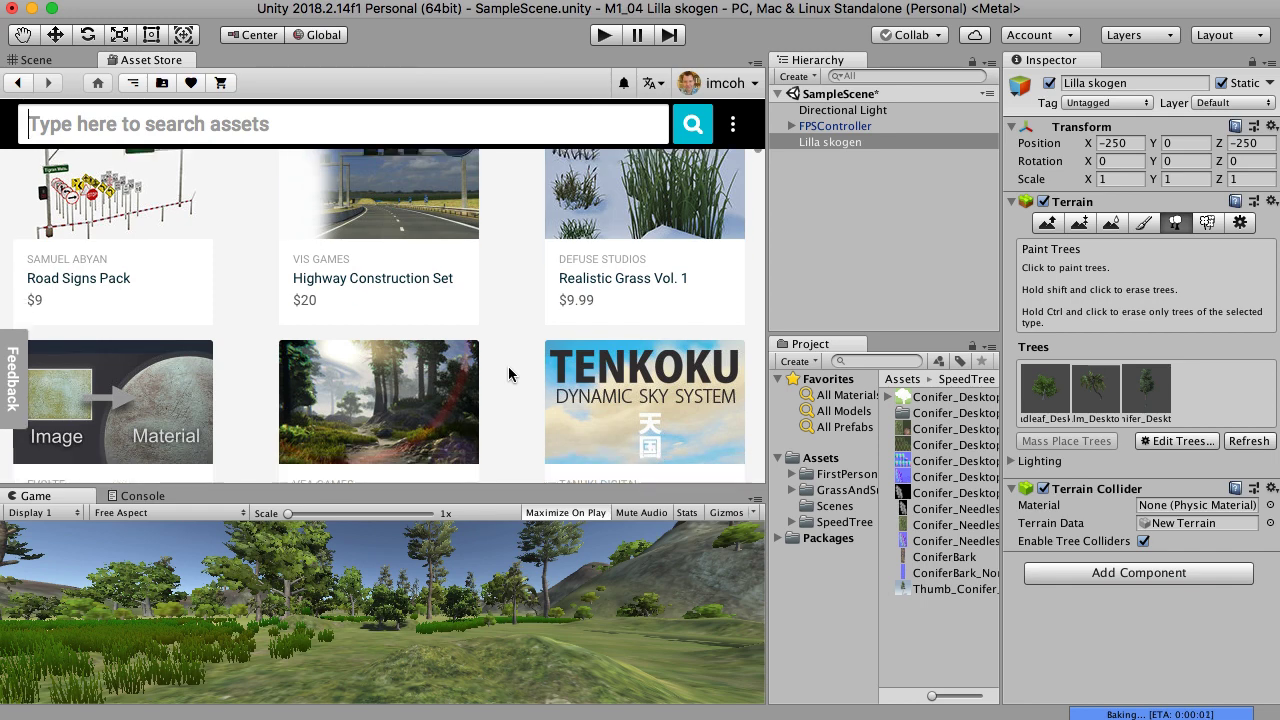
pyautogui.scroll(-4, 509, 376)
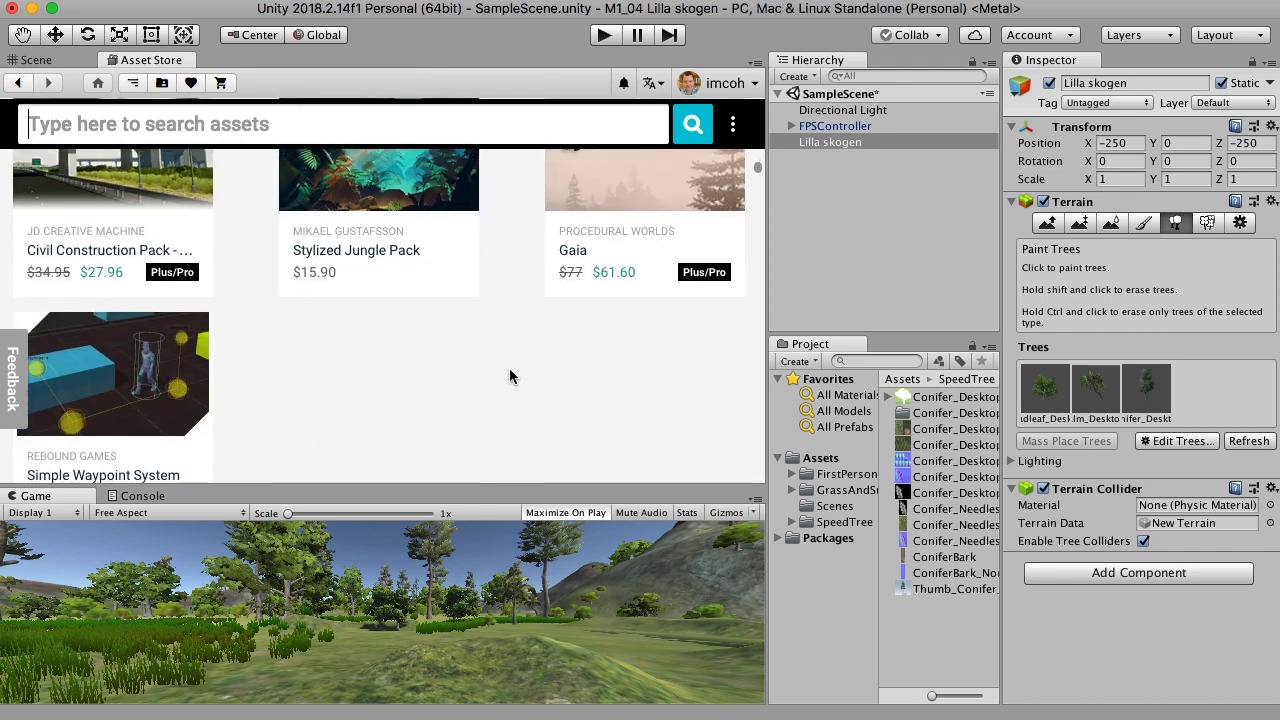
# Step: Undock the Asset Store into an enlarged floating window and search it for "scifi"
pyautogui.moveTo(153, 63); pyautogui.dragTo(484, 44)
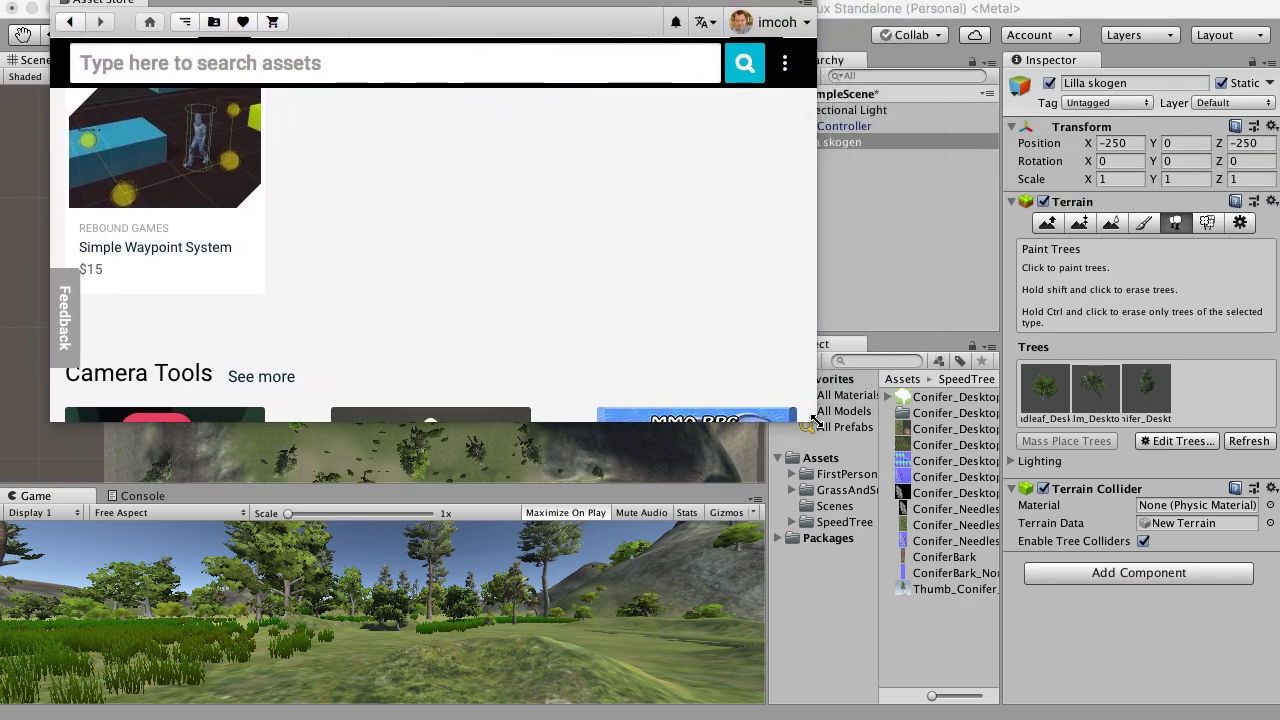
pyautogui.moveTo(866, 455); pyautogui.dragTo(1236, 680)
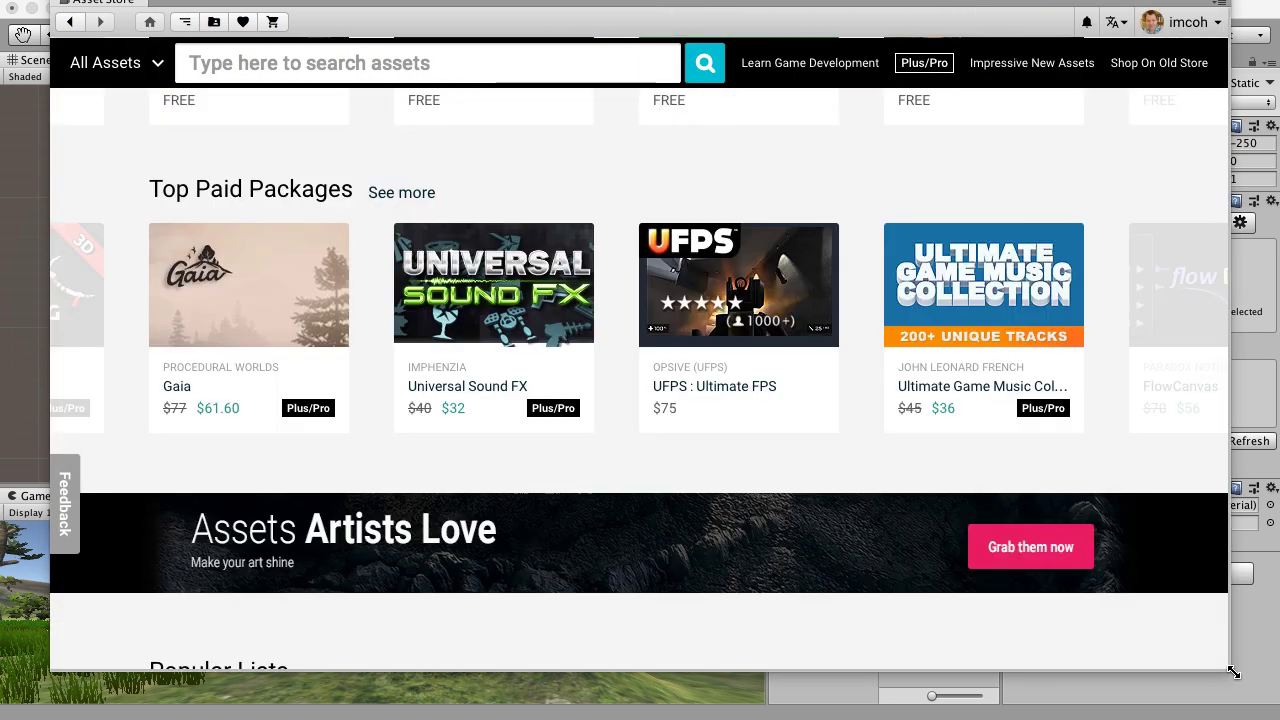
pyautogui.click(188, 62)
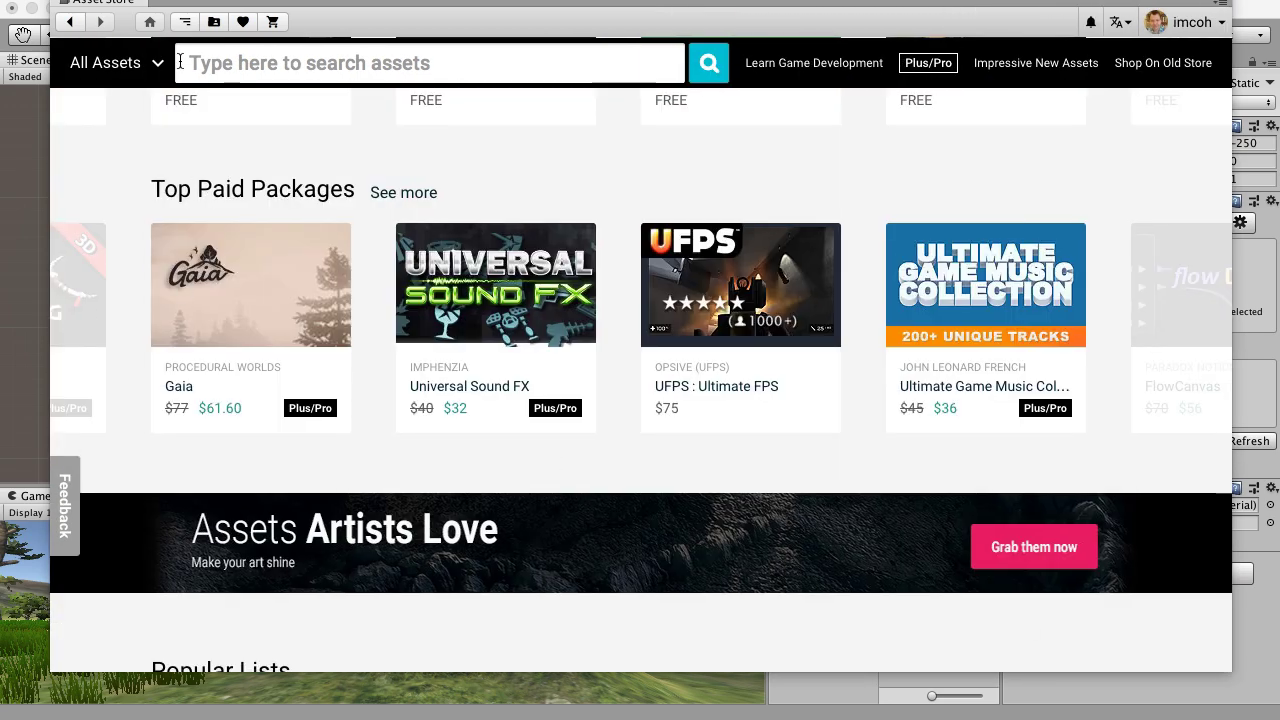
pyautogui.click(197, 111)
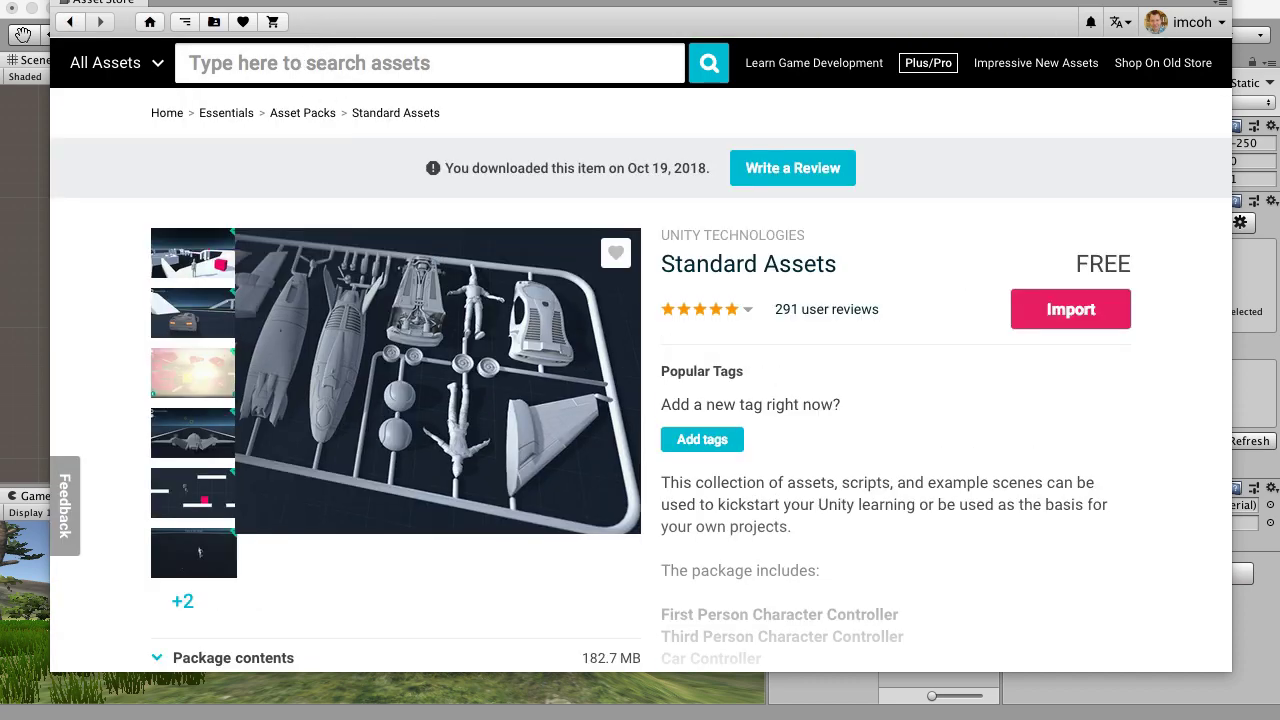
pyautogui.write('scifi')
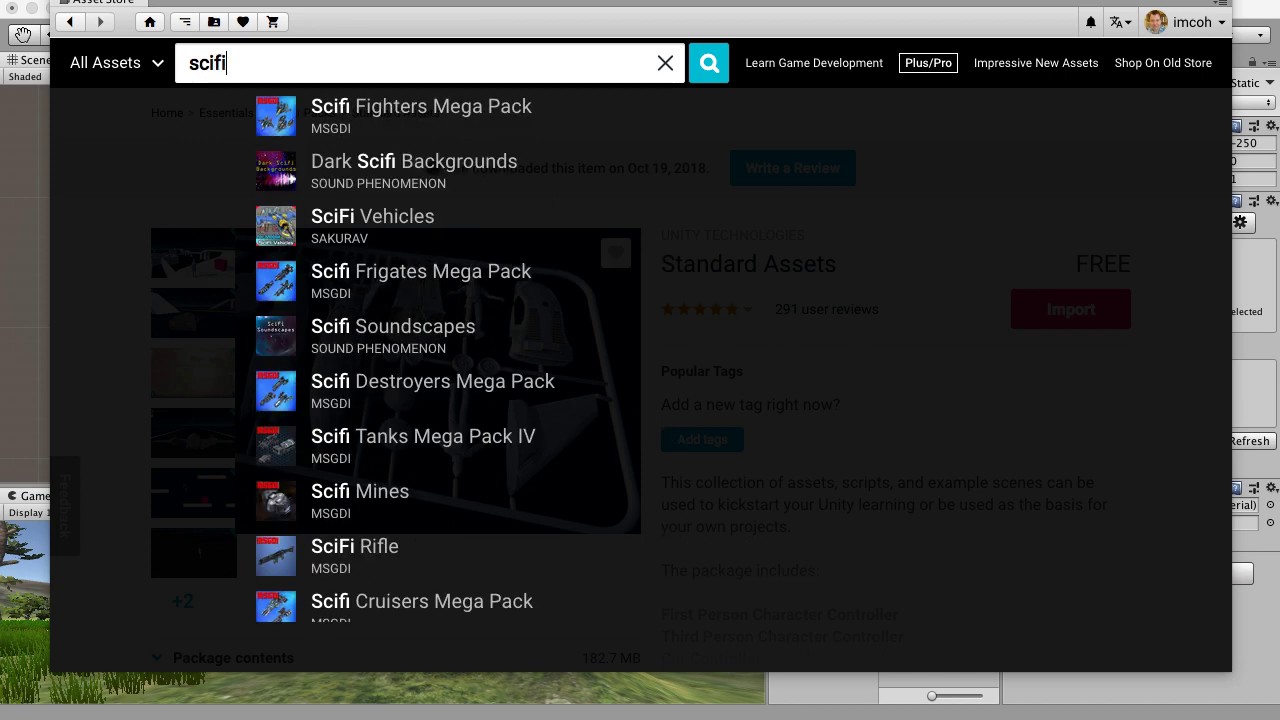
pyautogui.press('Return')
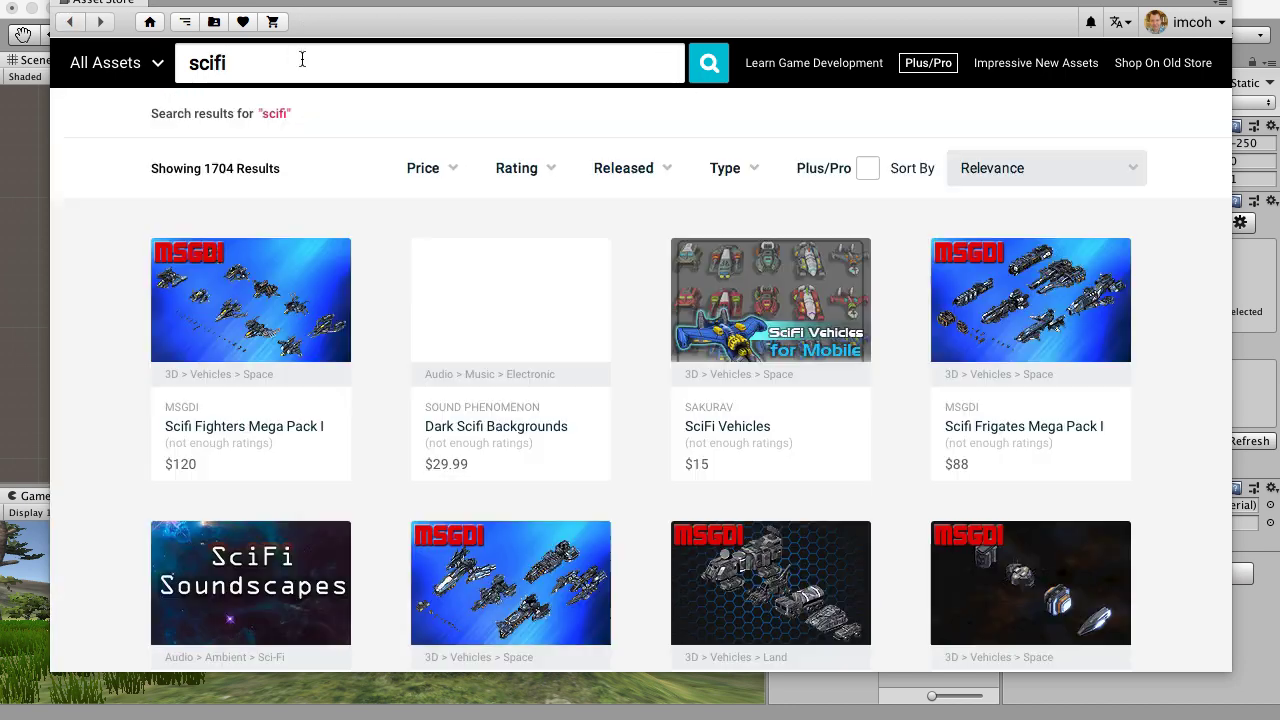
# Step: Filter the scifi search results to a price range of $0 - $0 and browse the free packages
pyautogui.click(157, 70)
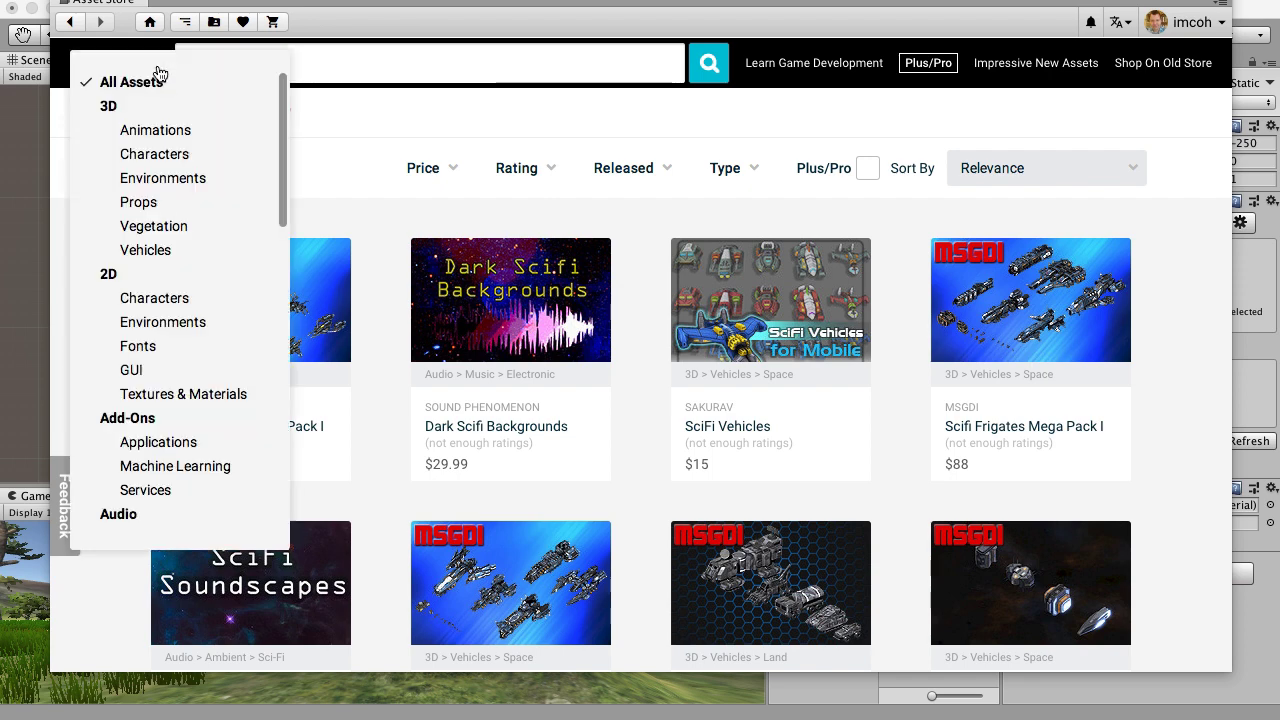
pyautogui.click(501, 110)
pyautogui.click(465, 167)
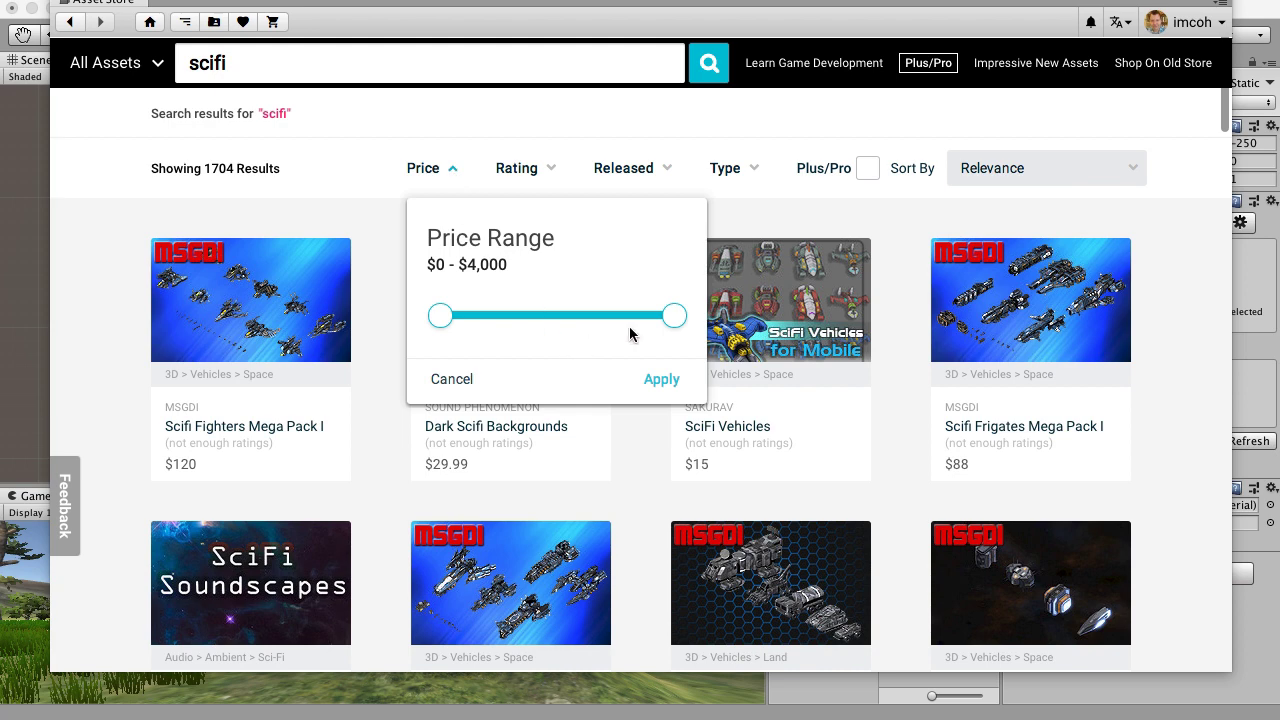
pyautogui.moveTo(675, 320); pyautogui.dragTo(443, 343)
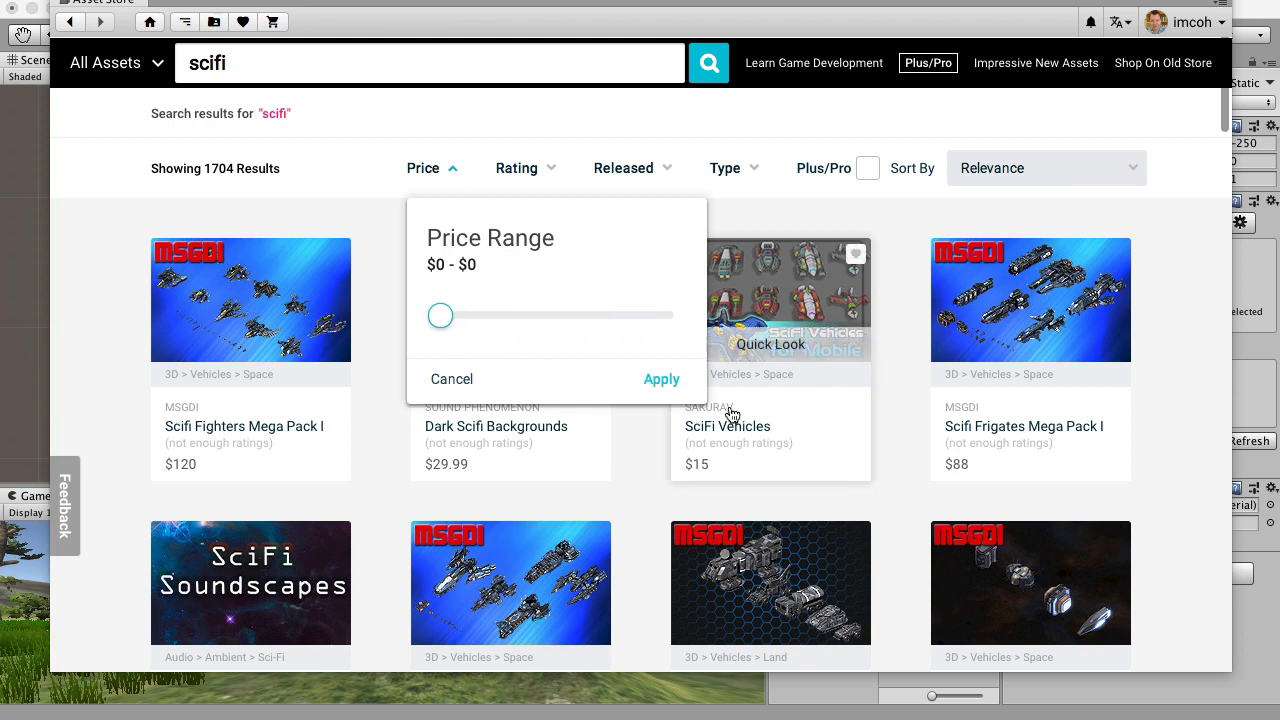
pyautogui.click(662, 380)
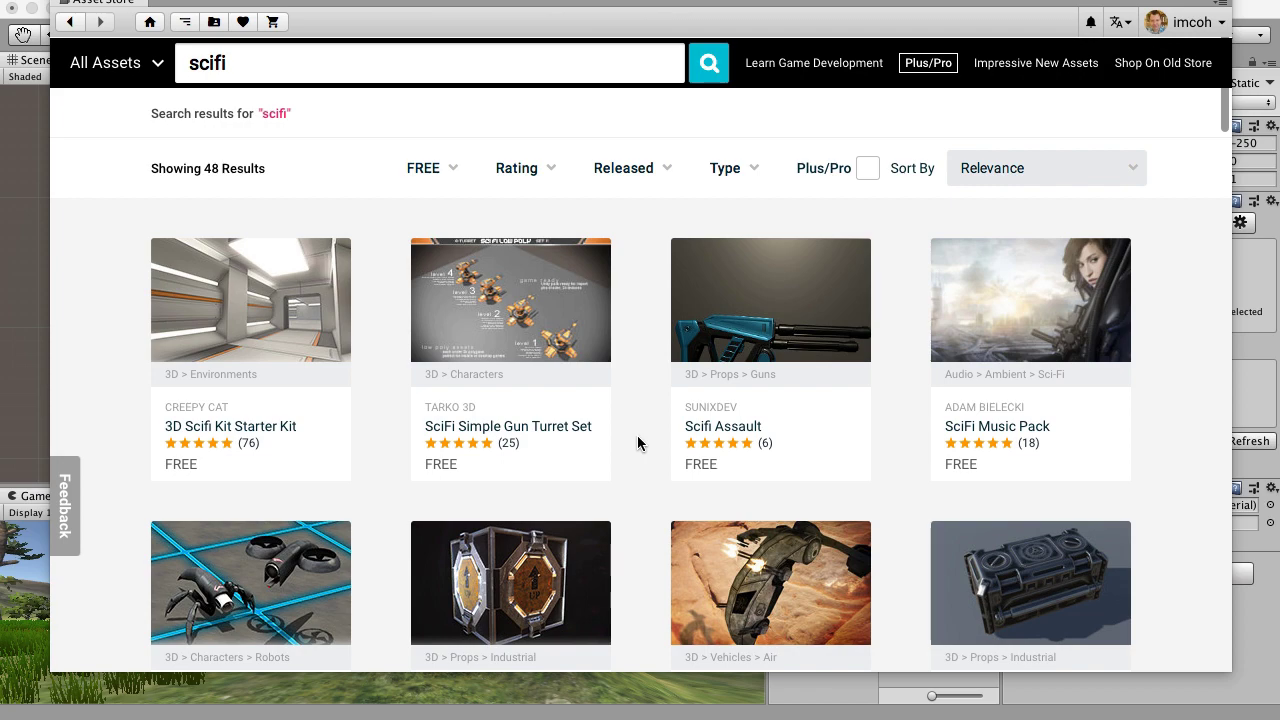
pyautogui.scroll(-1, 640, 437)
pyautogui.scroll(-5, 640, 443)
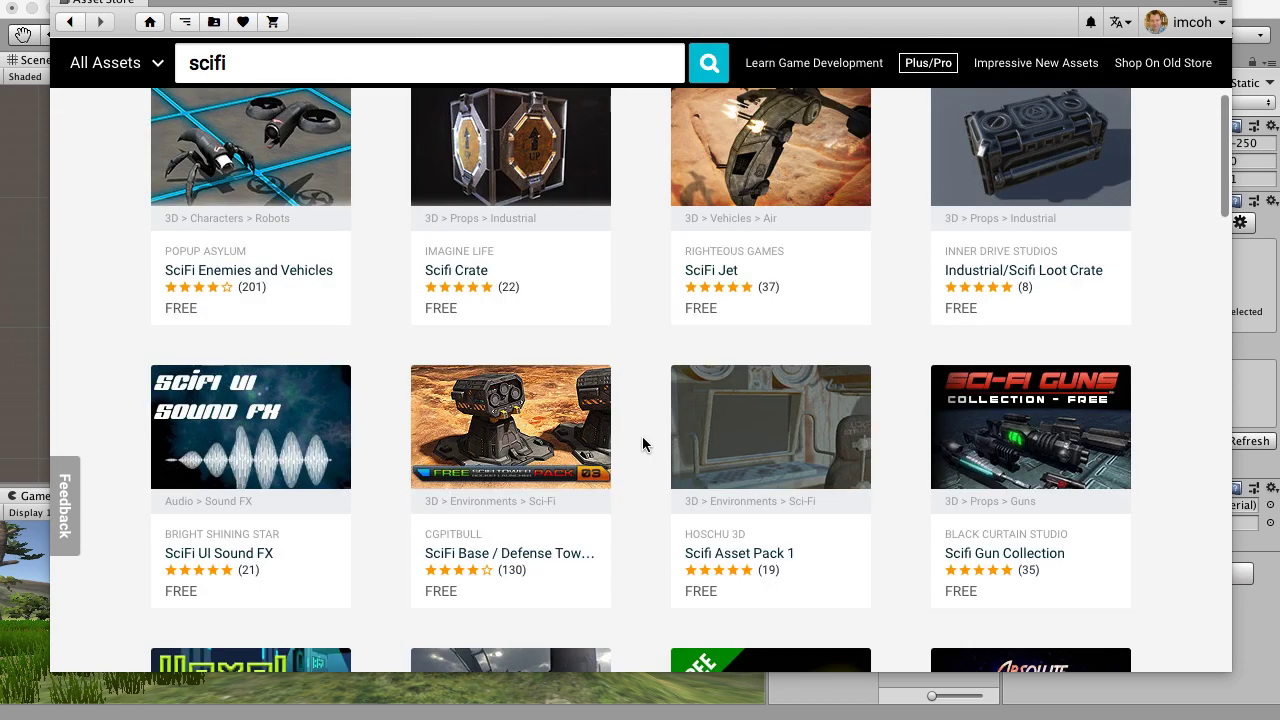
pyautogui.scroll(-4, 648, 458)
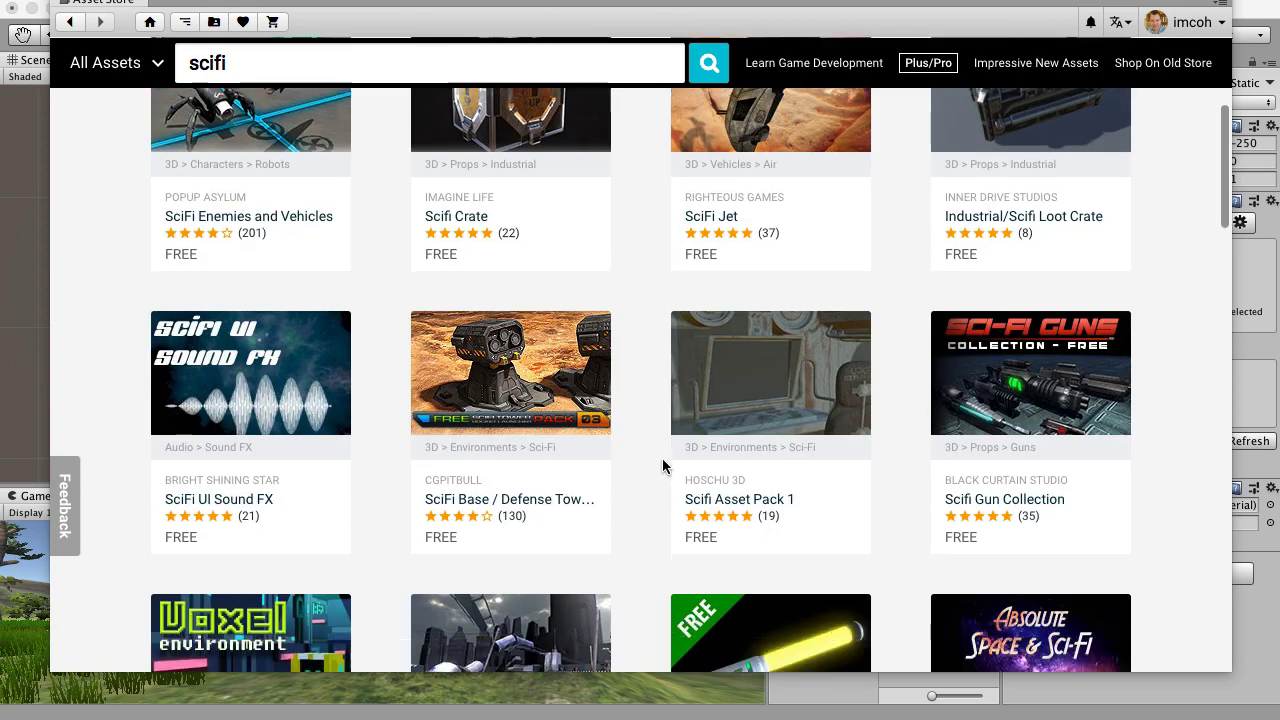
# Step: Download the free SciFi Base / Defense Tower - FREE Pack 03 from the search results and import all its files into the project
pyautogui.scroll(3, 664, 465)
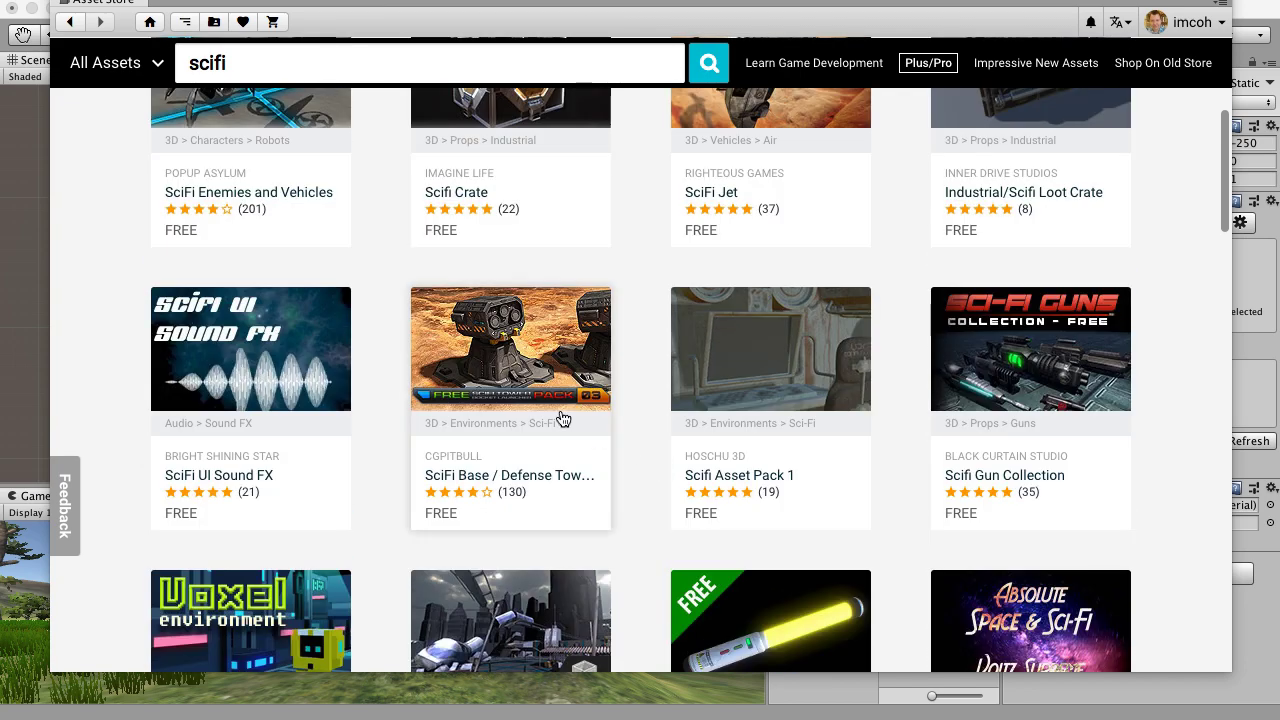
pyautogui.click(534, 354)
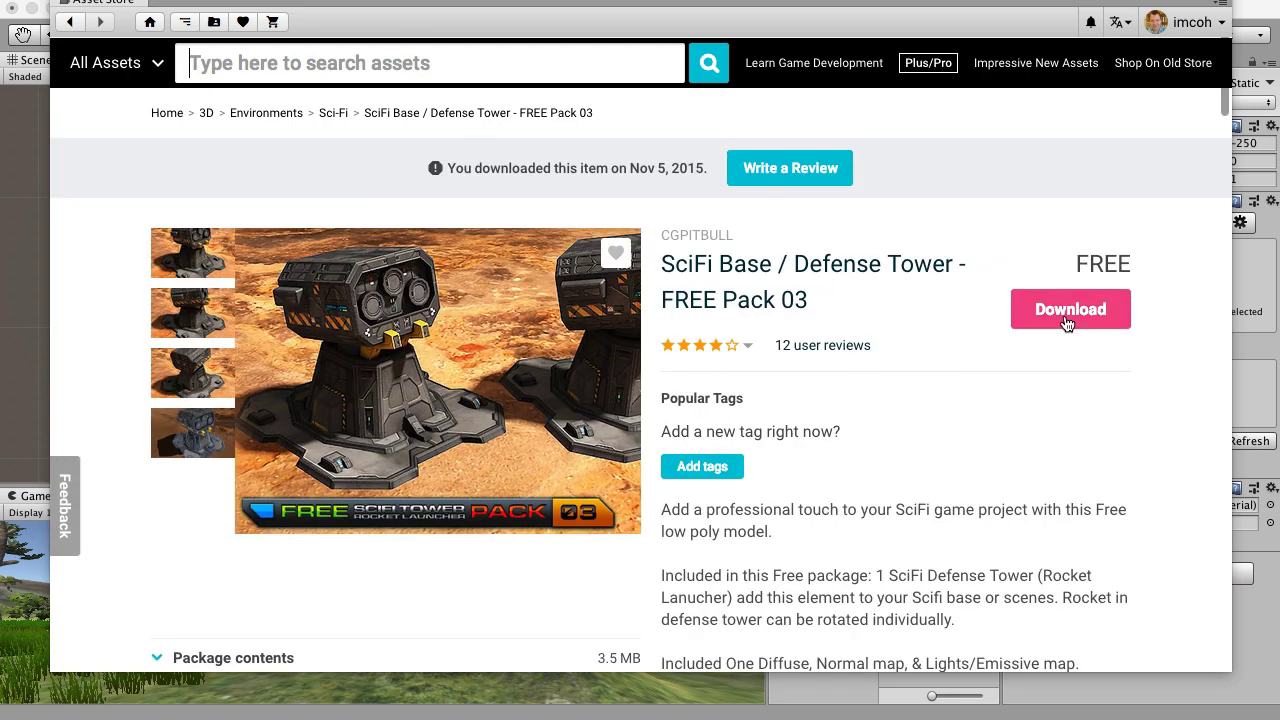
pyautogui.click(1067, 312)
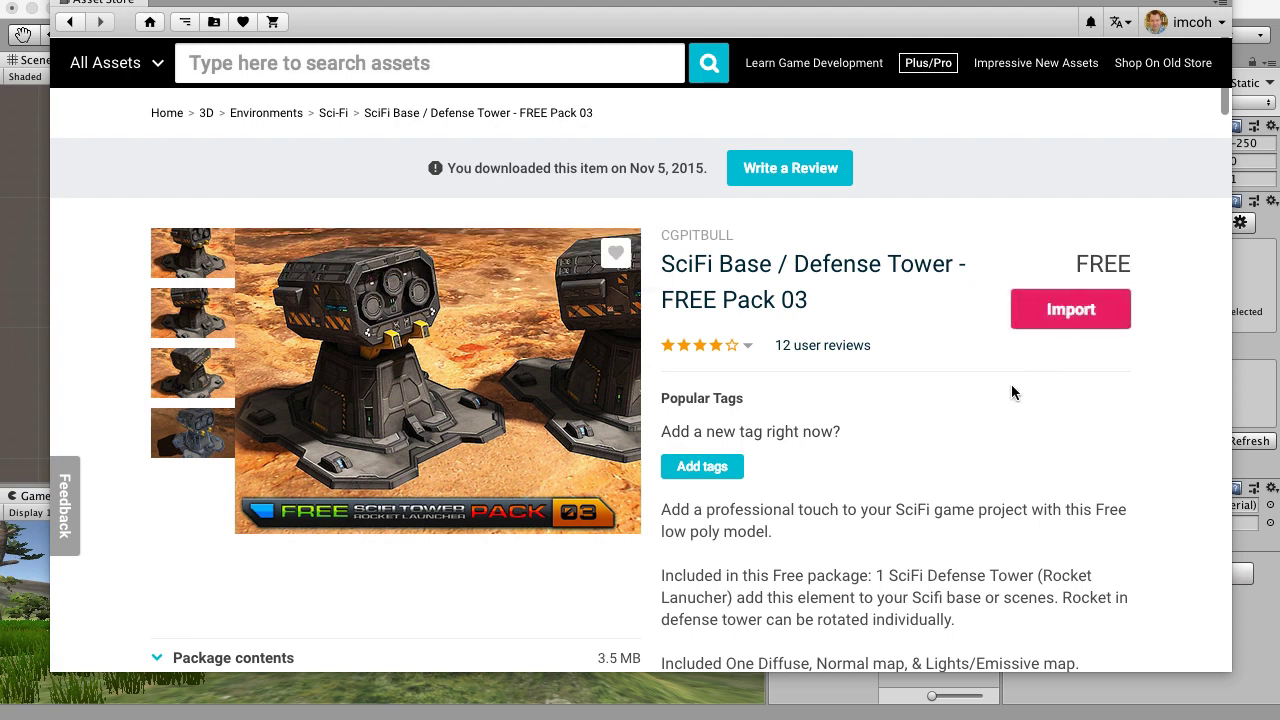
pyautogui.click(1086, 320)
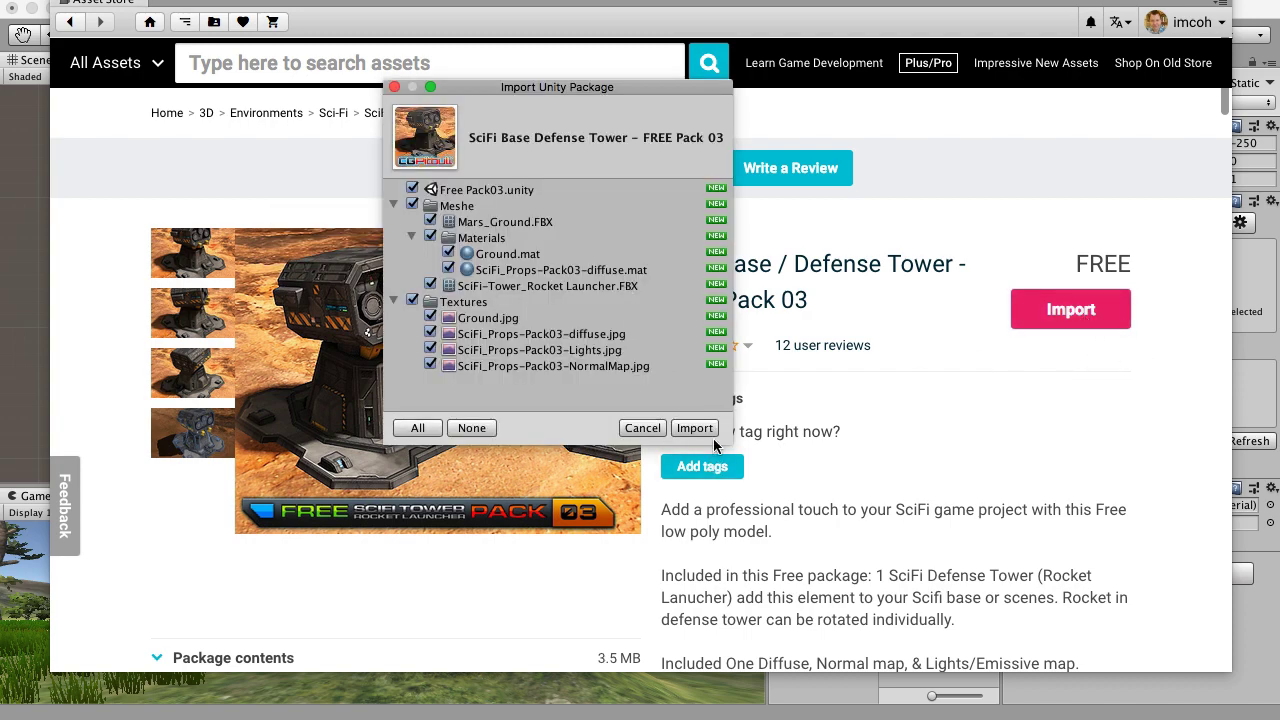
pyautogui.click(695, 428)
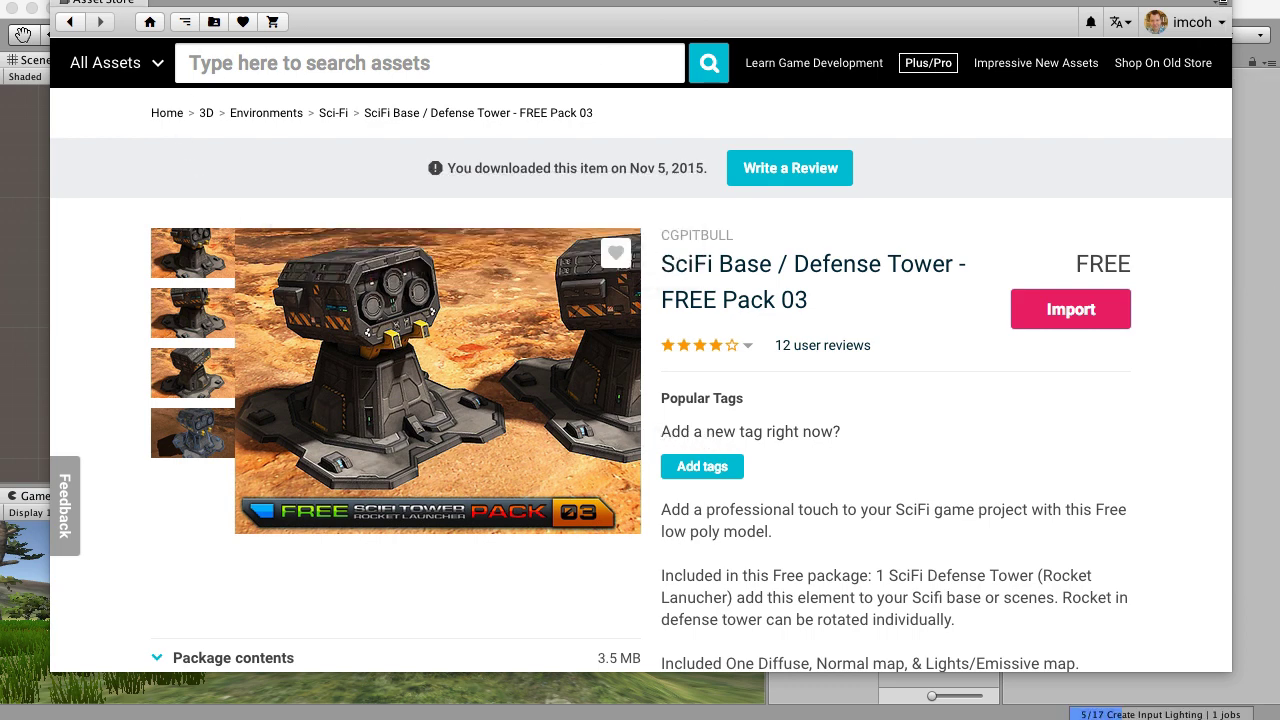
# Step: Close the Asset Store, collapse the SpeedTree folder, widen the project browser and its folder list, and open the Meshe folder
pyautogui.click(1220, 2)
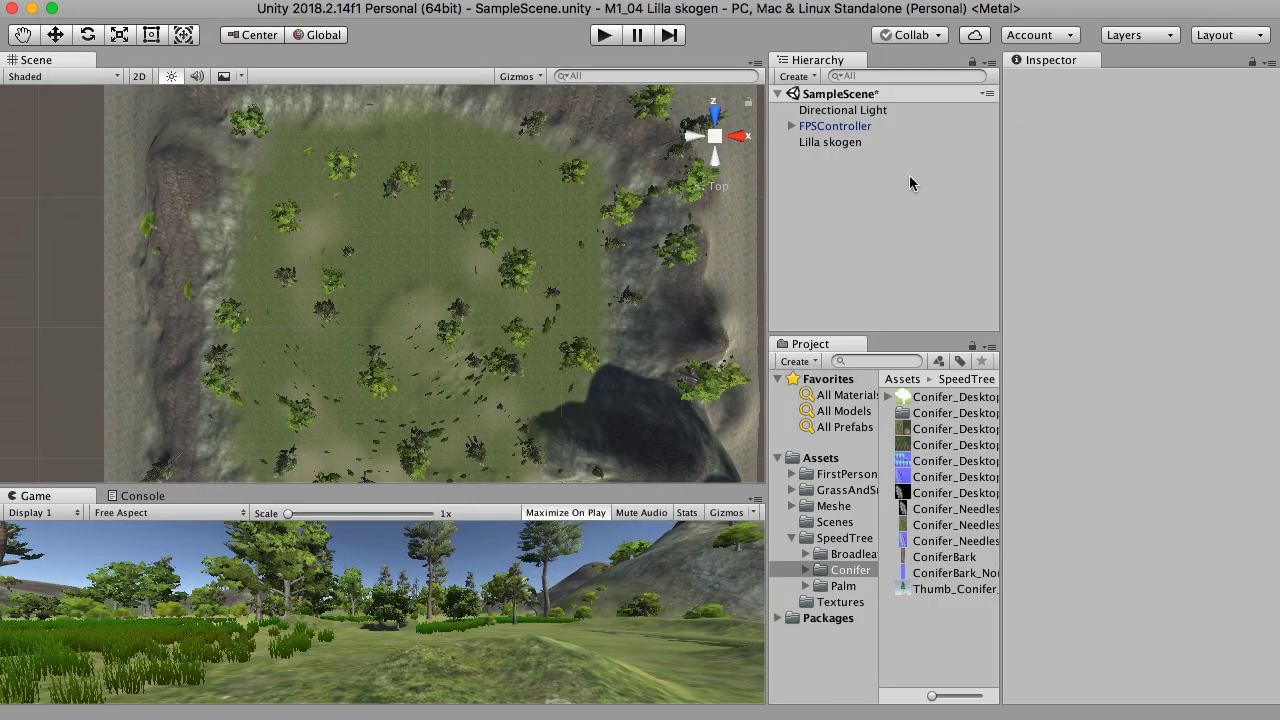
pyautogui.click(793, 540)
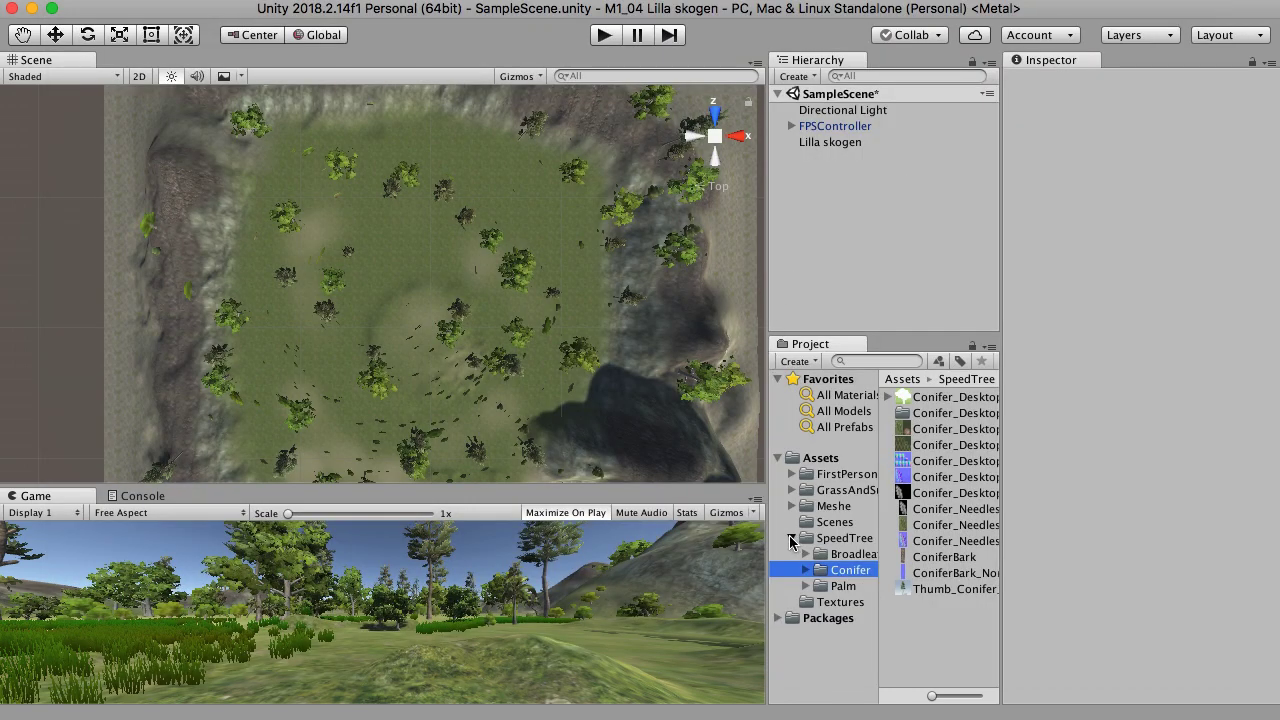
pyautogui.moveTo(764, 543); pyautogui.dragTo(606, 543)
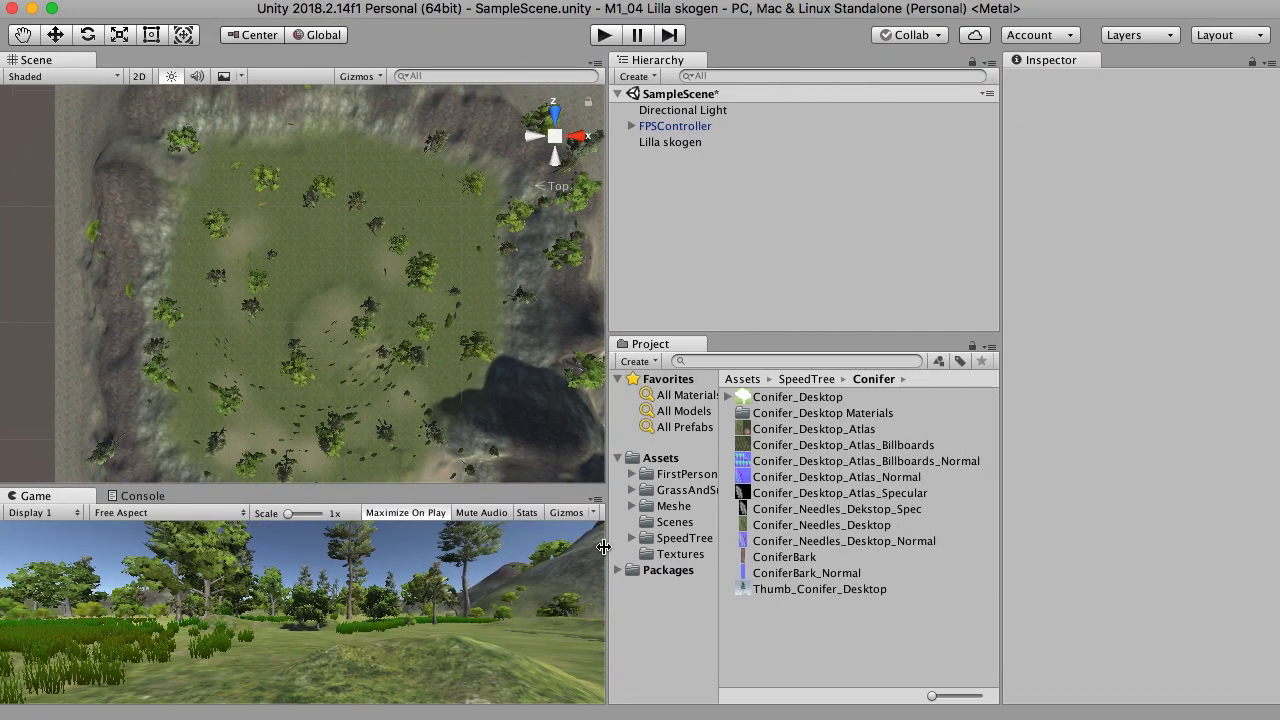
pyautogui.moveTo(718, 545); pyautogui.dragTo(775, 543)
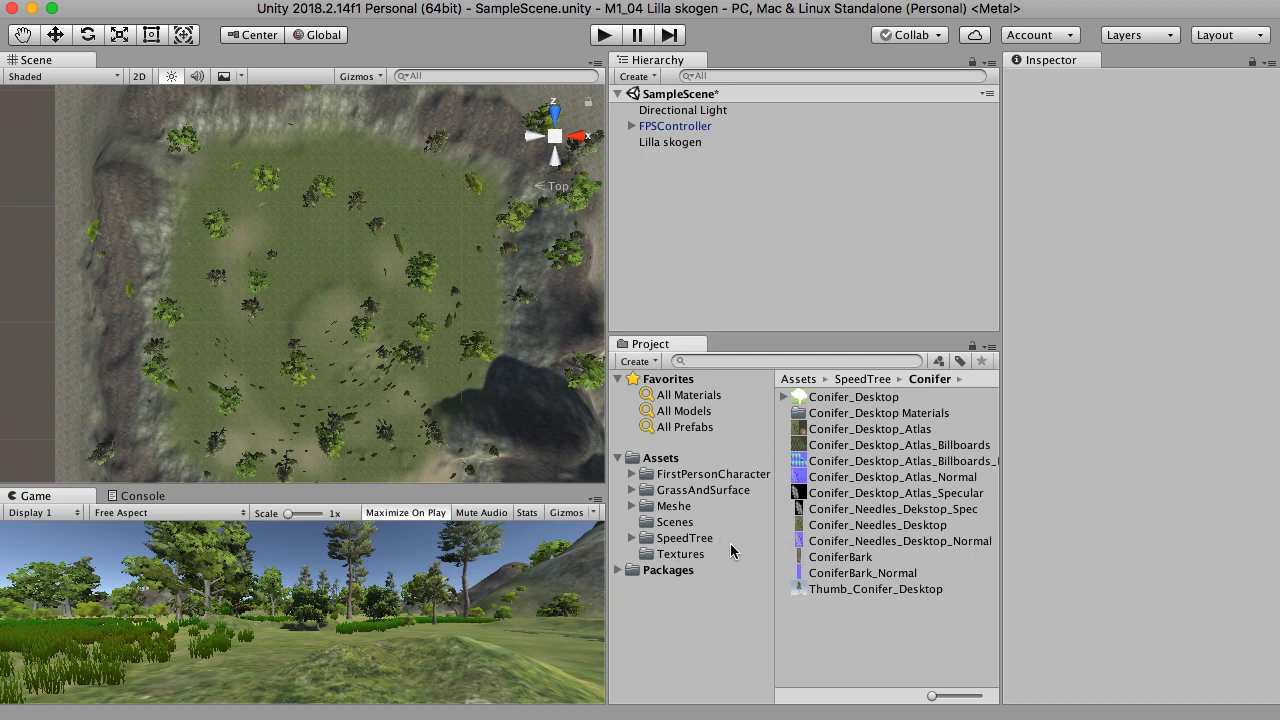
pyautogui.click(697, 524)
pyautogui.click(682, 510)
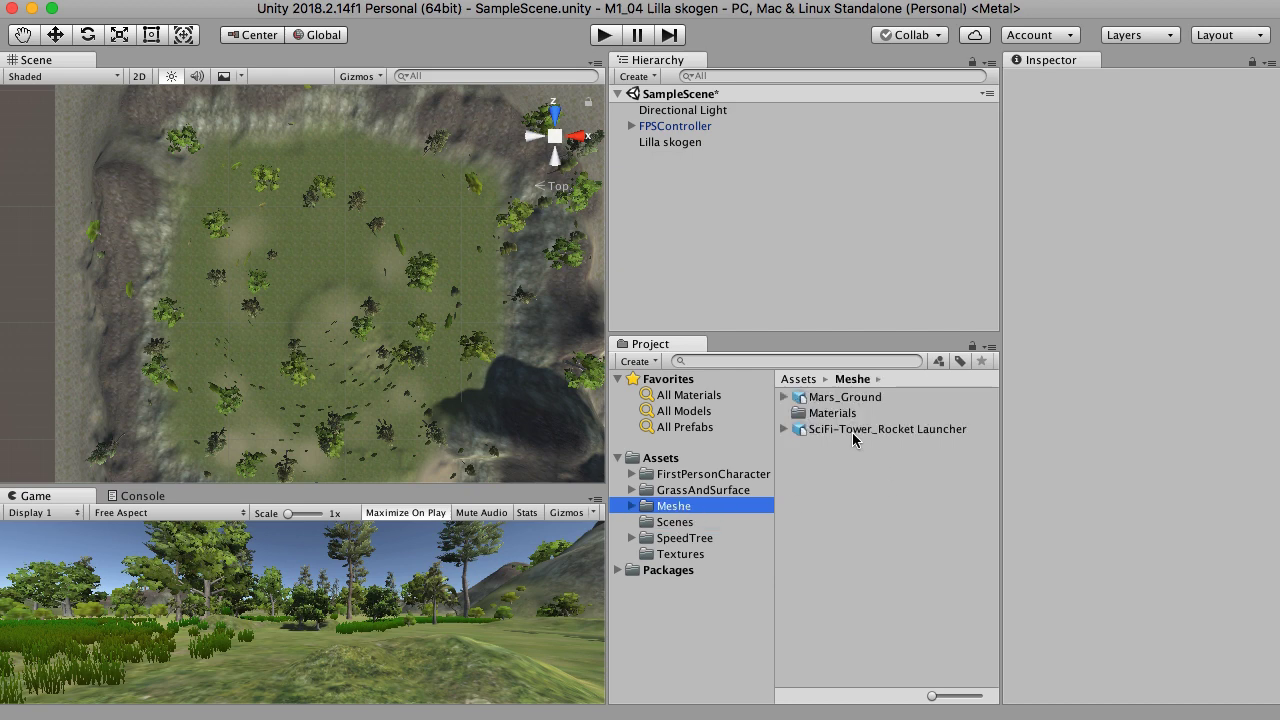
# Step: Reduce the Lilla skogen terrain's tree brush size to 24 and erase a tree in the sandy clearing to make room
pyautogui.scroll(6, 364, 428)
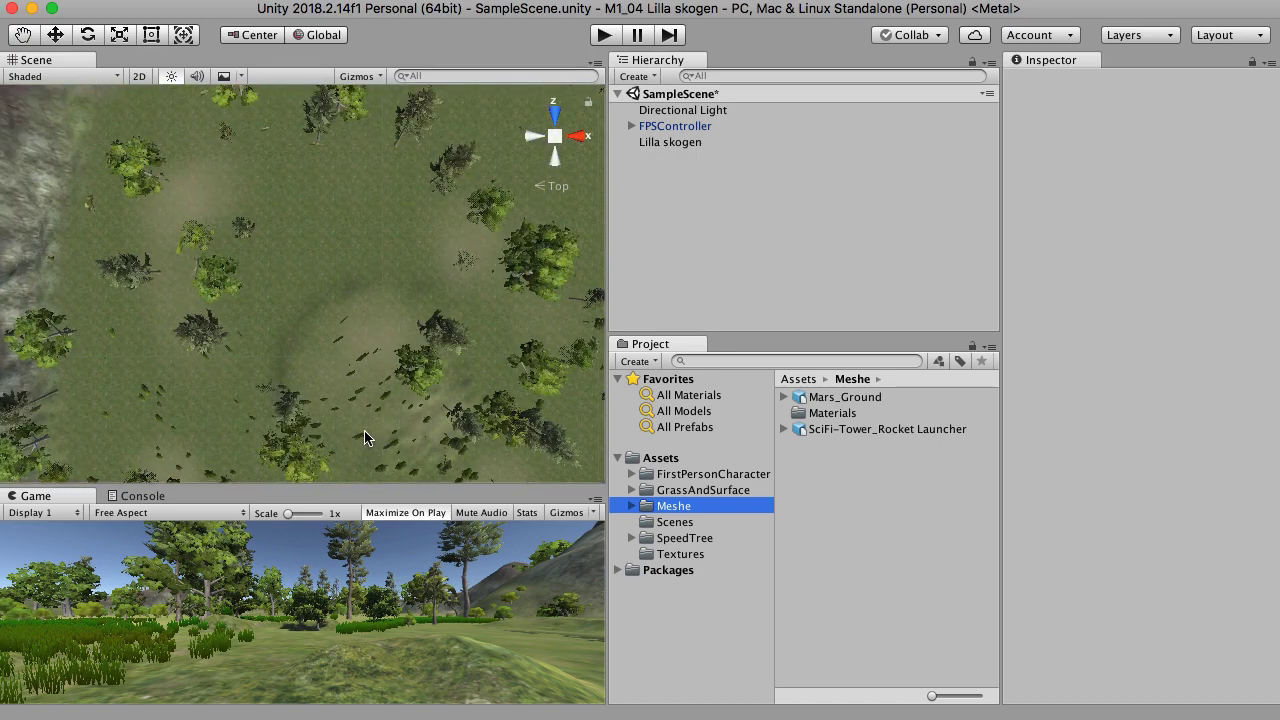
pyautogui.moveTo(398, 436); pyautogui.dragTo(366, 200, button='middle')
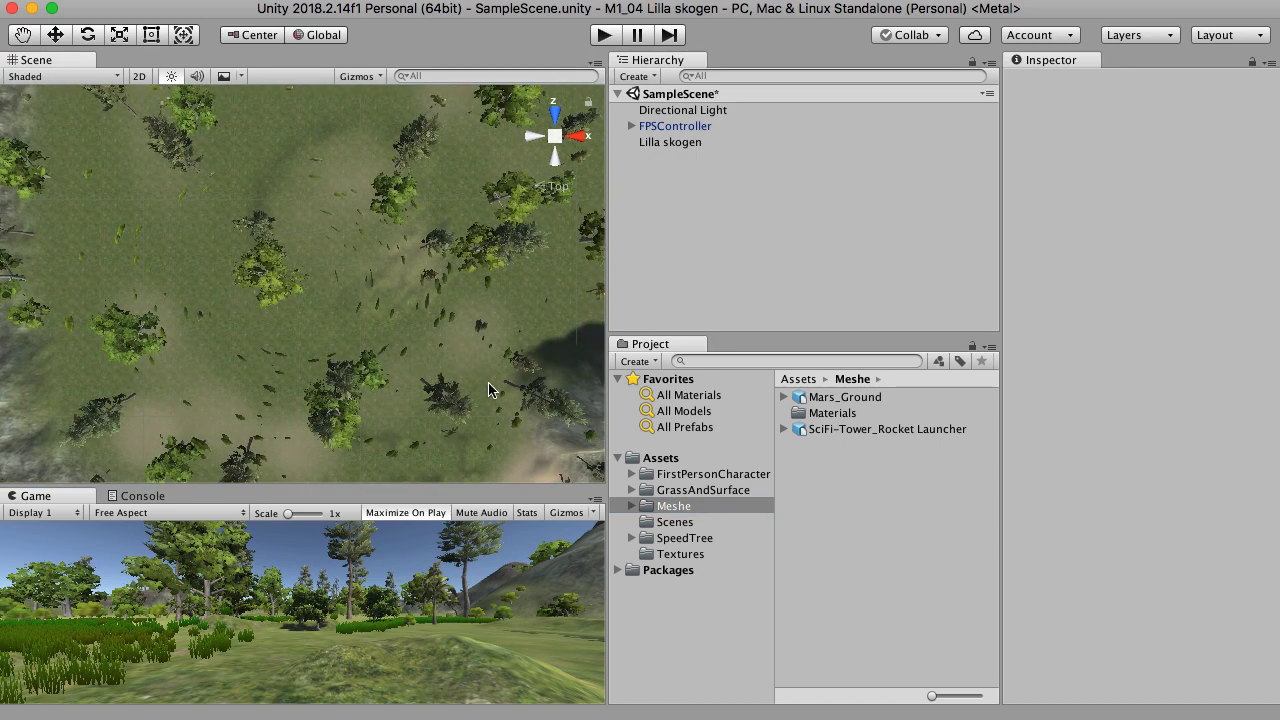
pyautogui.moveTo(488, 382); pyautogui.dragTo(443, 258, button='middle')
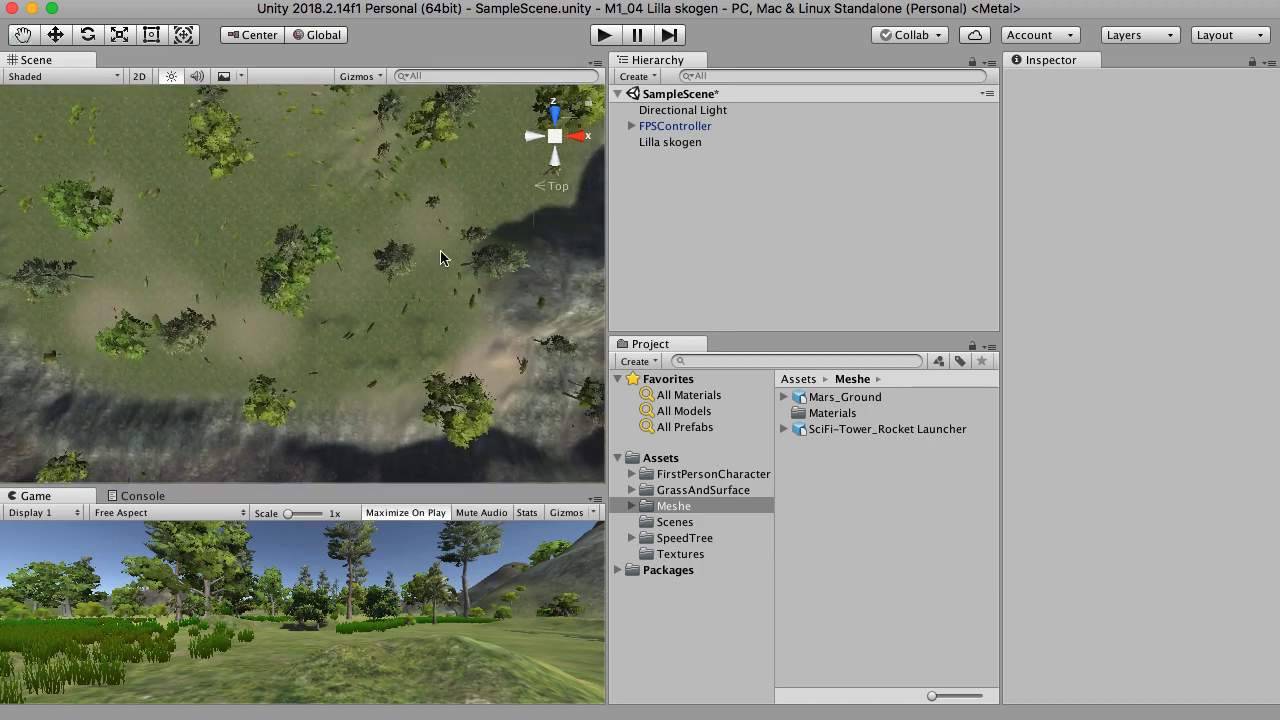
pyautogui.click(679, 126)
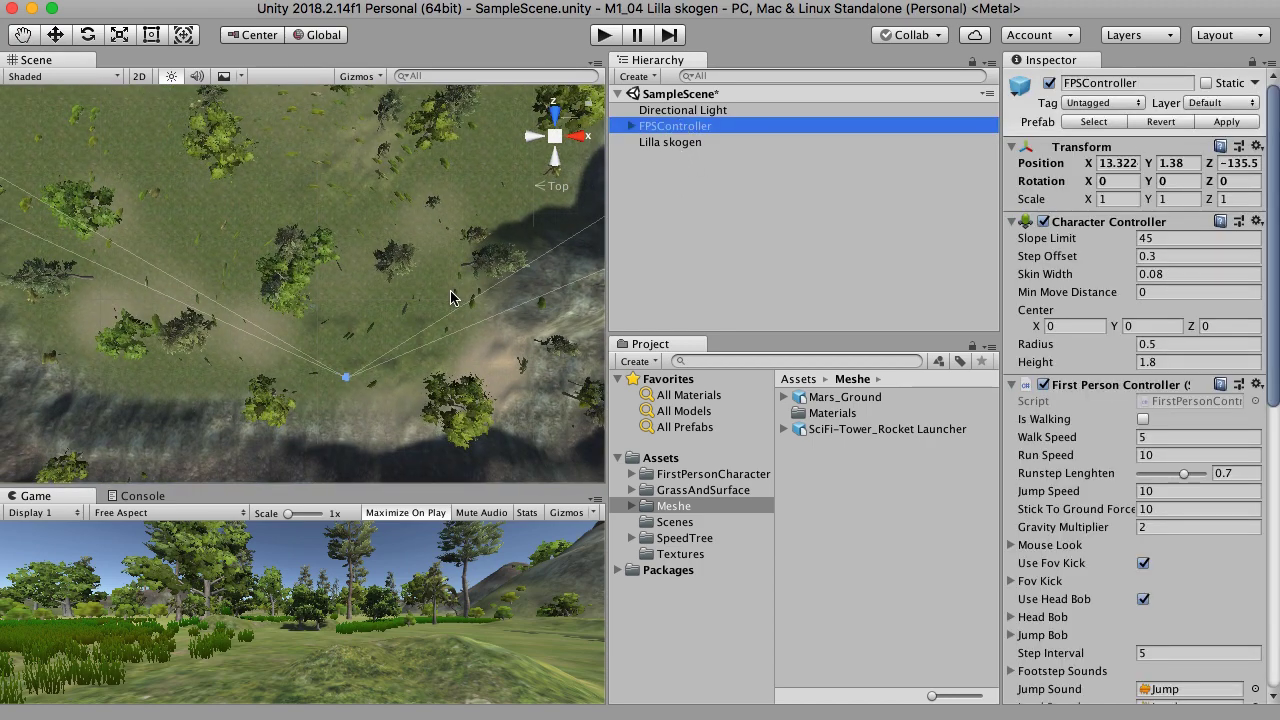
pyautogui.click(682, 145)
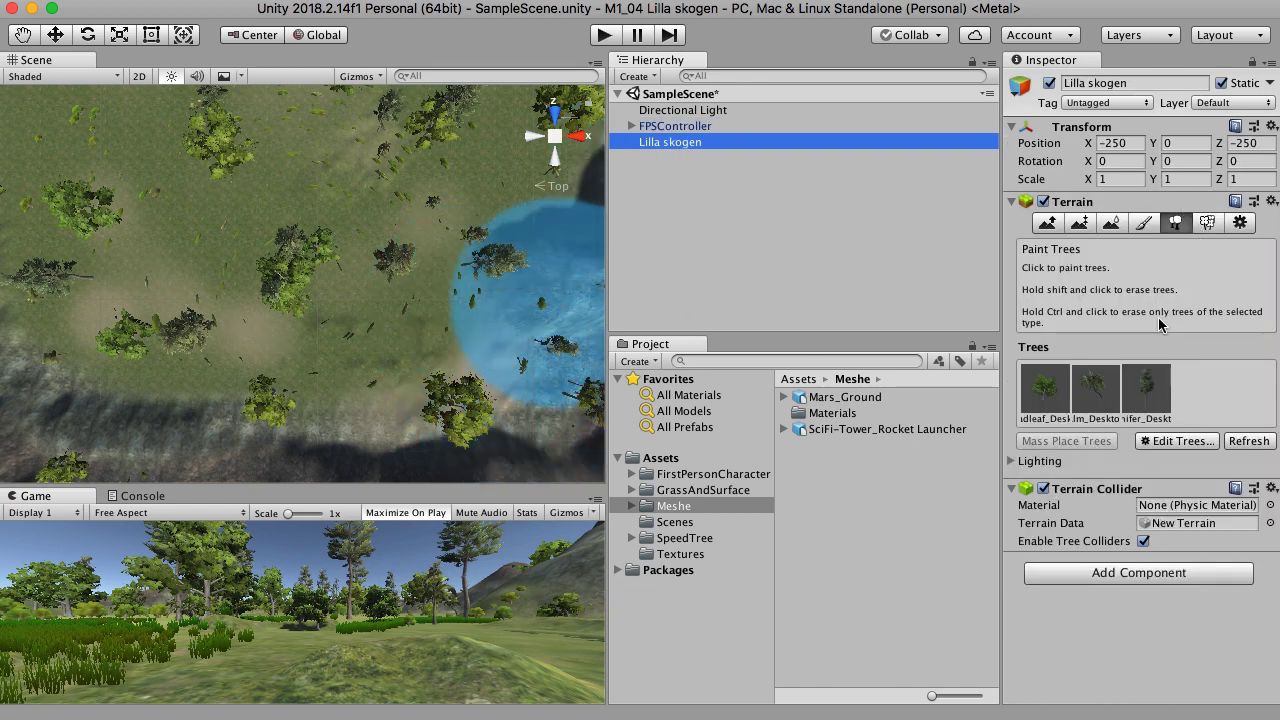
pyautogui.click(1055, 392)
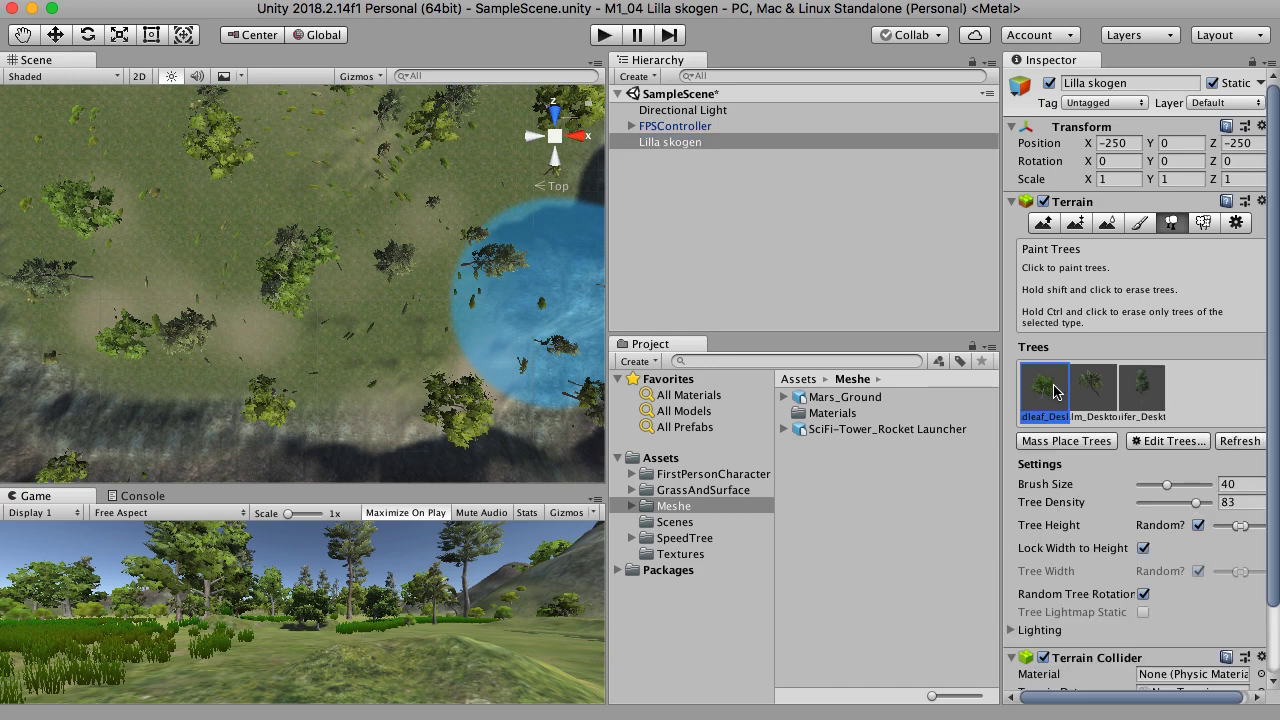
pyautogui.click(1157, 486)
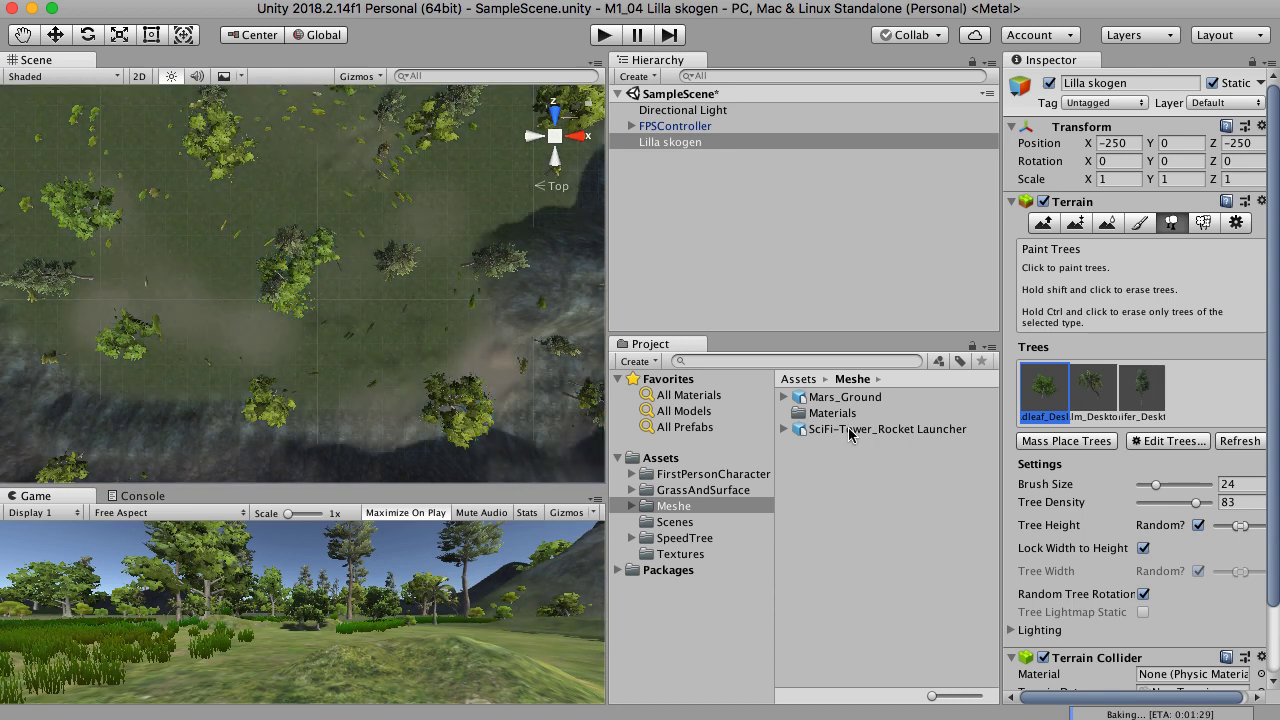
# Step: Place the SciFi-Tower_Rocket Launcher model in the cleared sandy area at about X -48.9, Z -99.6 and inspect it in perspective
pyautogui.moveTo(845, 432); pyautogui.dragTo(212, 304)
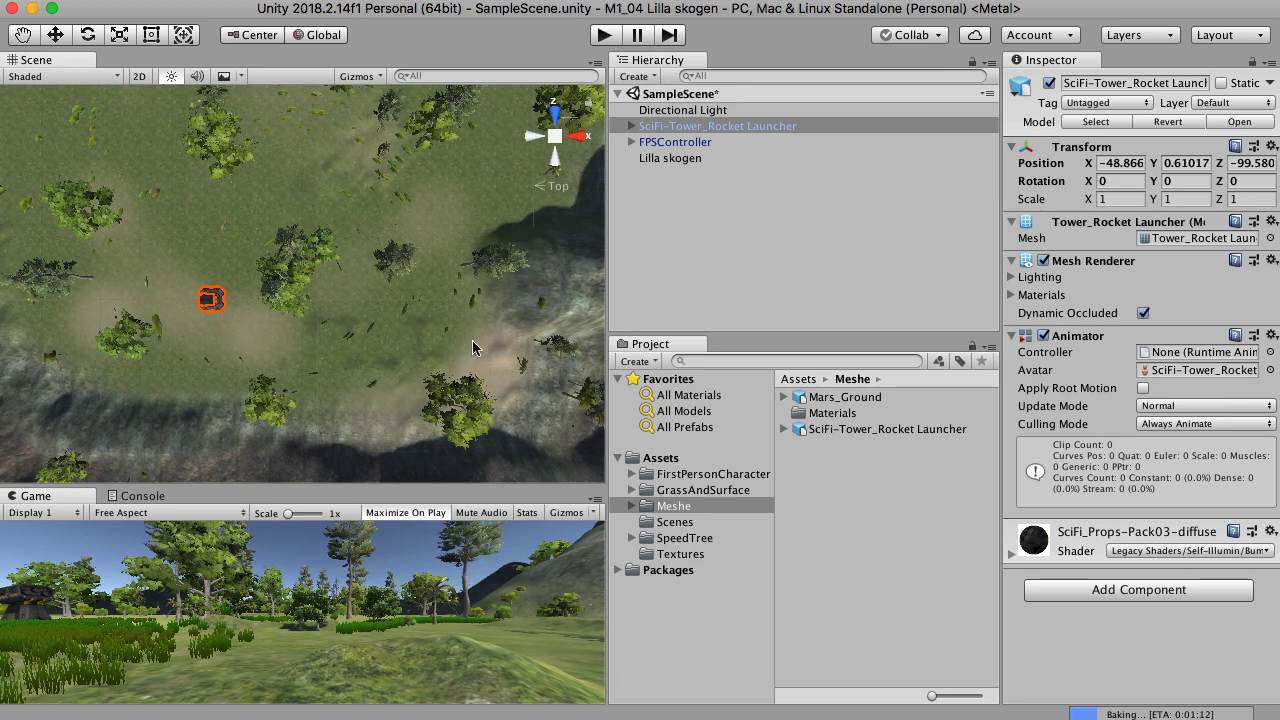
pyautogui.press('f')
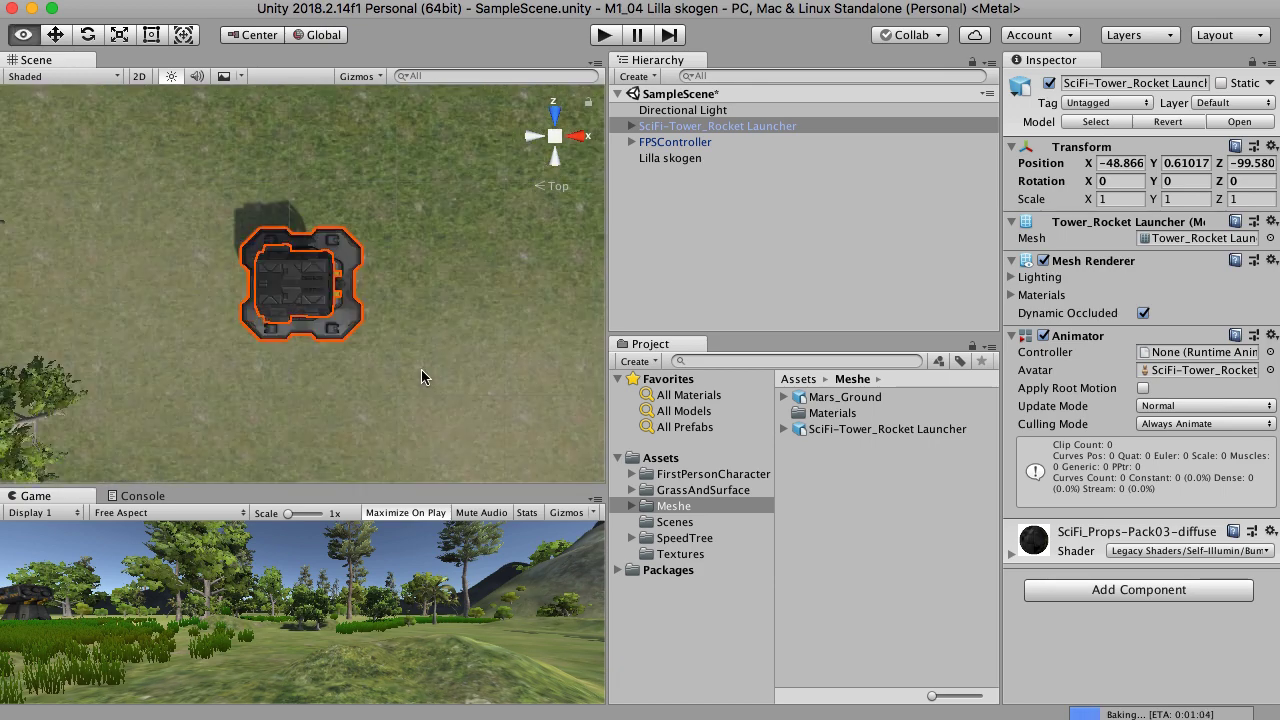
pyautogui.keyDown('alt'); pyautogui.moveTo(421, 369); pyautogui.dragTo(377, 198); pyautogui.keyUp('alt')
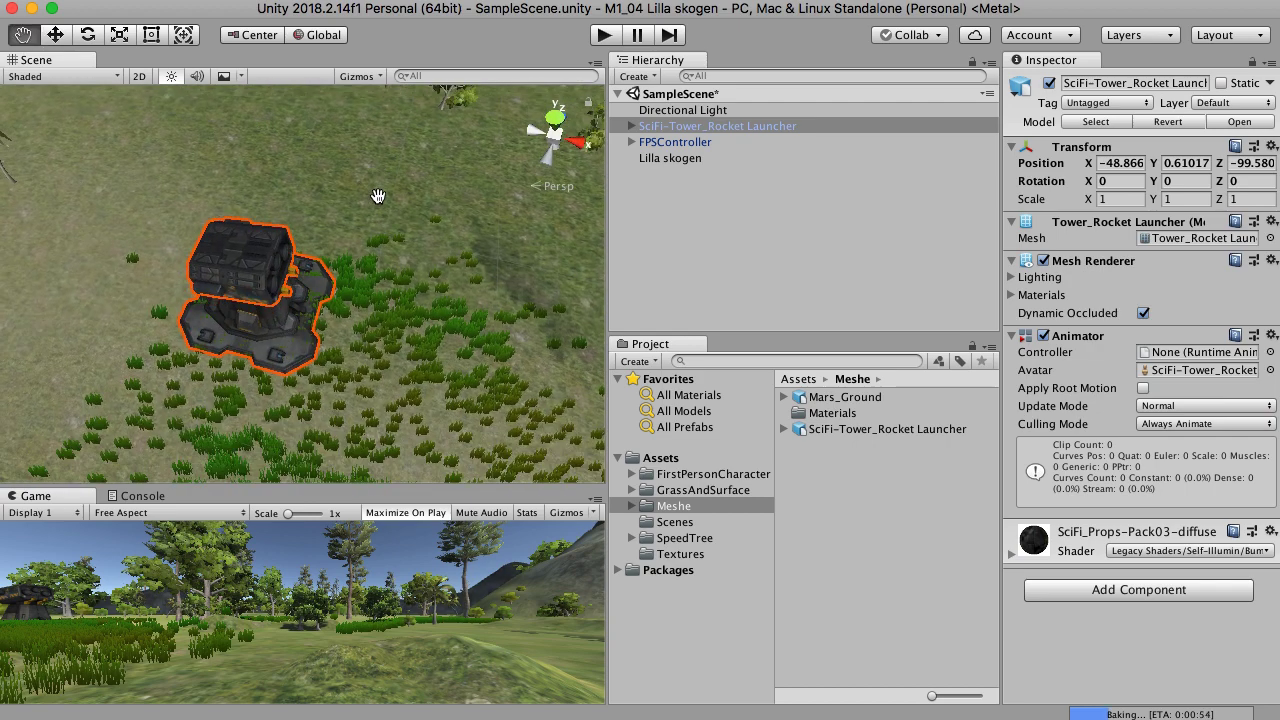
pyautogui.scroll(-10, 310, 323)
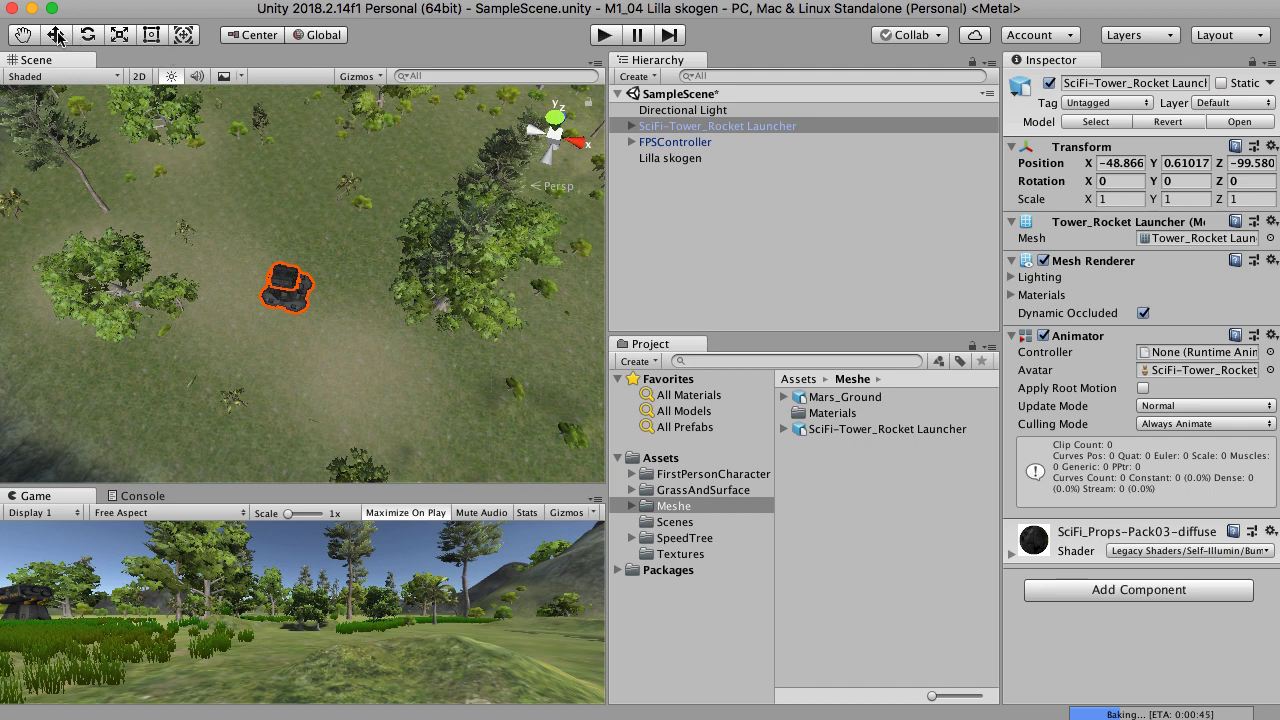
# Step: Move the rocket launcher tower along X and Z to about X -22.6, Z -112.7, closer to the player
pyautogui.press('w')
pyautogui.moveTo(365, 312); pyautogui.dragTo(470, 344)
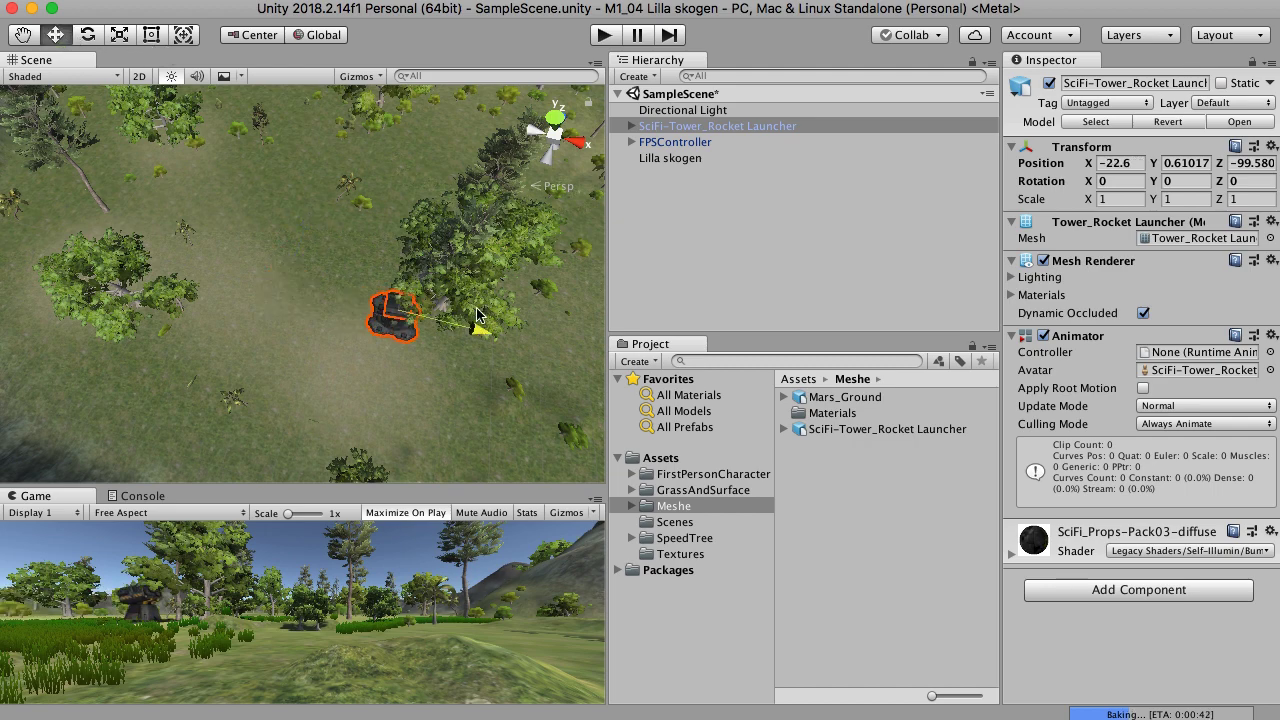
pyautogui.moveTo(413, 271); pyautogui.dragTo(418, 306)
# Step: Play-test the scene by walking through the grass up to the rocket launcher tower, and stop play mode
pyautogui.click(609, 38)
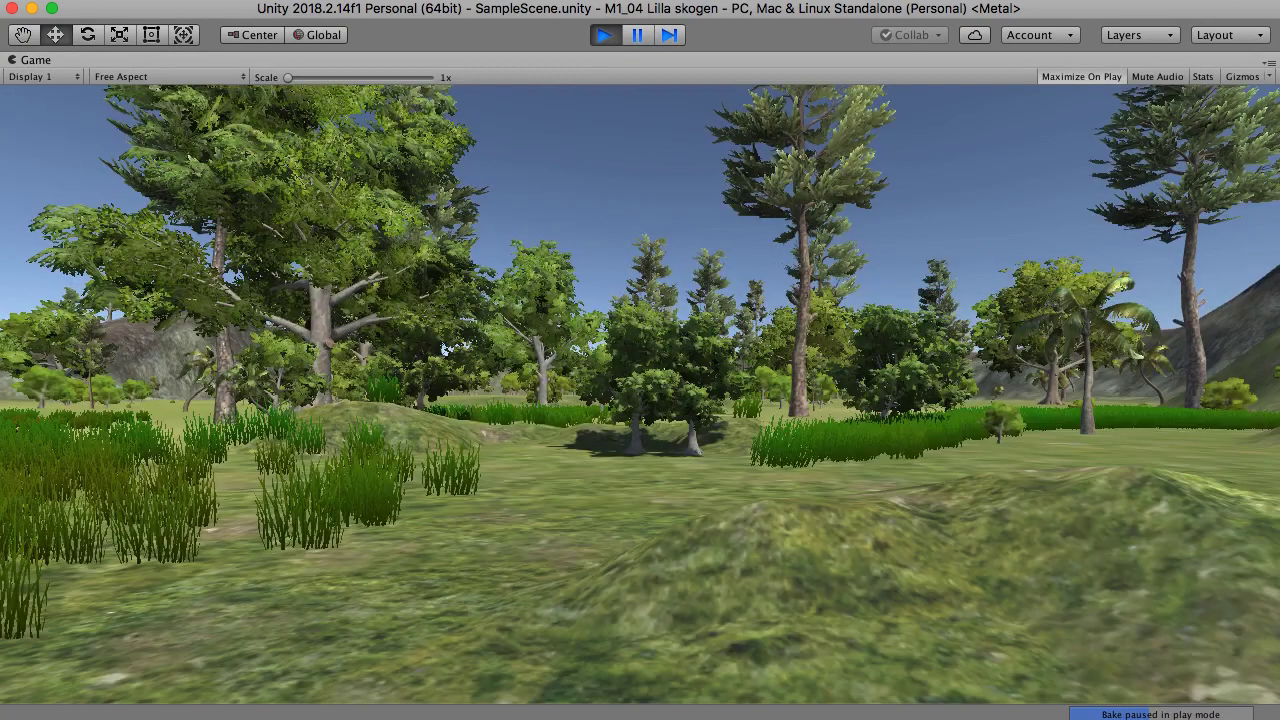
pyautogui.press('w')
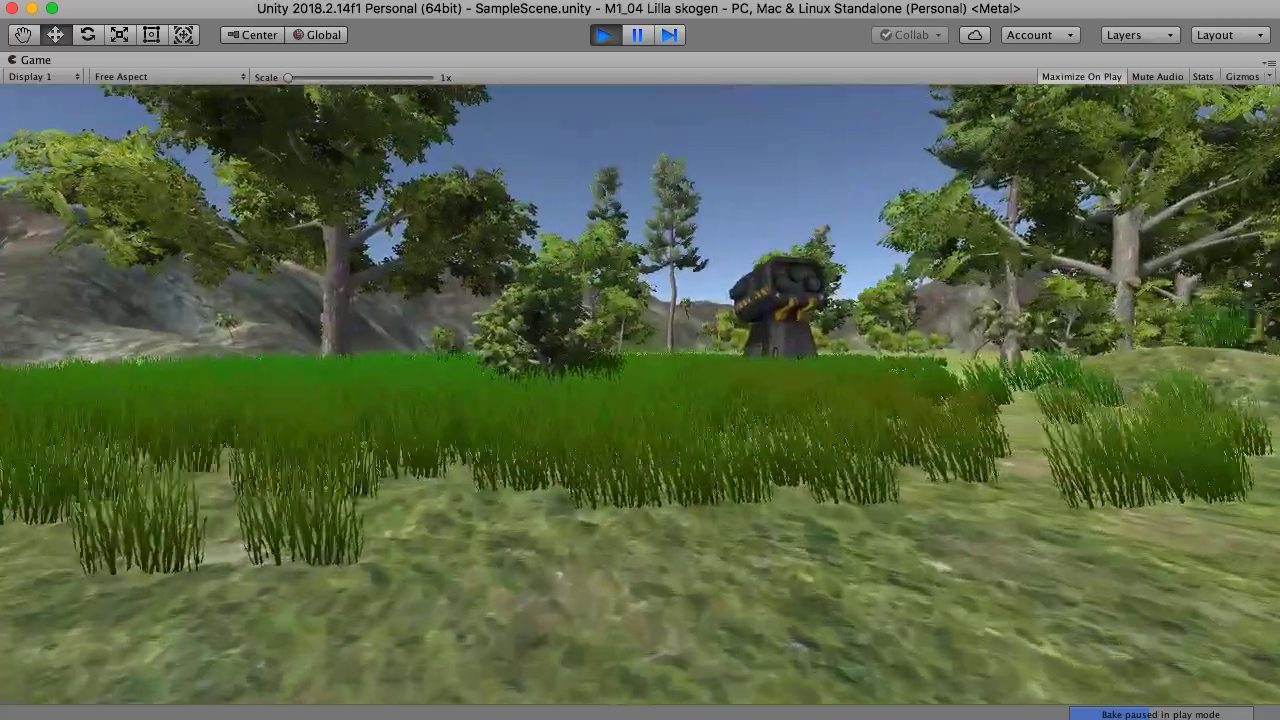
pyautogui.press('w')
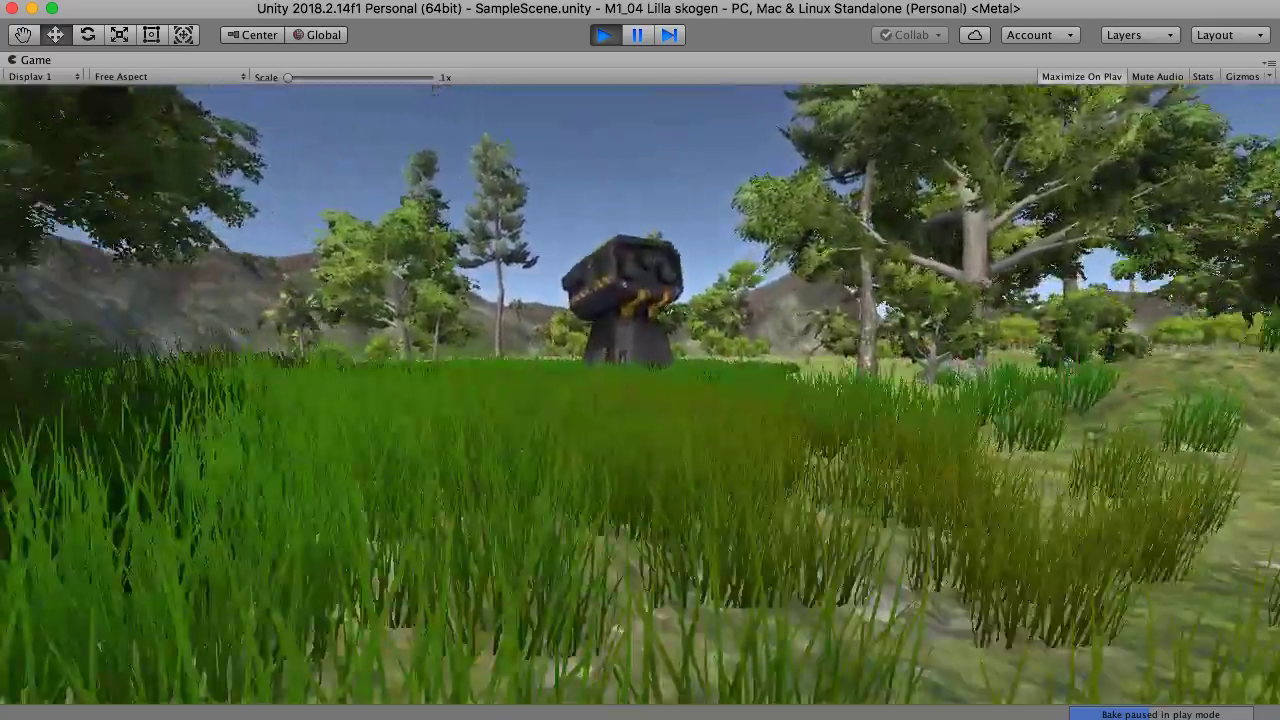
pyautogui.press('w')
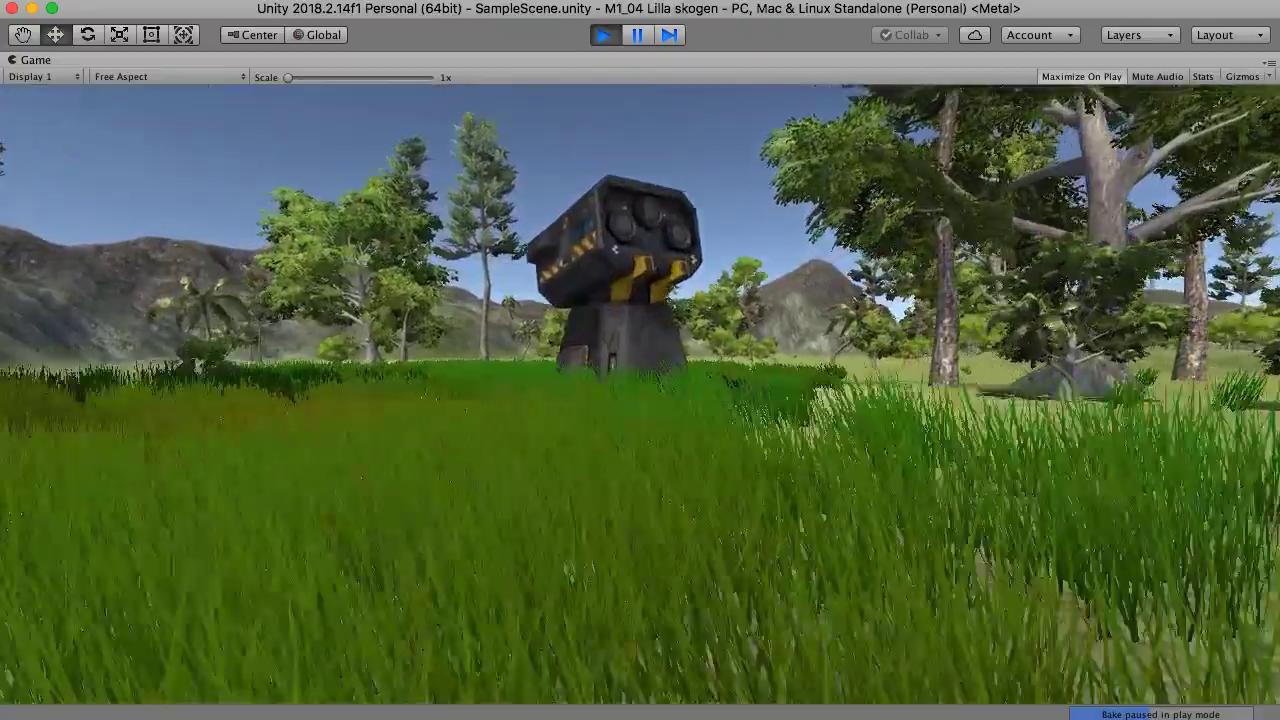
pyautogui.press('w')
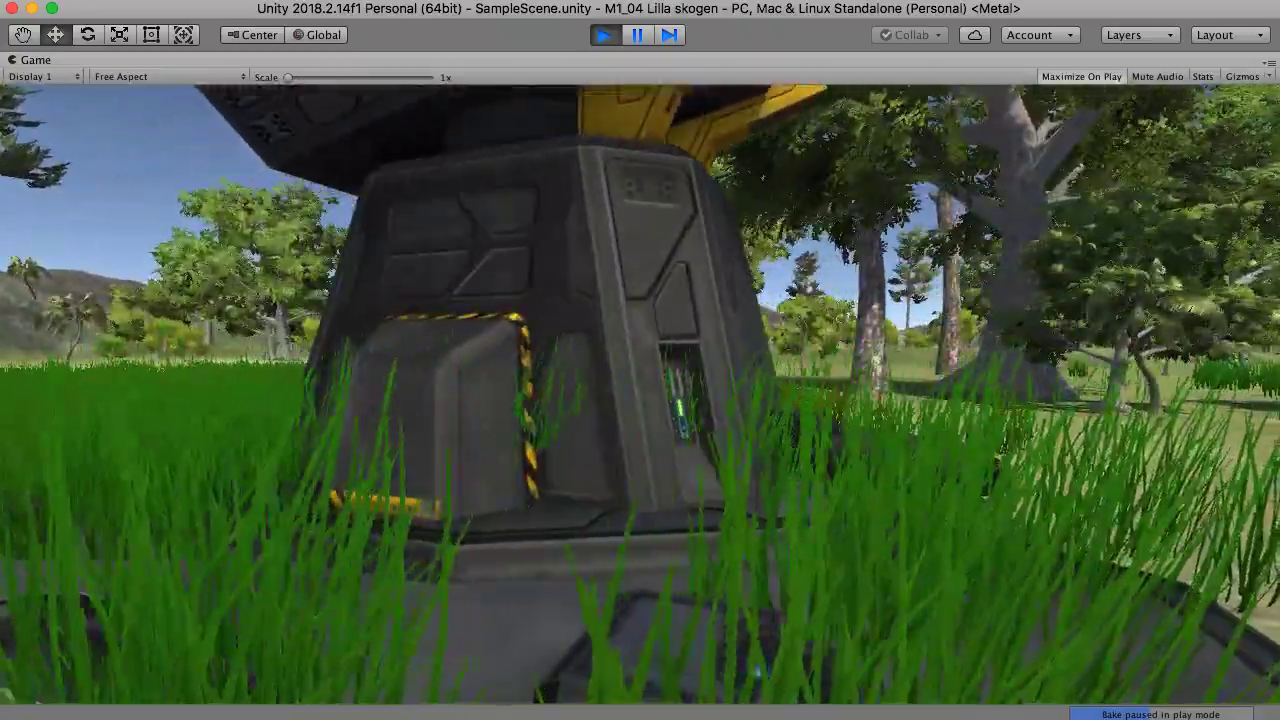
pyautogui.press('s')
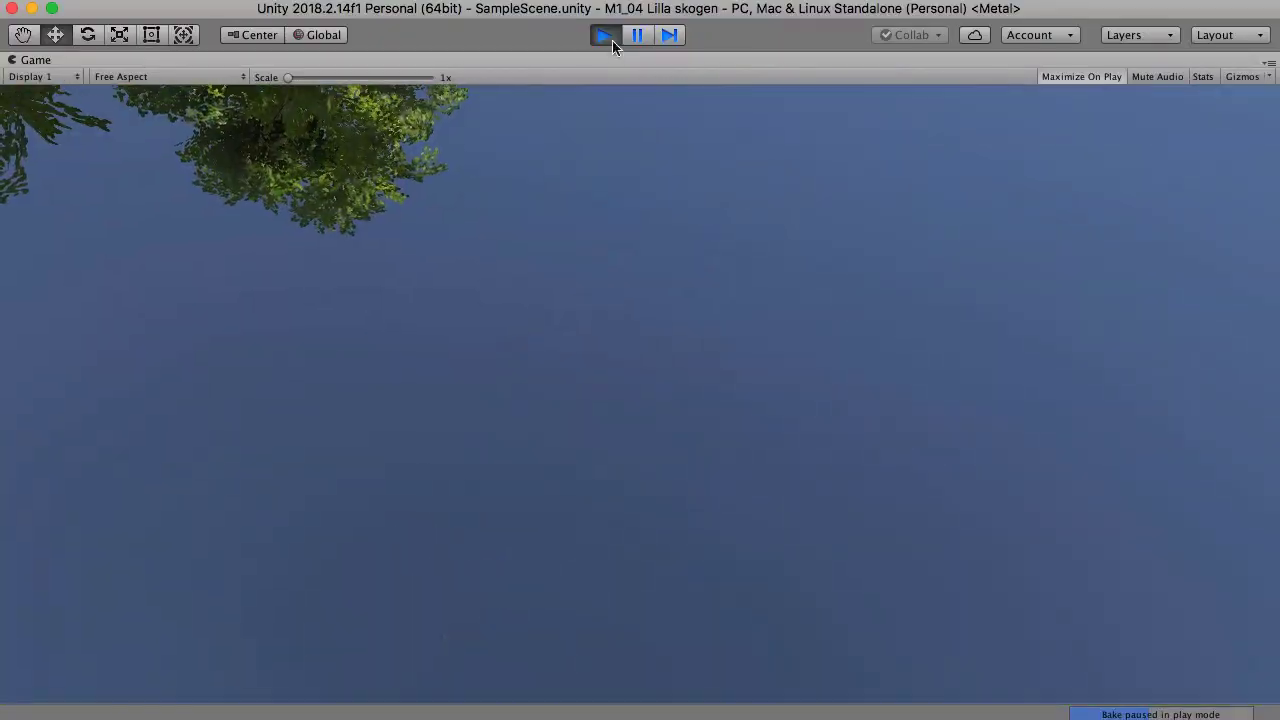
pyautogui.click(608, 37)
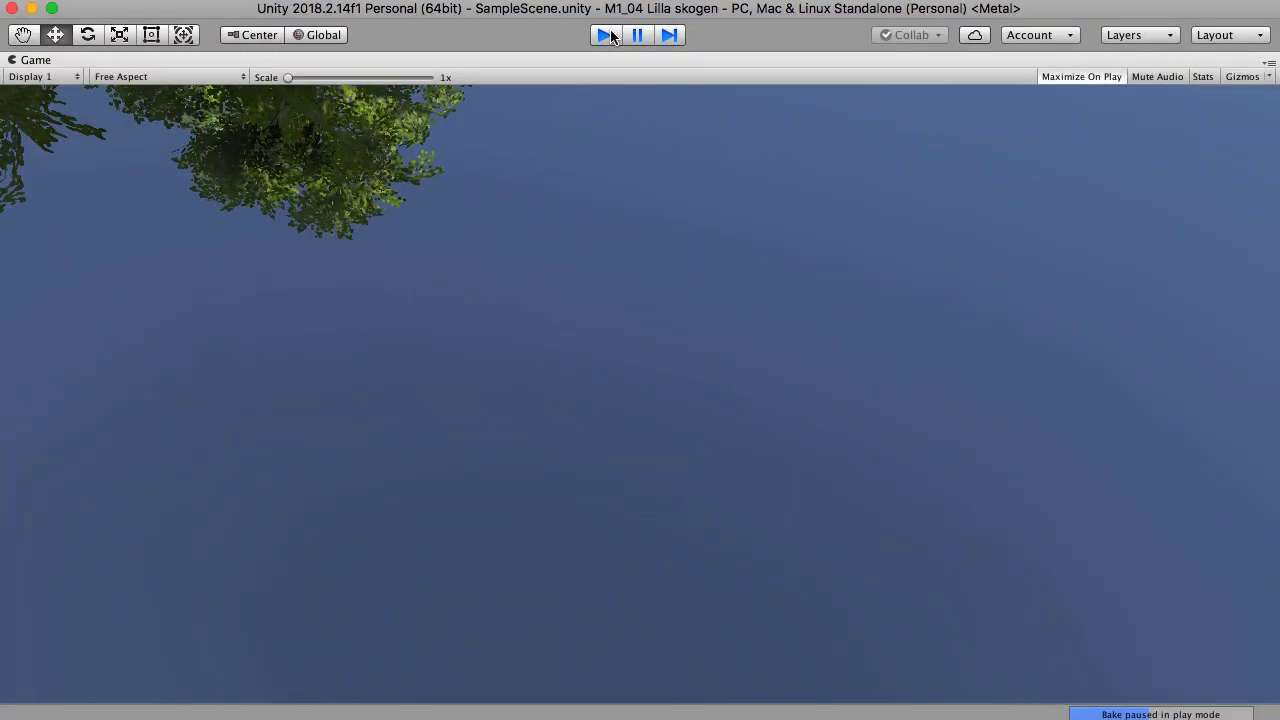
# Step: Place a second SciFi-Tower_Rocket Launcher on the other side of the player at about X 49.3, Z -108.3
pyautogui.scroll(-5, 520, 401)
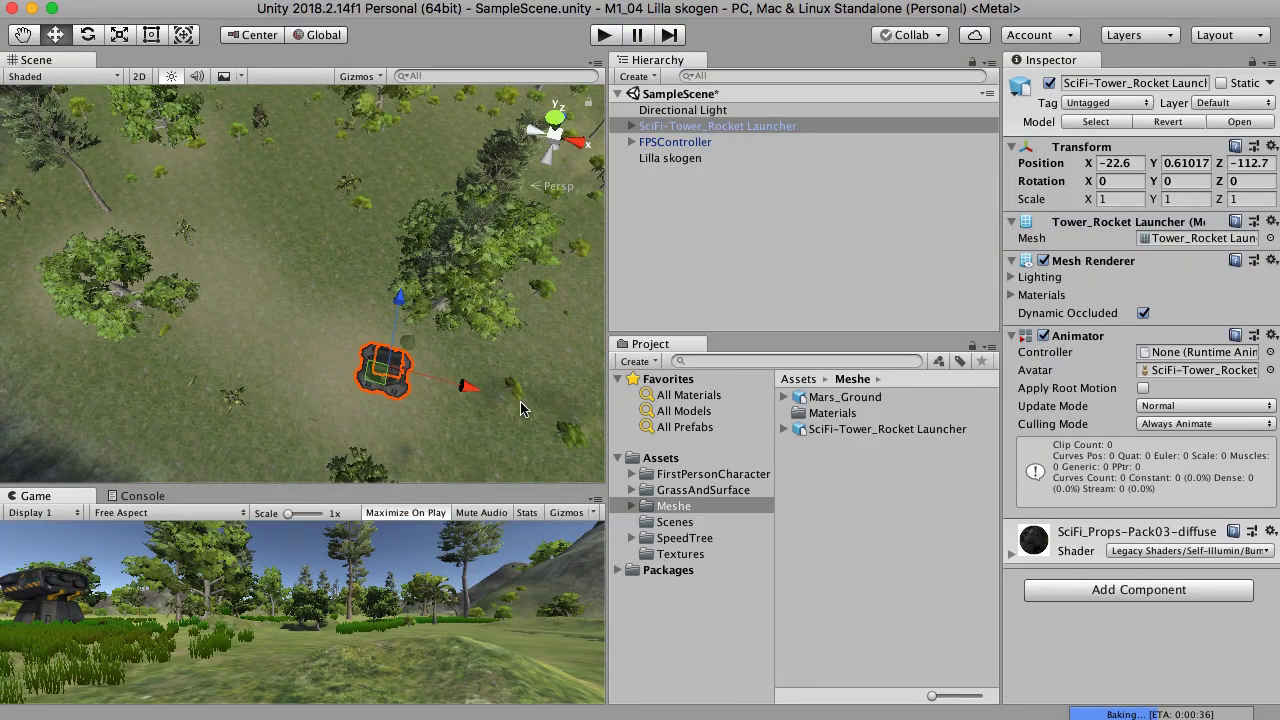
pyautogui.moveTo(533, 397); pyautogui.dragTo(389, 394, button='middle')
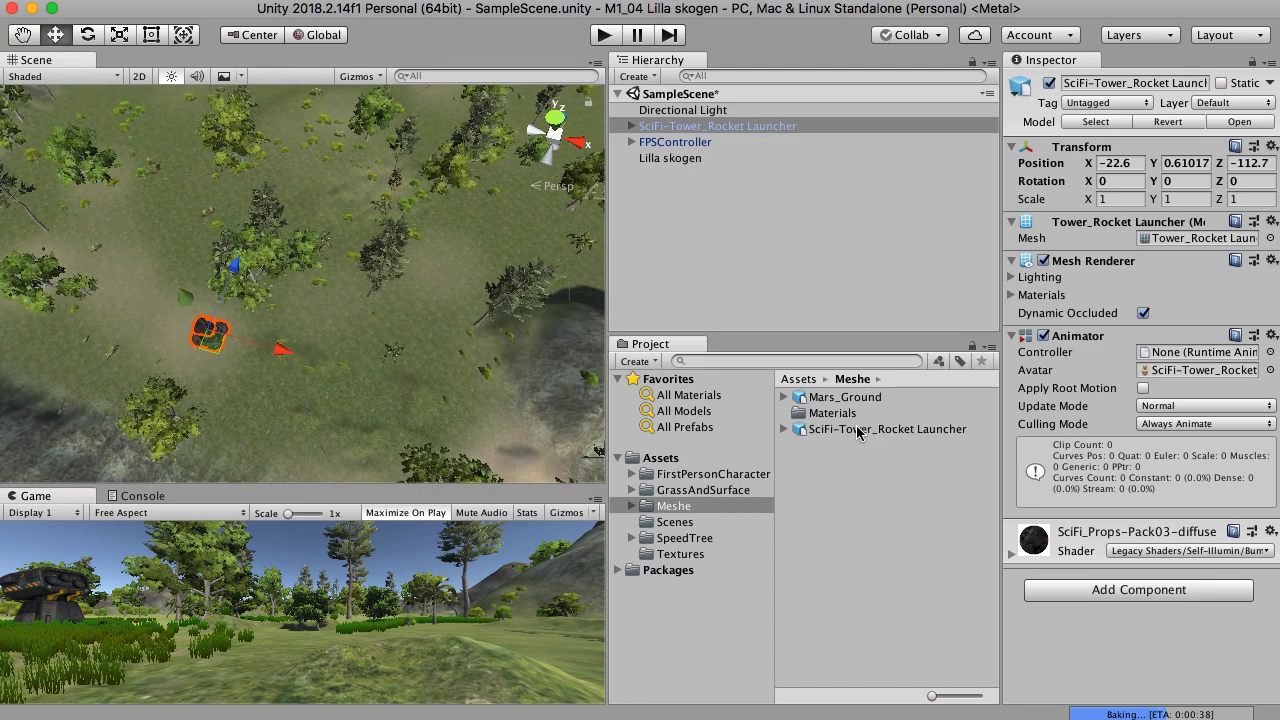
pyautogui.moveTo(857, 432); pyautogui.dragTo(417, 385)
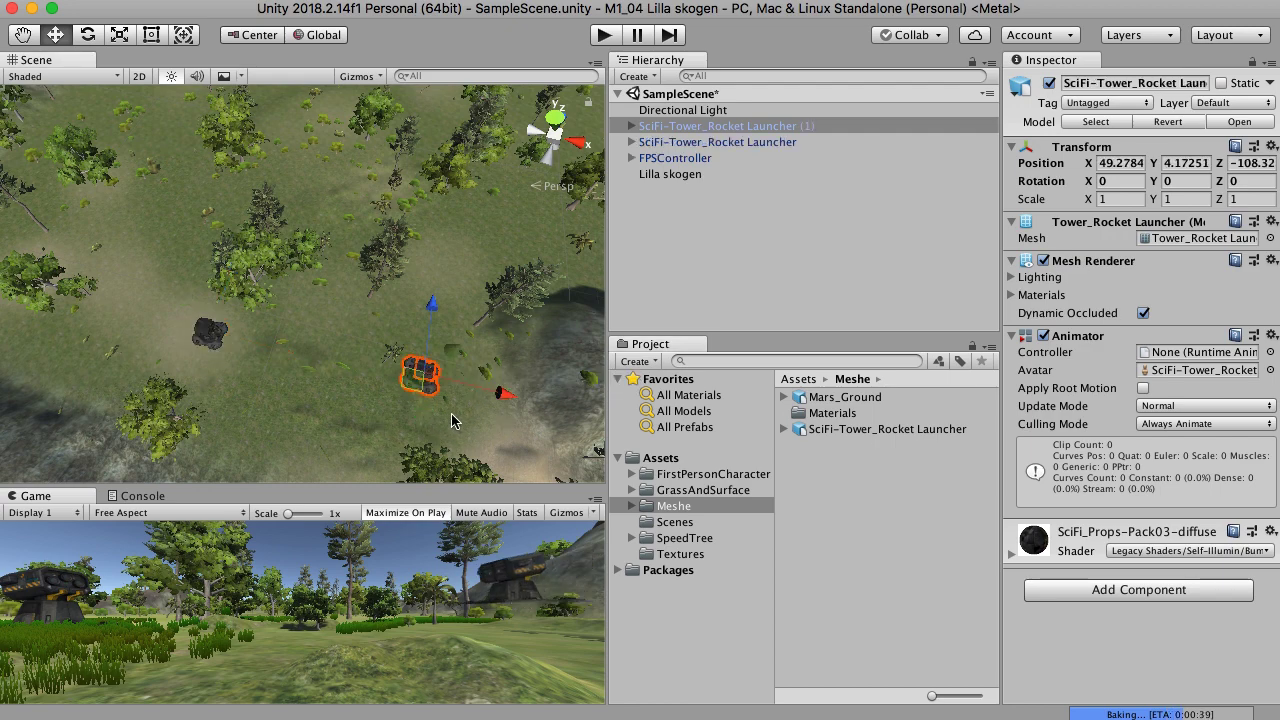
# Step: Scale the second rocket launcher tower up uniformly to about 2.54 on all axes
pyautogui.press('f')
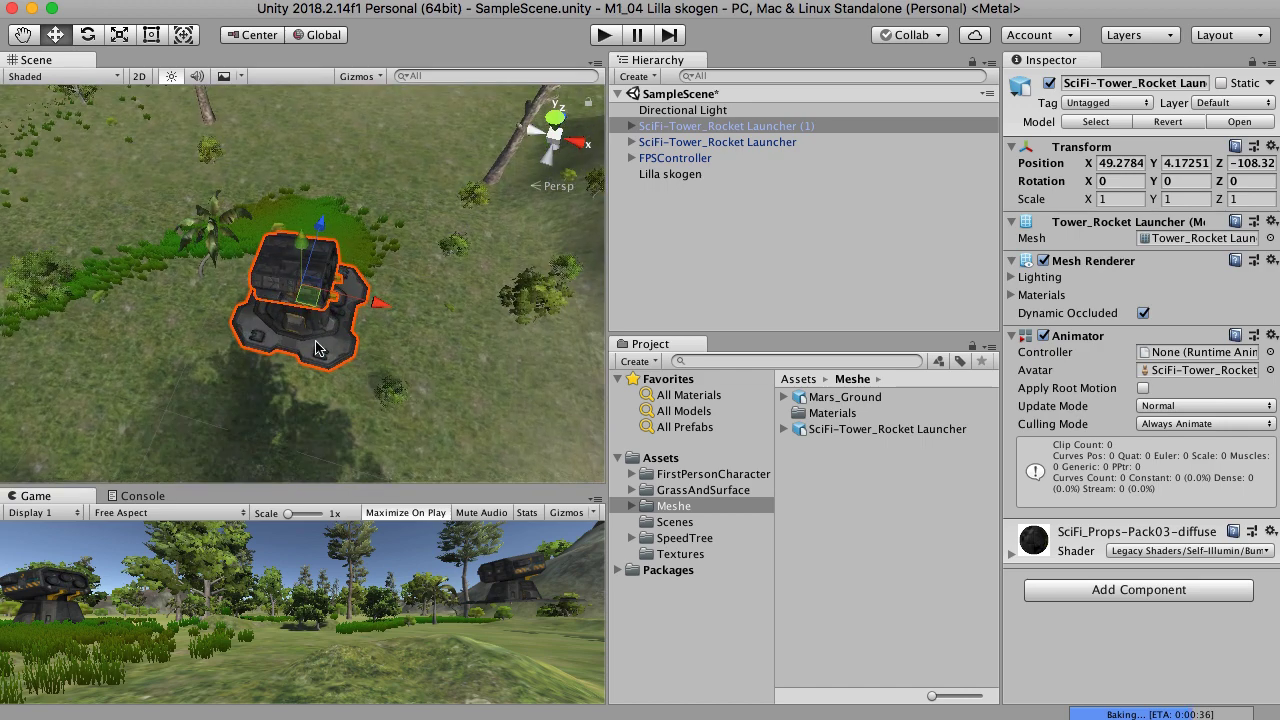
pyautogui.moveTo(313, 370); pyautogui.dragTo(293, 322, button='middle')
pyautogui.click(119, 36)
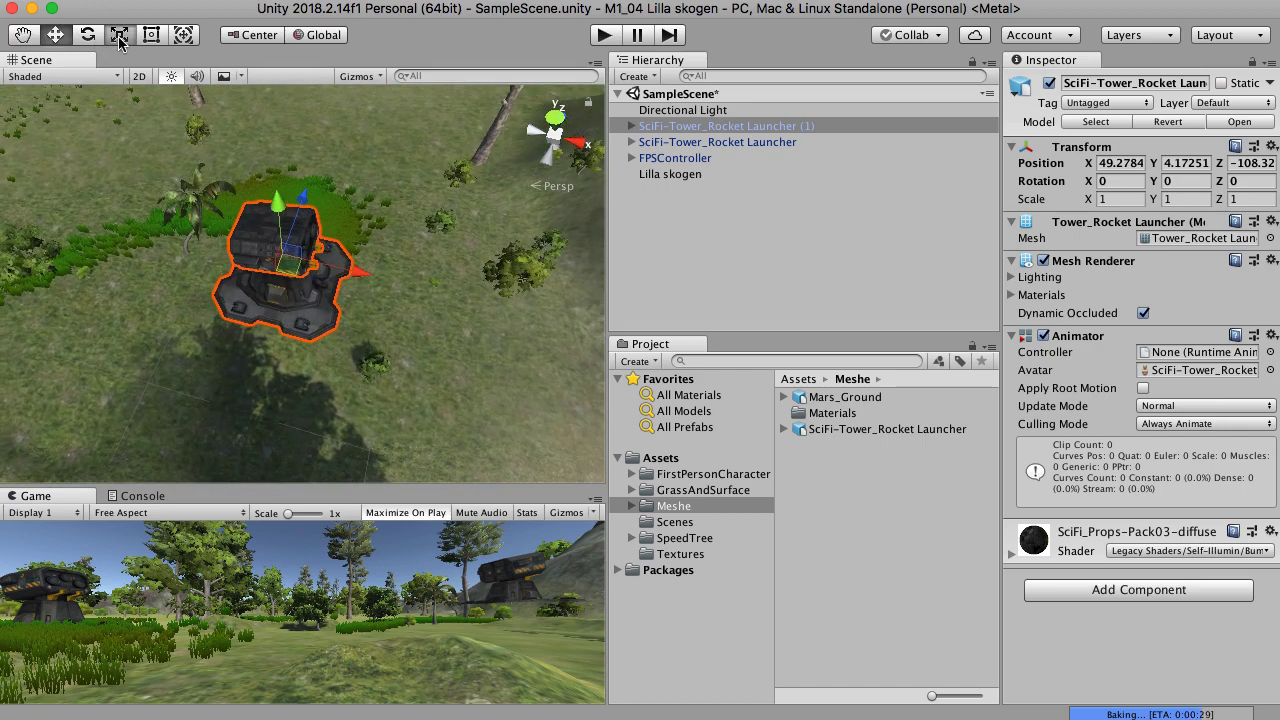
pyautogui.moveTo(282, 252); pyautogui.dragTo(406, 167)
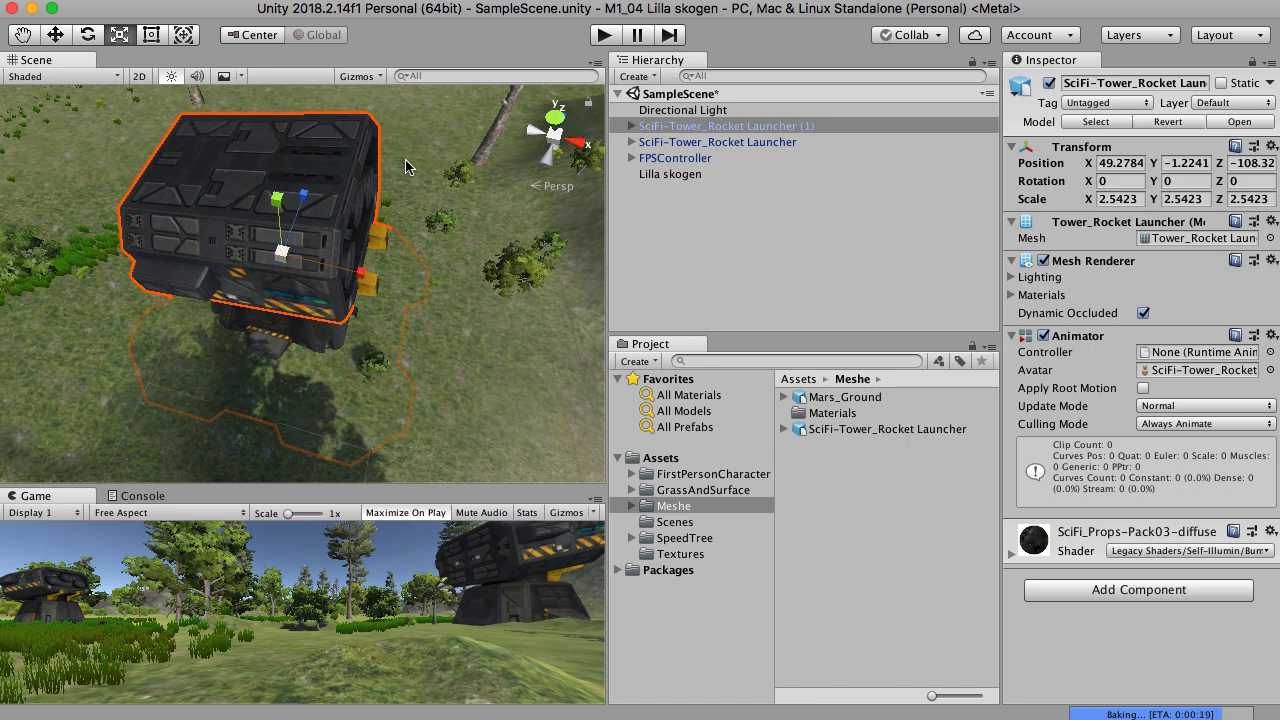
# Step: Raise the second rocket launcher tower to Y 1.2 so its base sits above the ground
pyautogui.scroll(-3, 283, 290)
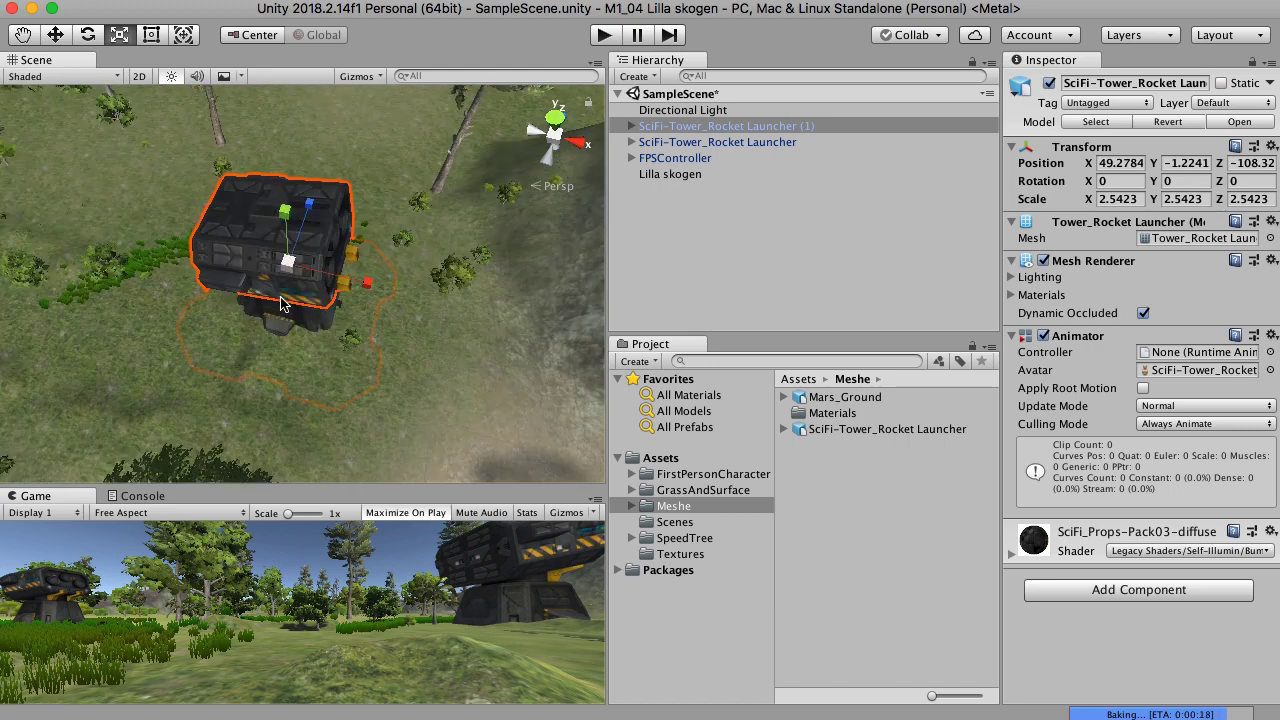
pyautogui.click(56, 36)
pyautogui.moveTo(287, 215)
pyautogui.mouseDown()
pyautogui.moveTo(283, 165)
pyautogui.moveTo(281, 203)
pyautogui.mouseUp()
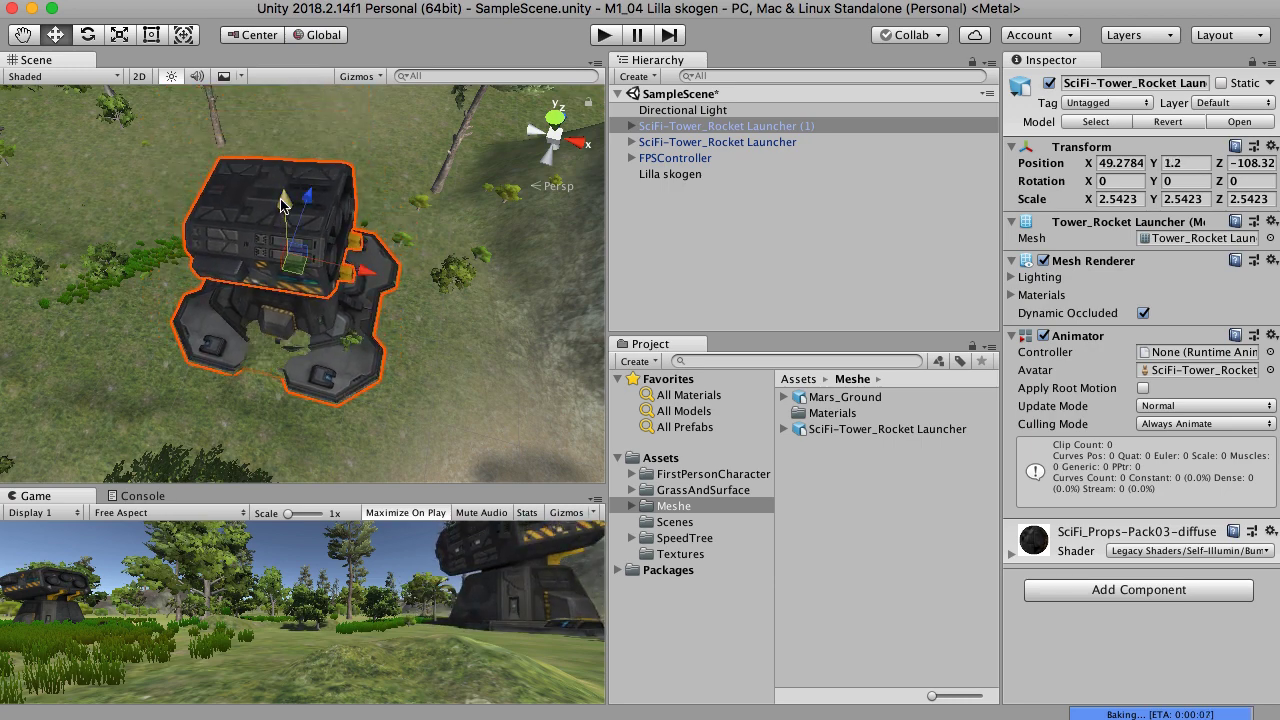
# Step: Play-test the scene by walking up to the second rocket launcher tower and examining its base from several sides
pyautogui.click(605, 36)
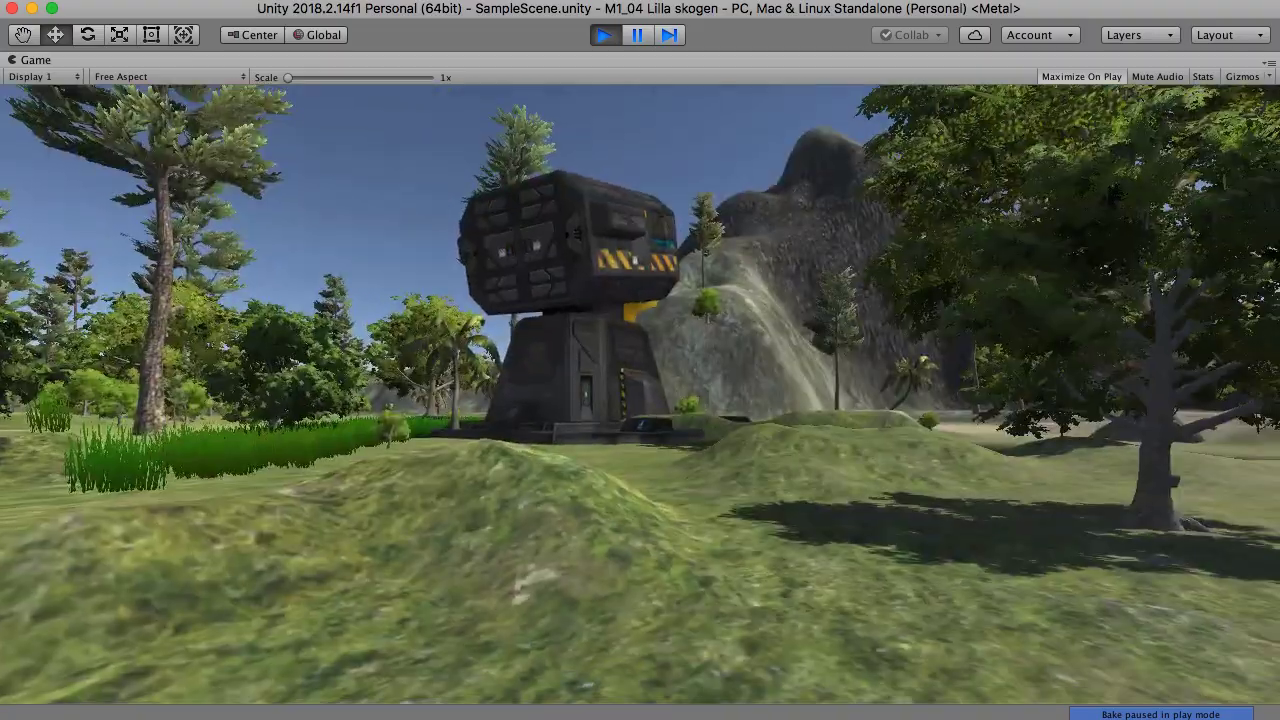
pyautogui.press('w')
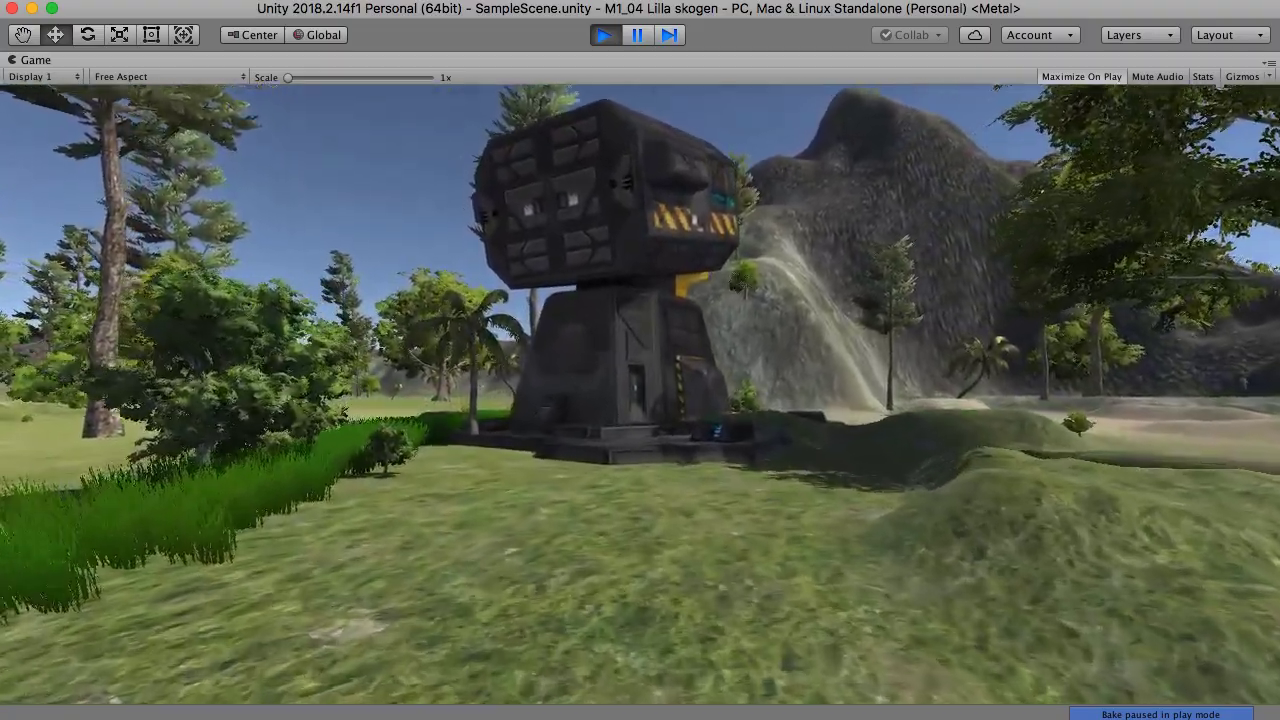
pyautogui.press('w')
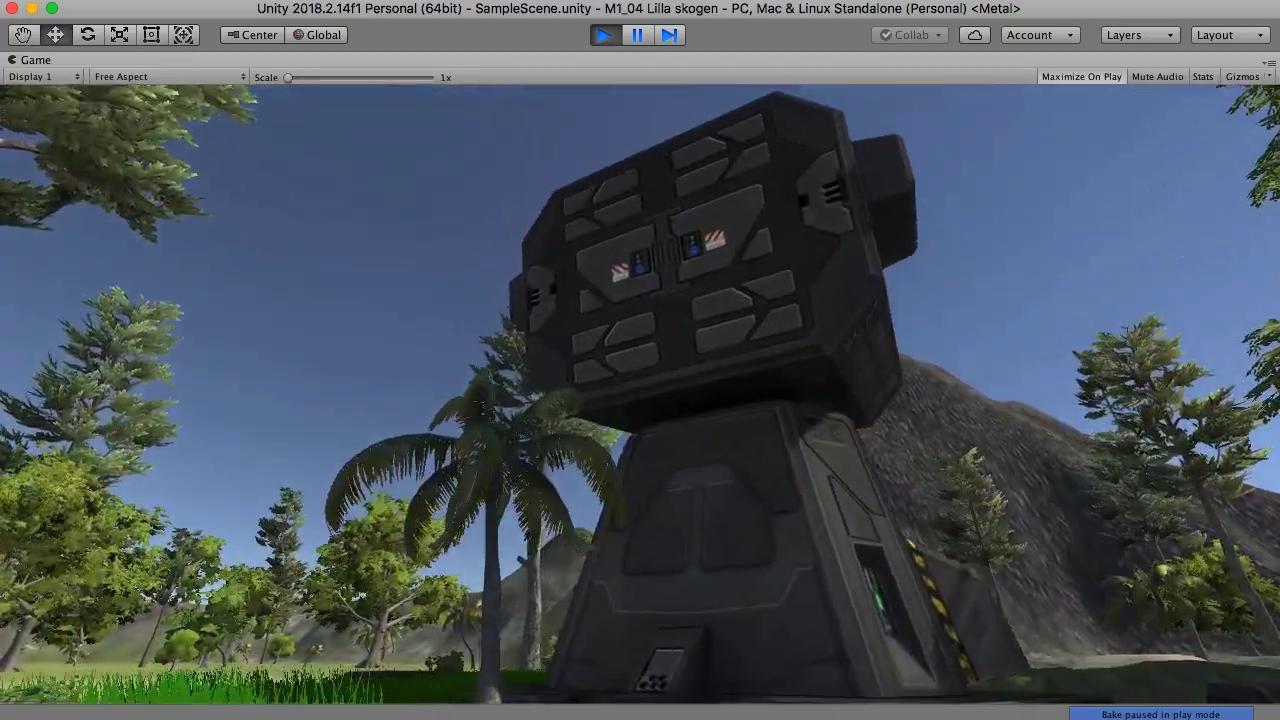
pyautogui.press('w')
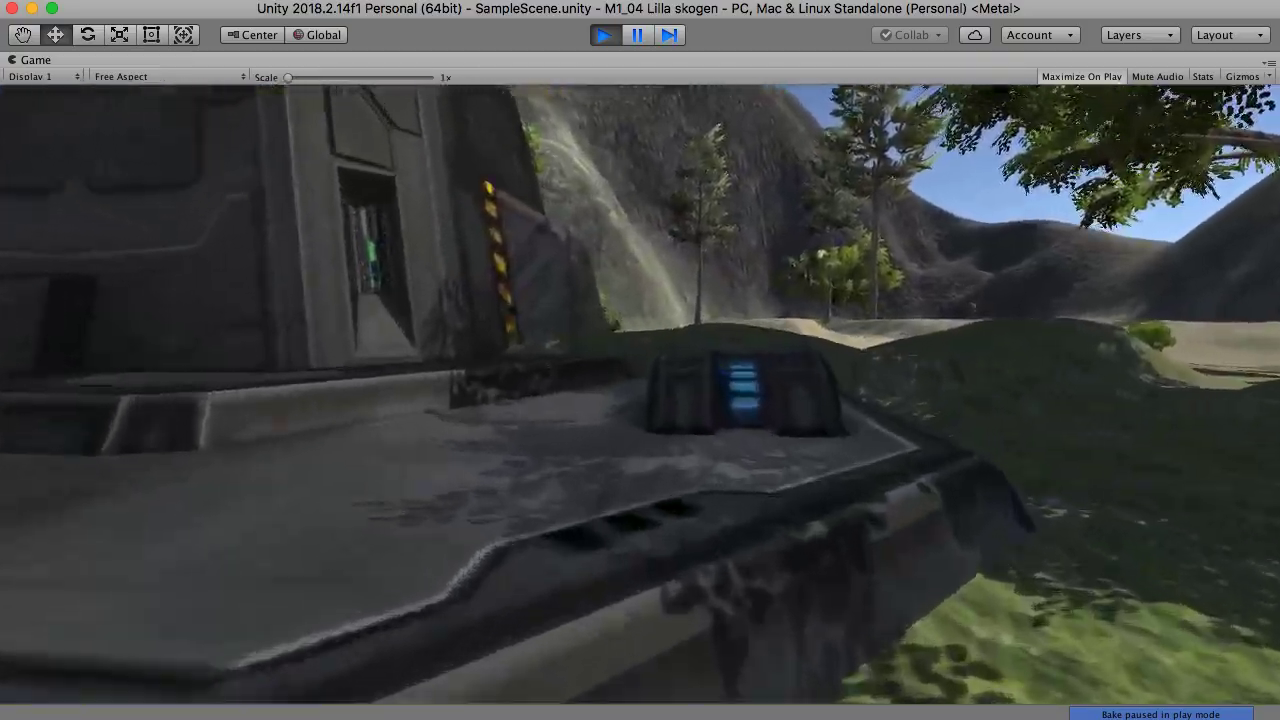
pyautogui.press('w')
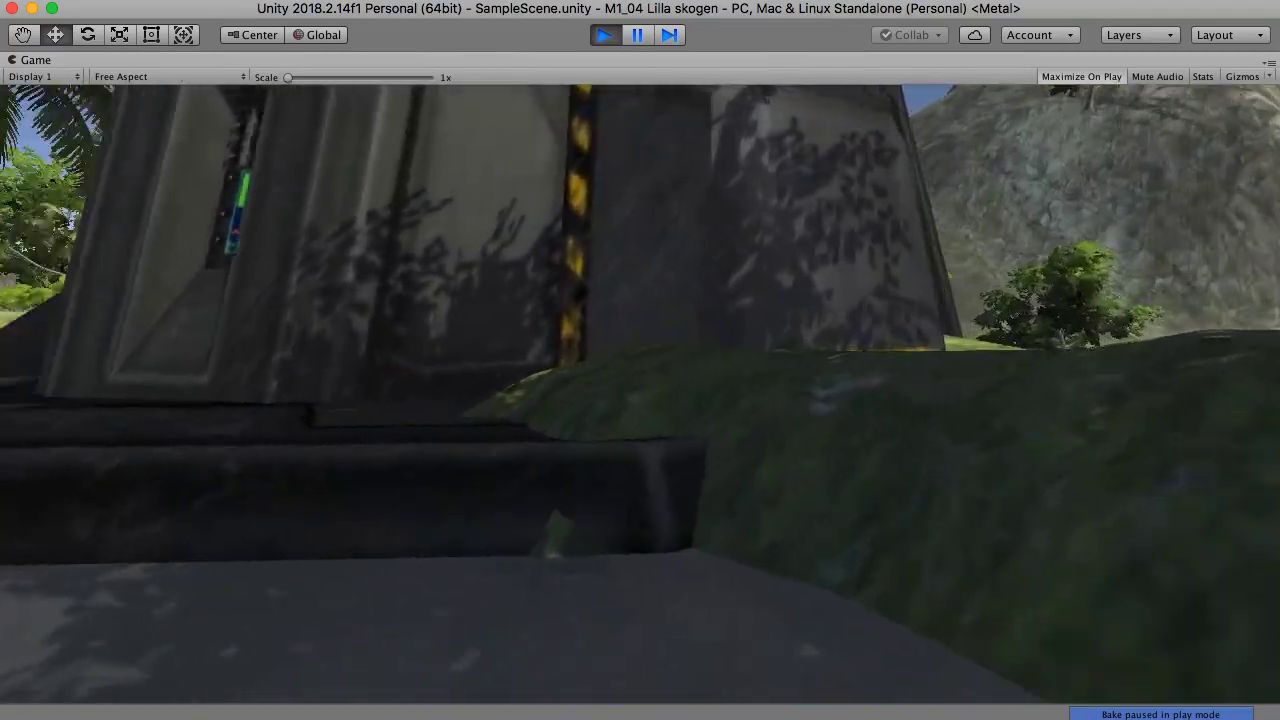
pyautogui.press('s')
pyautogui.press('d')
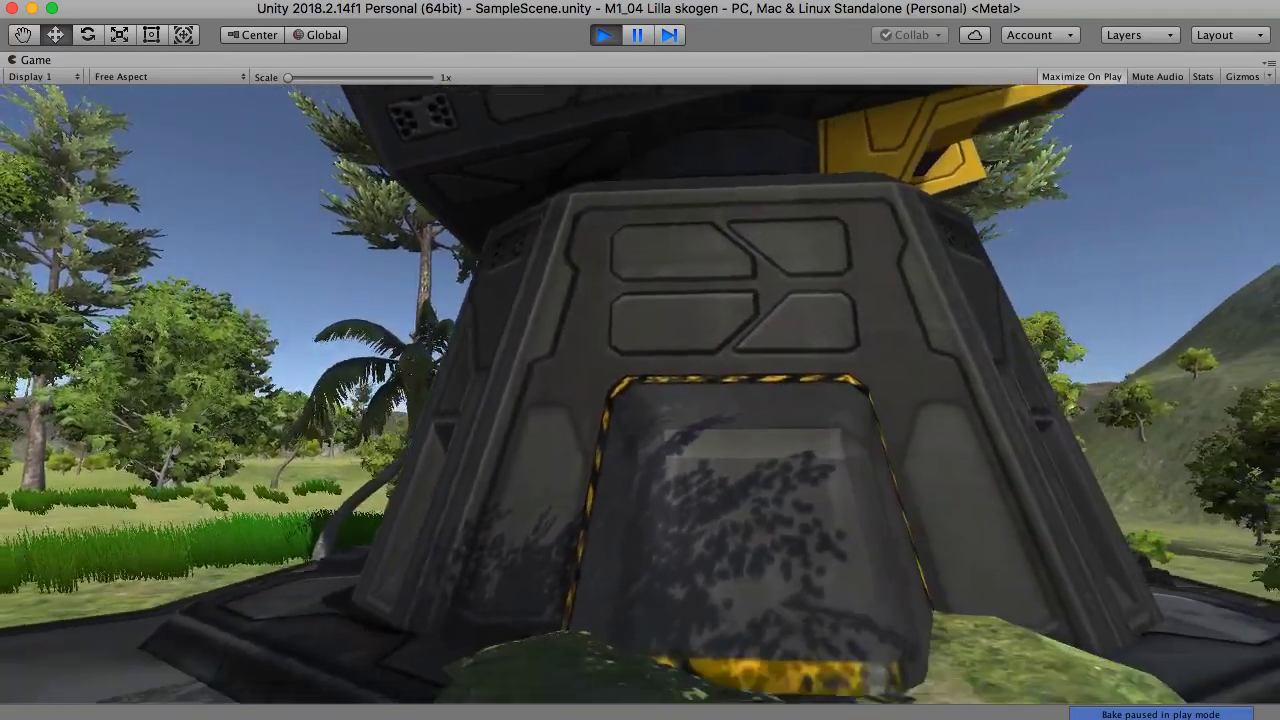
pyautogui.press('s')
pyautogui.press('d')
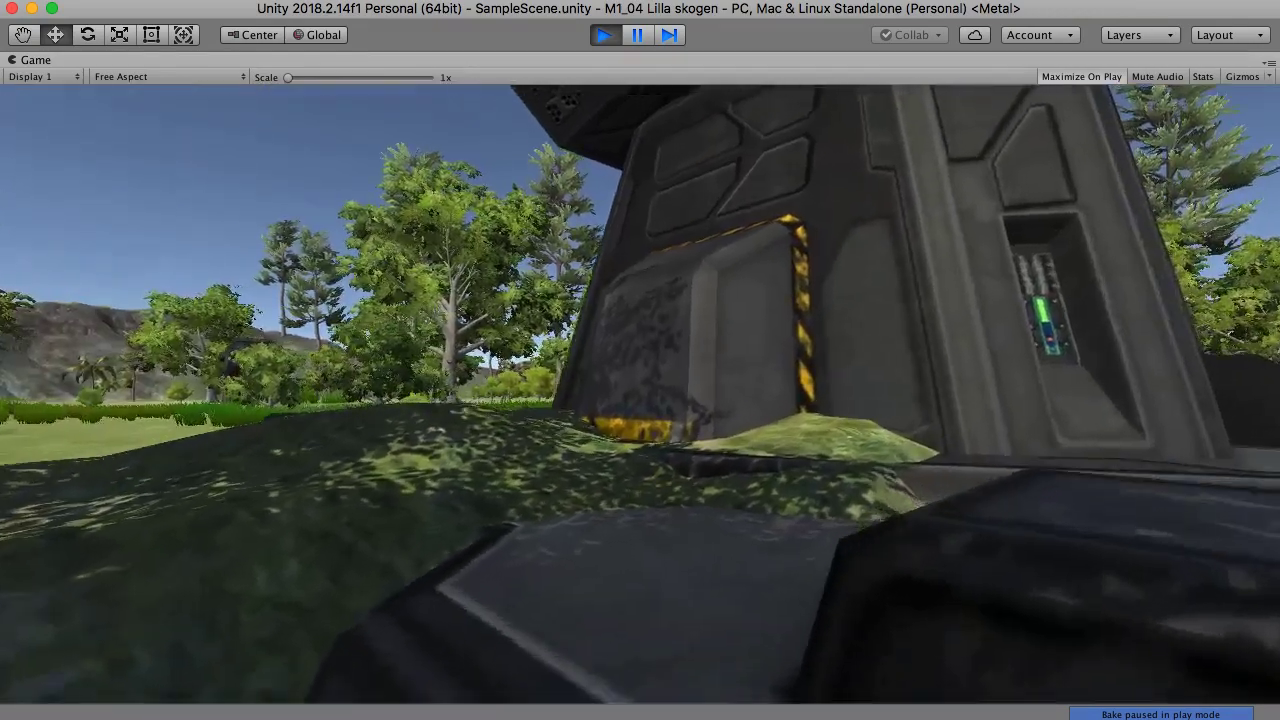
pyautogui.press('w')
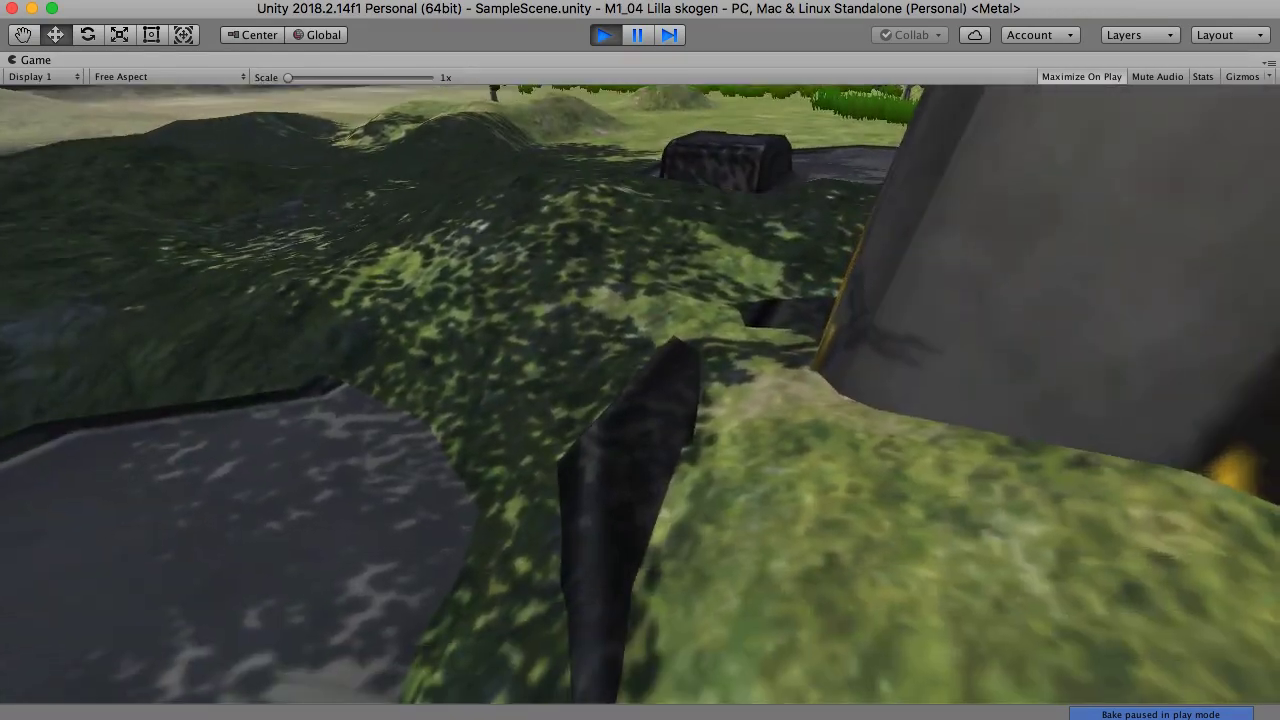
pyautogui.press('a')
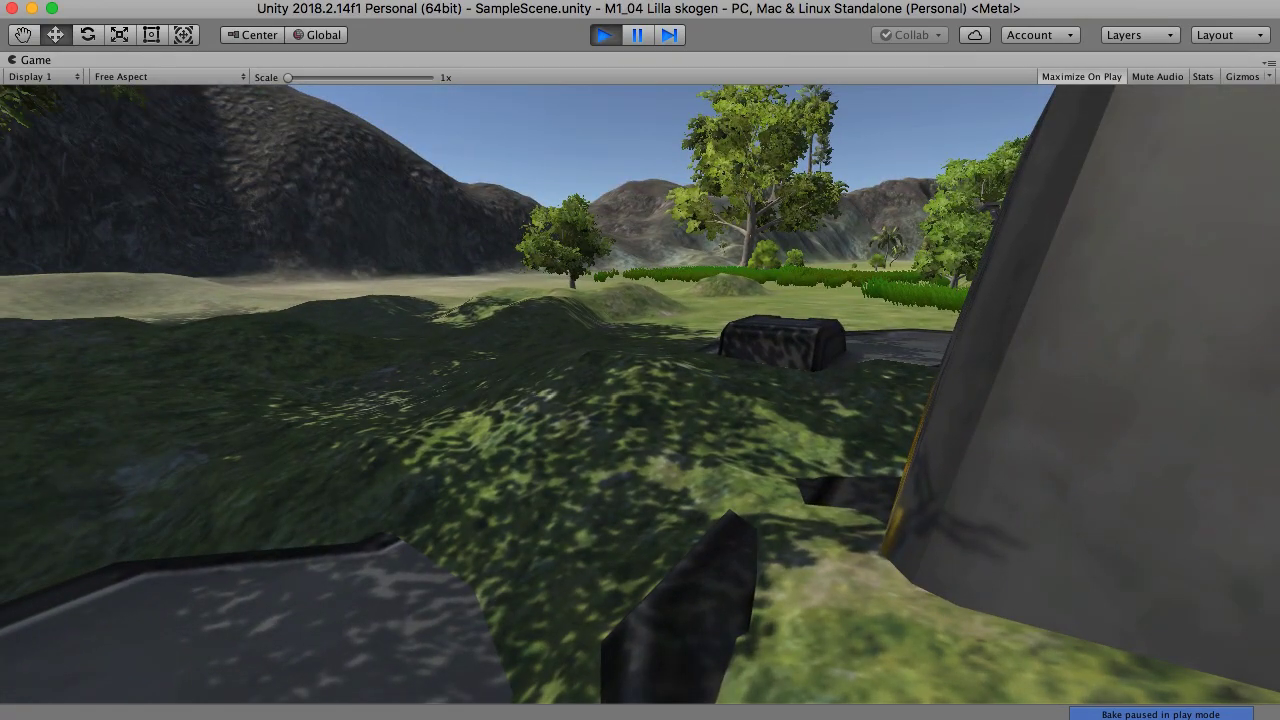
pyautogui.press('s')
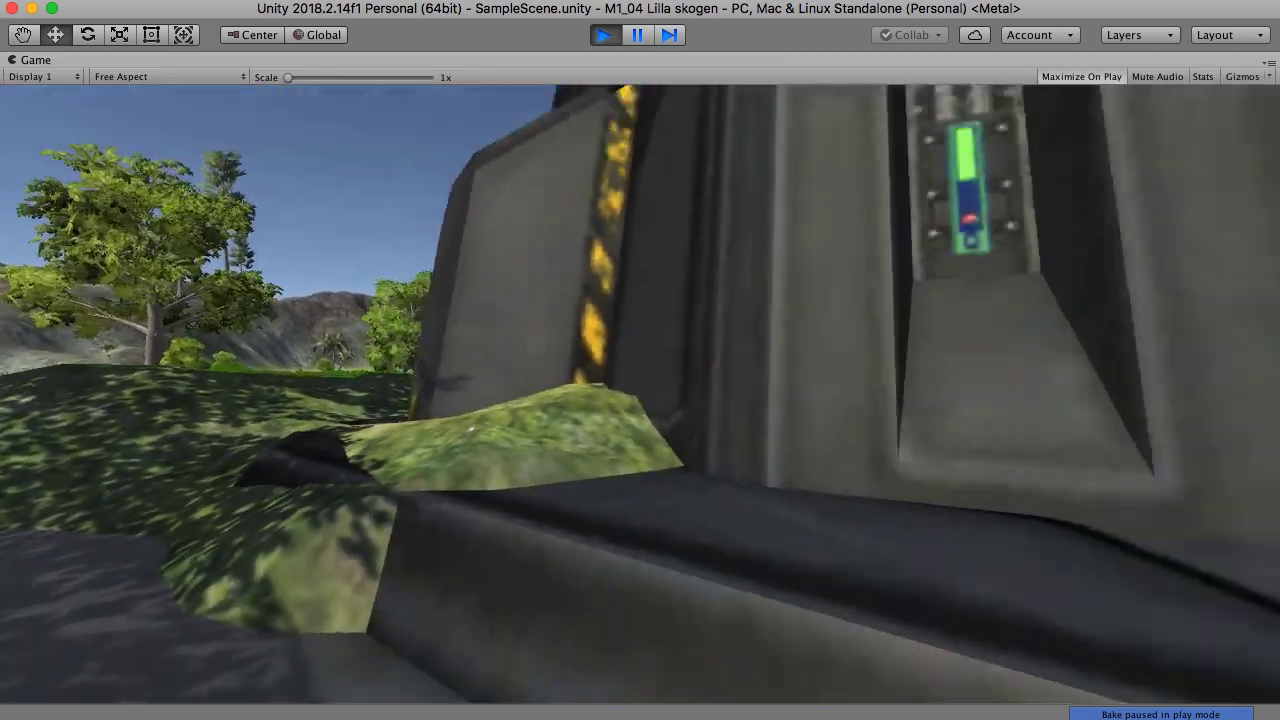
pyautogui.press('d')
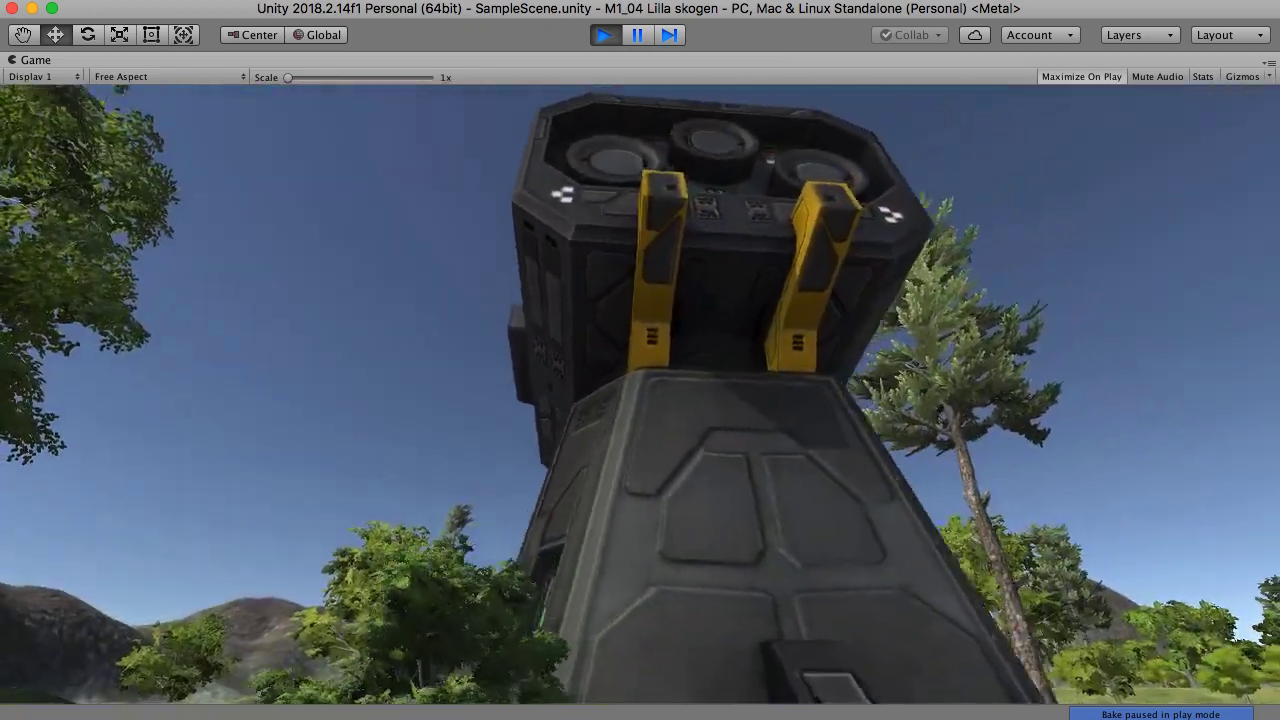
# Step: Back away from the tower, explore the clearing towards the hills, look back at the tower, and stop play mode
pyautogui.press('s')
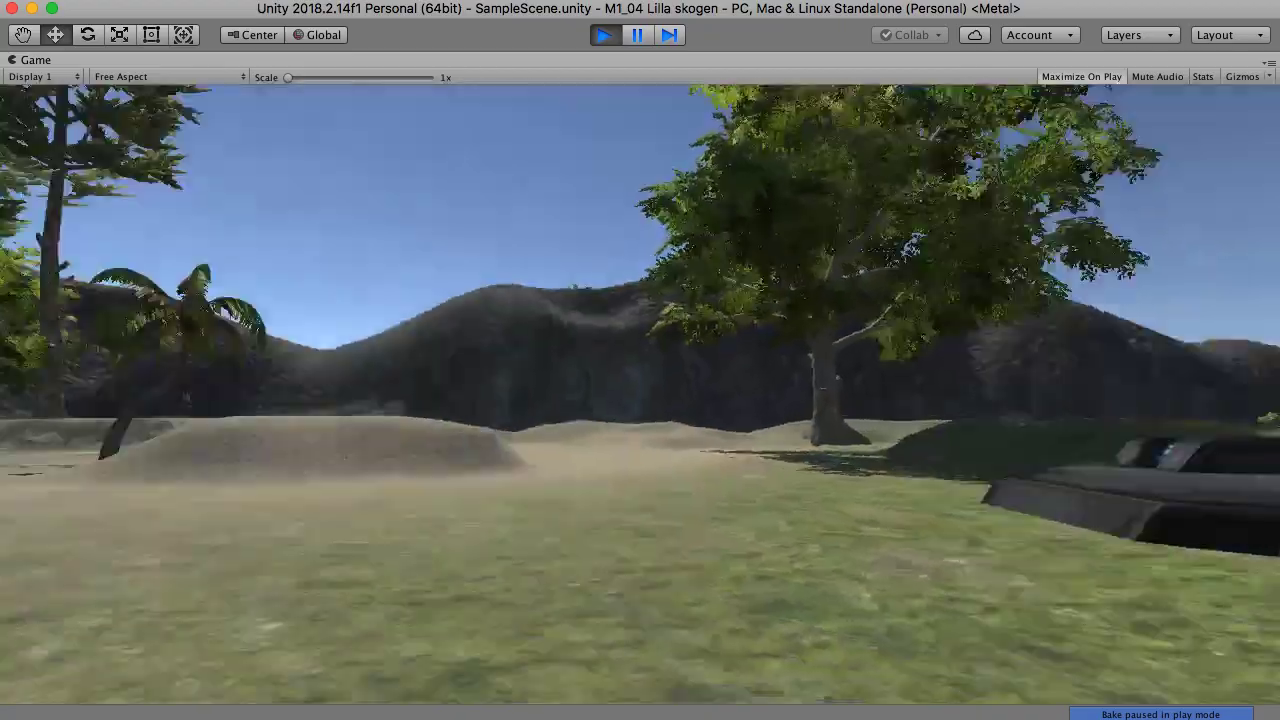
pyautogui.press('w')
pyautogui.press('w')
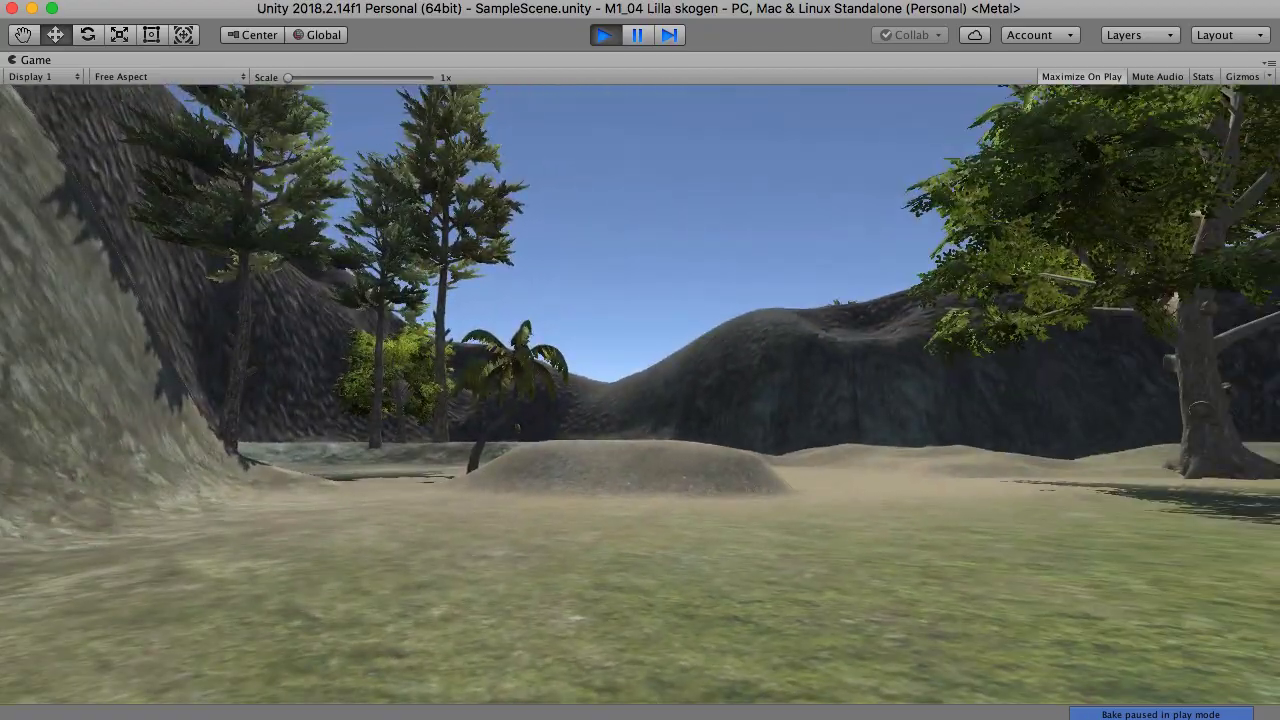
pyautogui.press('w')
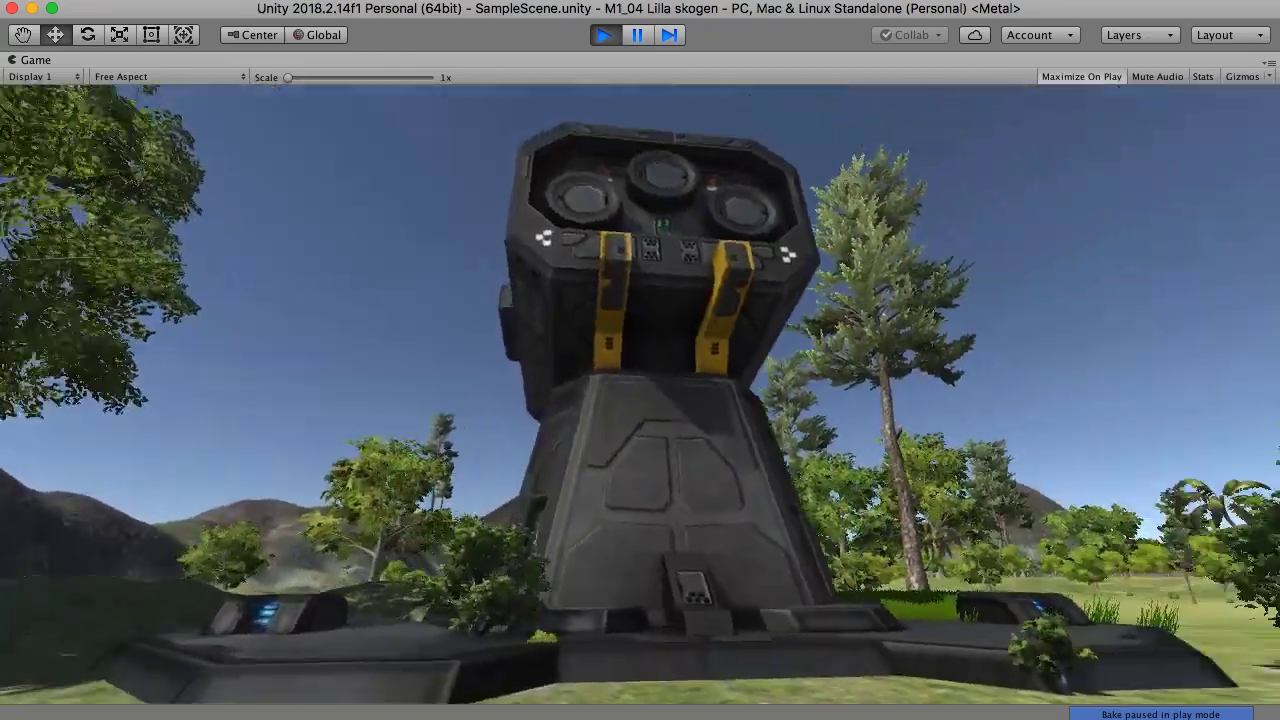
pyautogui.press('d')
pyautogui.press('Escape')
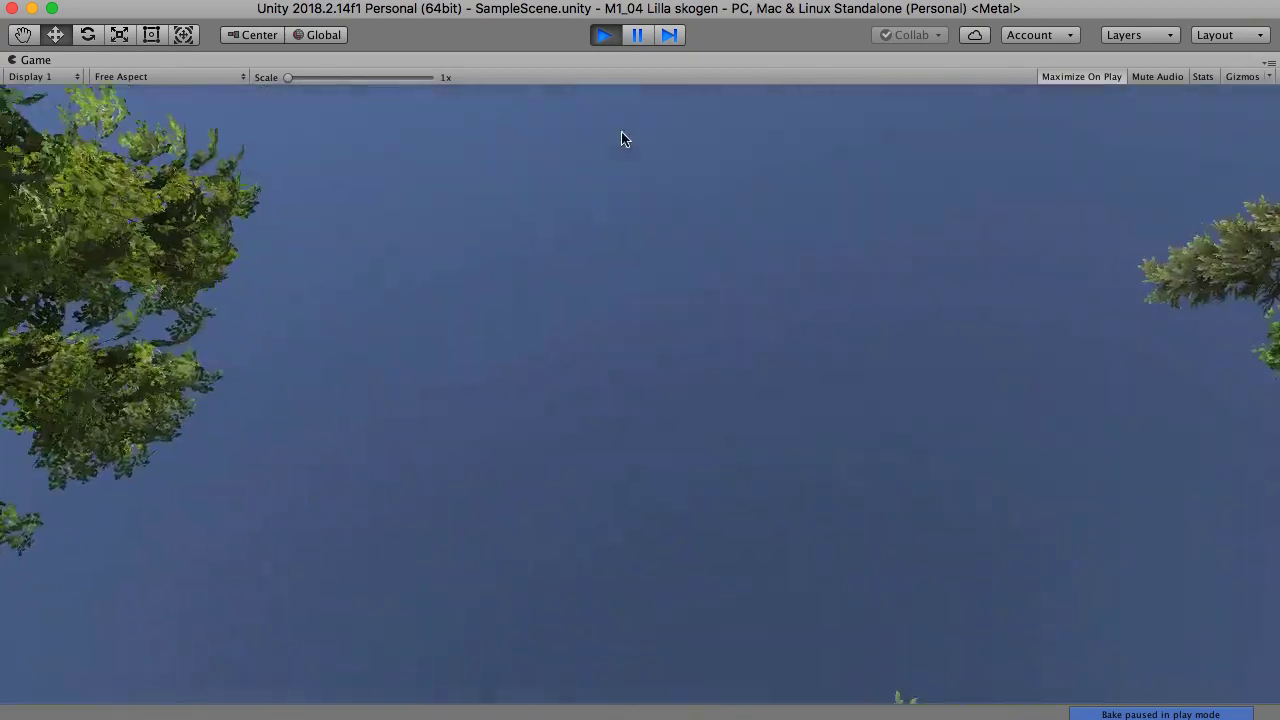
pyautogui.click(612, 38)
pyautogui.click(604, 35)
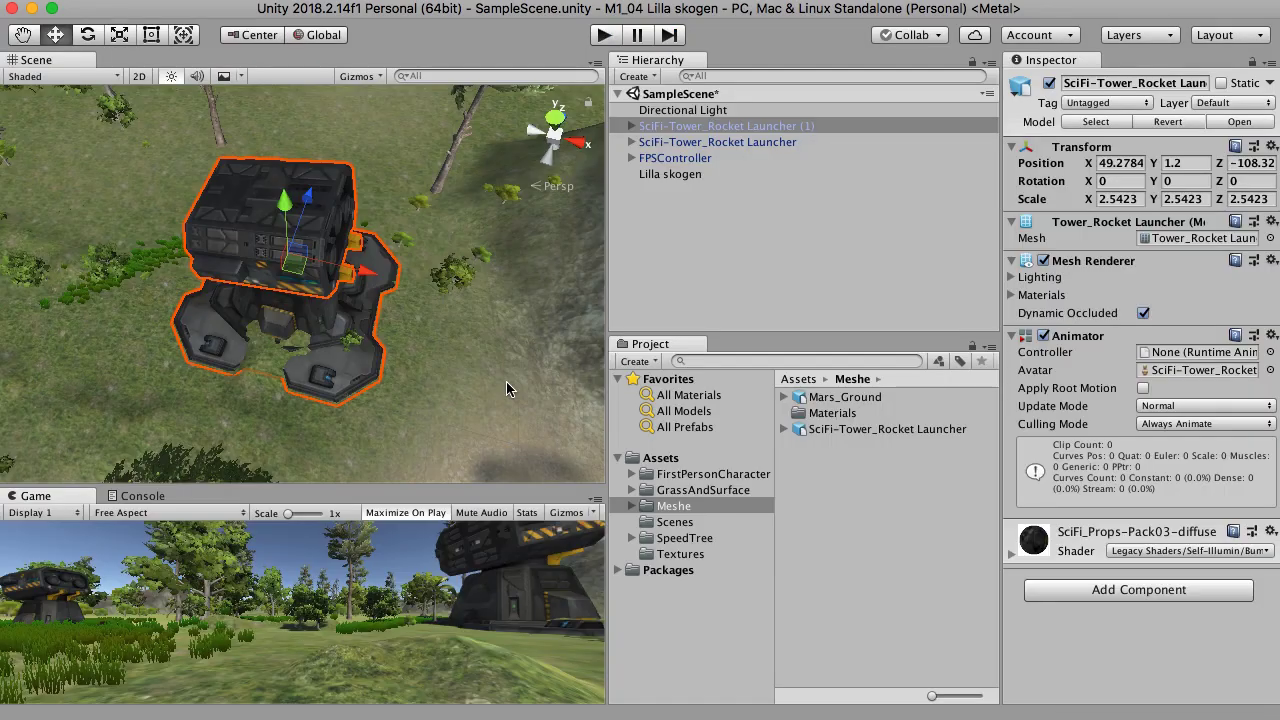
# Step: Frame the Directional Light in the scene and raise it above the terrain to Y 64.1
pyautogui.click(714, 109)
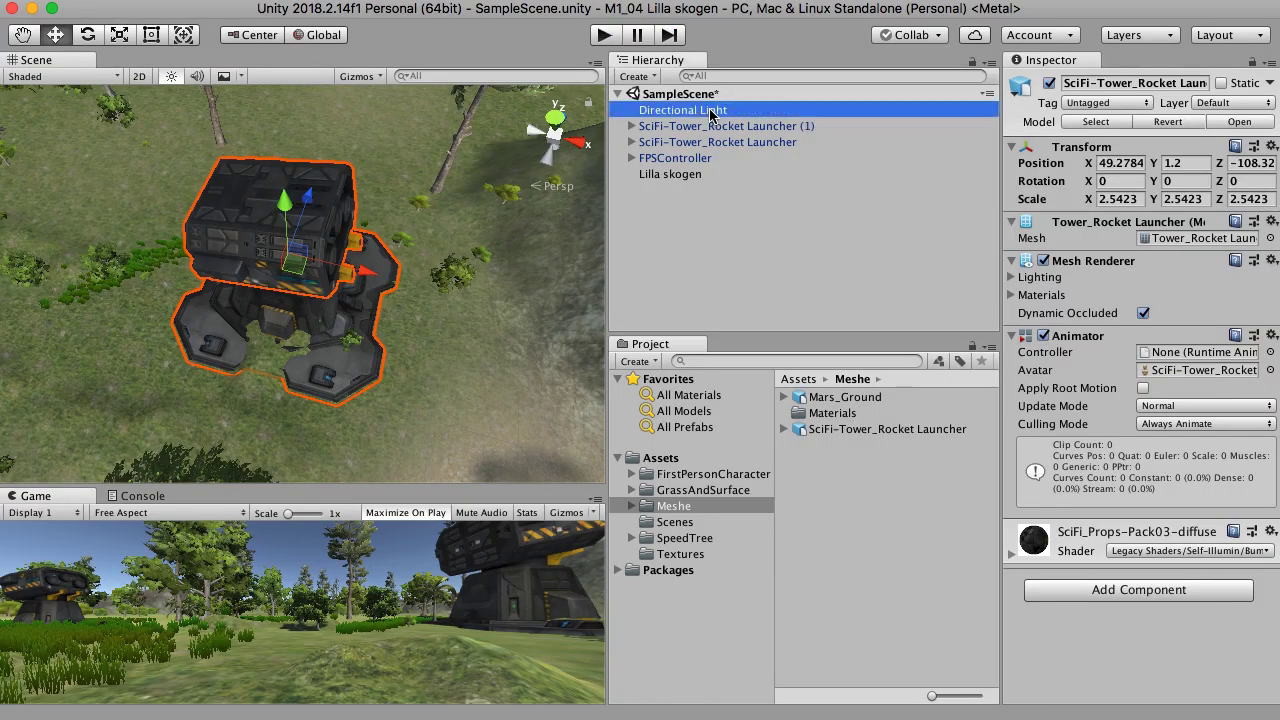
pyautogui.press('f')
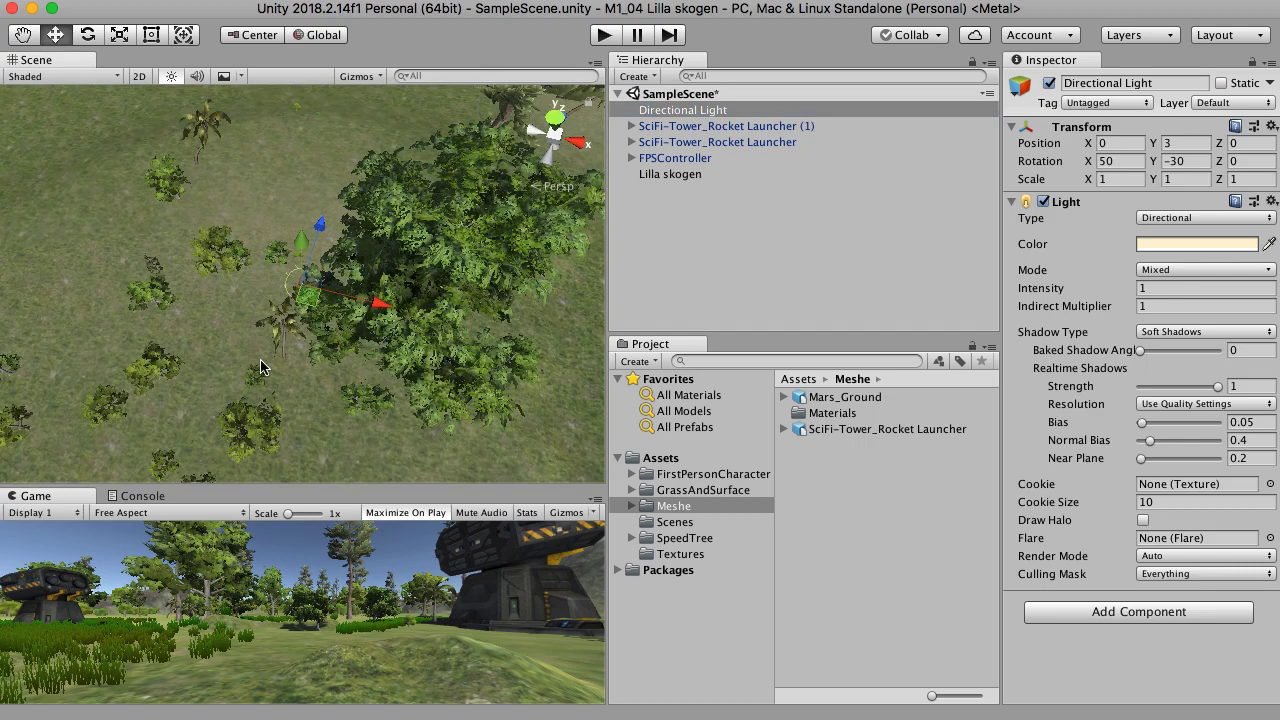
pyautogui.scroll(-6, 262, 368)
pyautogui.keyDown('alt'); pyautogui.moveTo(275, 372); pyautogui.dragTo(314, 336); pyautogui.keyUp('alt')
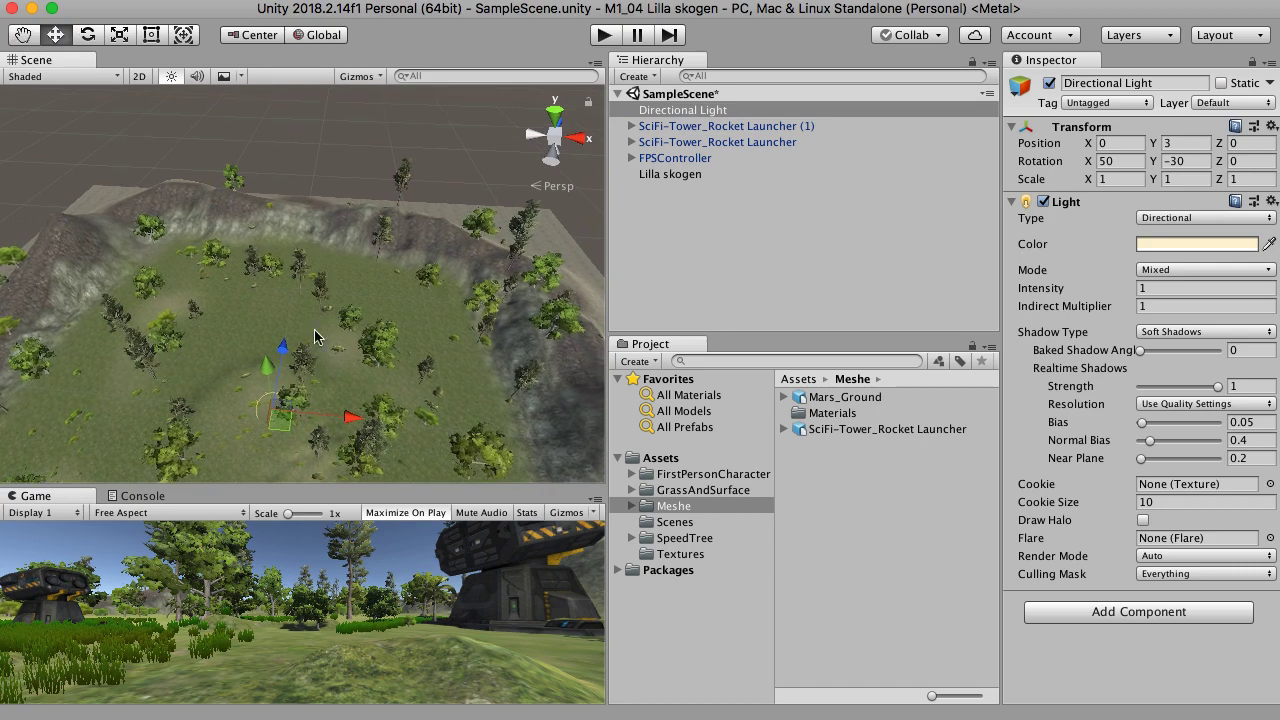
pyautogui.moveTo(304, 387); pyautogui.dragTo(394, 238, button='middle')
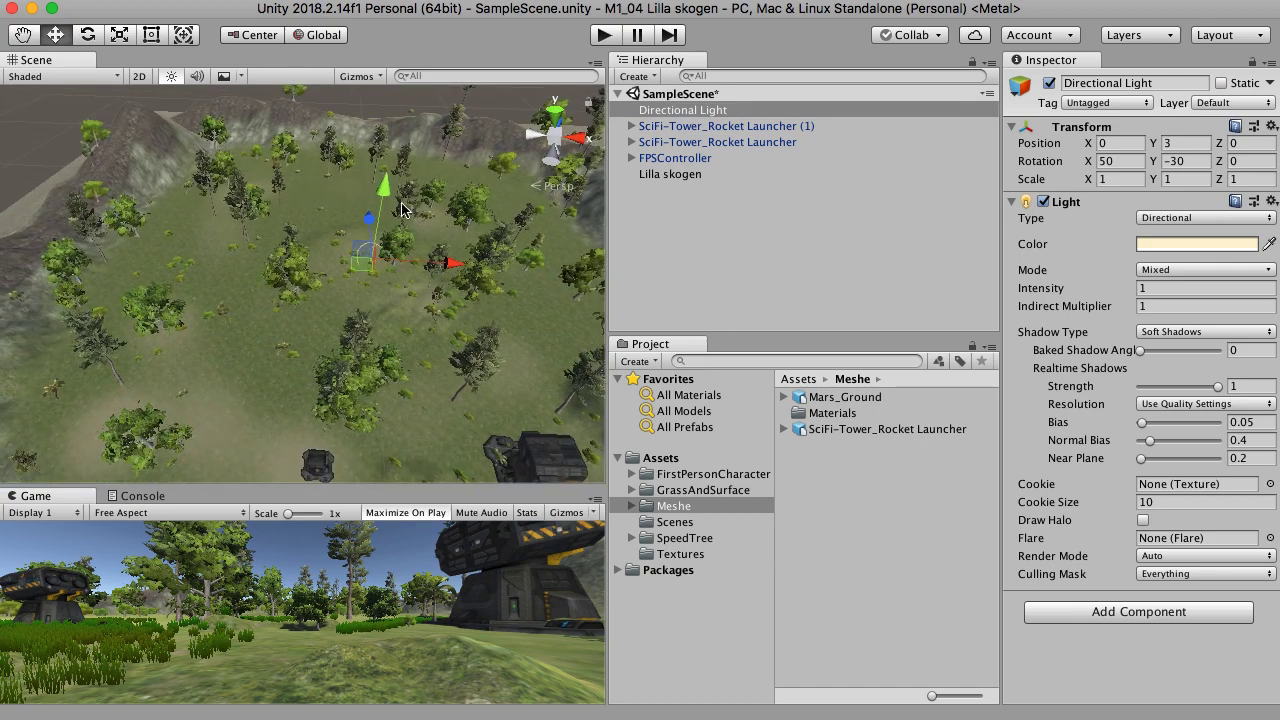
pyautogui.moveTo(385, 188); pyautogui.dragTo(406, 146)
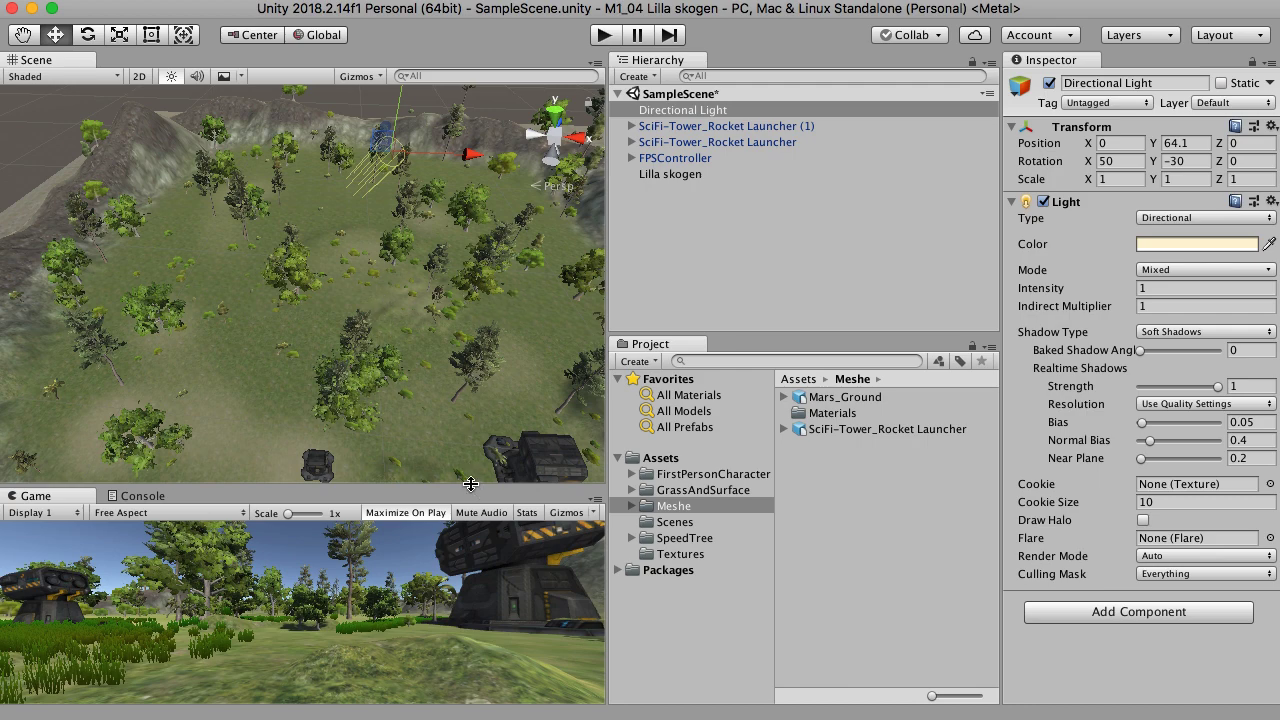
# Step: Enlarge the Game view and set the Directional Light's X rotation to 140, after trying 180
pyautogui.moveTo(471, 484); pyautogui.dragTo(492, 266)
pyautogui.moveTo(449, 186); pyautogui.dragTo(382, 250, button='middle')
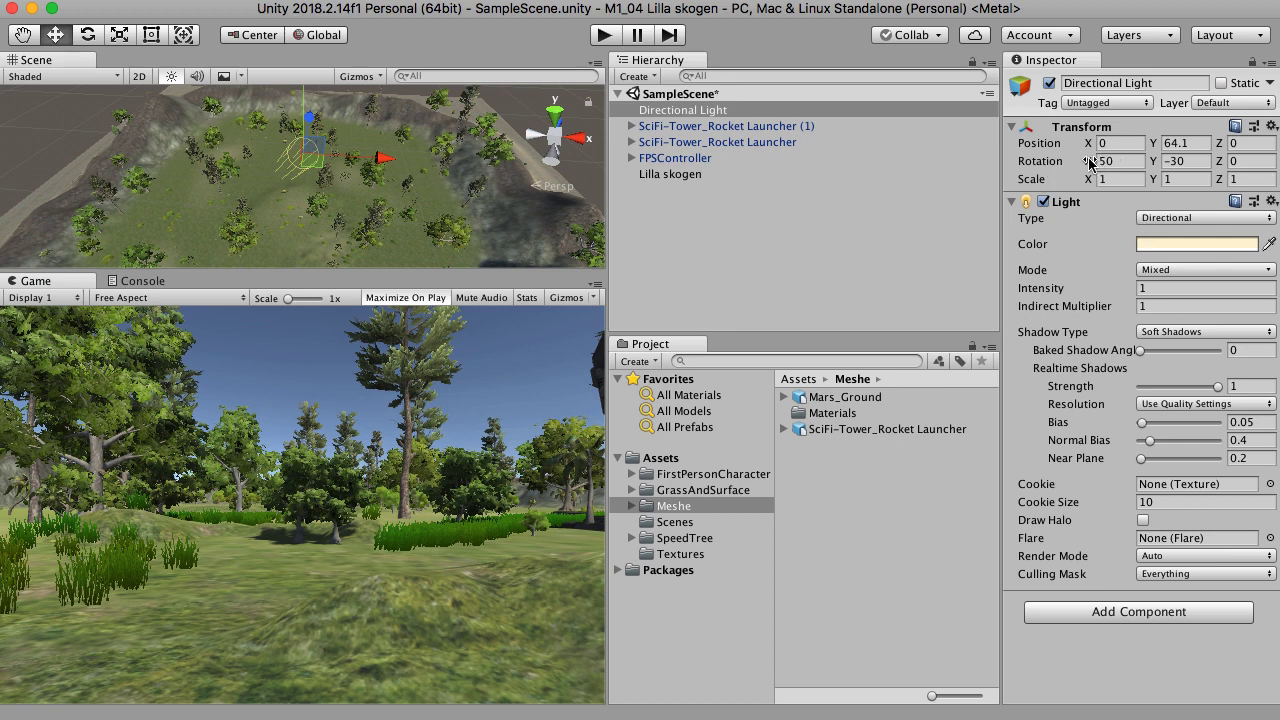
pyautogui.moveTo(1091, 163)
pyautogui.mouseDown()
pyautogui.moveTo(1275, 160)
pyautogui.moveTo(1070, 167)
pyautogui.mouseUp()
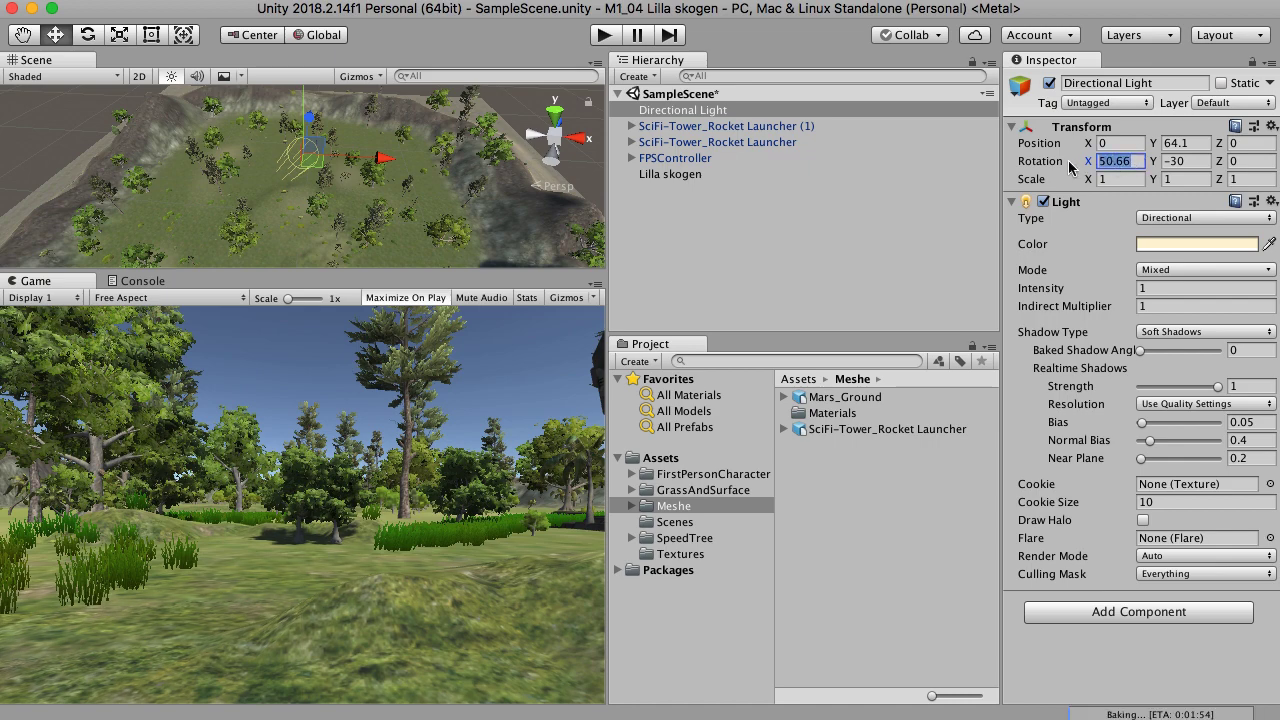
pyautogui.write('180')
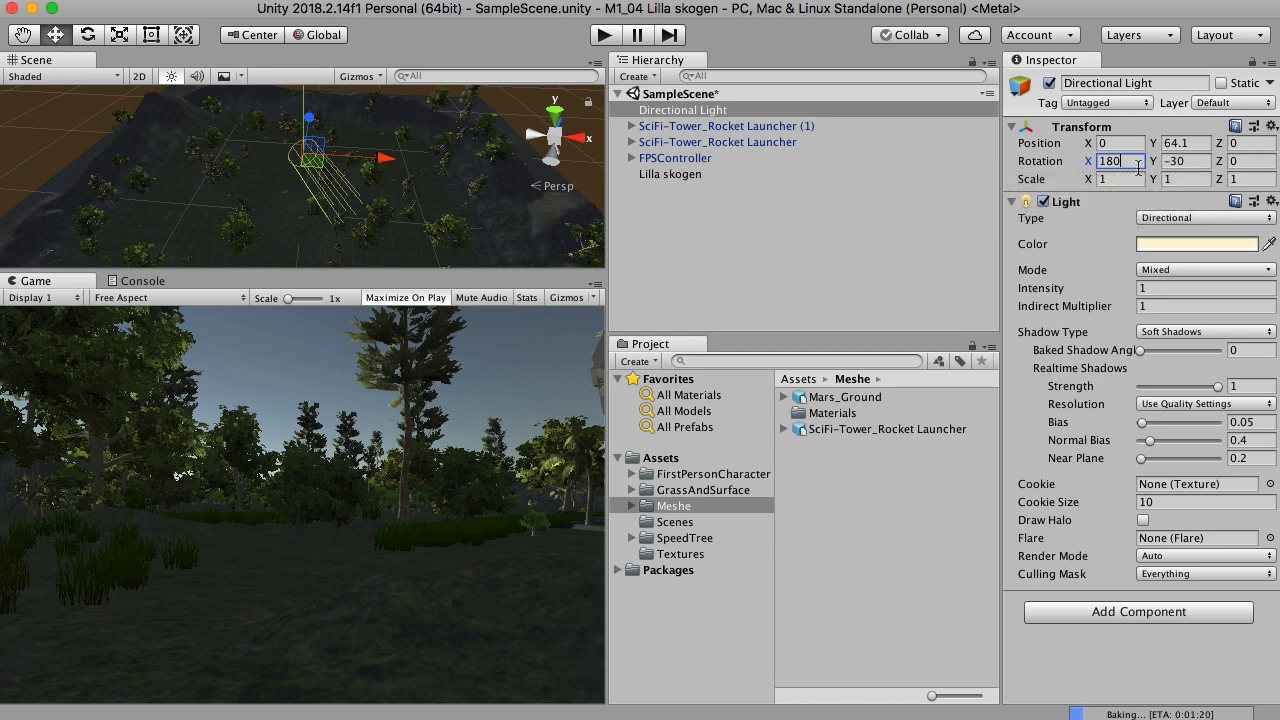
pyautogui.moveTo(1136, 163); pyautogui.dragTo(1053, 163)
pyautogui.write('140')
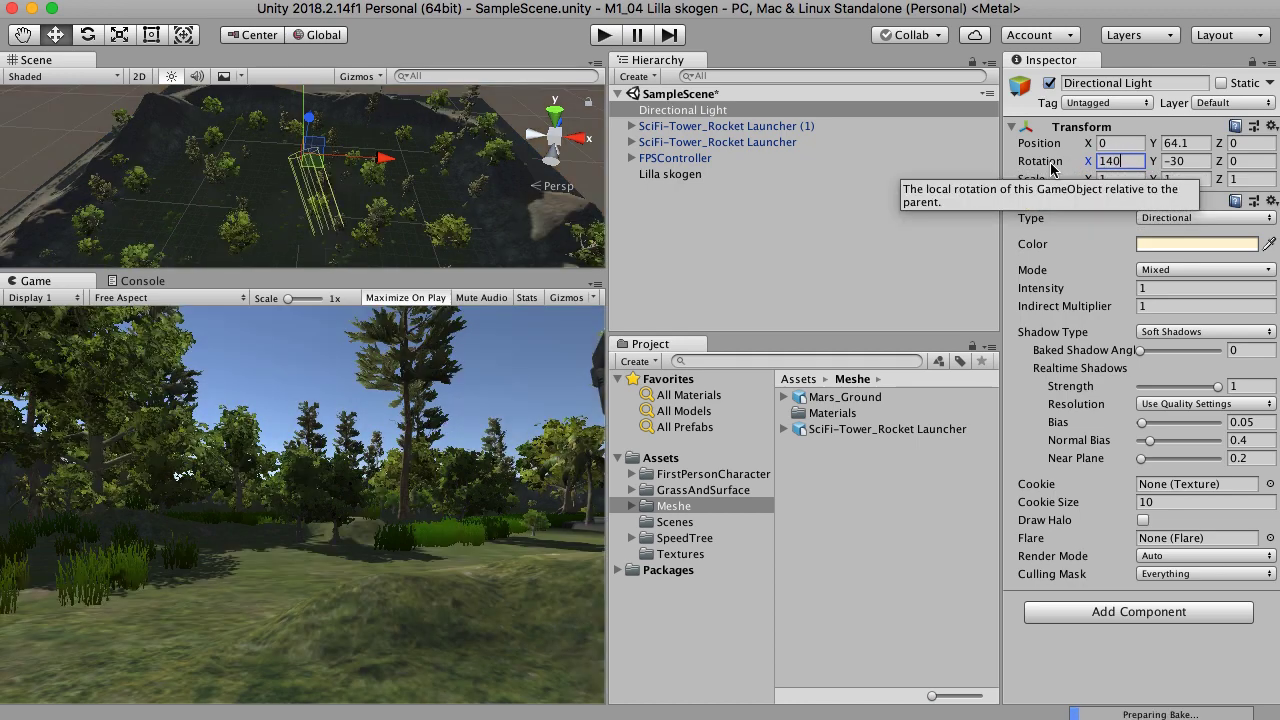
# Step: Adjust the Directional Light's Y rotation to -30.4 and its Z rotation to 4.5
pyautogui.press('Tab')
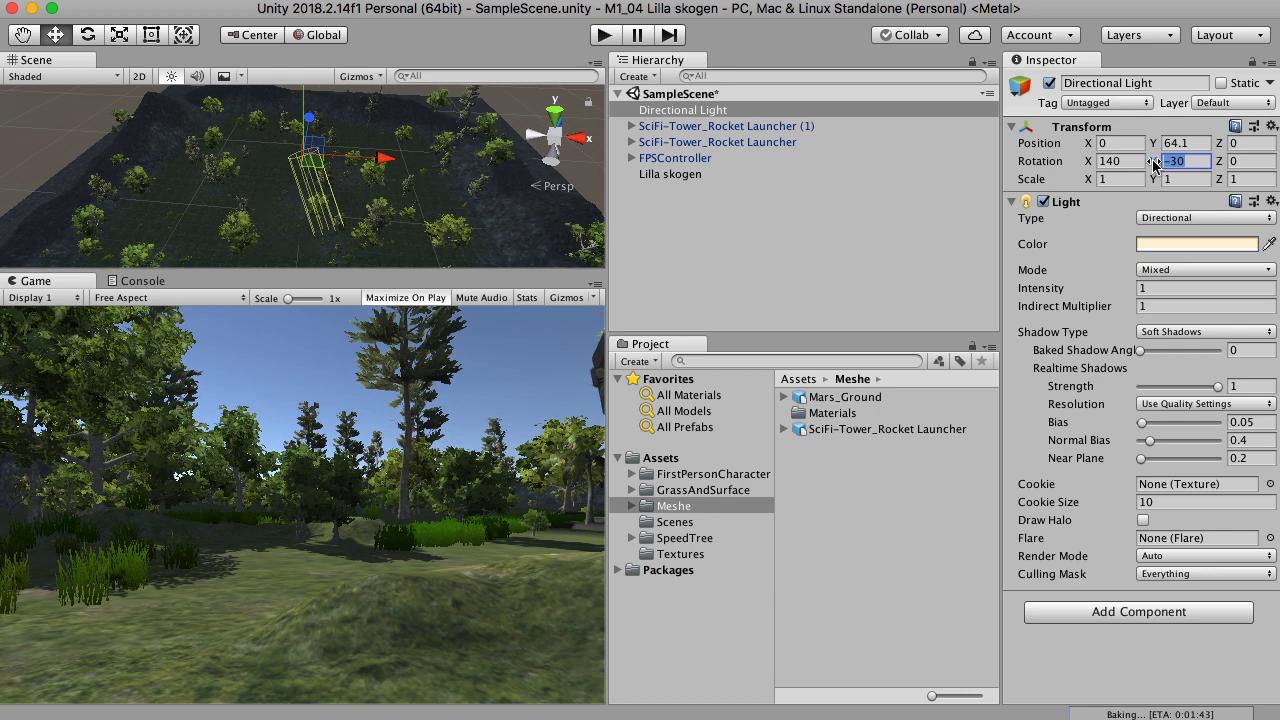
pyautogui.moveTo(1152, 161)
pyautogui.mouseDown()
pyautogui.moveTo(1180, 158)
pyautogui.moveTo(1025, 168)
pyautogui.moveTo(1149, 168)
pyautogui.mouseUp()
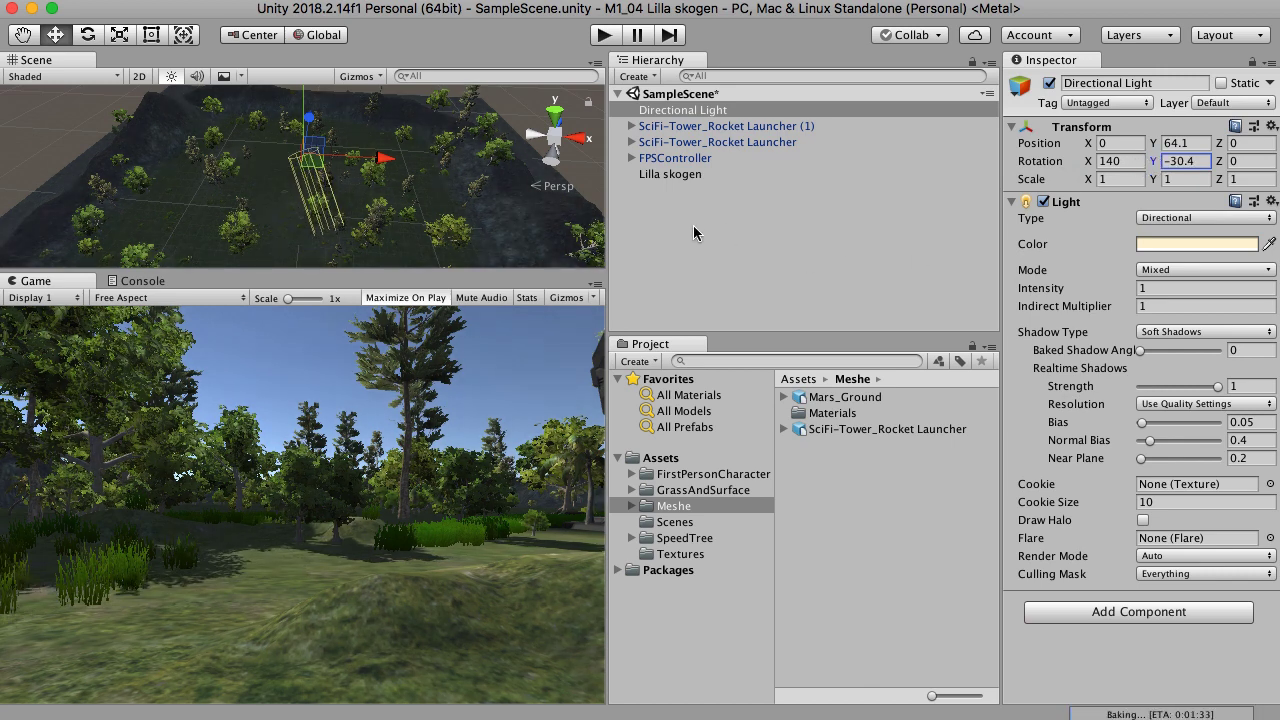
pyautogui.moveTo(1220, 162); pyautogui.dragTo(1120, 214)
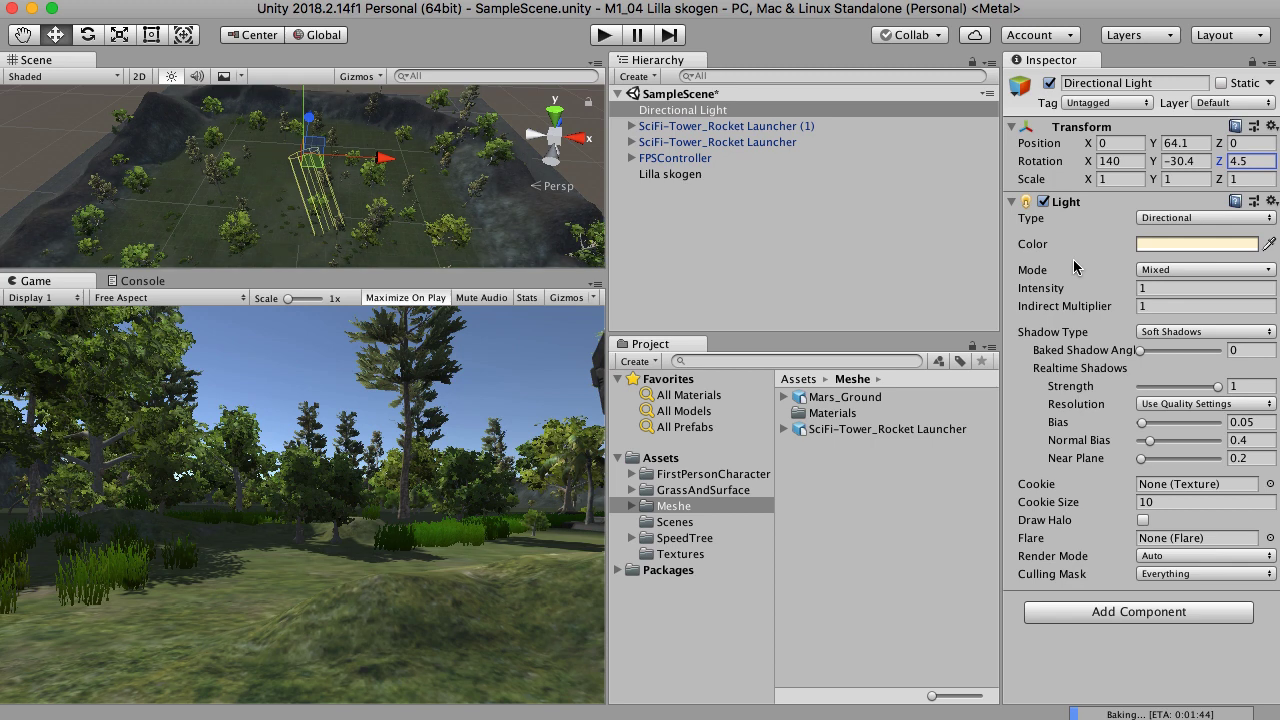
# Step: Play-test the scene to view the new light direction on the hills, trees and tower, and stop play mode
pyautogui.click(605, 39)
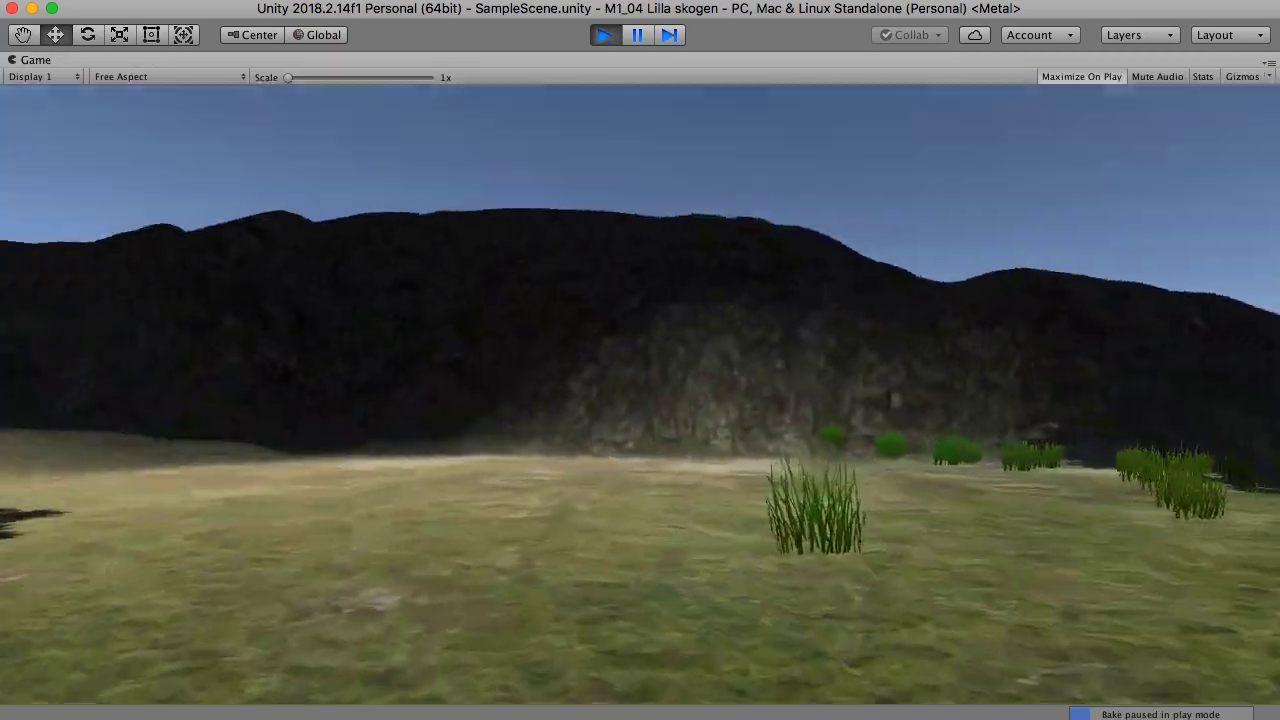
pyautogui.press('d')
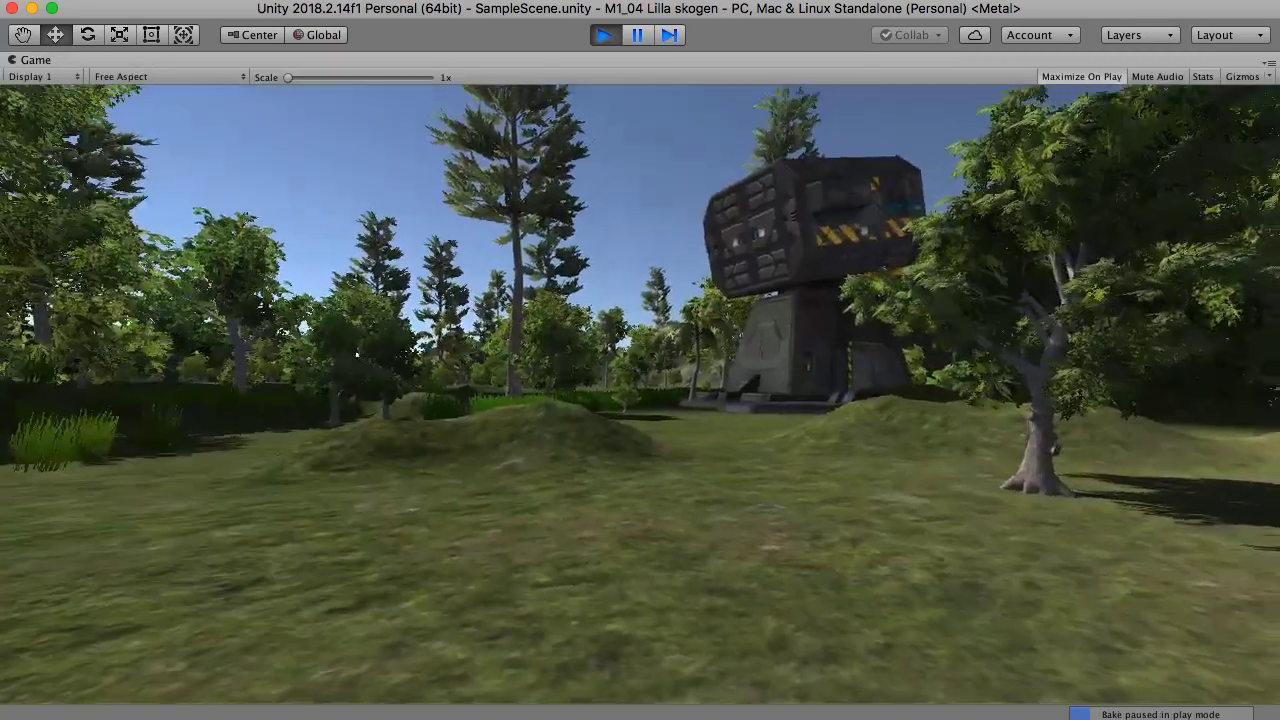
pyautogui.press('Escape')
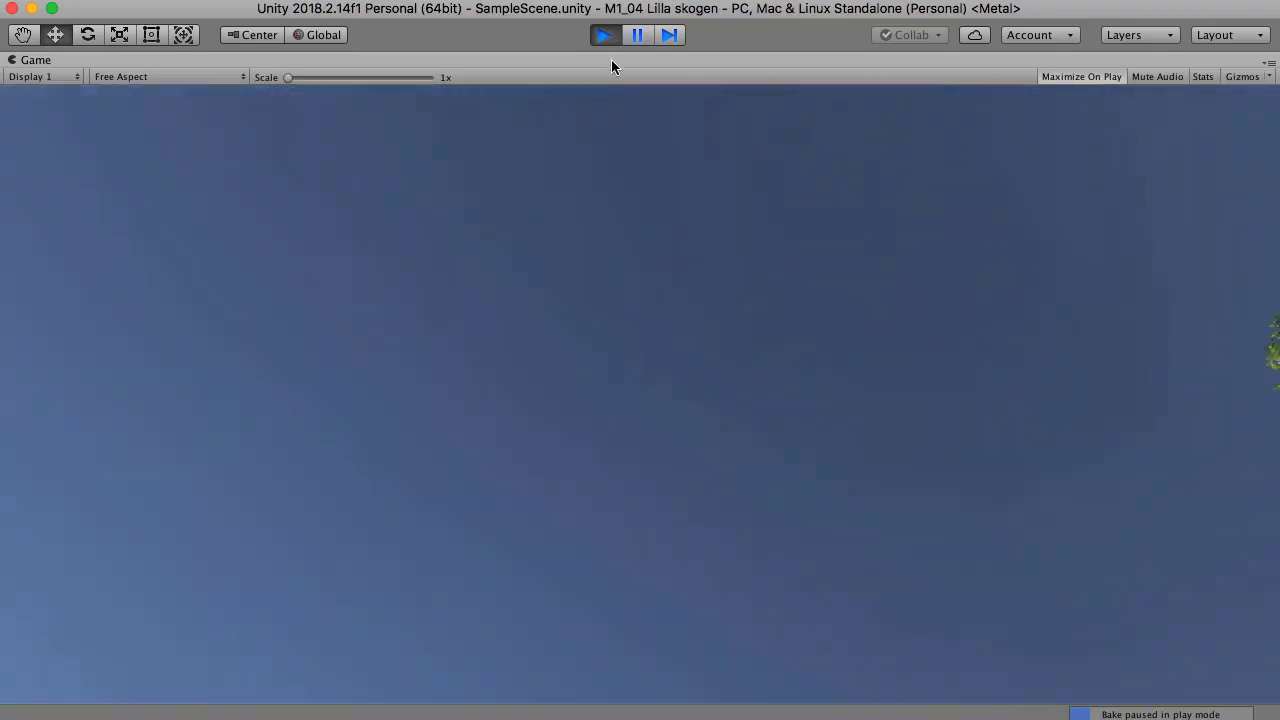
pyautogui.click(604, 35)
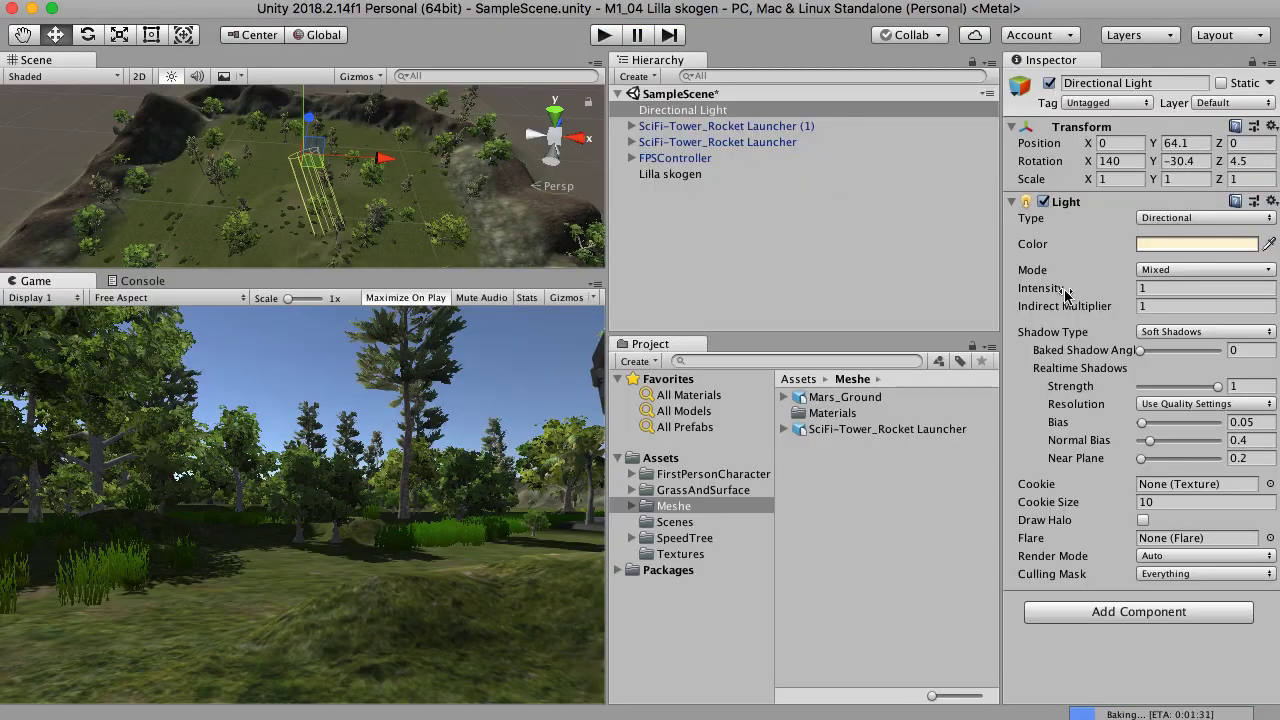
# Step: Widen the Inspector and change the Directional Light's color to a warm yellow, F8D77B
pyautogui.moveTo(1003, 249); pyautogui.dragTo(910, 252)
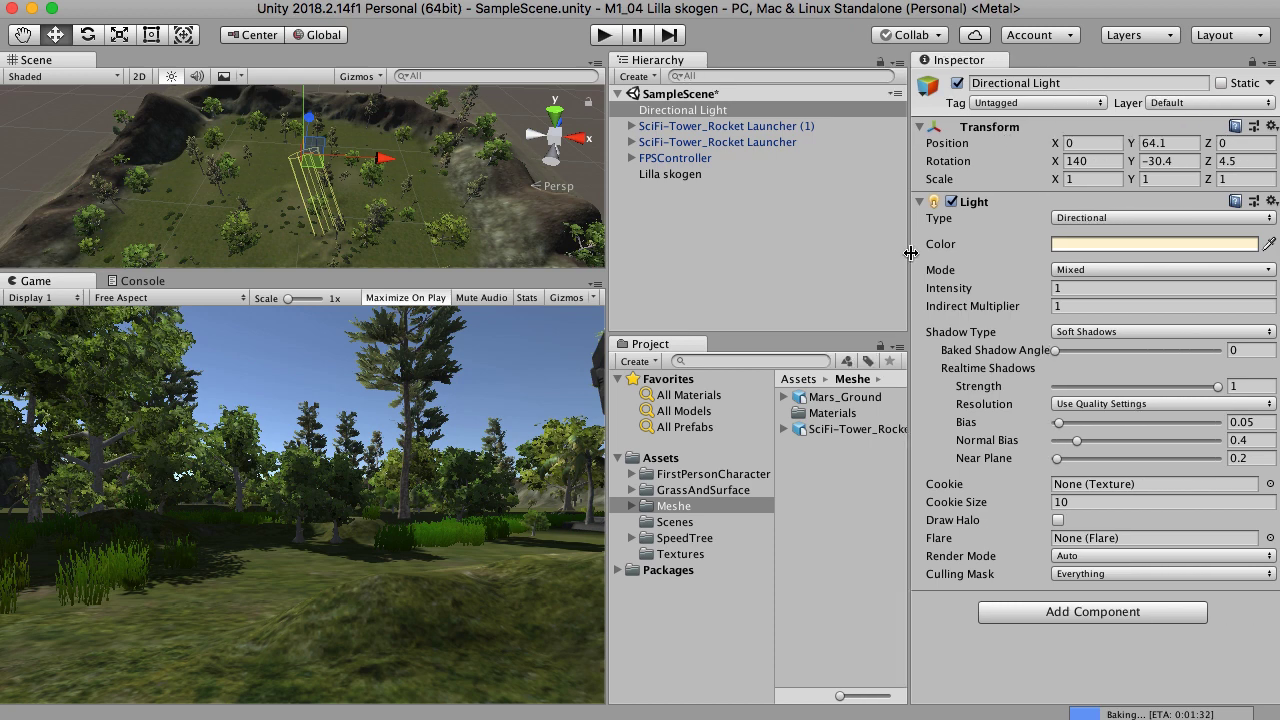
pyautogui.click(1163, 243)
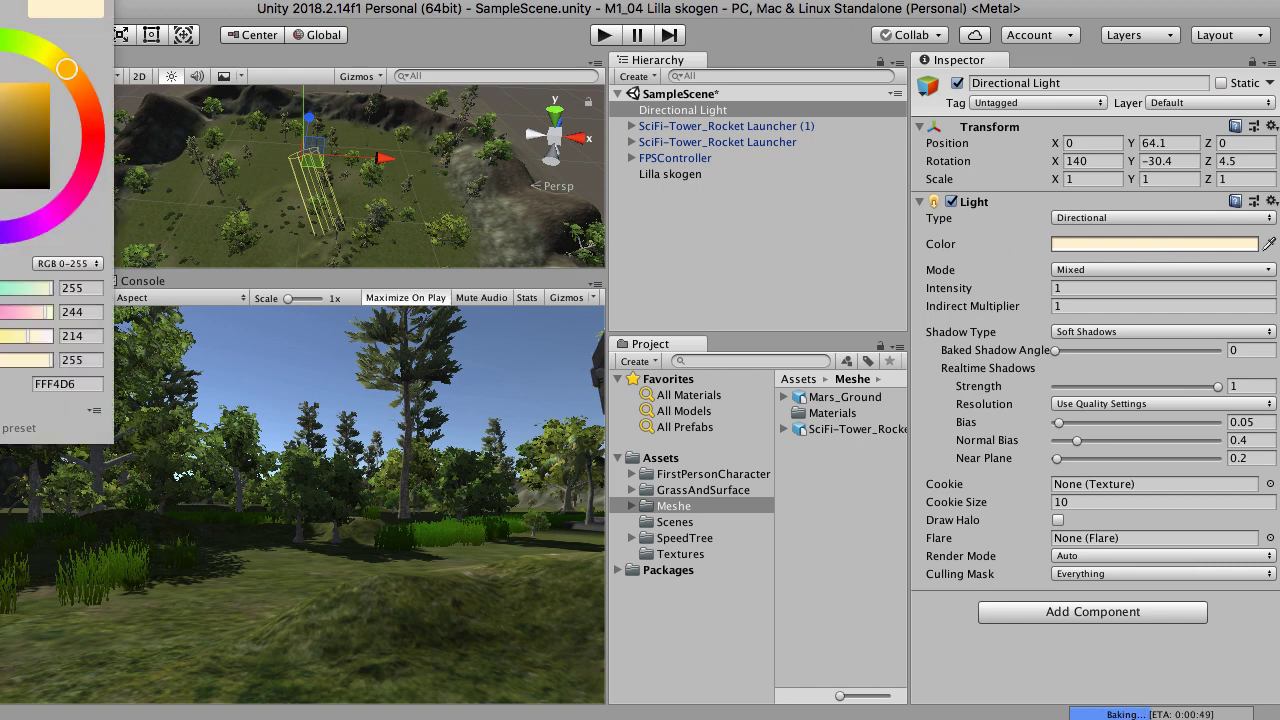
pyautogui.moveTo(3, 92); pyautogui.dragTo(2, 93)
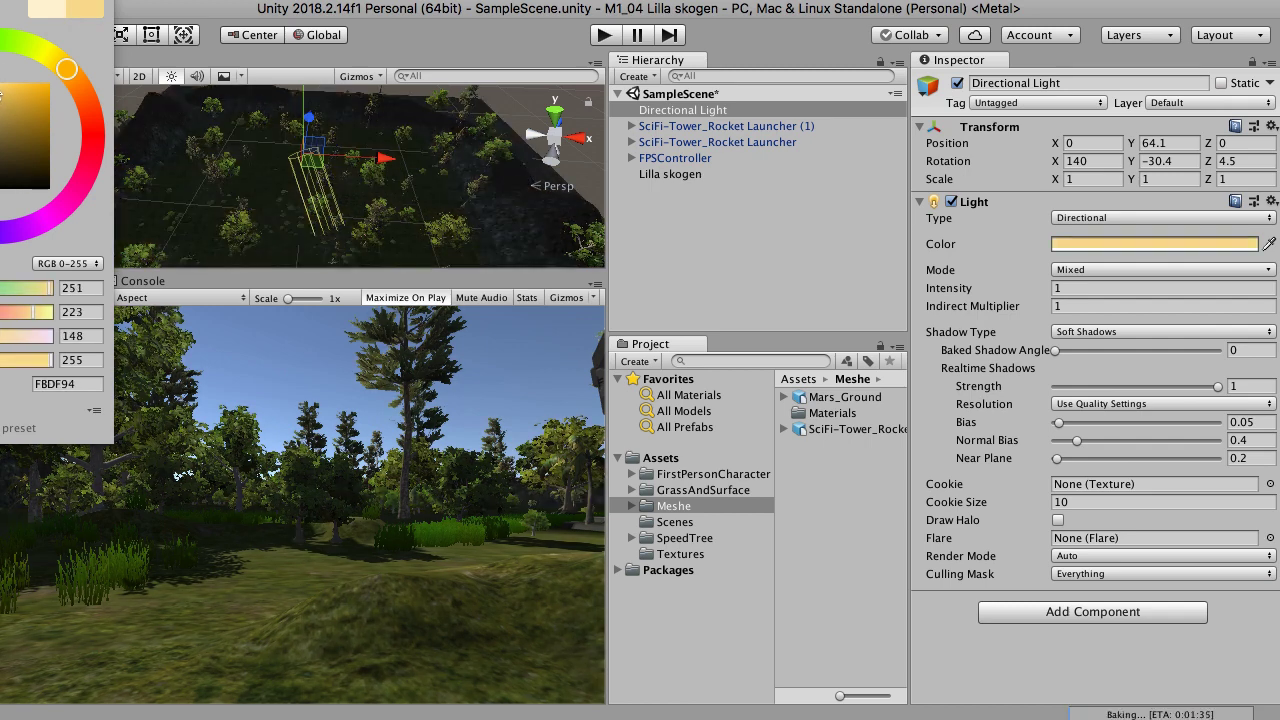
pyautogui.moveTo(1, 93); pyautogui.dragTo(0, 86)
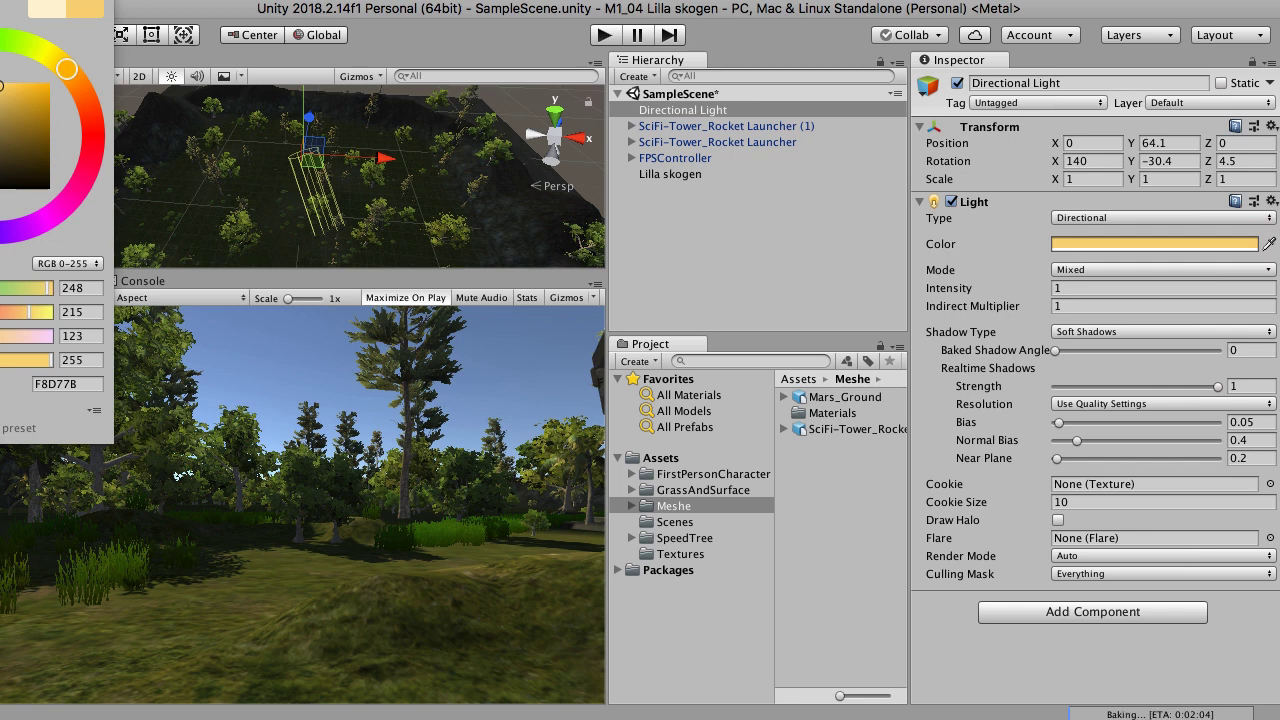
# Step: Lower the Directional Light's intensity to 0.8
pyautogui.click(1053, 288)
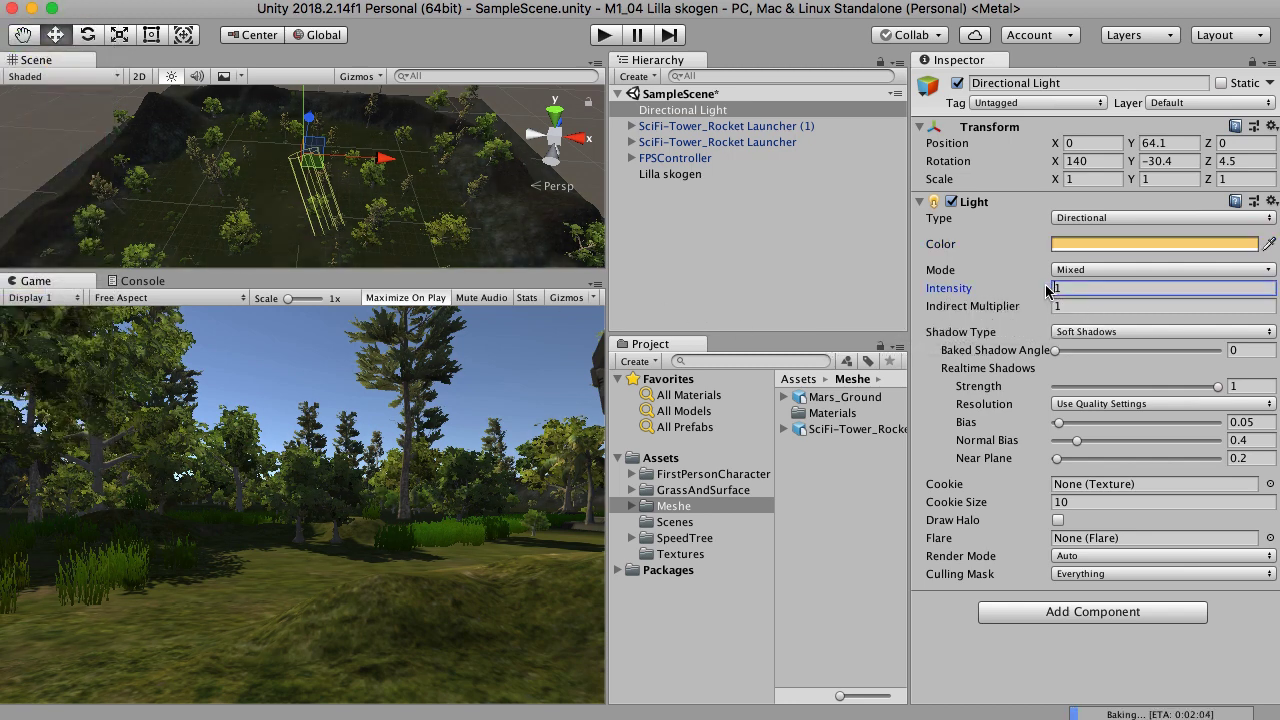
pyautogui.click(1047, 288)
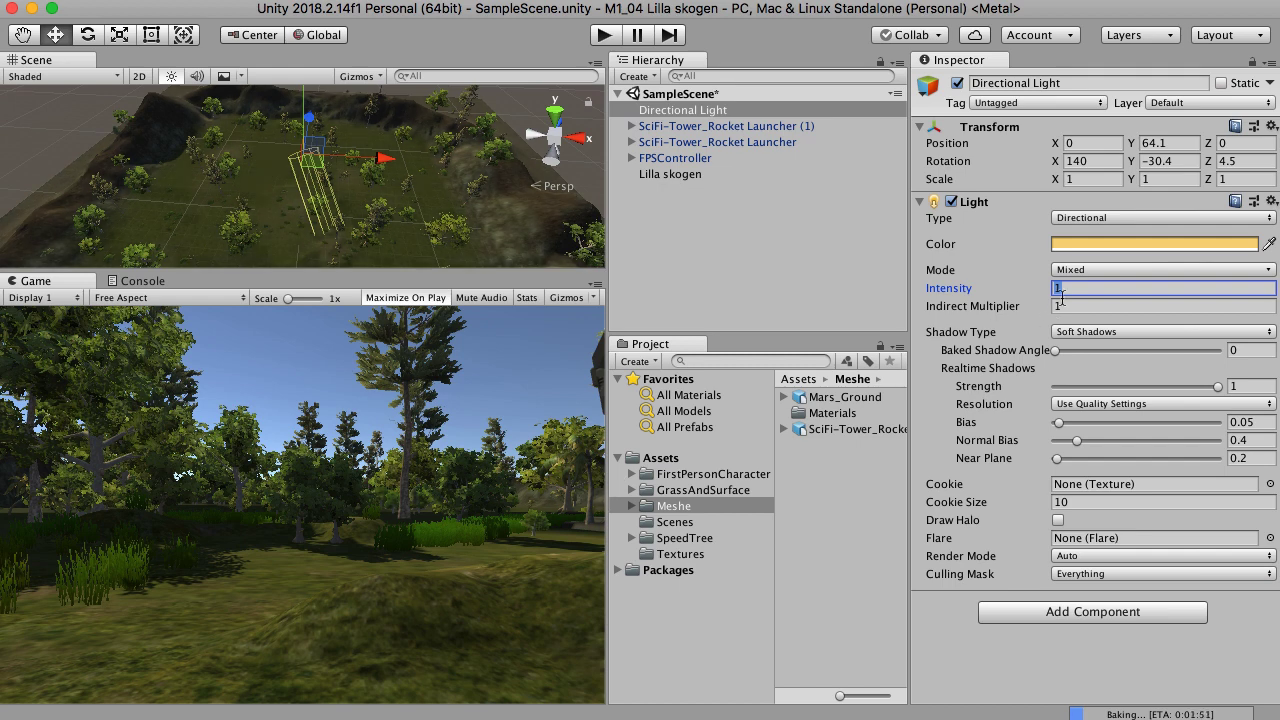
pyautogui.write('0.82')
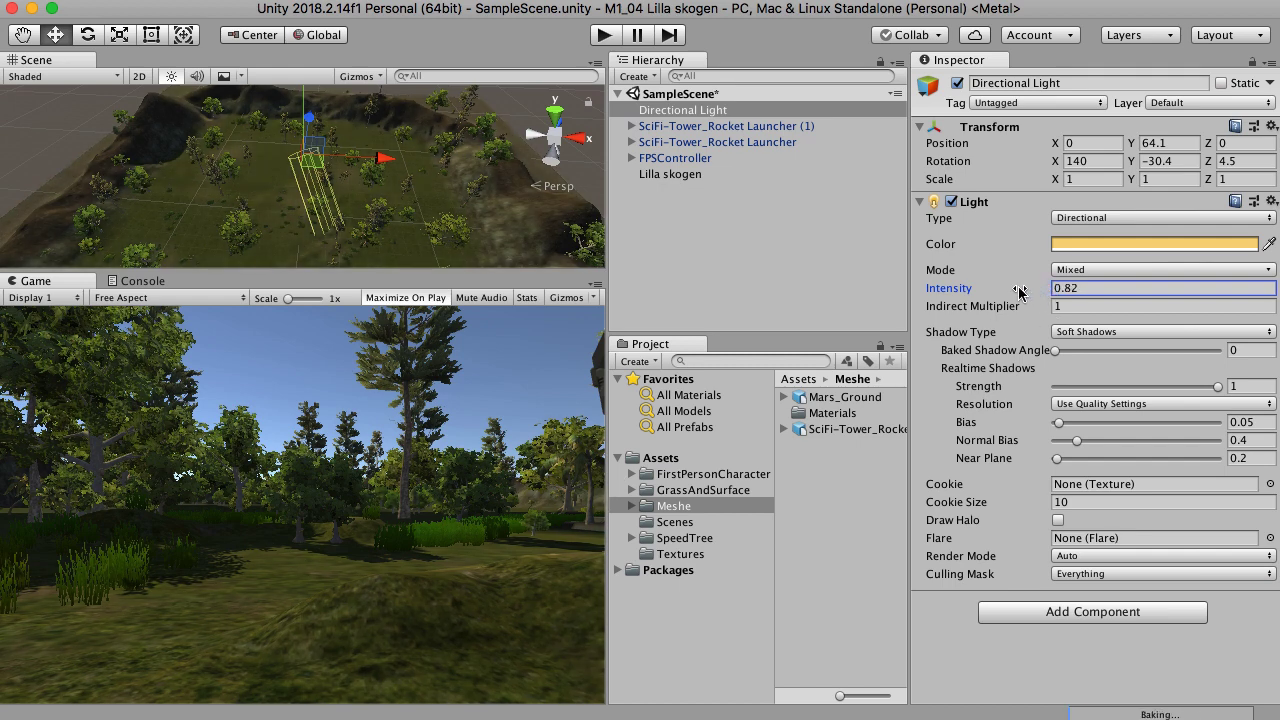
pyautogui.moveTo(1019, 292); pyautogui.dragTo(1030, 290)
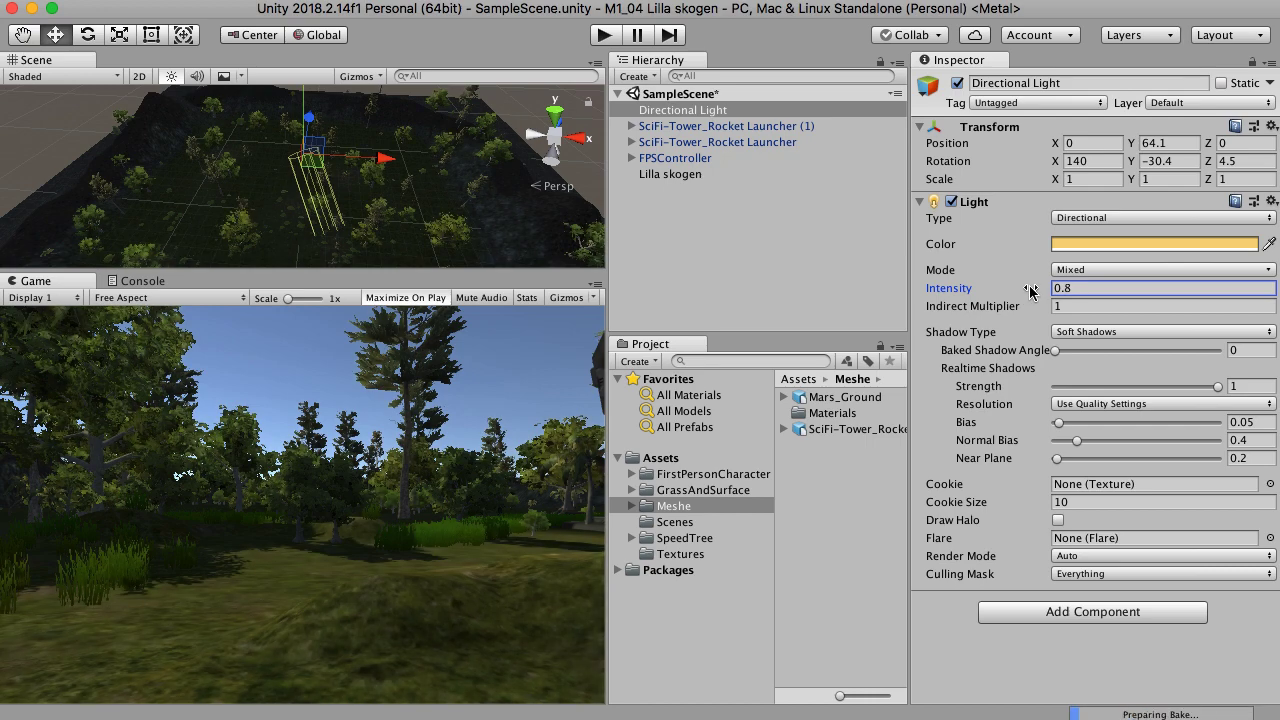
# Step: Play-test the scene by walking past the mound towards the tower to view the warmer, dimmer light, and stop play mode
pyautogui.click(612, 37)
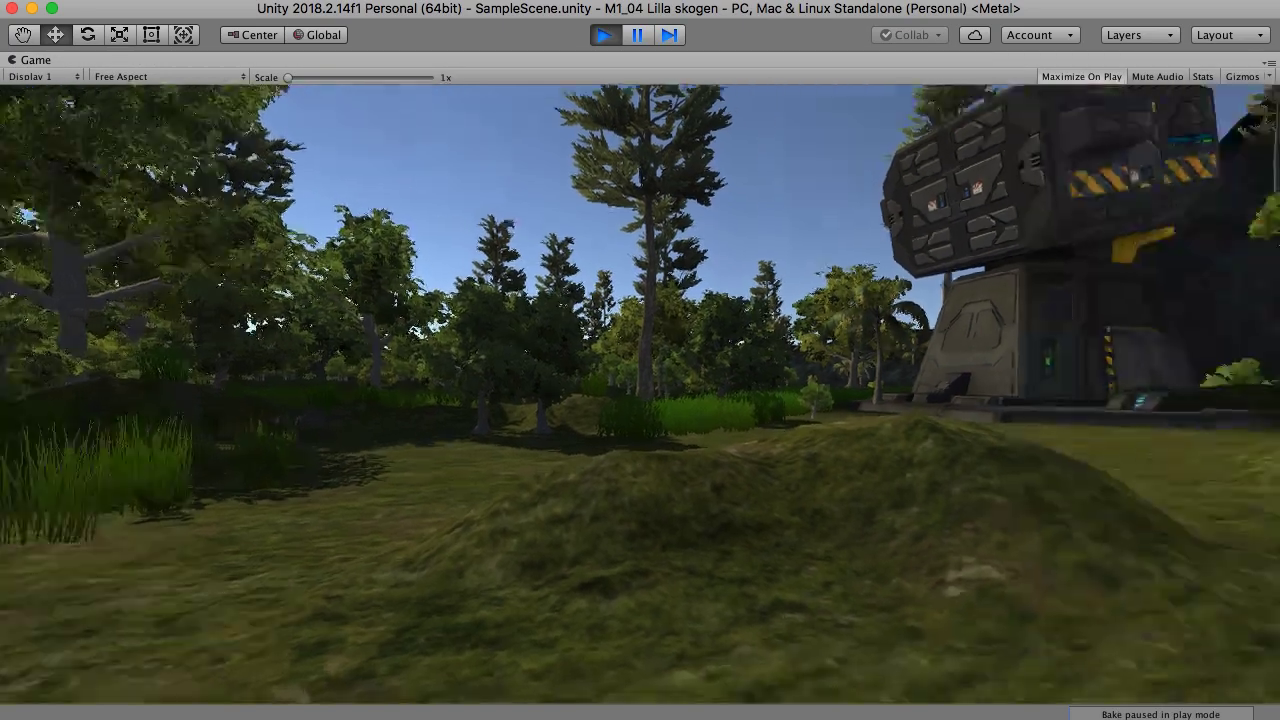
pyautogui.press('w')
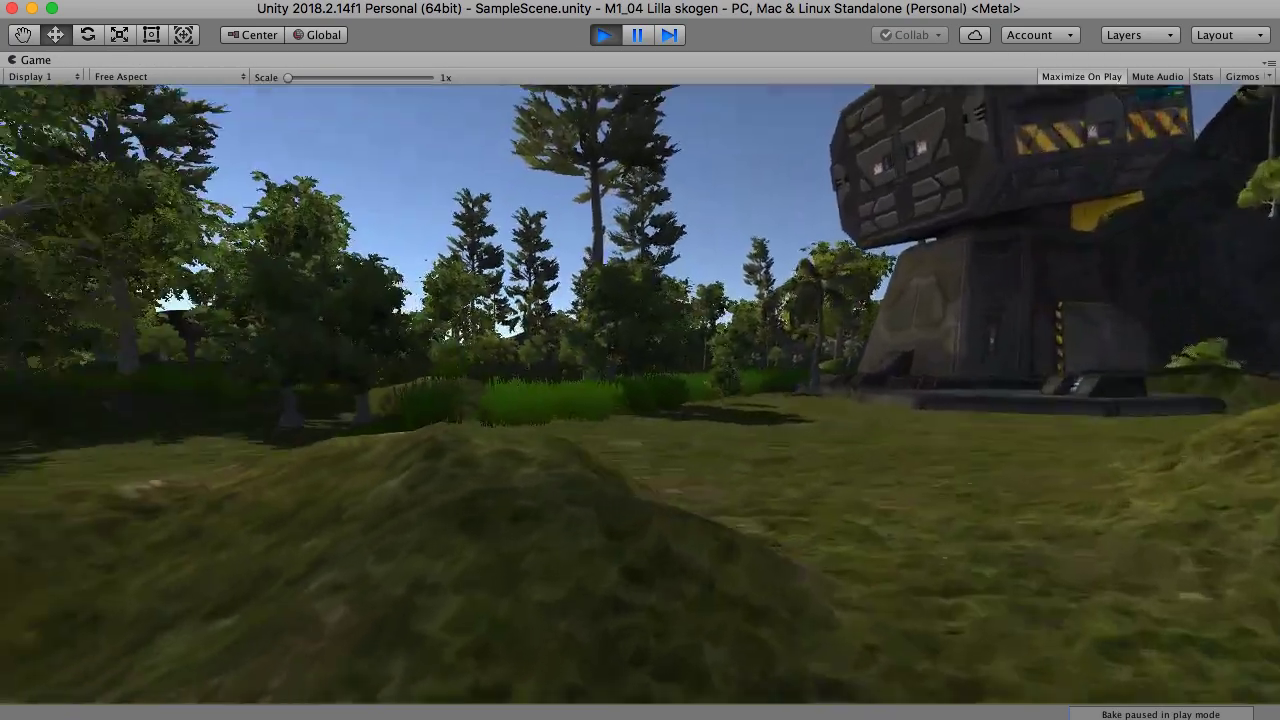
pyautogui.press('w')
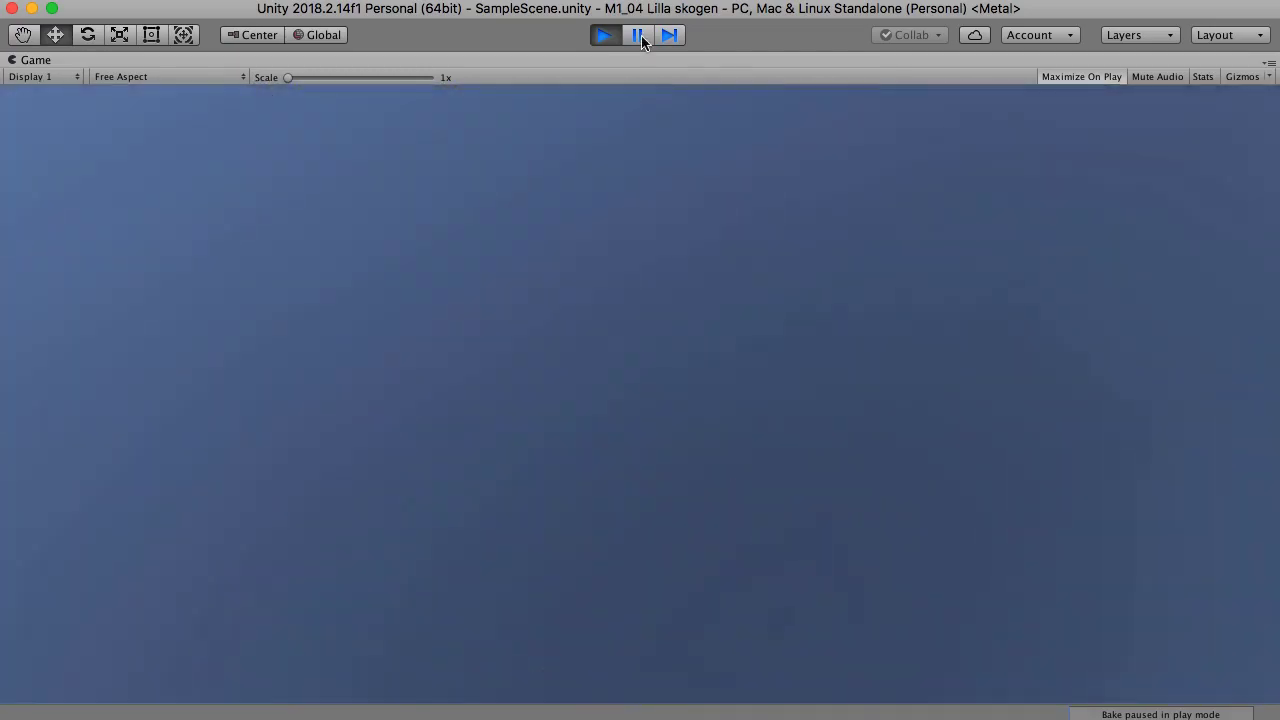
pyautogui.click(605, 37)
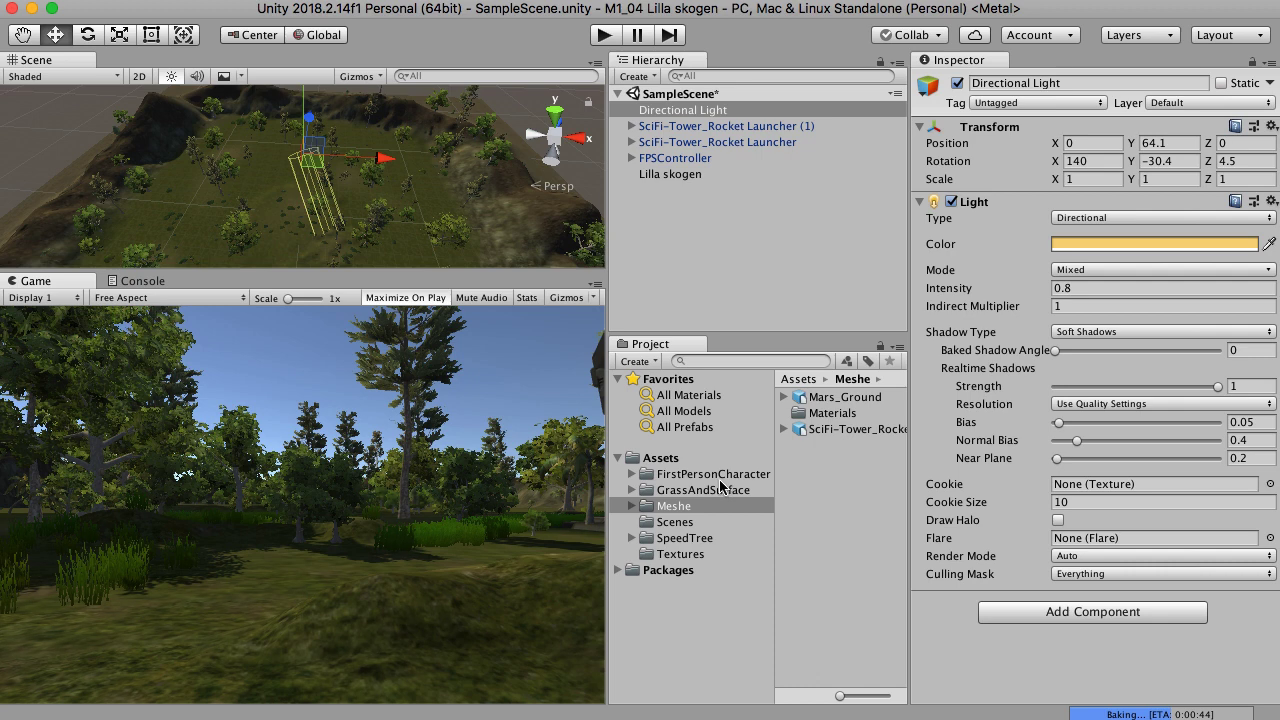
# Step: Review the contents of the FirstPersonCharacter, GrassAndSurface, Meshe and SpeedTree asset folders, and switch to another application
pyautogui.click(719, 489)
pyautogui.click(720, 475)
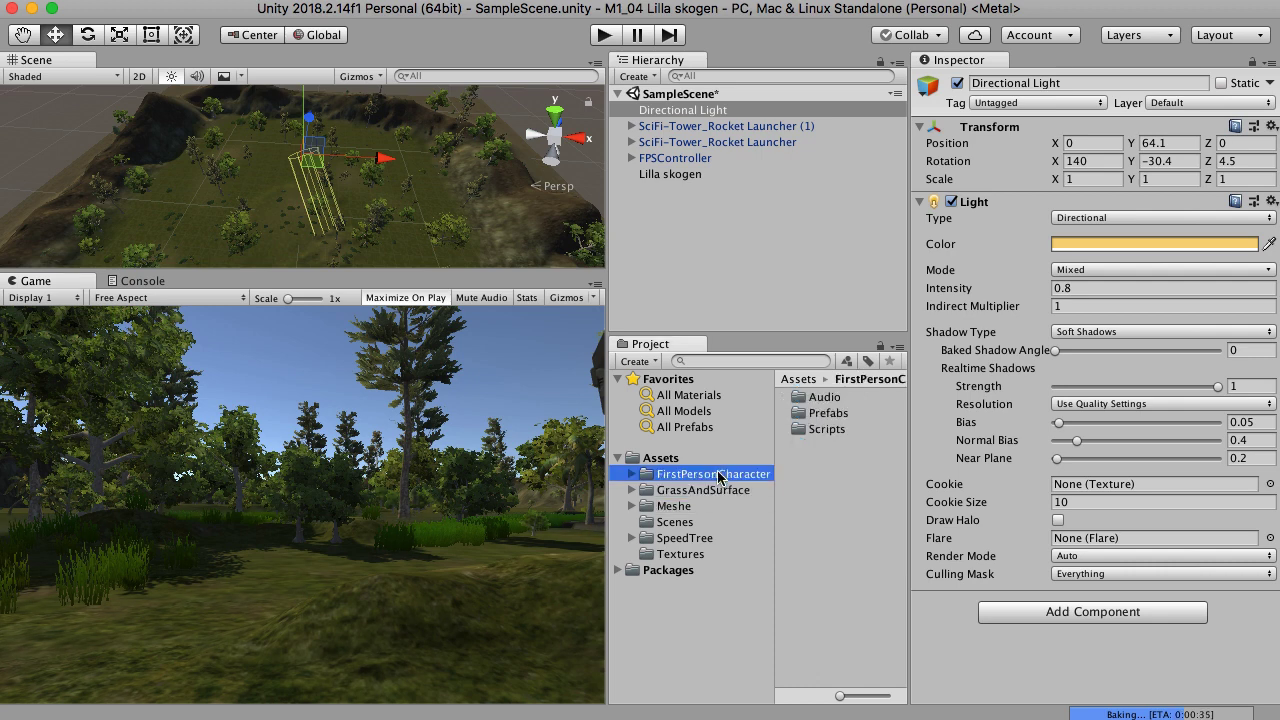
pyautogui.click(720, 490)
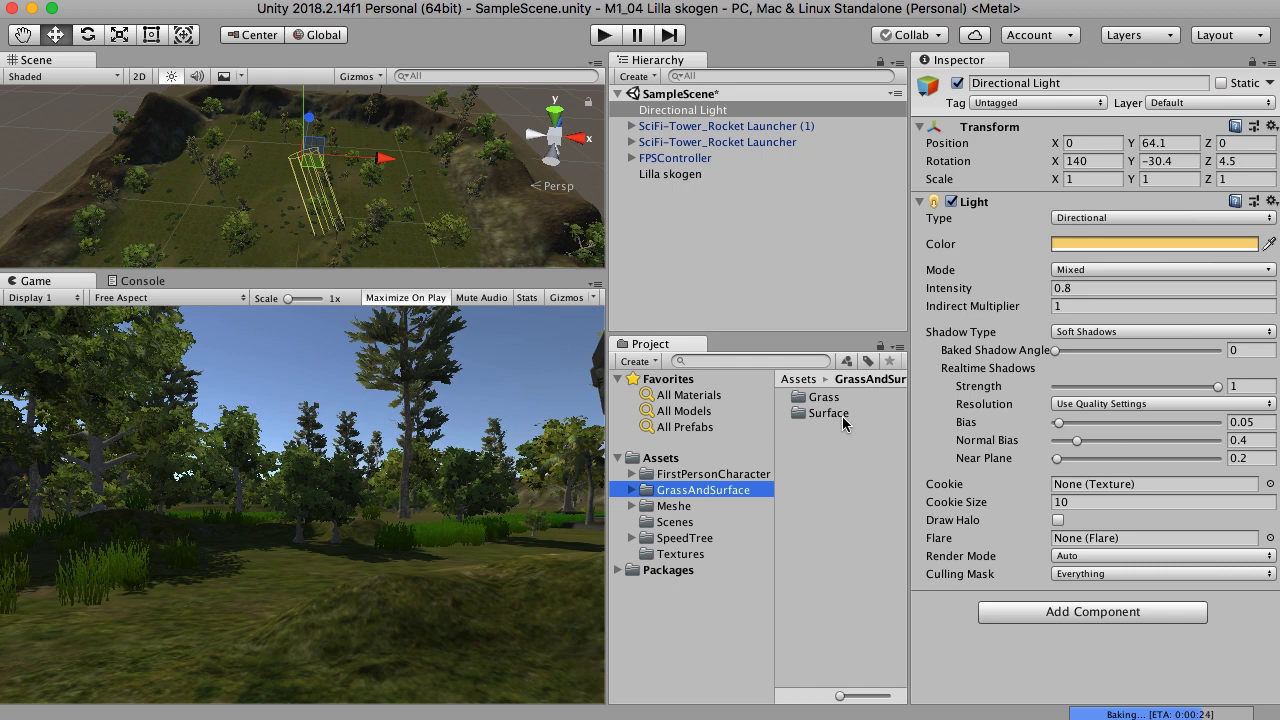
pyautogui.click(676, 508)
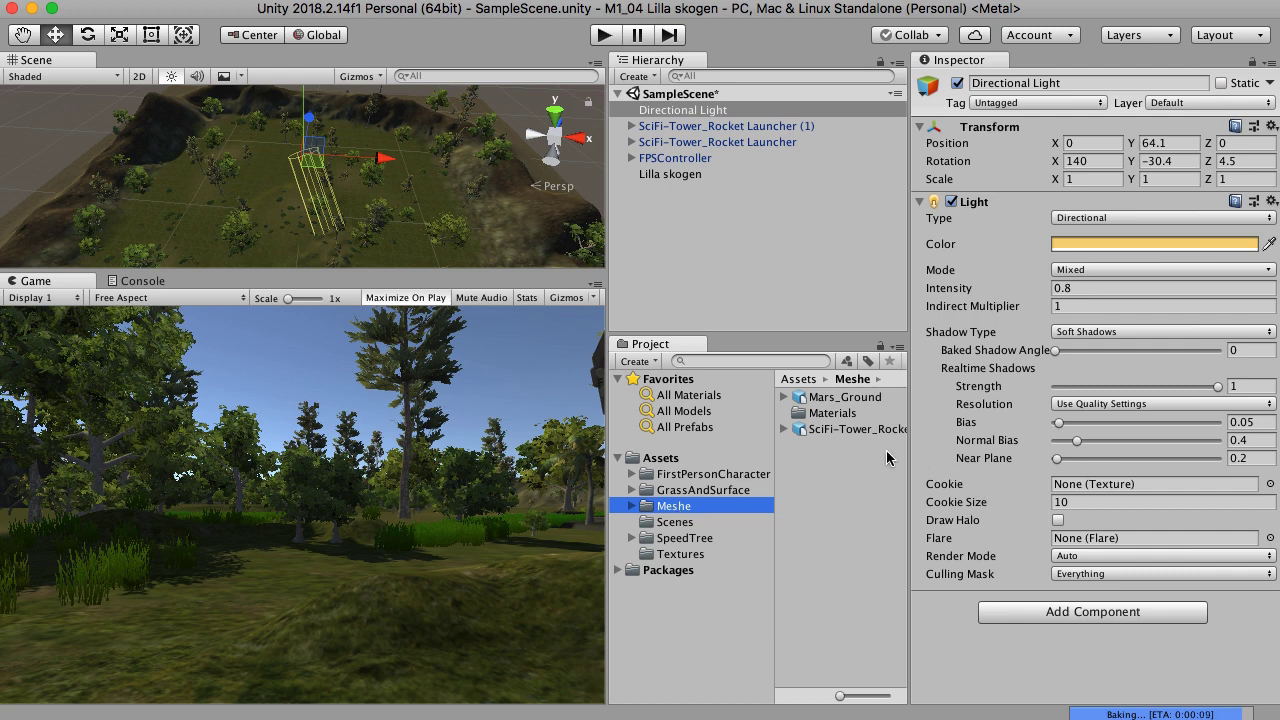
pyautogui.click(710, 543)
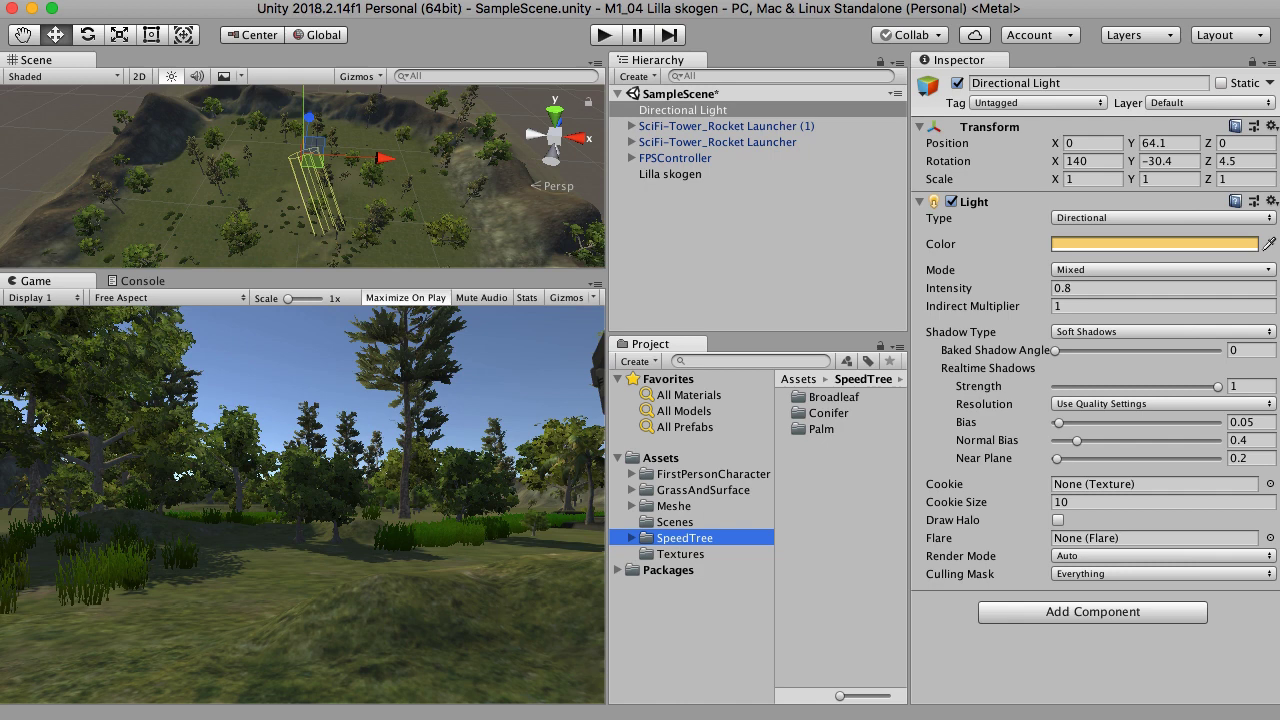
pyautogui.press('super+Tab')
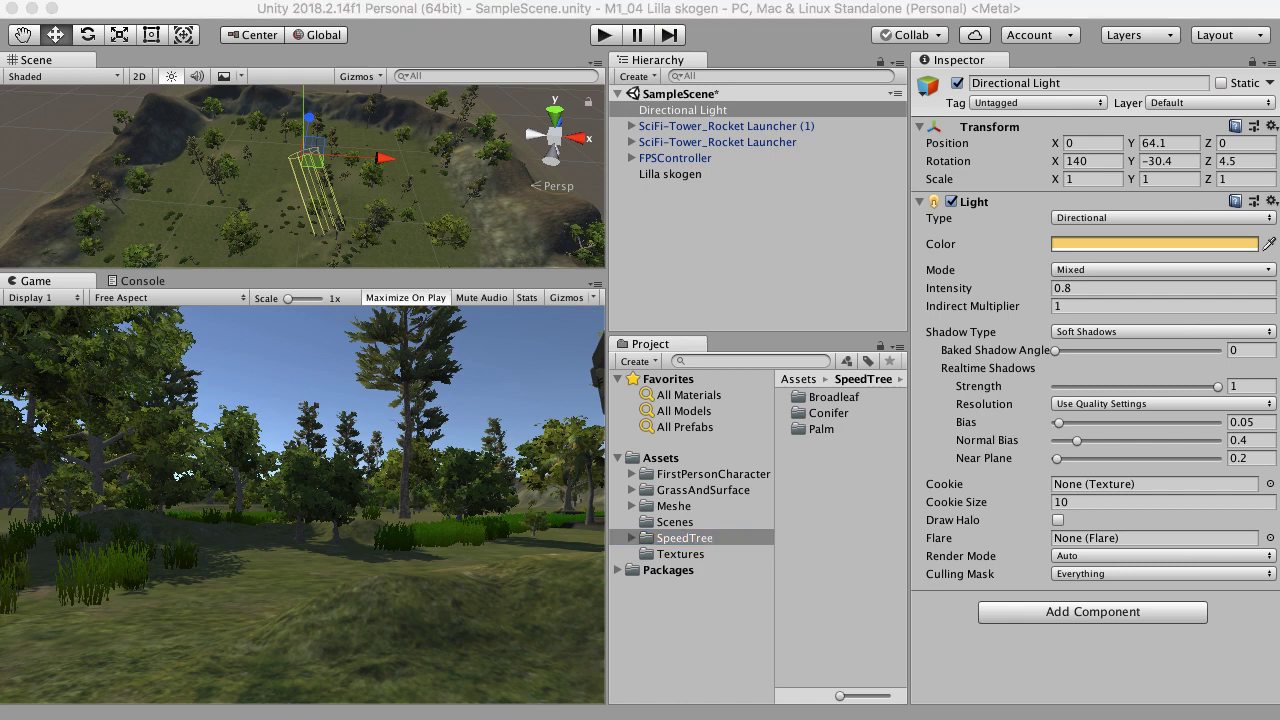